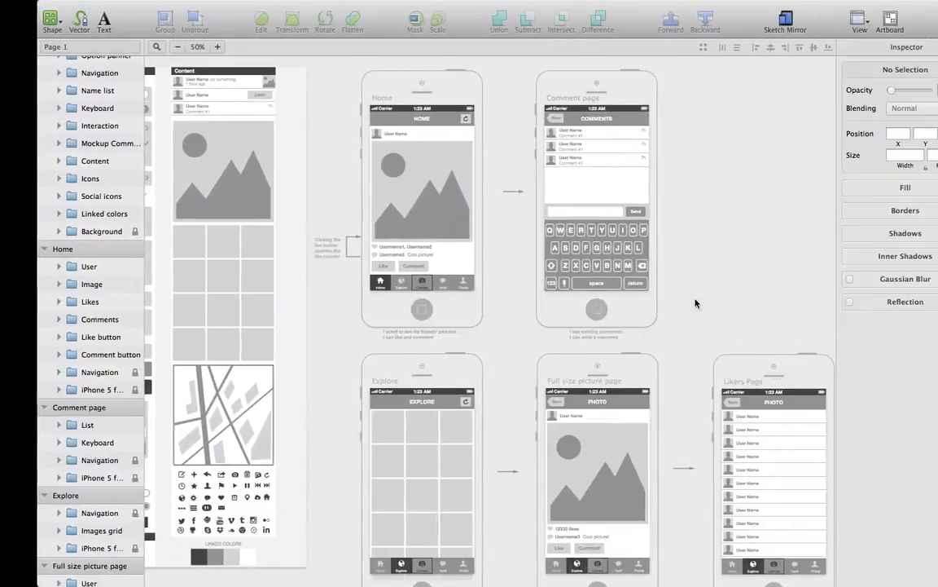
Step: Show the hidden Status Bar group and draw a 320 × 60 rectangle across the screen just beneath it
scroll(685, 212, up, 1)
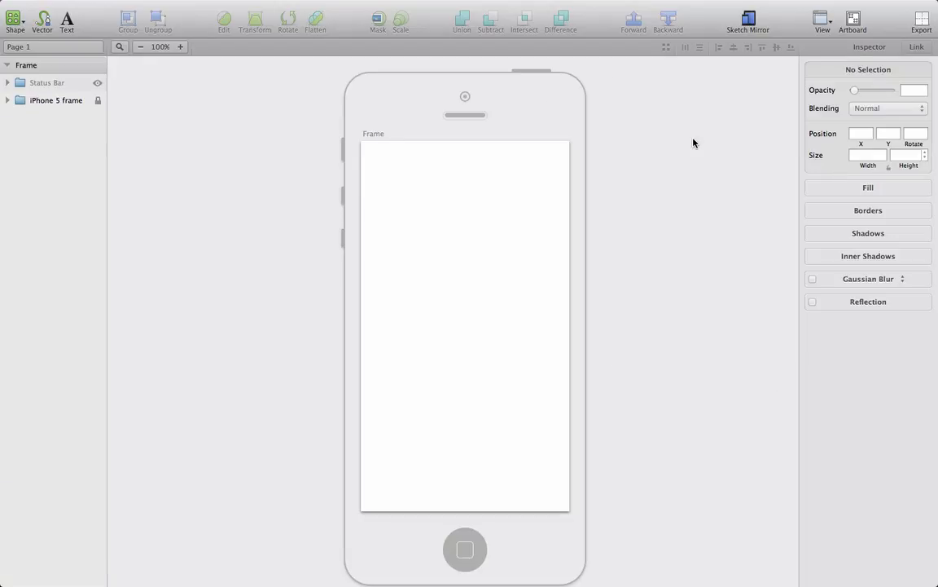
click(97, 83)
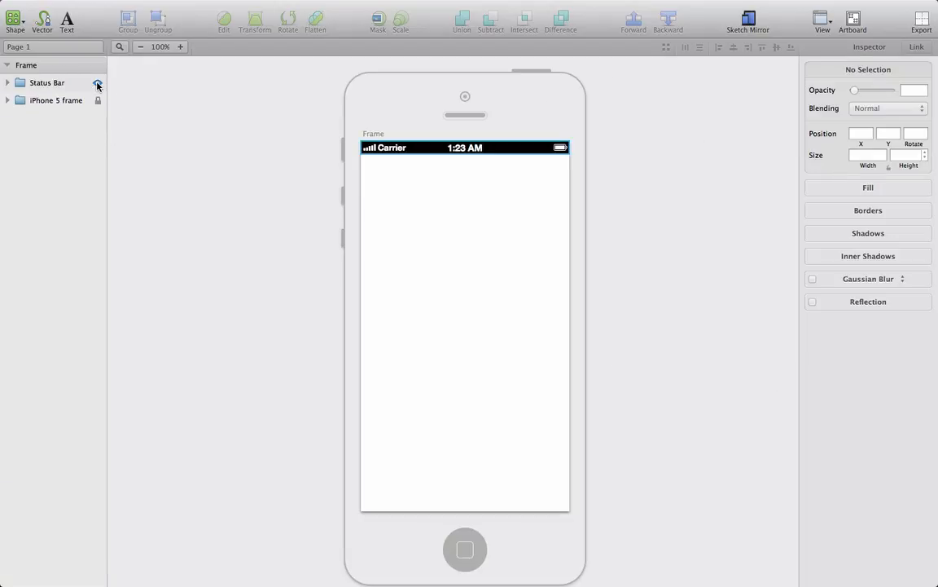
key(r)
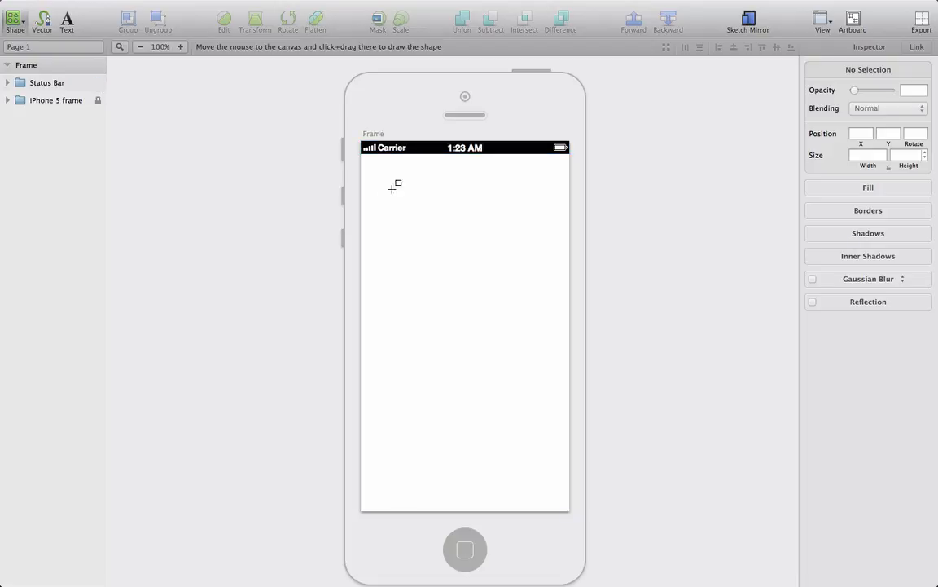
mouse_move(361, 157)
mouse_down()
mouse_move(481, 190)
mouse_move(579, 168)
mouse_move(571, 194)
mouse_up()
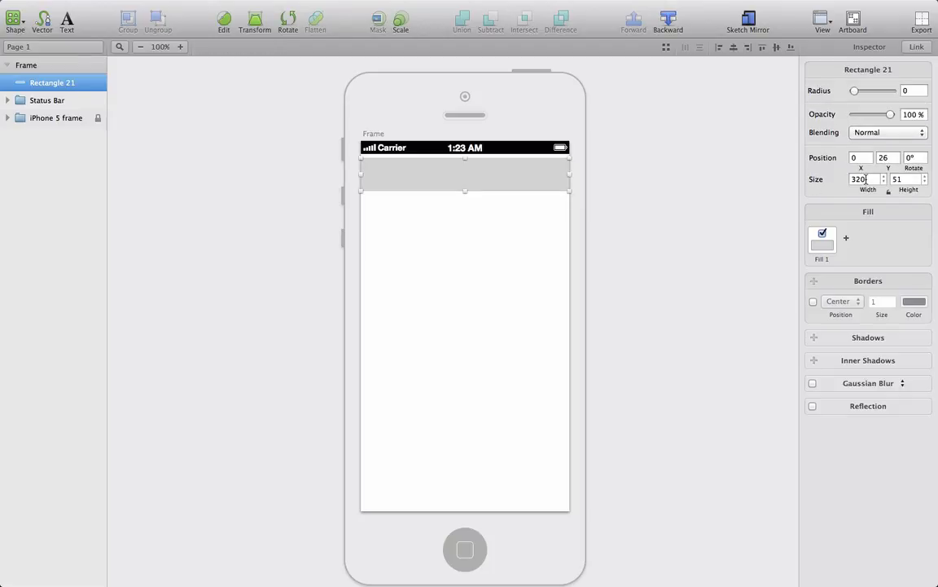
click(908, 179)
text(60)
key(Return)
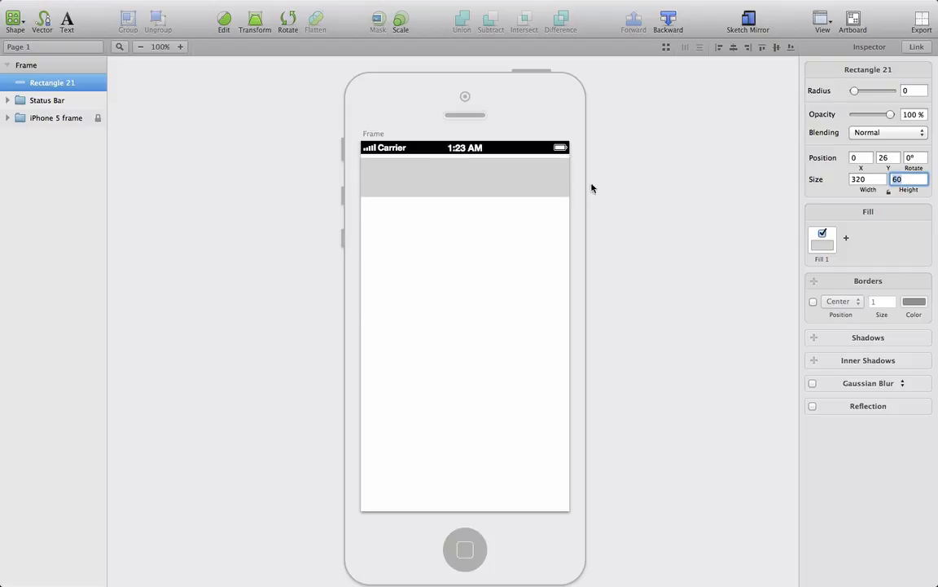
Step: Fill the rectangle with black and move it up flush against the status bar at Y 20
click(823, 240)
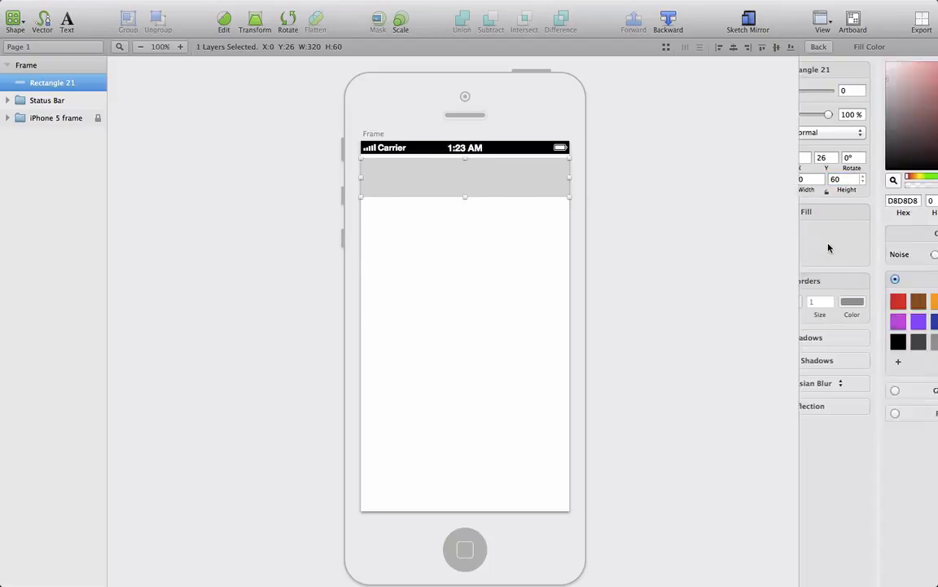
click(817, 341)
click(685, 256)
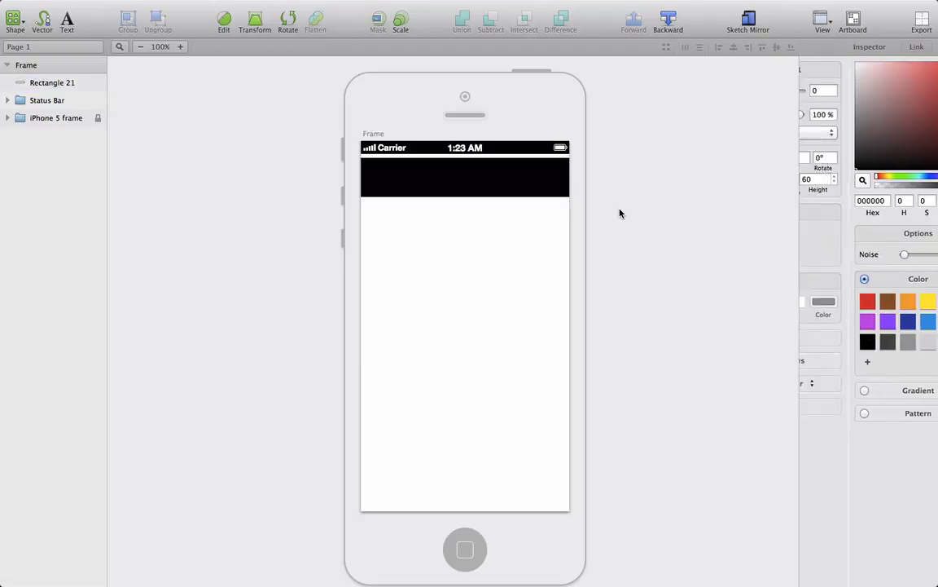
drag(519, 188, 518, 185)
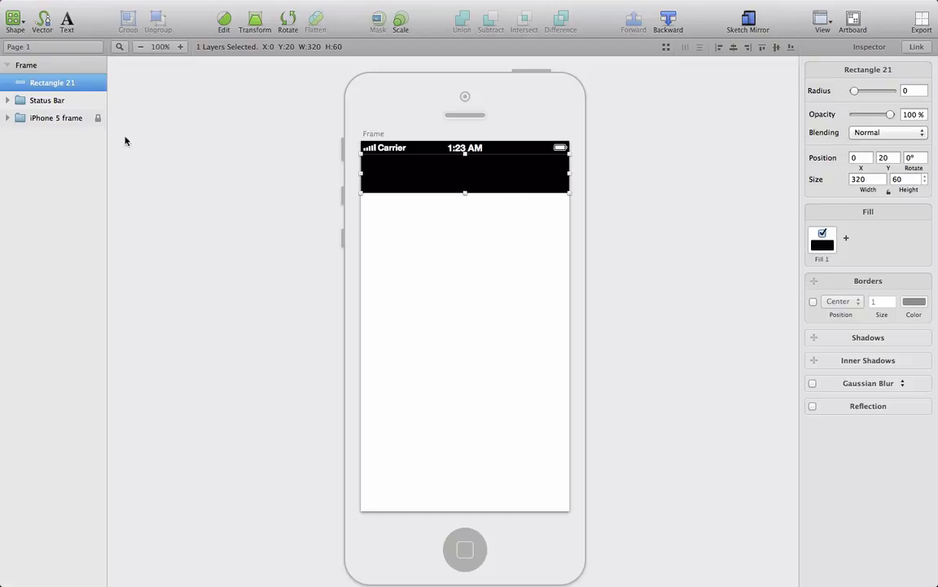
Step: Rename the black rectangle's layer as "Background top bar"
double_click(42, 84)
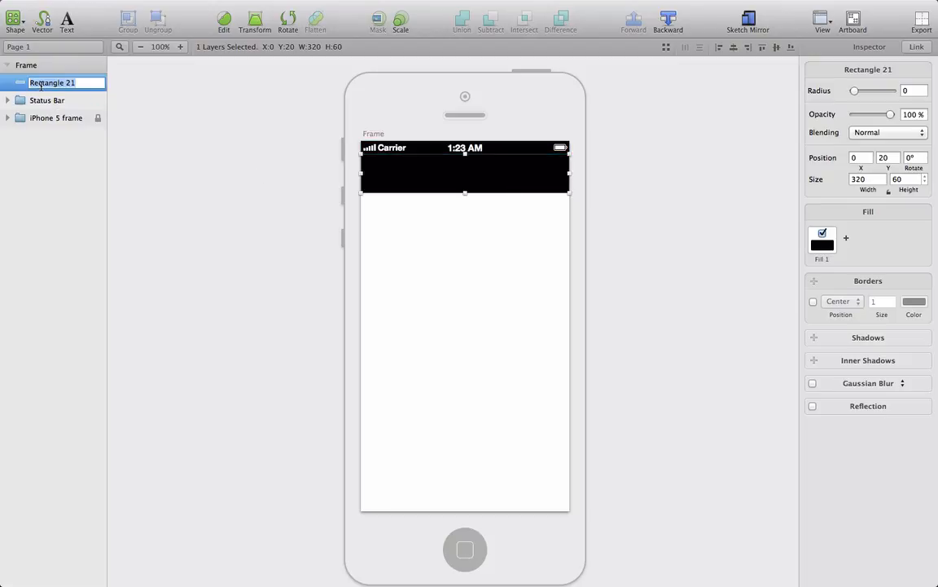
text(b)
key(BackSpace)
text(Bac)
text(kground t)
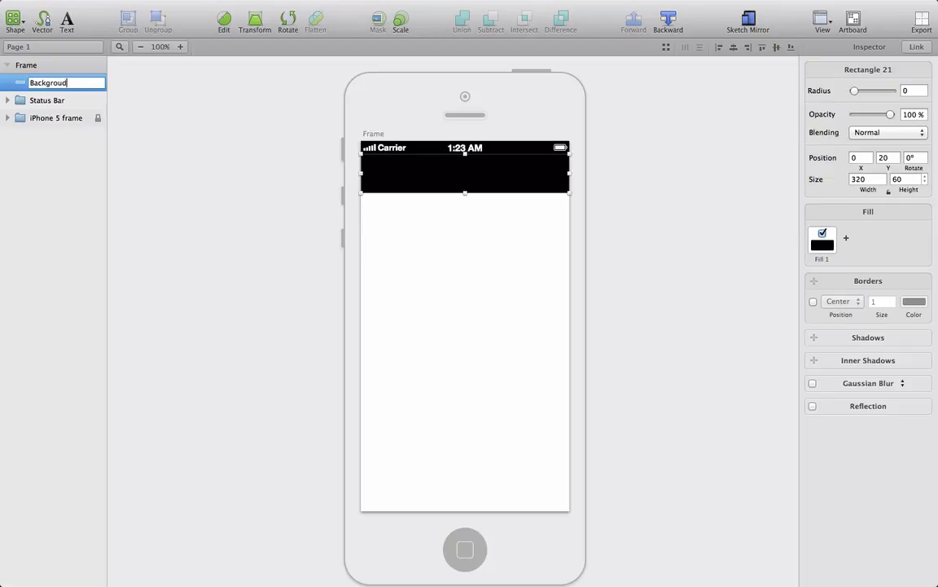
text(op bar)
Step: Place the Background top bar layer inside the Status Bar group, just above its status bar layer, and lock the group
click(8, 100)
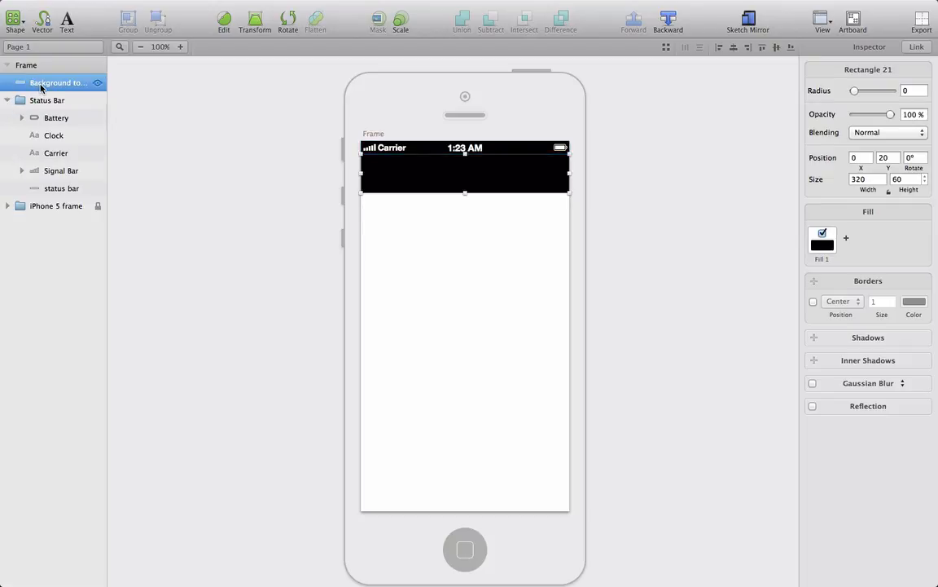
drag(41, 85, 53, 183)
click(8, 82)
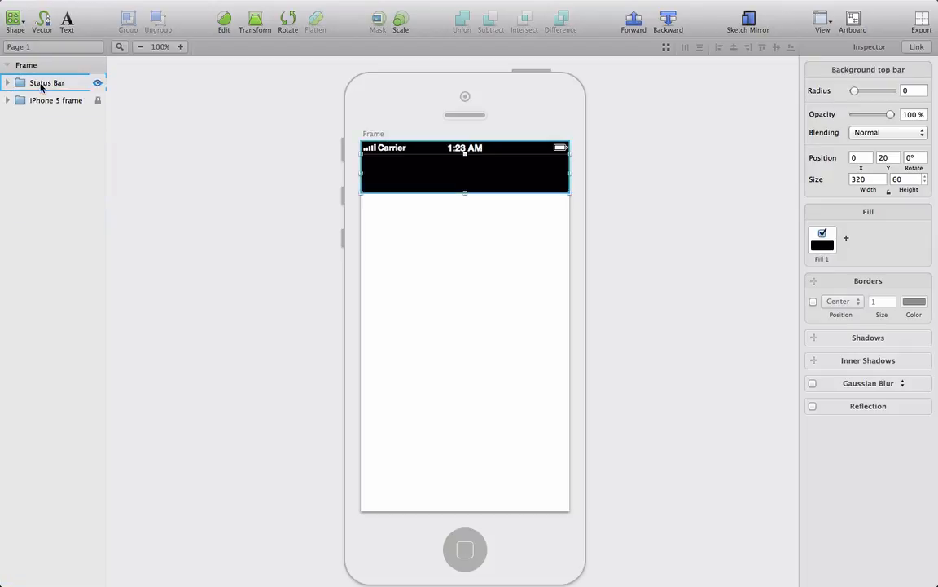
right_click(40, 85)
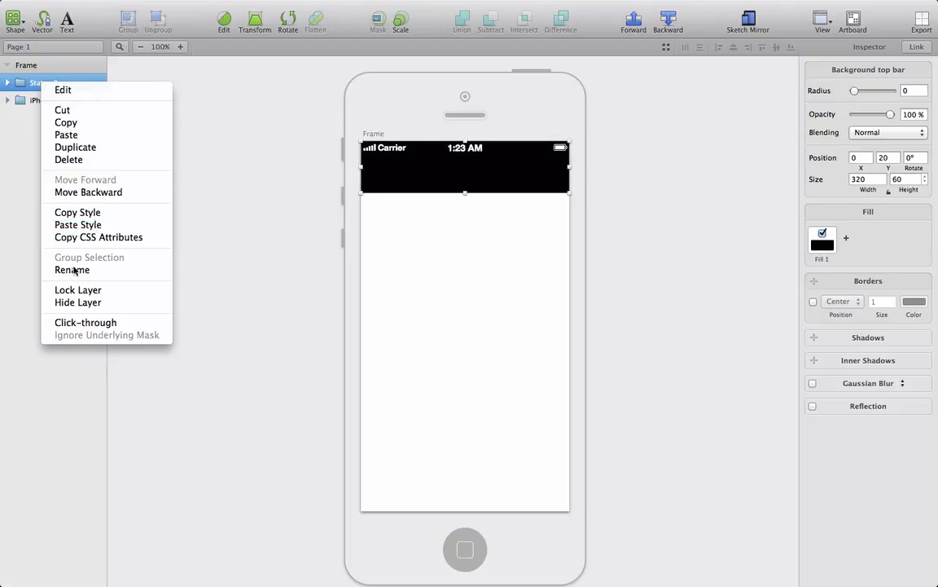
click(76, 290)
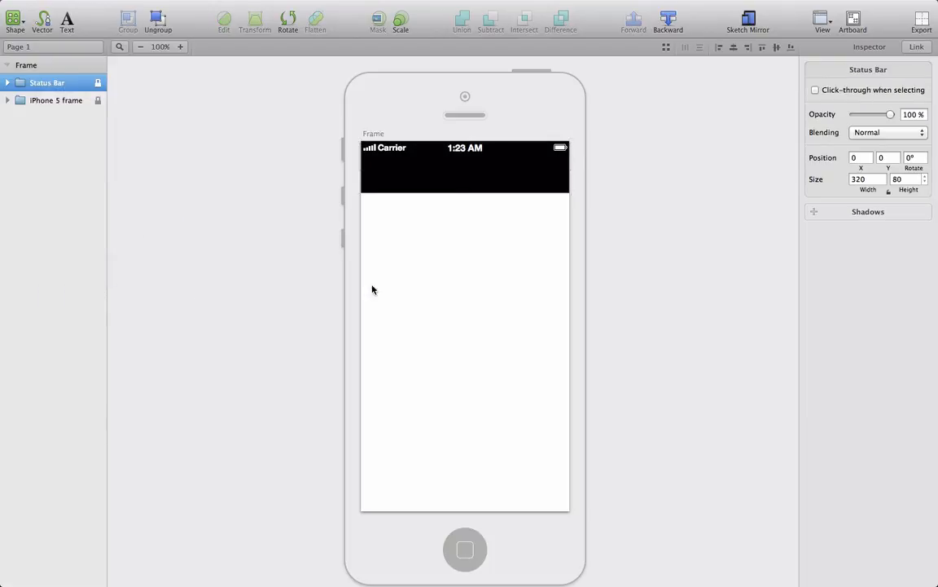
Step: Draw a second full-width rectangle overlapping the black background at about Y 49 and set its height to 44
click(422, 282)
key(r)
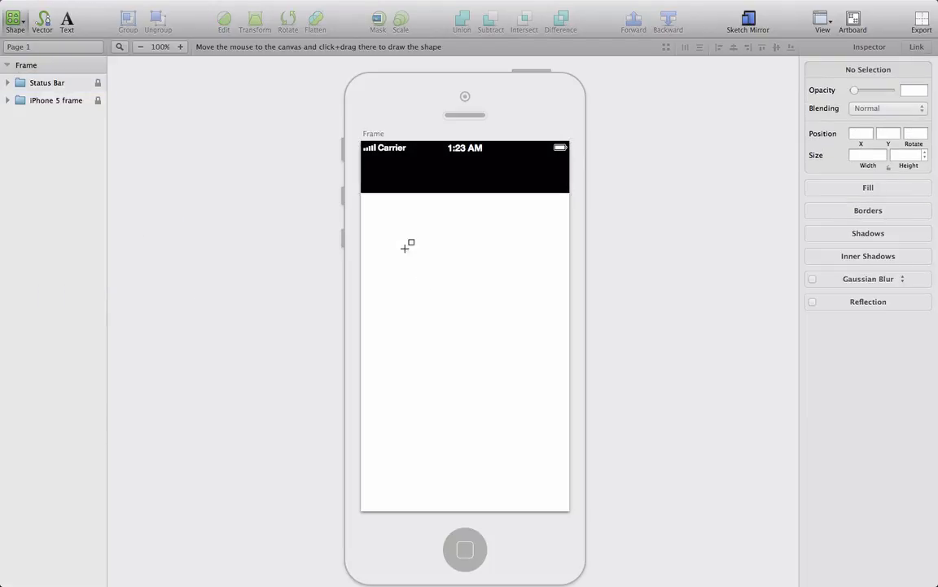
mouse_move(362, 173)
mouse_down()
mouse_move(464, 206)
mouse_move(569, 199)
mouse_move(569, 218)
mouse_up()
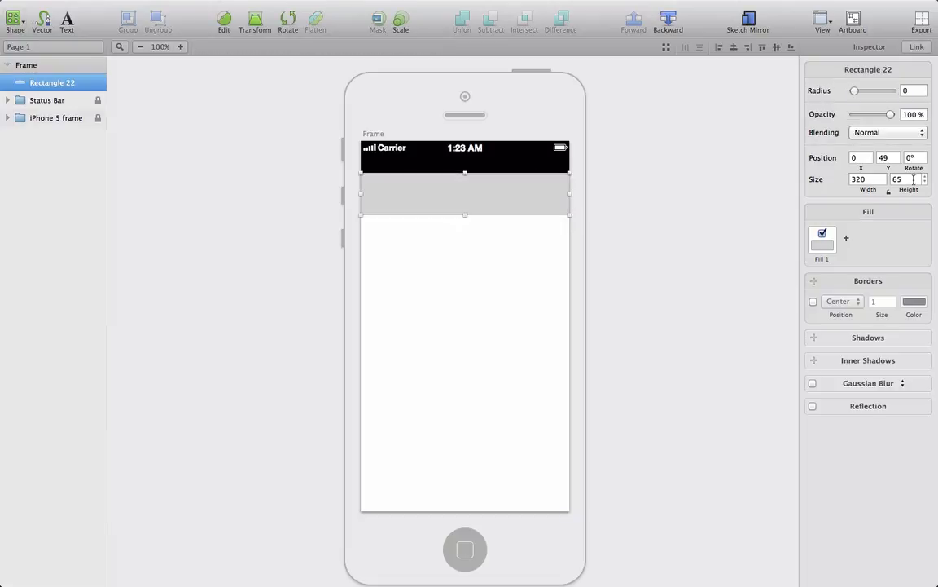
click(902, 179)
text(44)
key(Return)
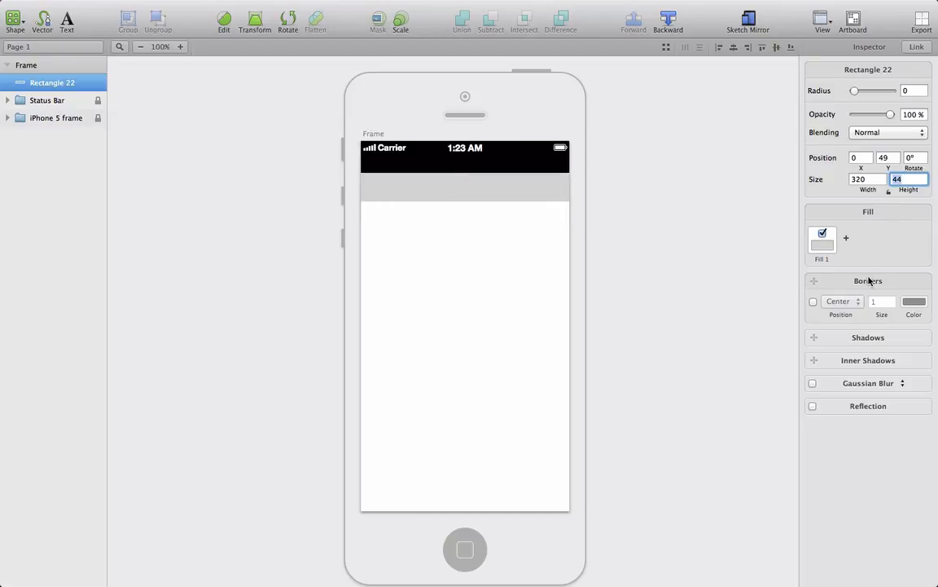
Step: Set the grey rectangle's corner radius to 4
click(181, 46)
scroll(388, 252, up, 5)
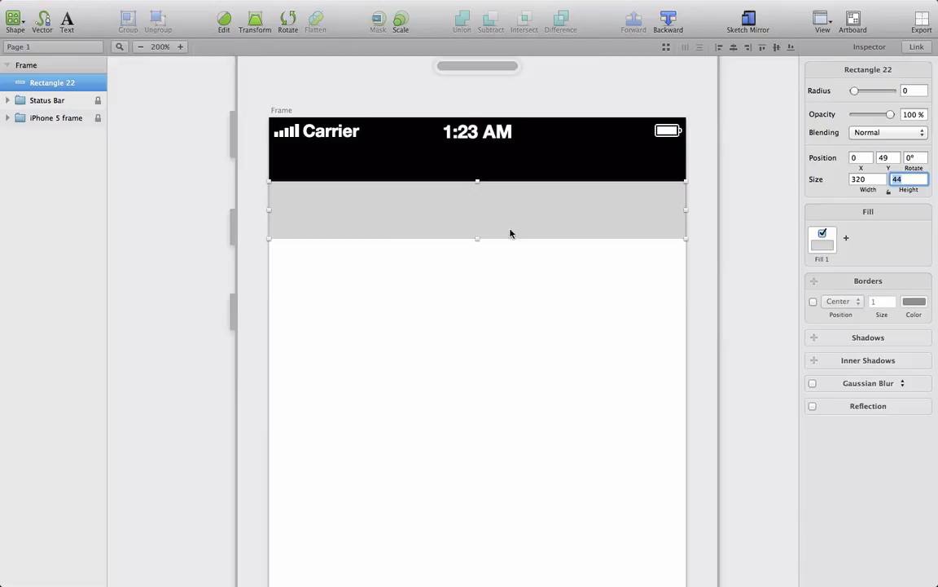
click(912, 90)
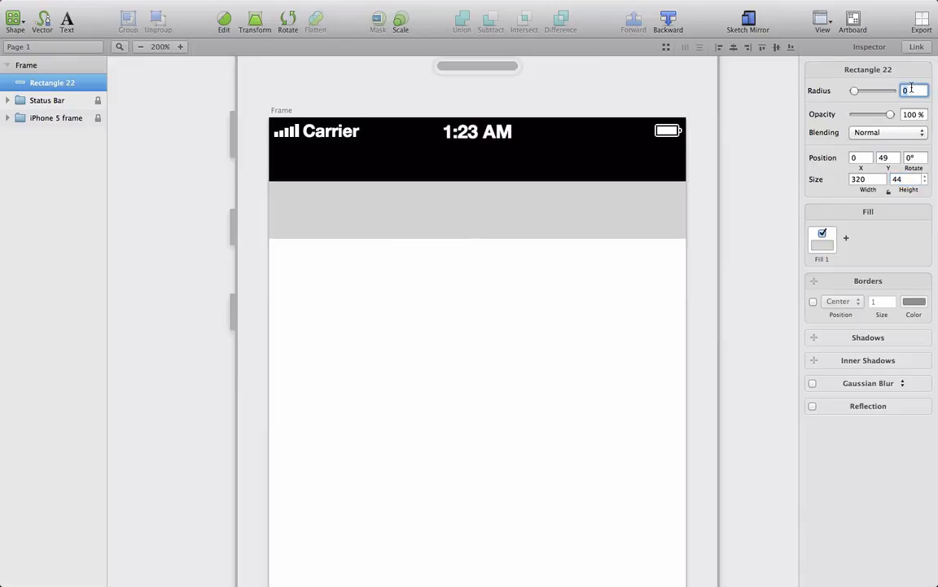
text(4)
key(Return)
Step: Edit the grey rectangle's path to make its two bottom corner points square, keeping only the top corners rounded
click(274, 236)
double_click(617, 215)
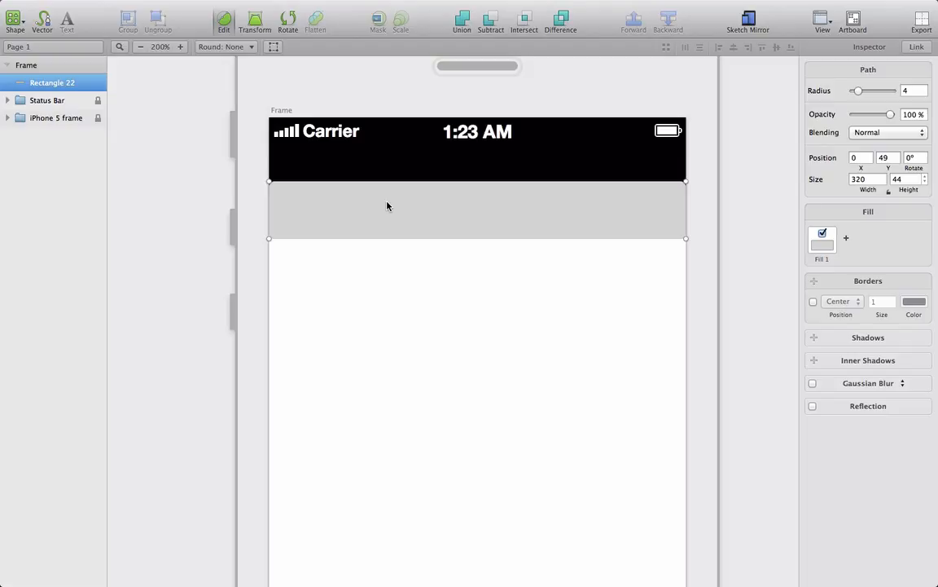
double_click(270, 240)
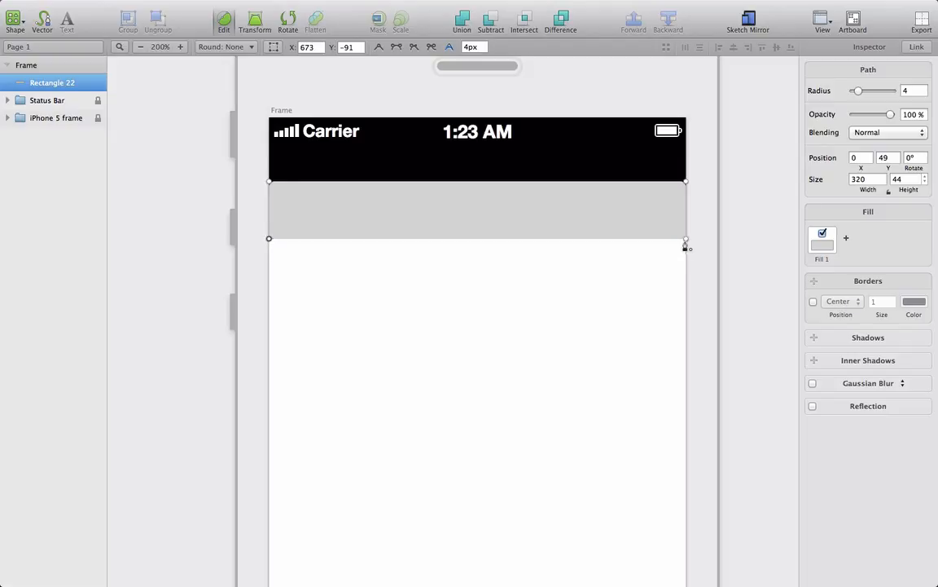
click(687, 245)
click(378, 48)
key(Escape)
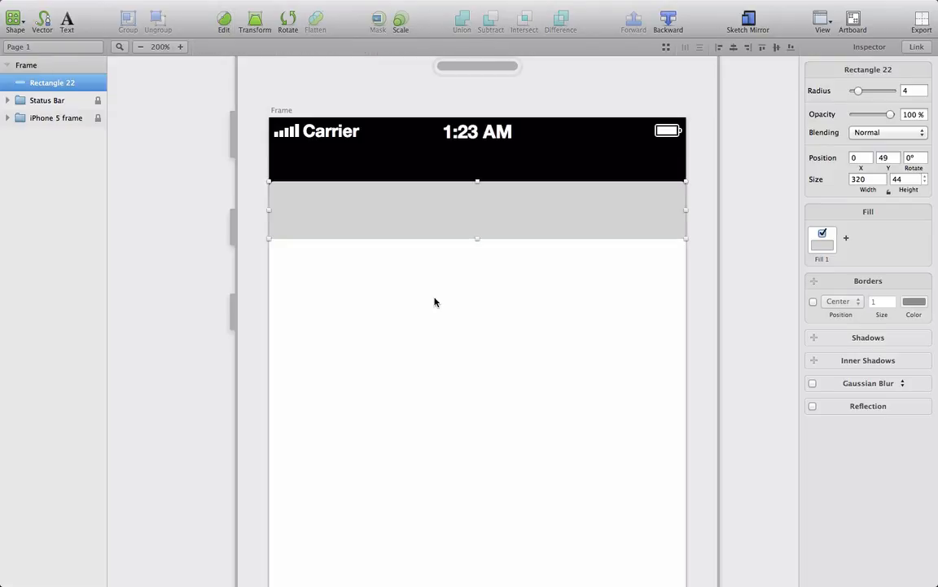
click(434, 302)
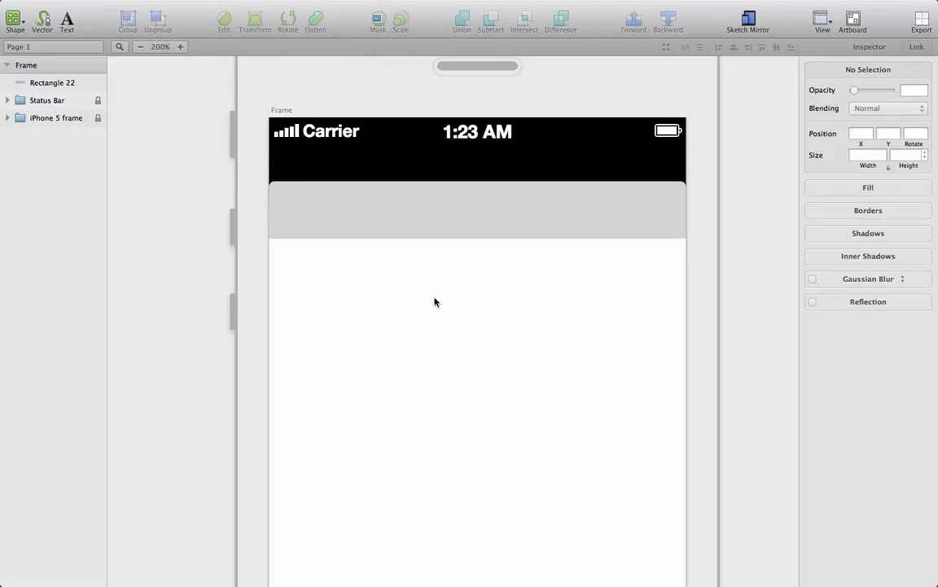
Step: Set the grey rectangle's Y position to 20, directly beneath the status bar
click(462, 222)
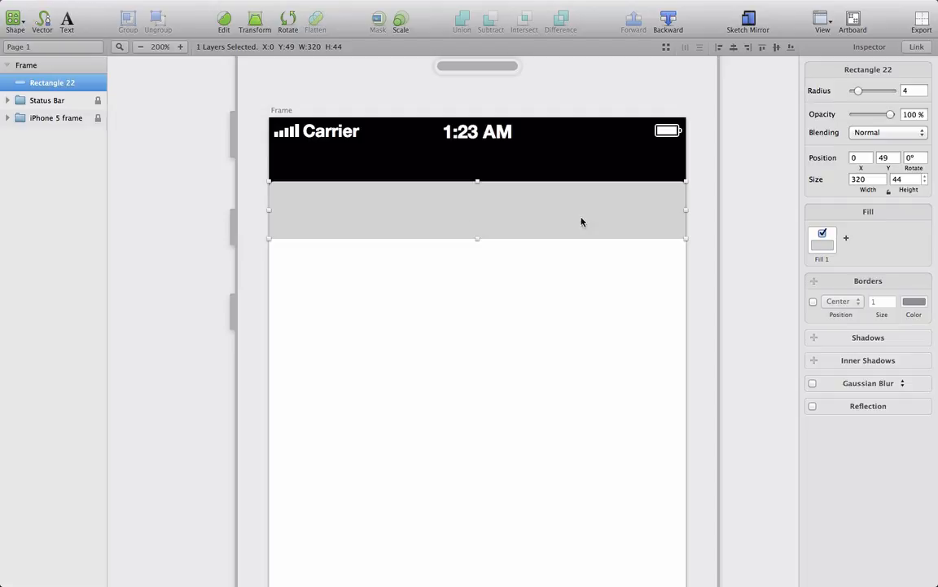
click(883, 157)
text(20)
key(Return)
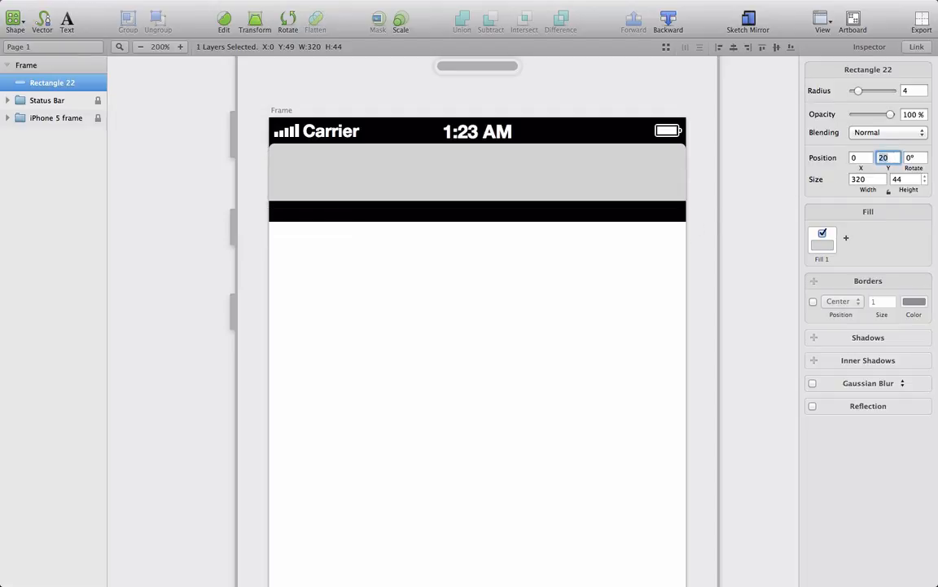
click(569, 297)
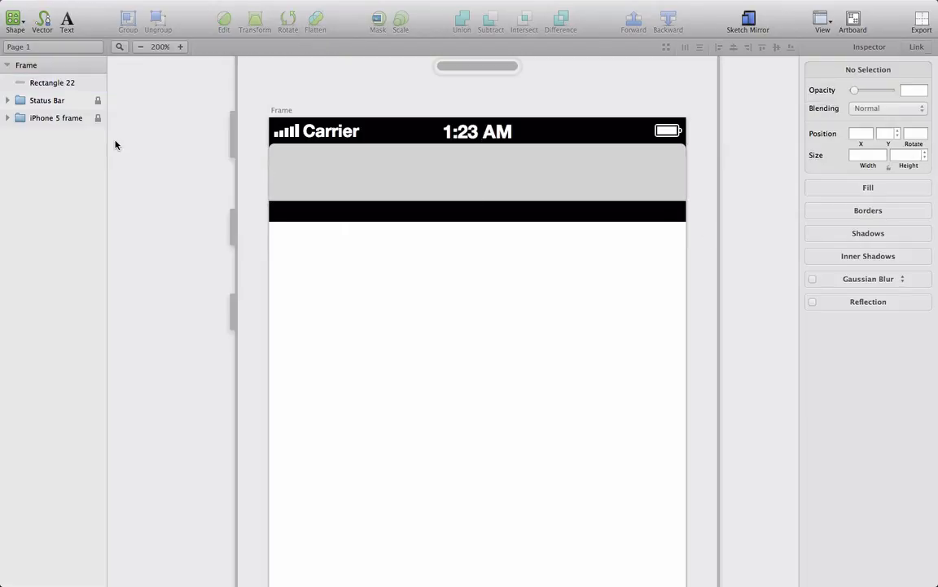
Step: Shorten the Background top bar layer in the Status Bar group to a height of about 30, keeping its top edge in place
click(7, 99)
click(57, 188)
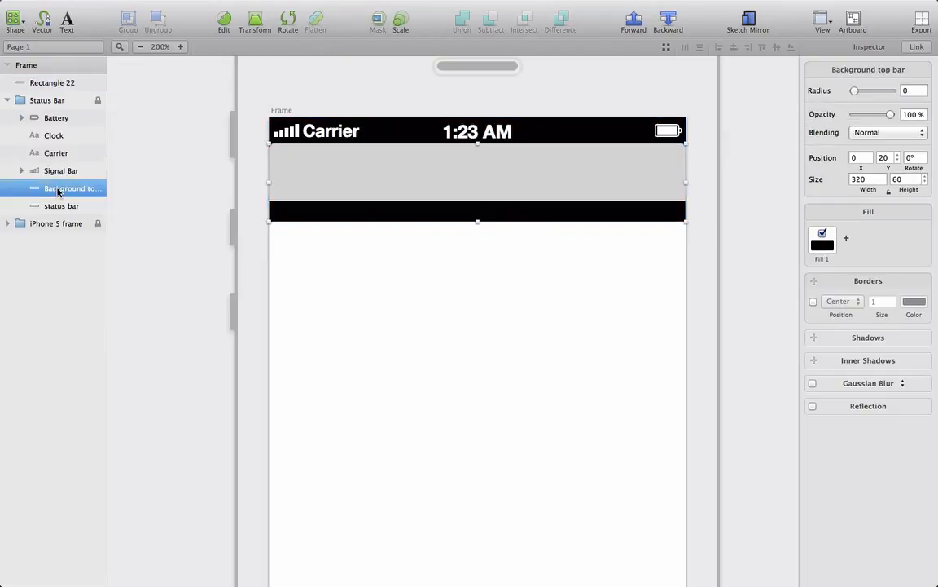
drag(477, 220, 478, 183)
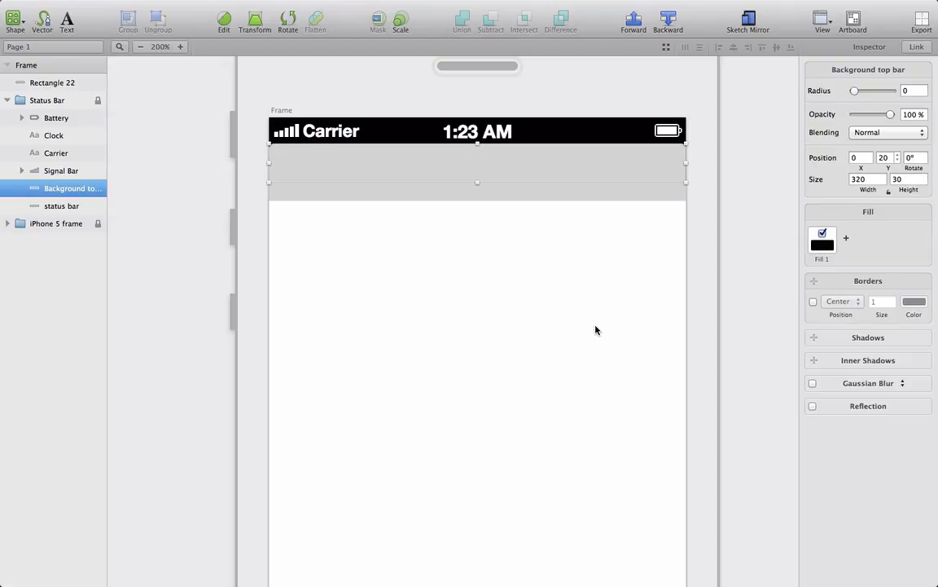
click(584, 298)
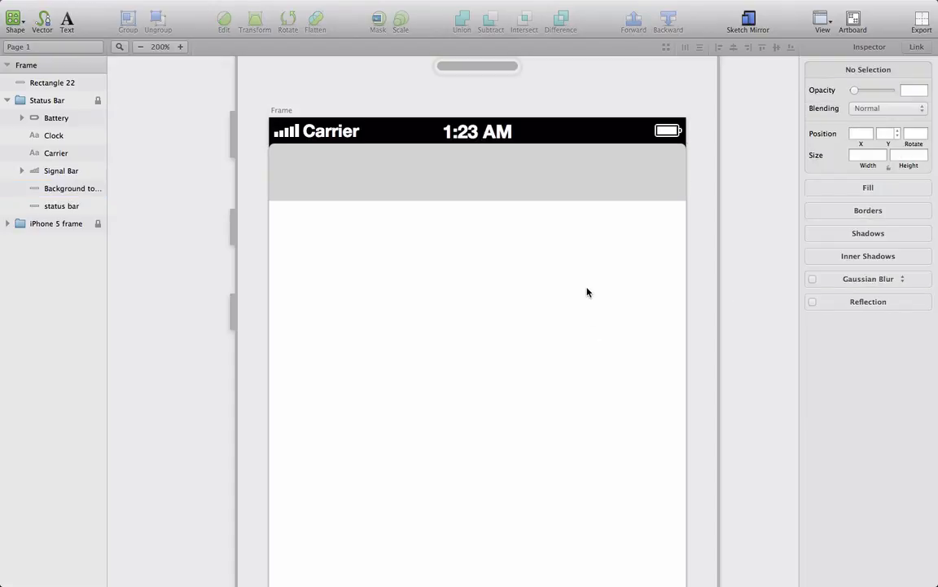
Step: Rename the grey rounded rectangle's layer as "Top bar"
click(601, 188)
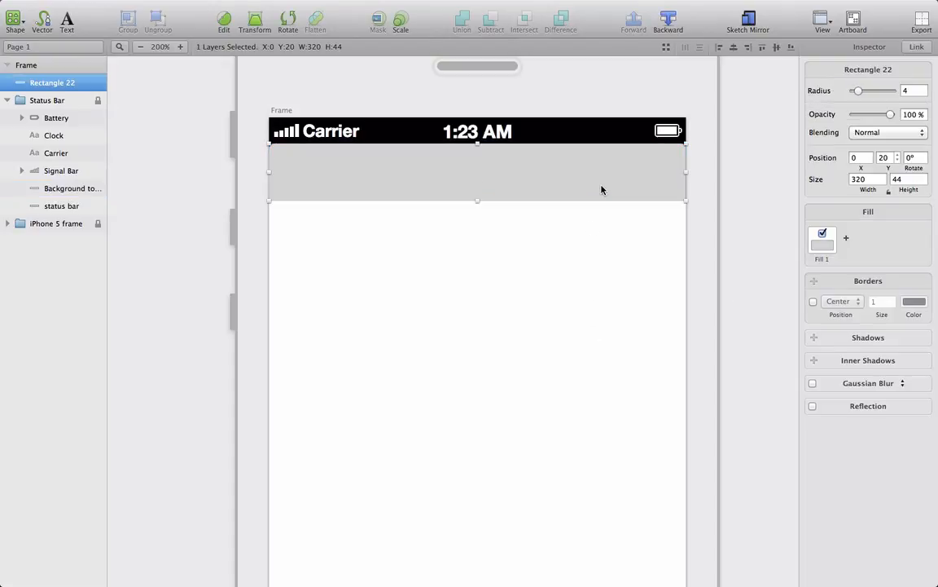
double_click(45, 82)
text(Top bar)
key(Return)
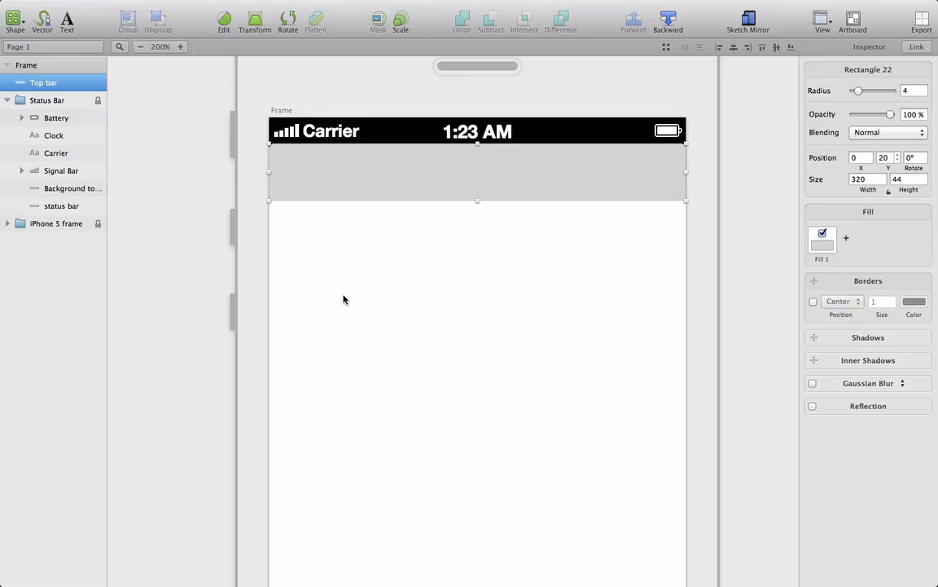
Step: Set the Top bar's fill color to hue 215, saturation 66 and brightness 53
click(823, 245)
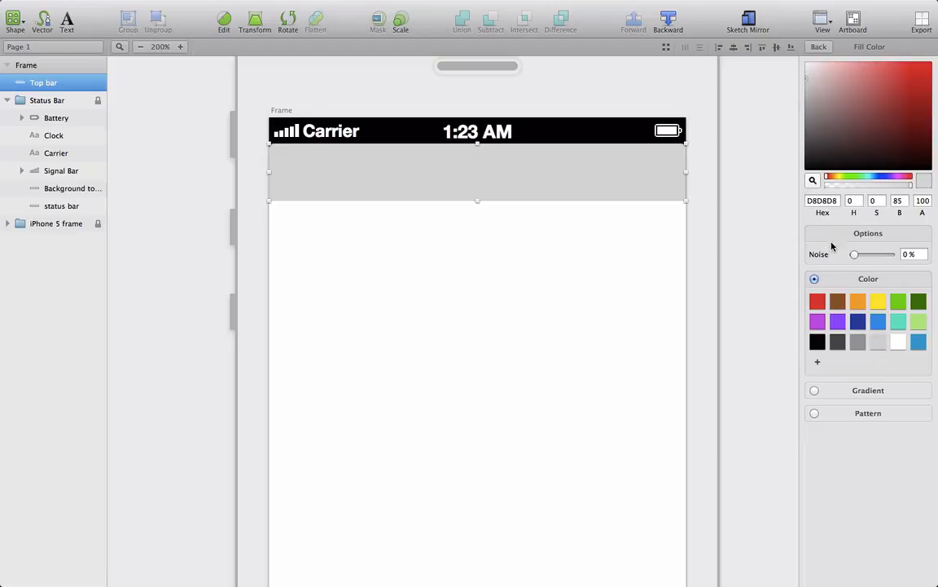
click(873, 201)
text(66)
key(Tab)
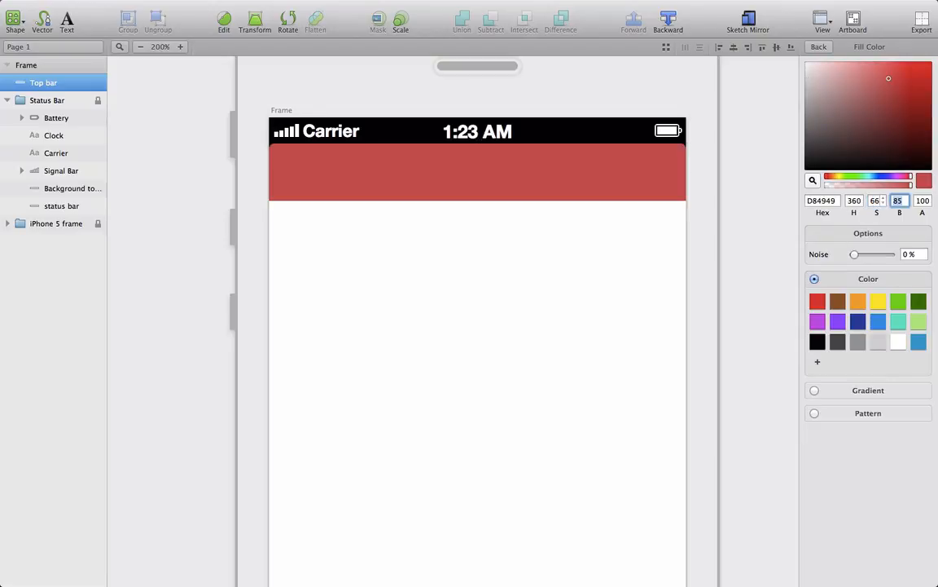
text(53)
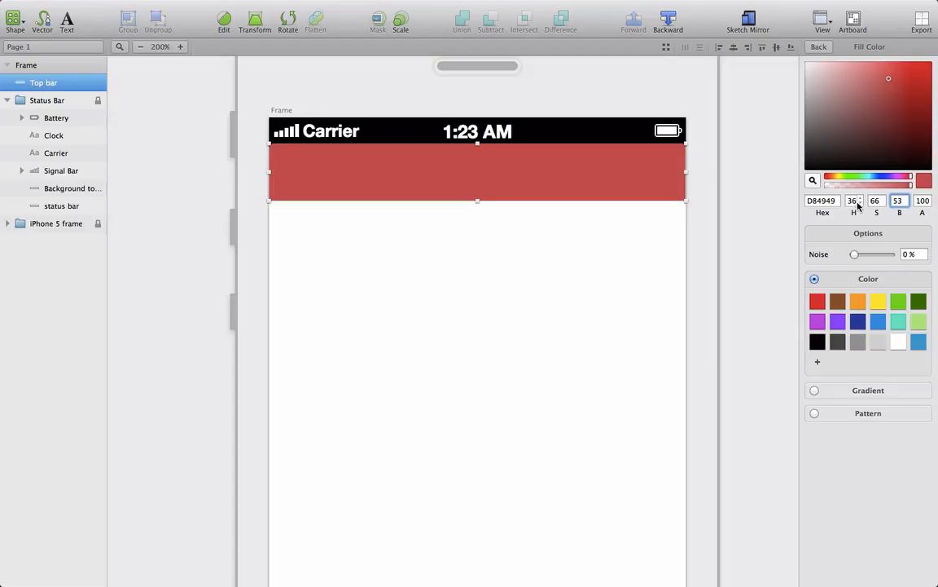
click(853, 203)
text(215)
key(Return)
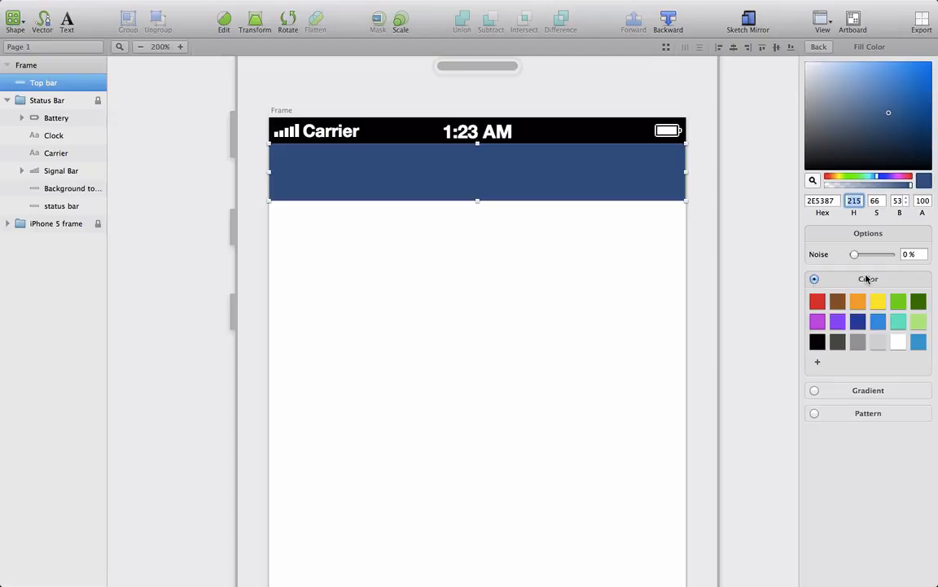
Step: Change the Top bar's fill from solid color to a linear gradient and select its upper and lower stops in turn
click(815, 391)
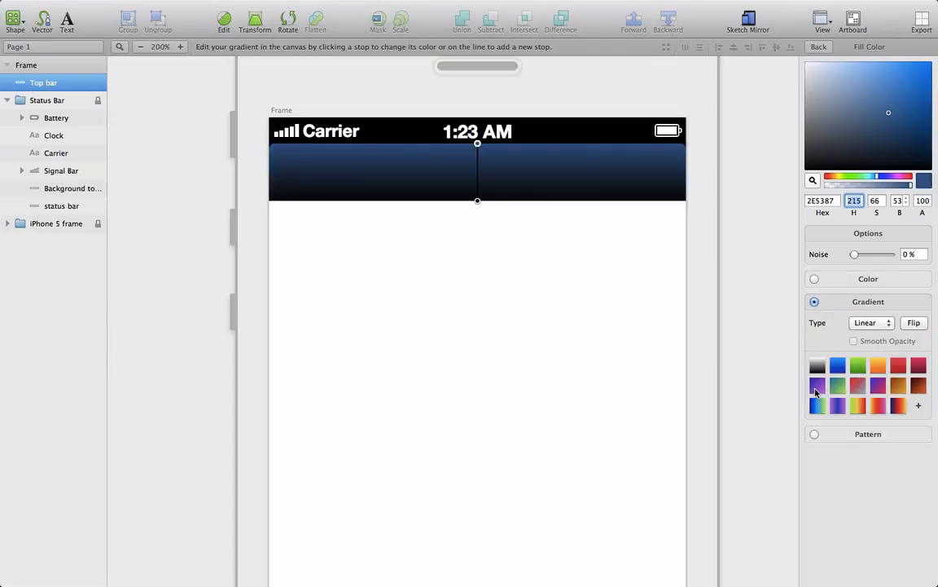
click(478, 201)
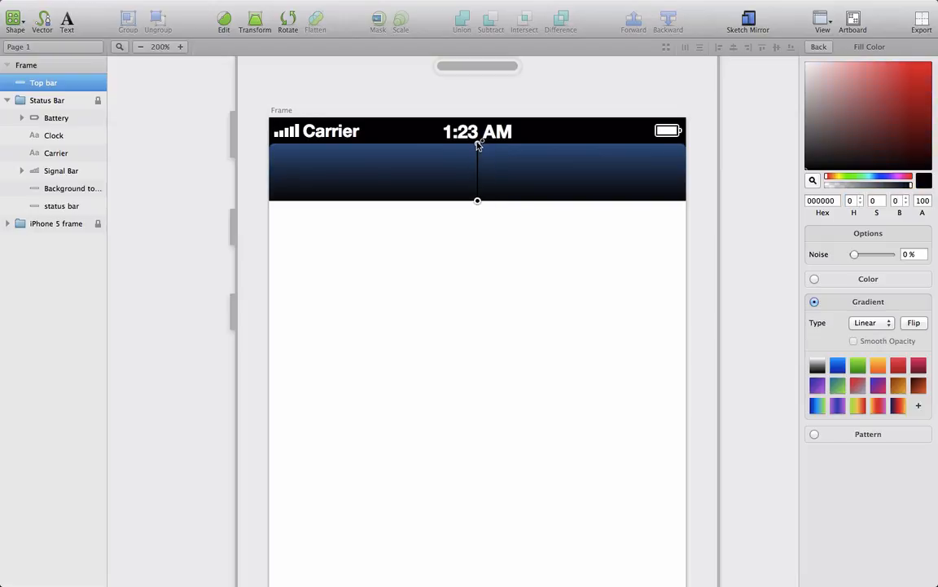
click(478, 146)
click(478, 201)
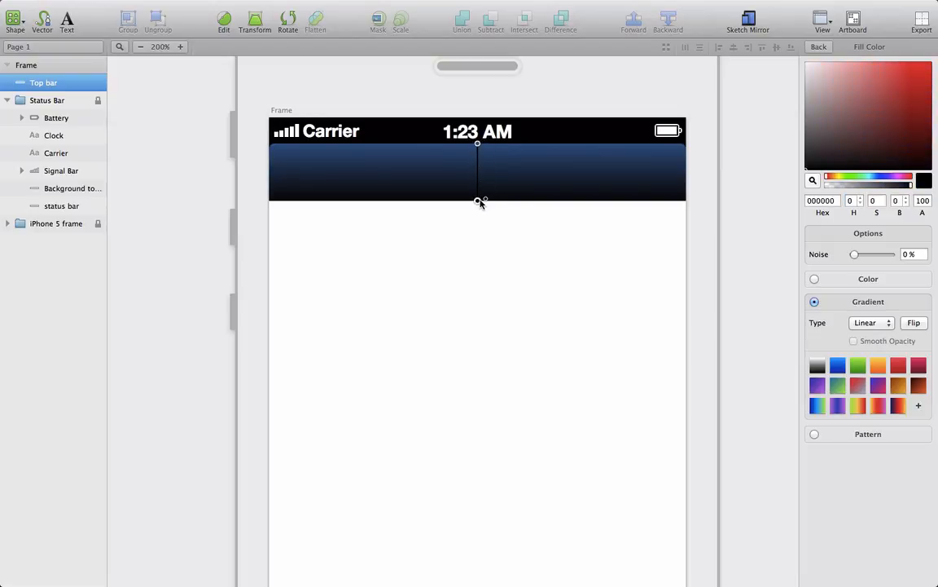
click(479, 145)
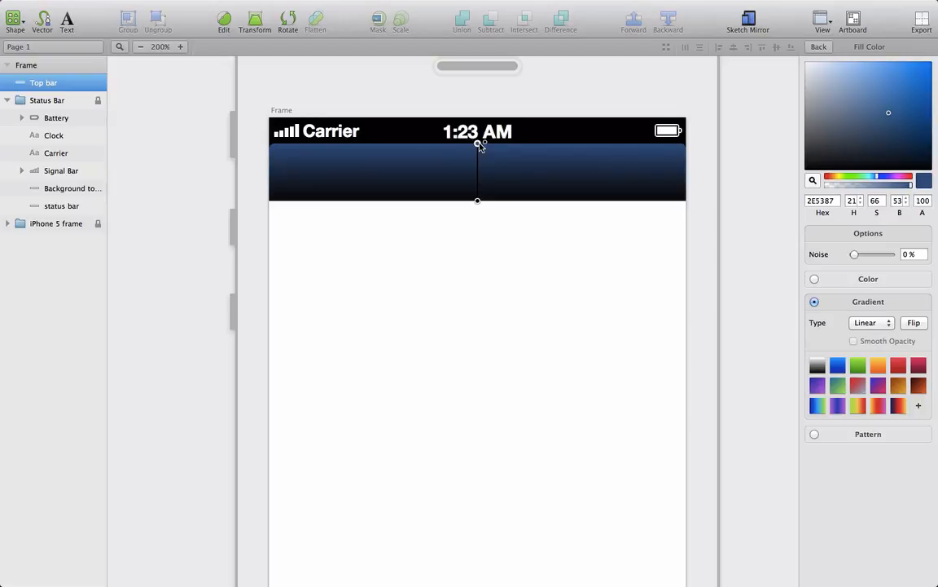
mouse_move(481, 146)
mouse_down()
mouse_move(480, 164)
mouse_move(417, 157)
mouse_move(510, 165)
mouse_move(593, 153)
mouse_move(484, 144)
mouse_move(477, 171)
mouse_move(478, 144)
mouse_up()
Step: Try an extra purple color stop near the middle of the Top bar's gradient, shift it downward, and delete it
click(478, 168)
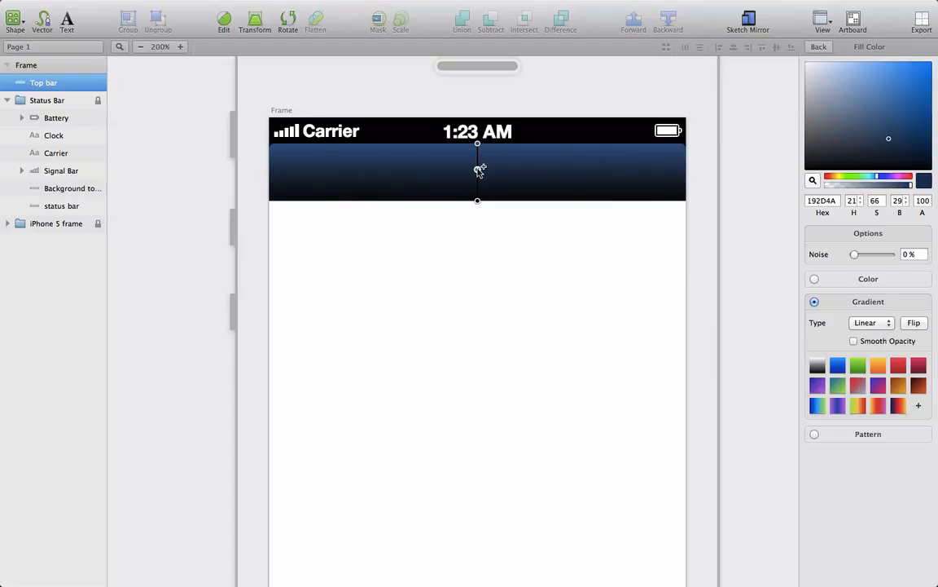
click(906, 177)
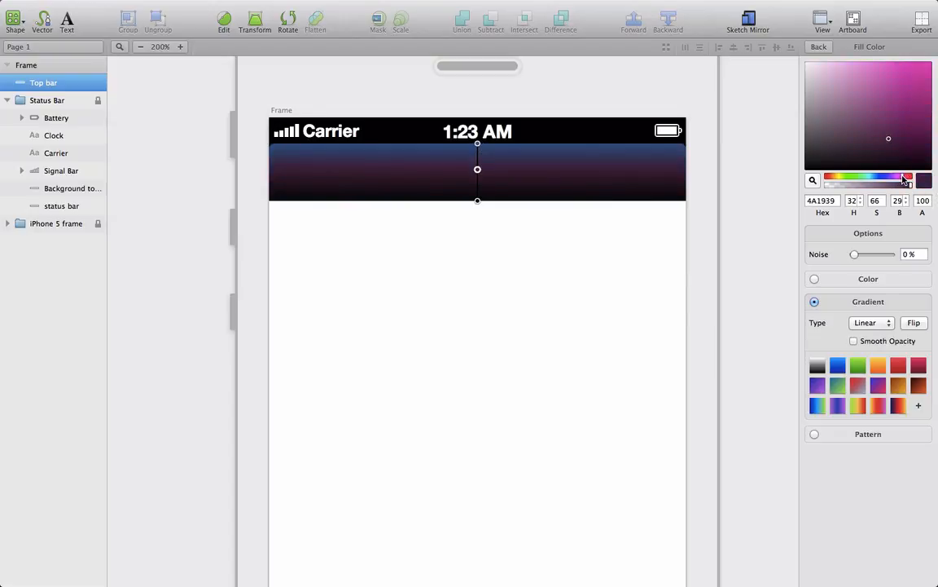
drag(479, 172, 502, 181)
drag(497, 167, 501, 178)
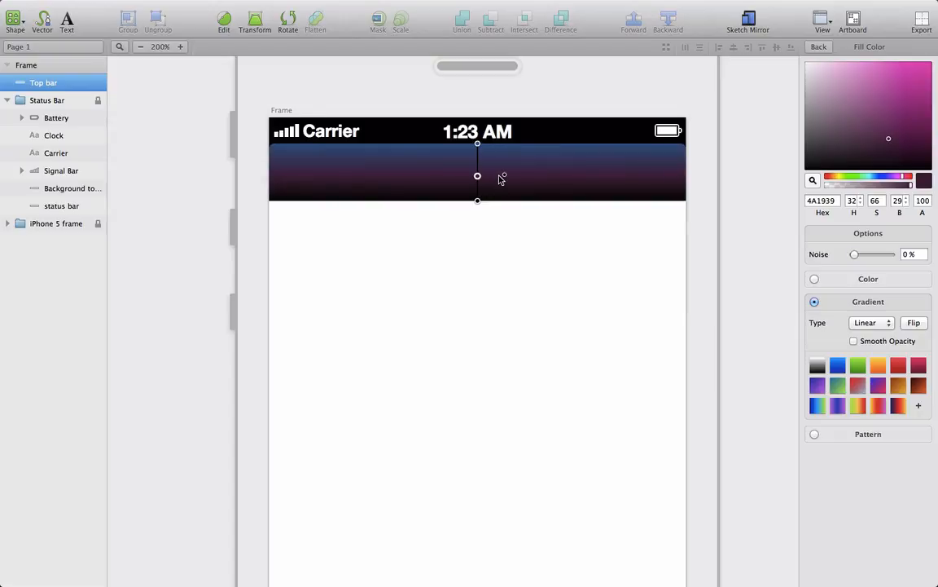
key(Delete)
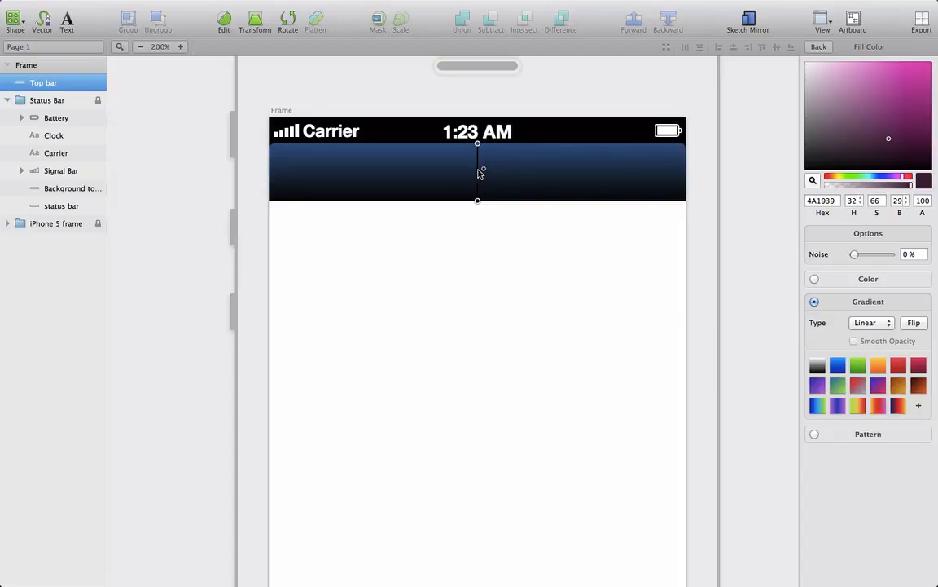
Step: Set the upper stop of the Top bar's gradient to hex color 5383A8
click(477, 144)
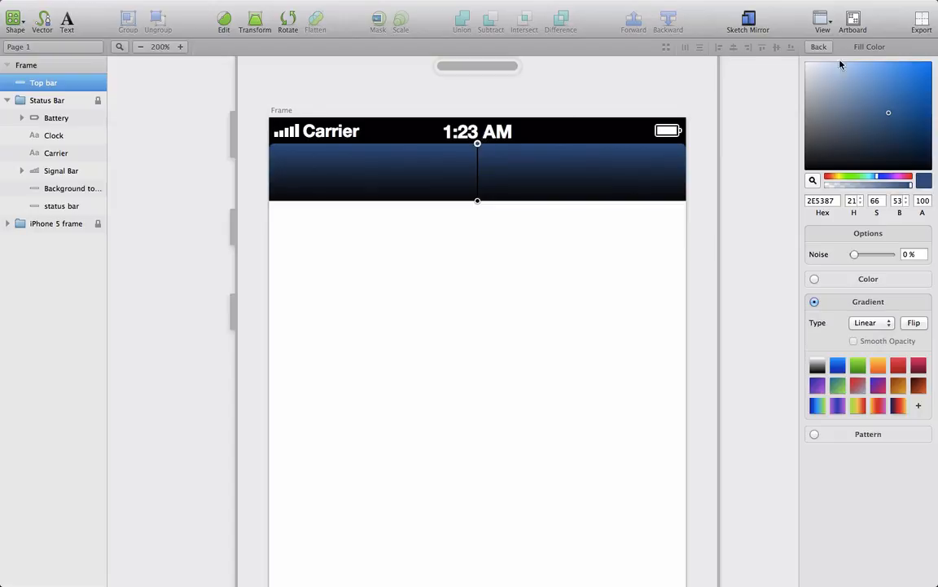
click(822, 201)
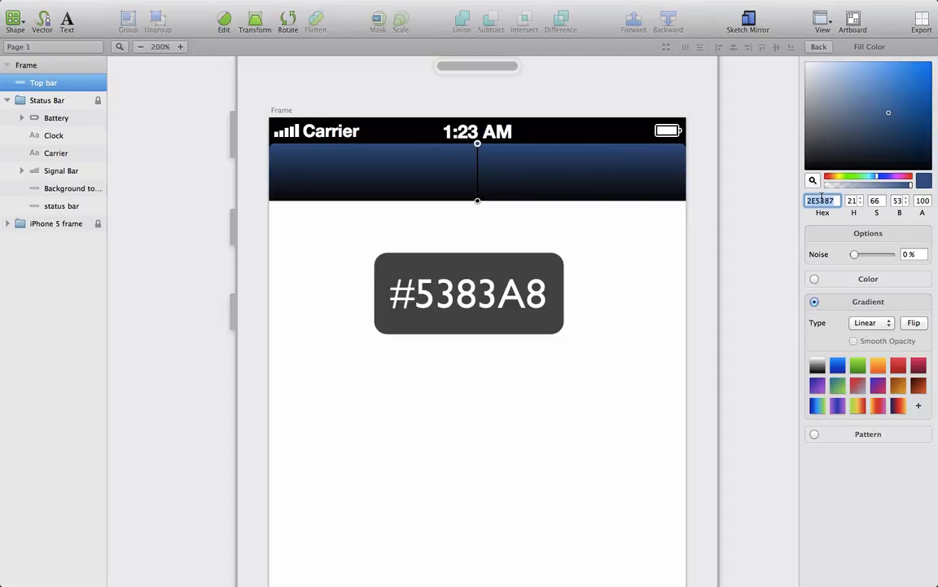
text(5383A8)
key(Return)
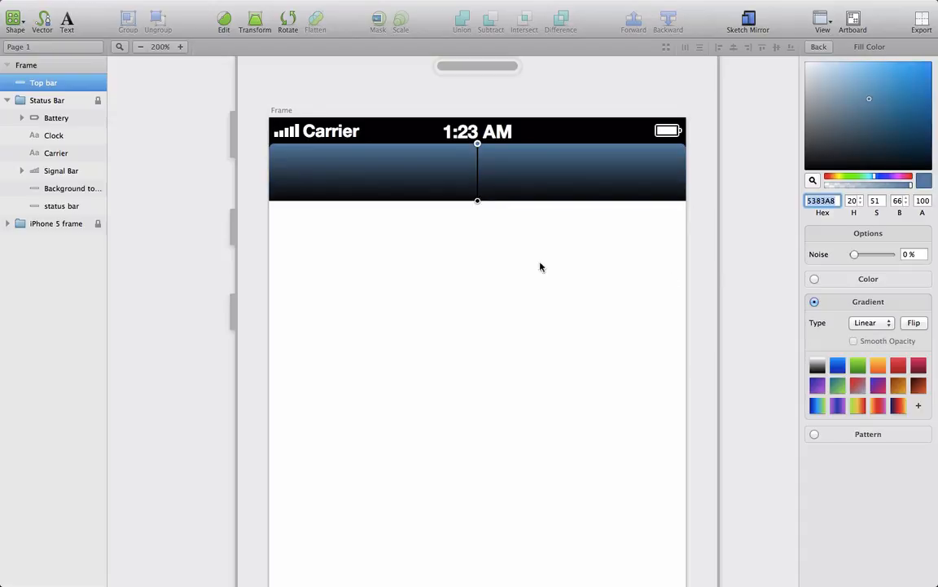
Step: Set the lower stop of the Top bar's gradient to hex color 2A5A83 and close the fill settings
click(478, 202)
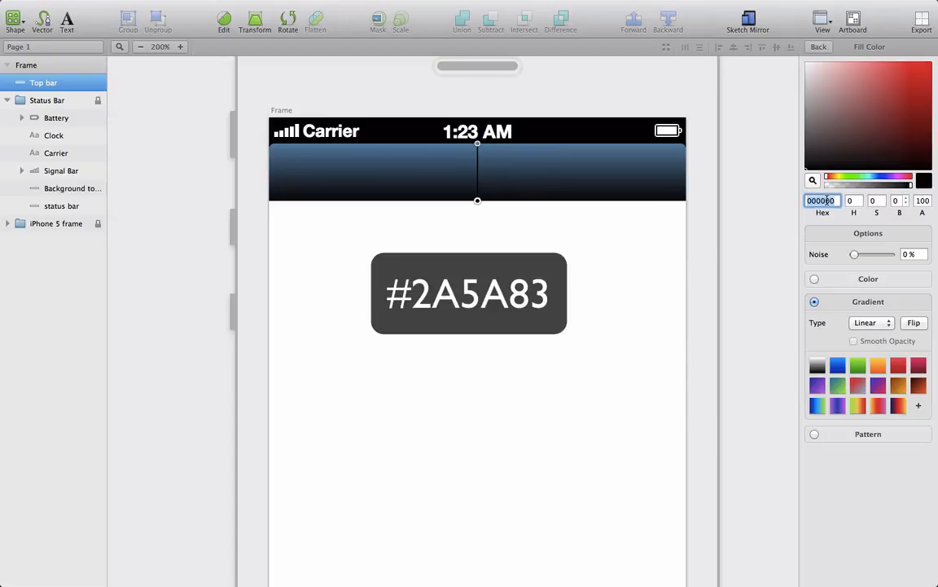
text(2A5A83)
key(Return)
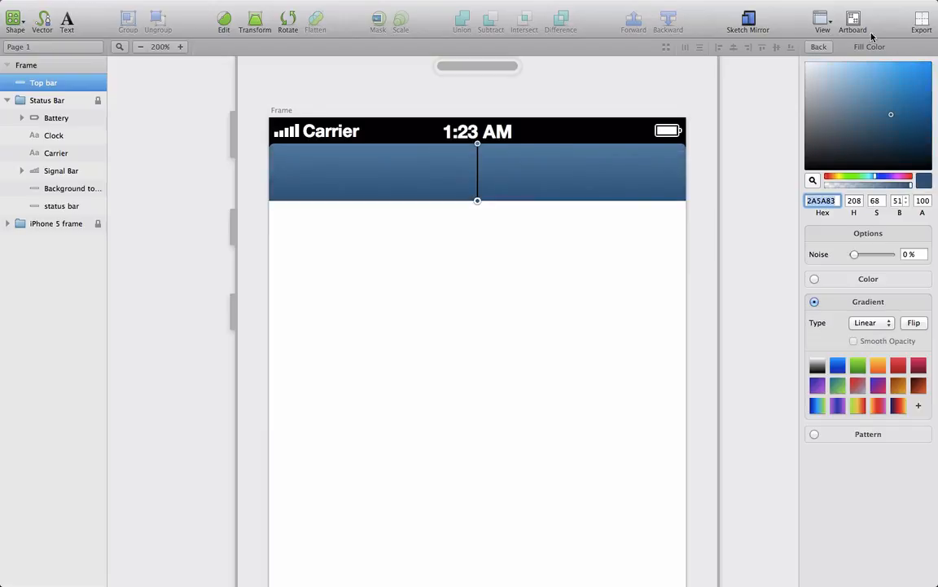
click(819, 46)
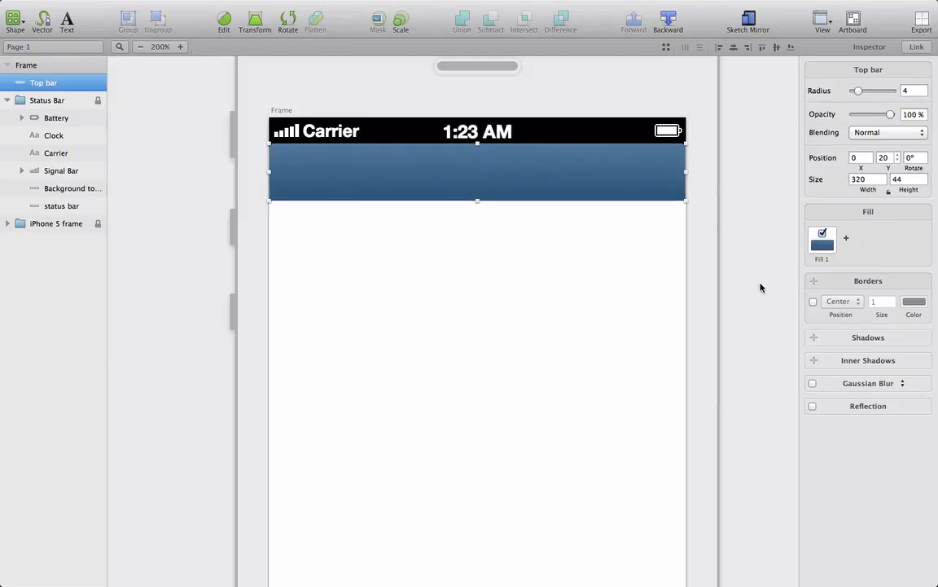
Step: Leave the Top bar's border off and add an inner shadow with a blur of 0
click(813, 302)
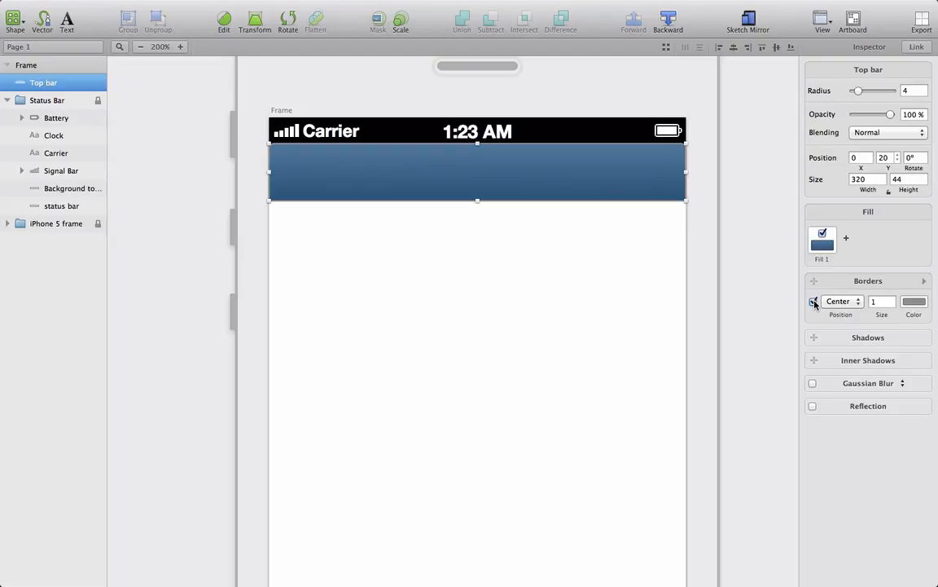
click(813, 302)
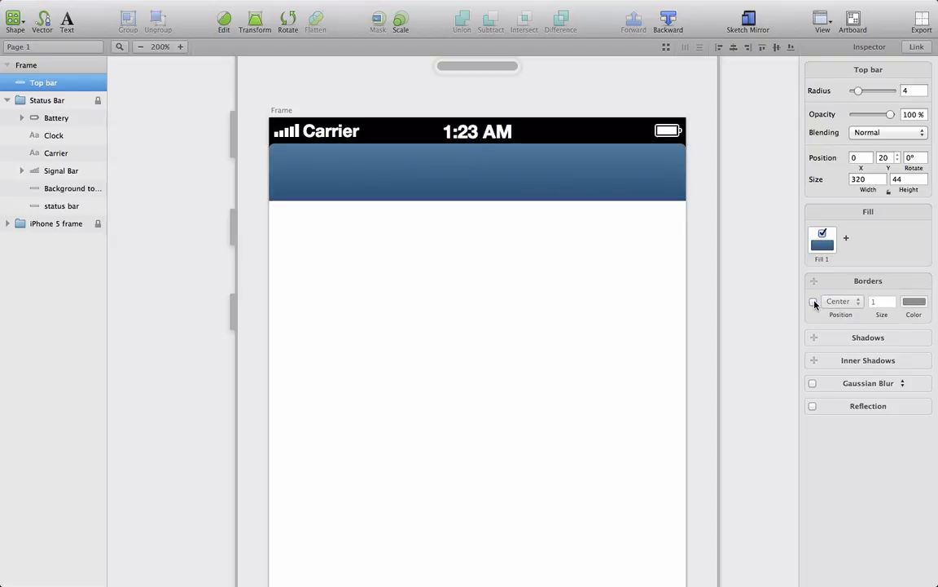
click(815, 361)
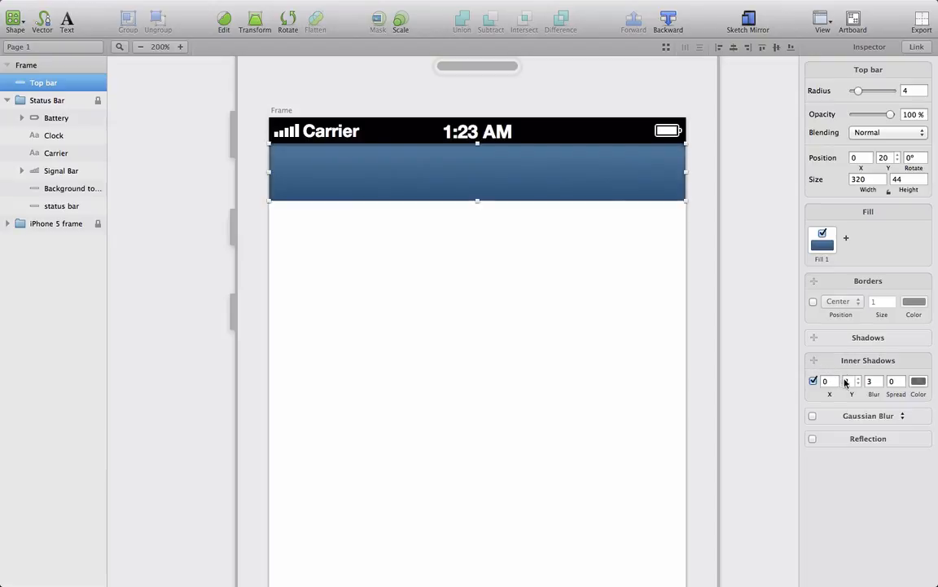
click(869, 380)
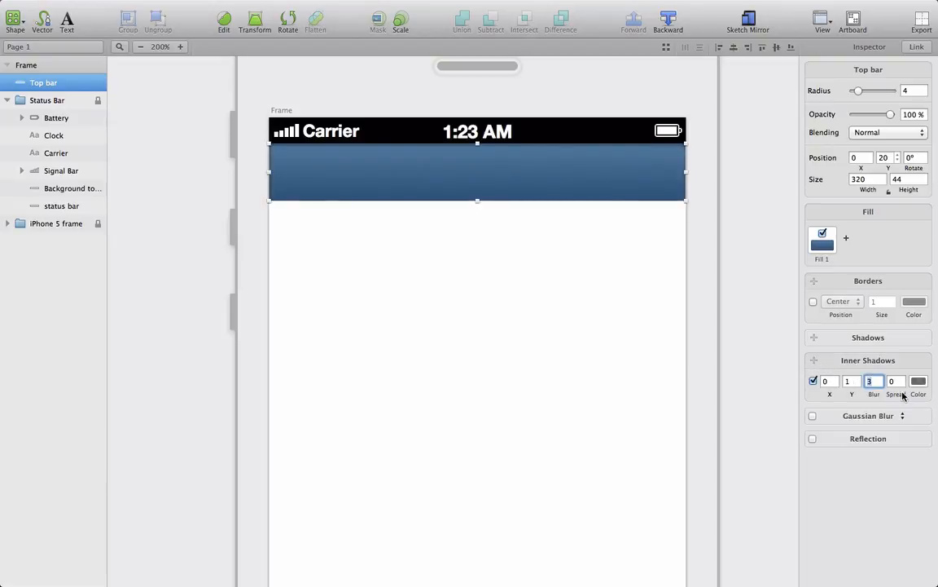
text(0)
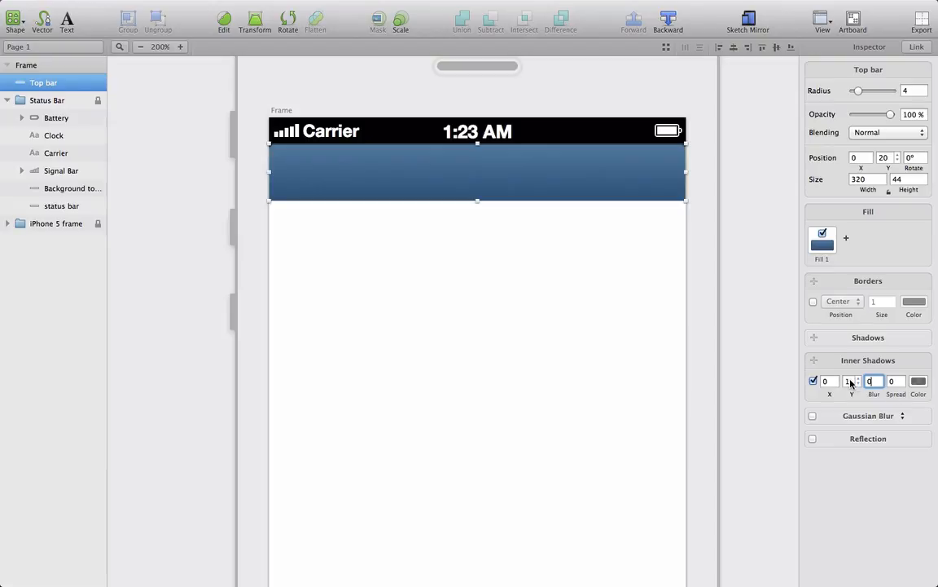
click(759, 266)
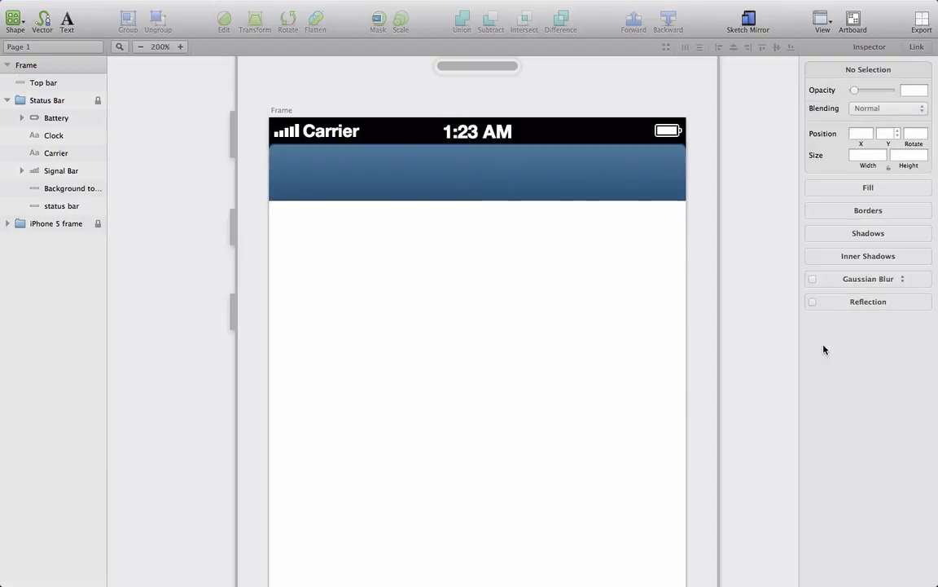
Step: Set the vertical offset of the Top bar's inner shadow to -1
click(614, 165)
click(851, 380)
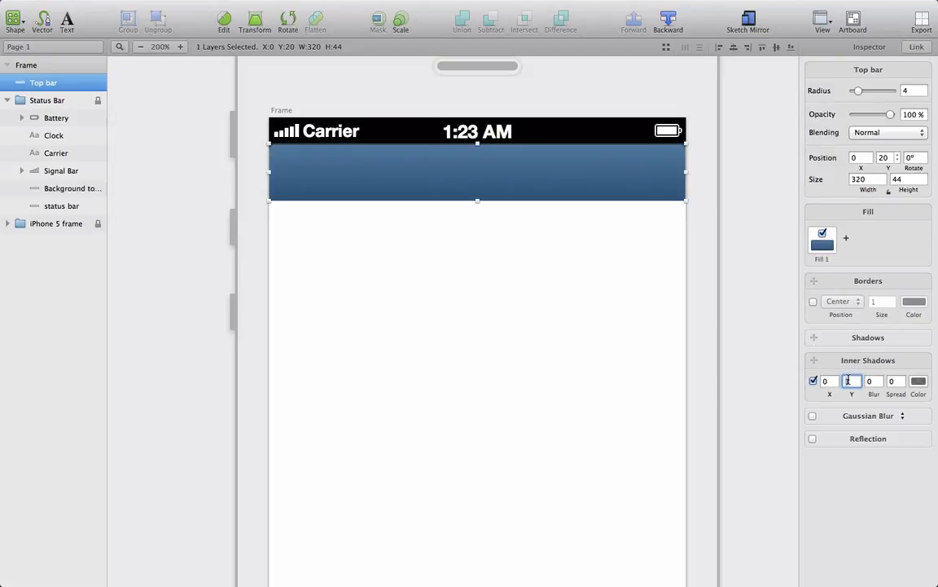
click(181, 46)
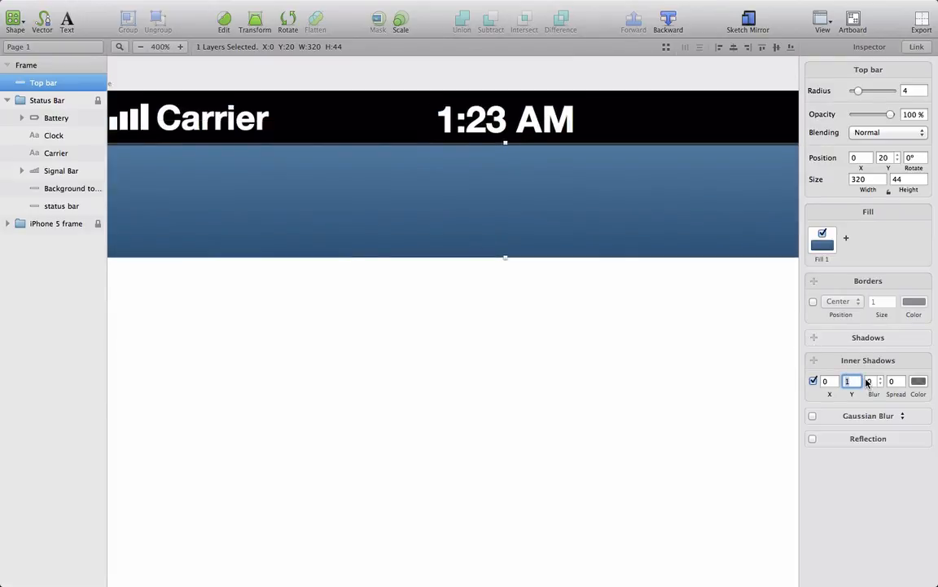
text(-1)
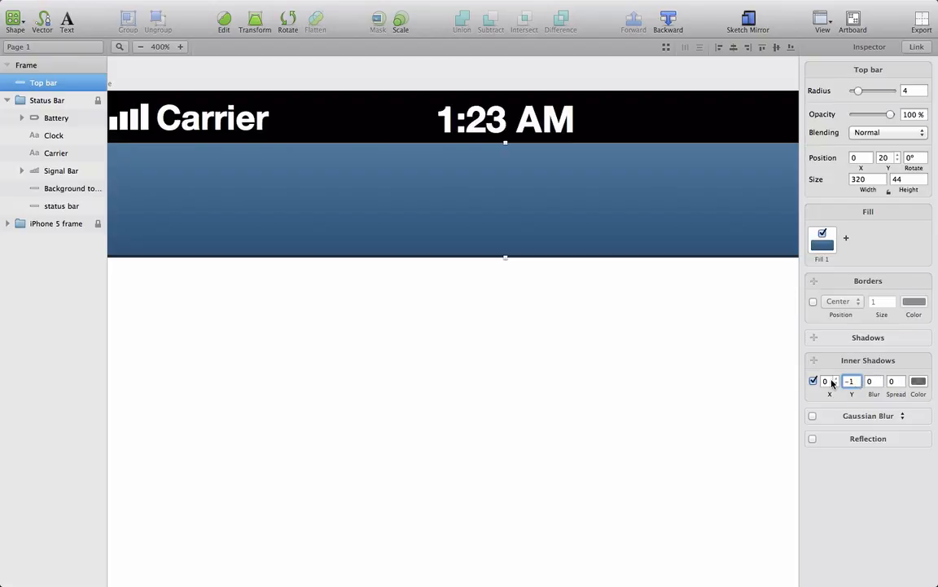
Step: Try larger horizontal offsets for the Top bar's inner shadow and return the X value to 0
scroll(359, 351, left, 4)
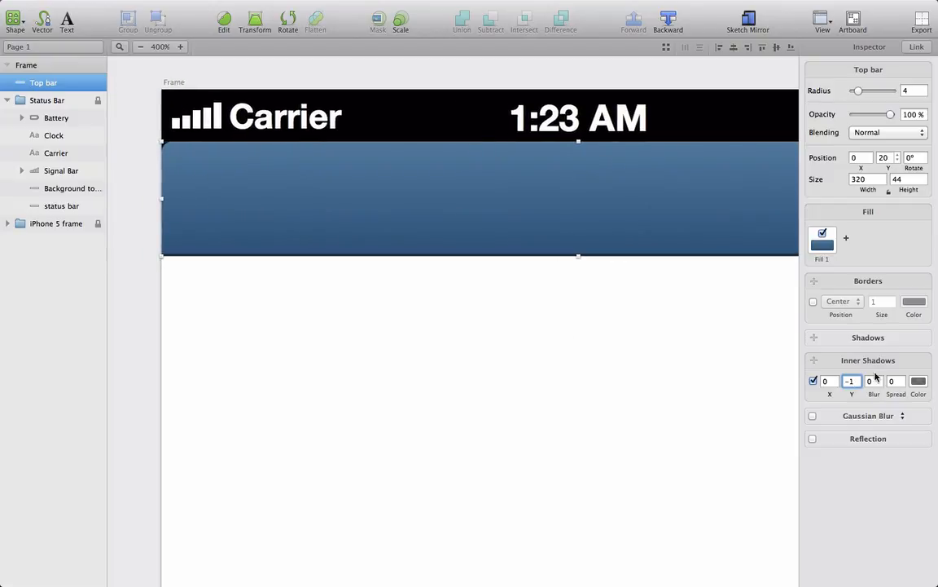
click(824, 382)
text(1)
key(Up)
key(Up)
key(Up)
key(Up)
key(Up)
key(Up)
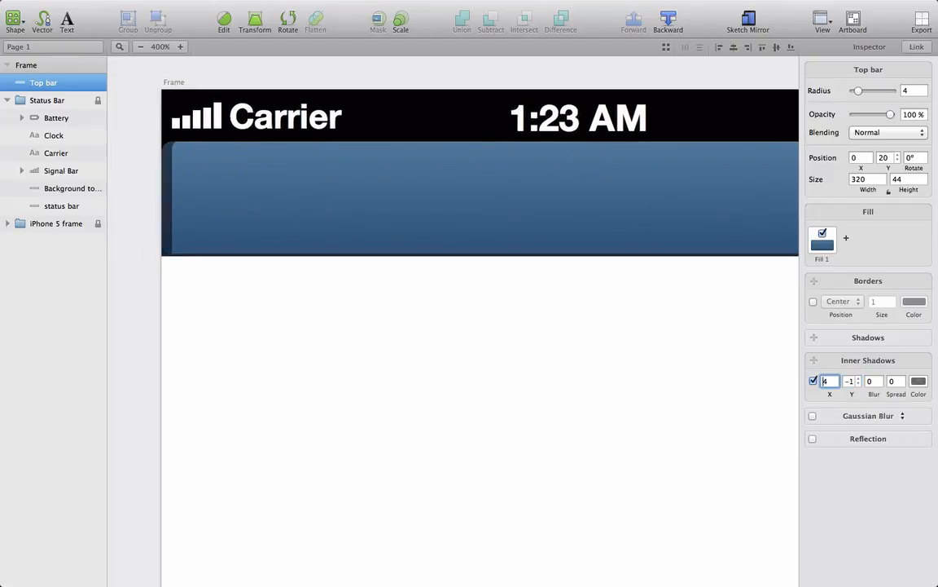
key(Down)
key(Down)
key(Down)
key(Down)
key(Down)
key(Down)
key(Down)
Step: Try different vertical offsets for the Top bar's inner shadow and return the Y value to -1
key(Tab)
key(Down)
key(Down)
key(Down)
key(Down)
key(Down)
key(Up)
key(Up)
key(Up)
key(Up)
key(Up)
key(Up)
key(Up)
key(Up)
key(Up)
key(Up)
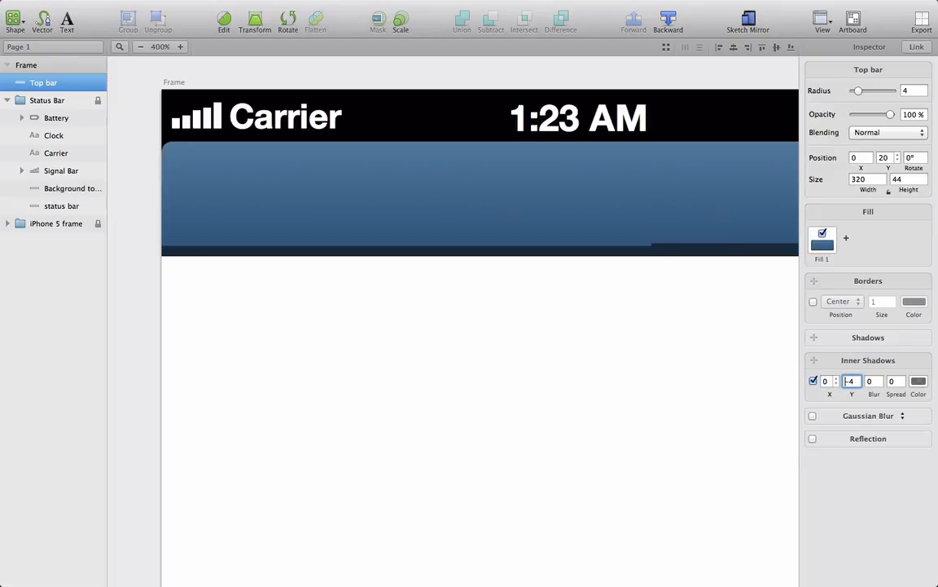
key(Up)
key(Up)
key(Up)
key(Down)
key(Down)
key(Down)
key(Down)
key(Down)
key(Down)
key(Down)
key(Down)
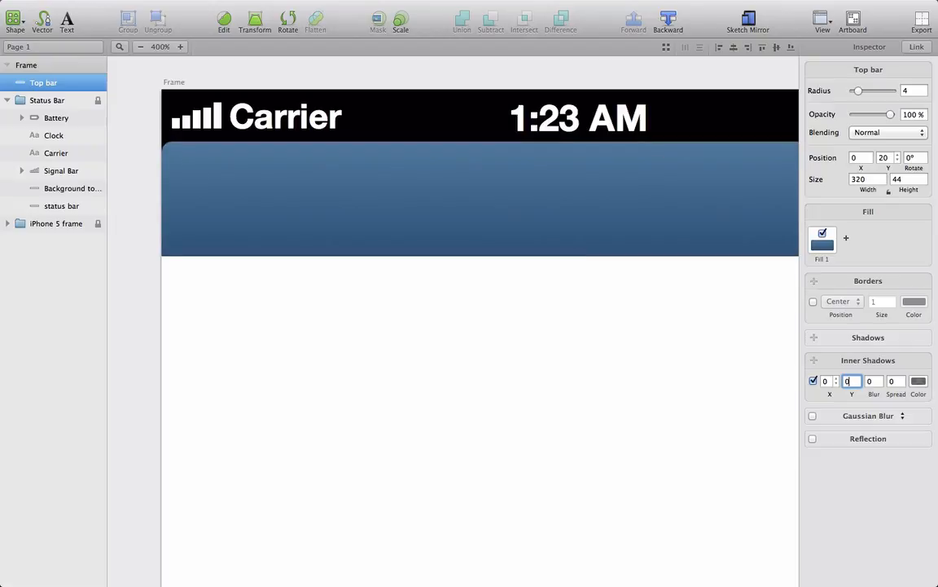
scroll(752, 483, right, 2)
scroll(752, 482, right, 1)
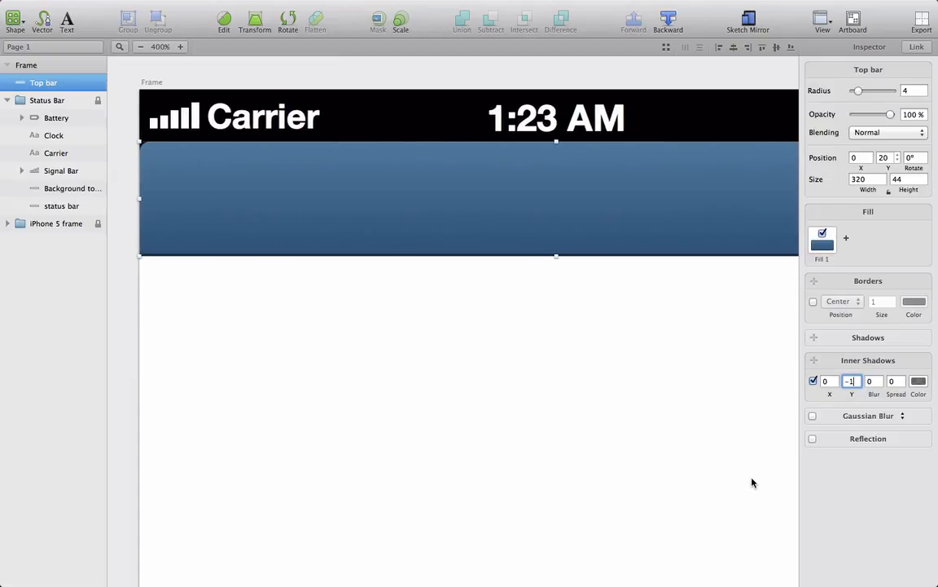
Step: Try increasing spread values on the Top bar's inner shadow and return the spread to 0
scroll(752, 482, right, 3)
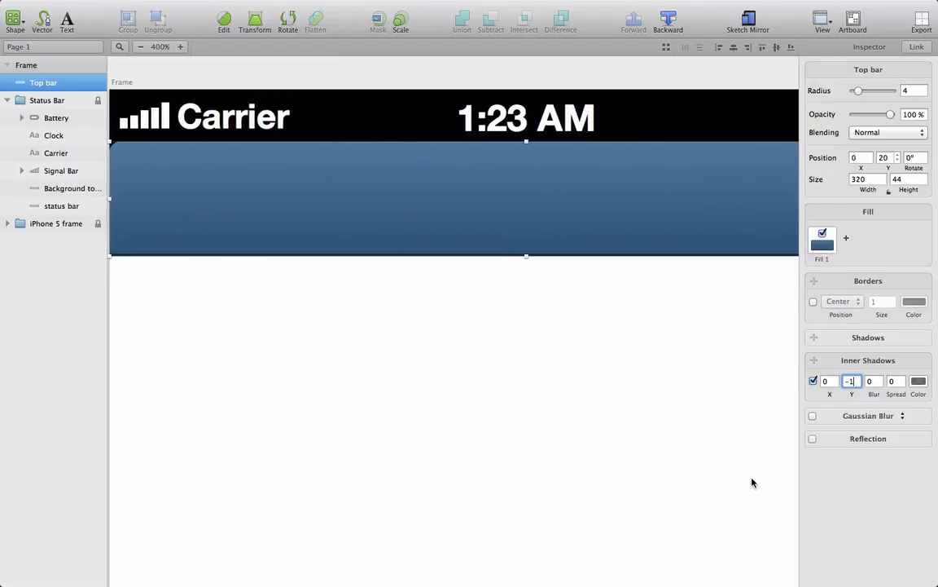
click(824, 382)
click(869, 381)
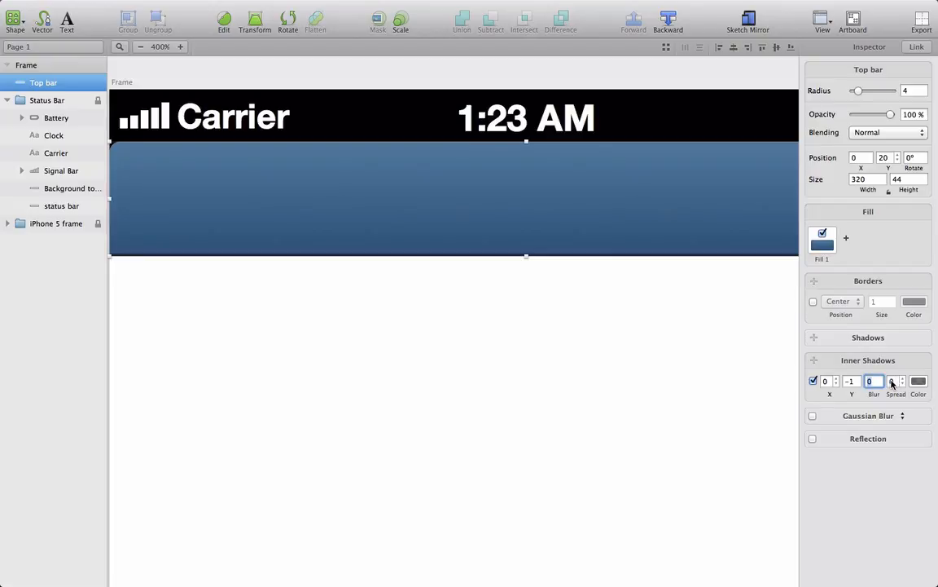
click(140, 46)
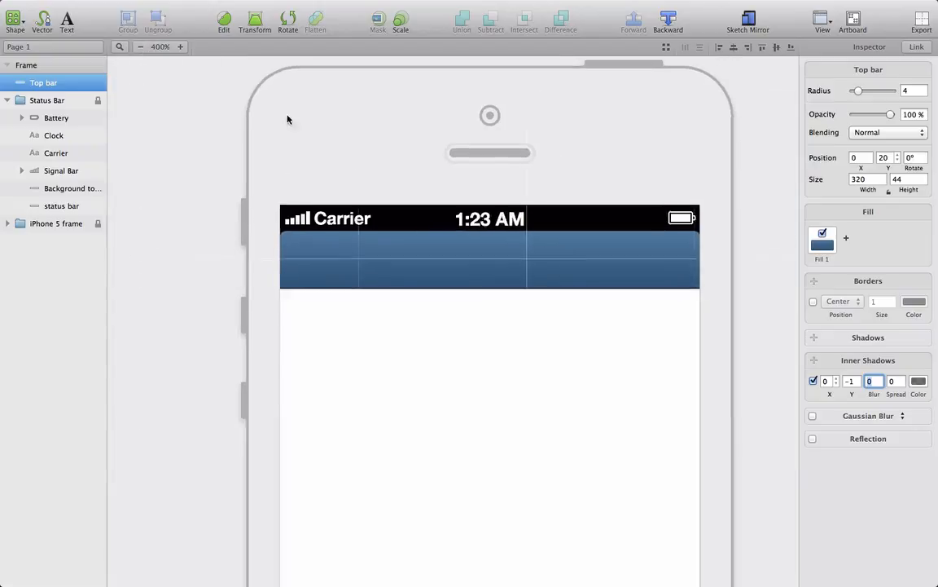
key(Tab)
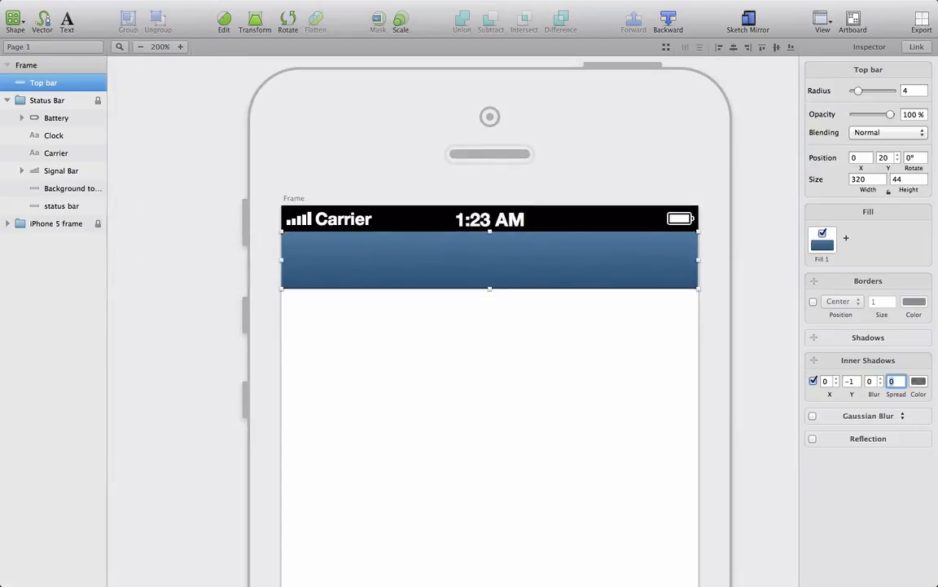
key(Up)
key(Up)
key(Up)
key(Up)
key(Up)
key(Up)
key(Up)
key(Up)
key(Up)
key(Up)
key(Up)
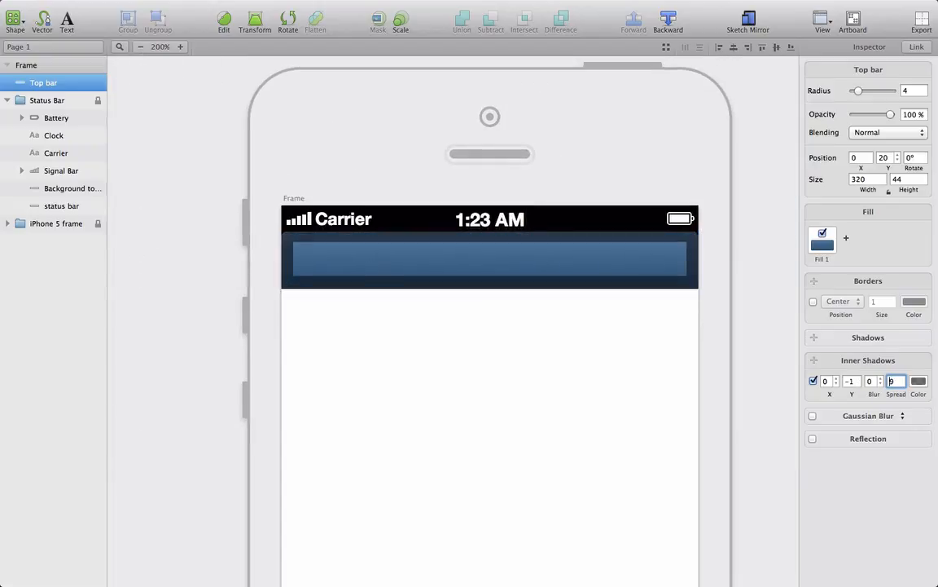
key(BackSpace)
key(Down)
key(Return)
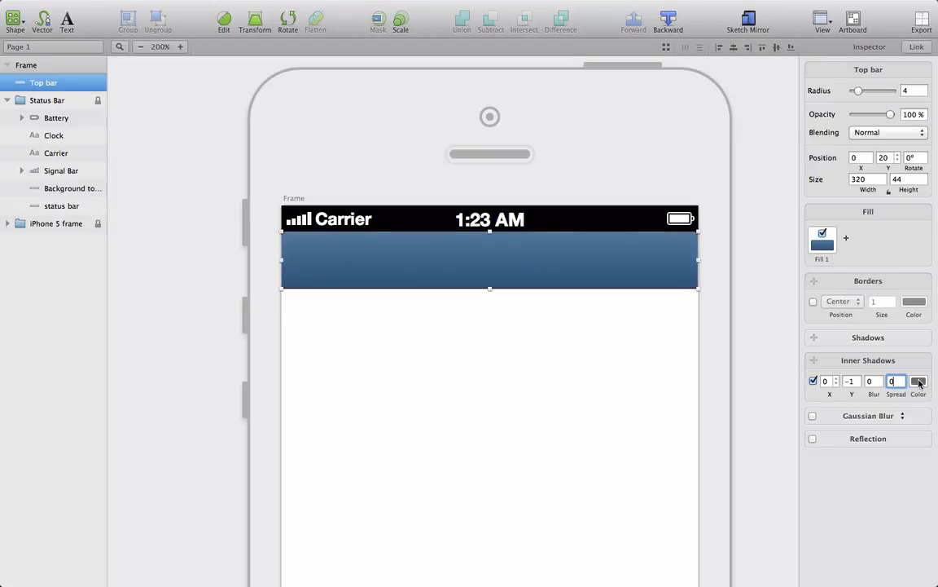
Step: Set the Top bar's inner shadow colour to hex 063056 with 100% alpha
click(918, 381)
click(819, 201)
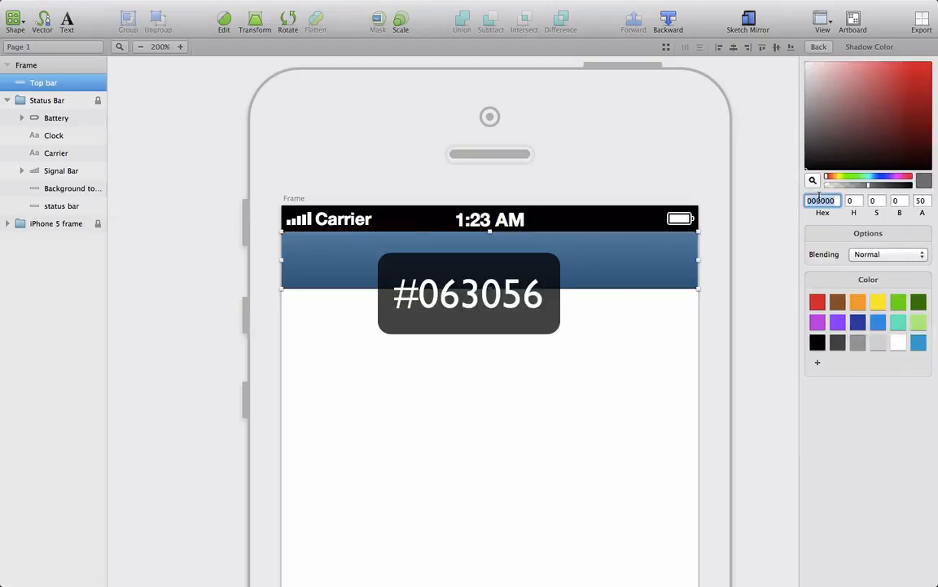
text(063056)
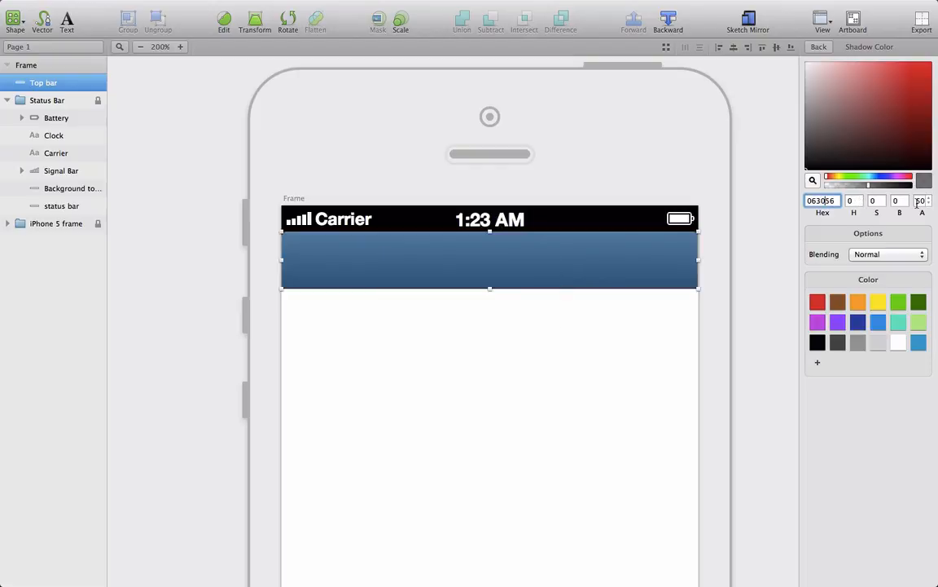
key(shift+Tab)
text(100)
key(Return)
click(180, 47)
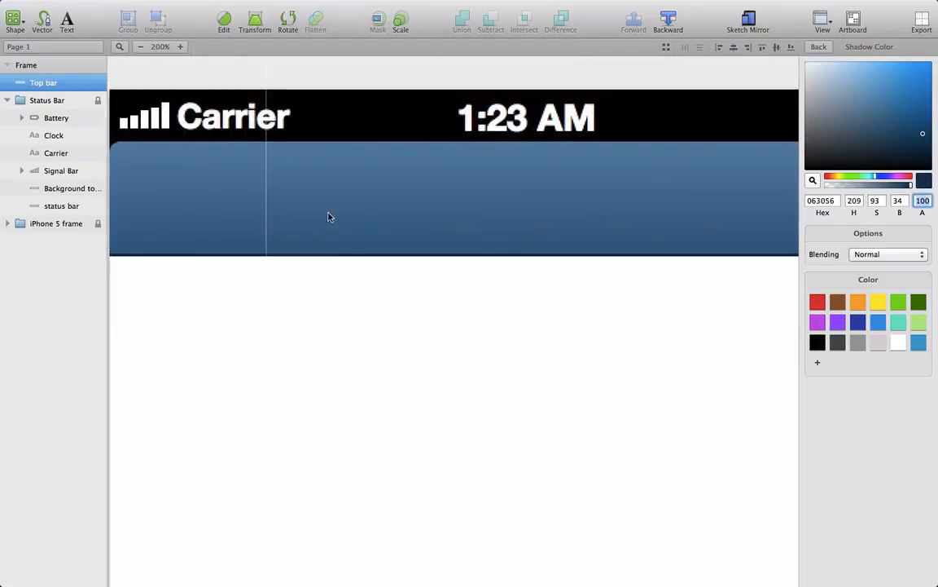
click(371, 324)
scroll(371, 324, left, 2)
scroll(371, 324, up, 1)
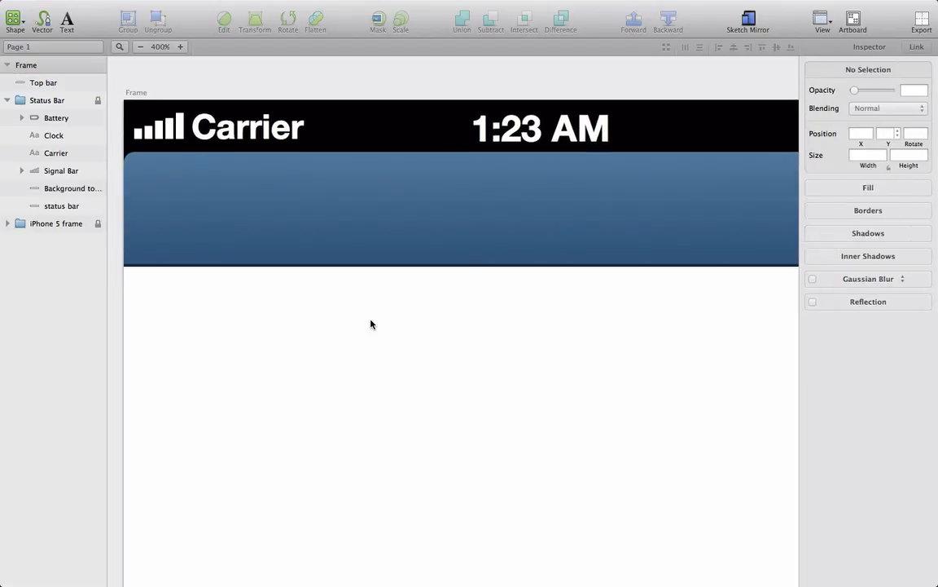
Step: Add a second inner shadow to the Top bar and colour it white (FFFFFF) with 20% alpha
click(431, 218)
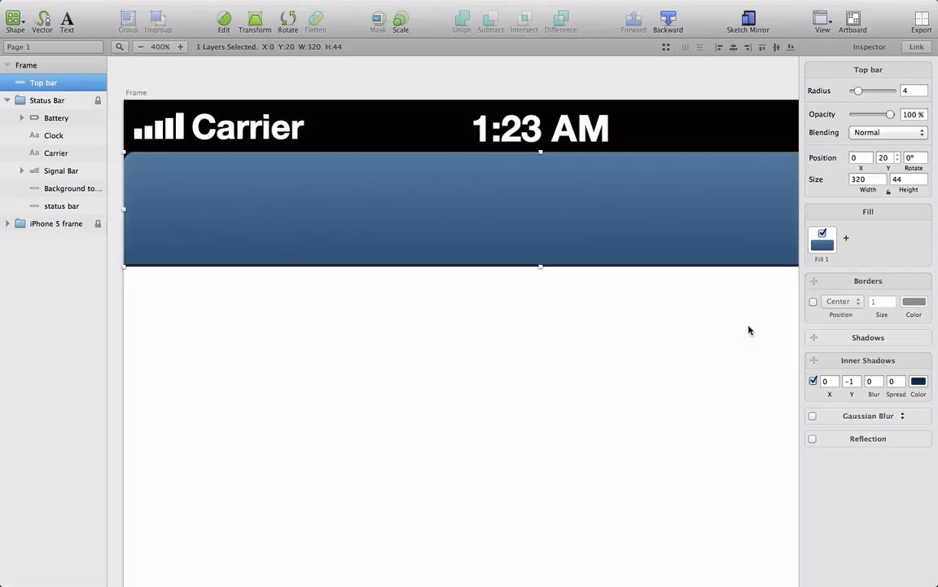
click(814, 360)
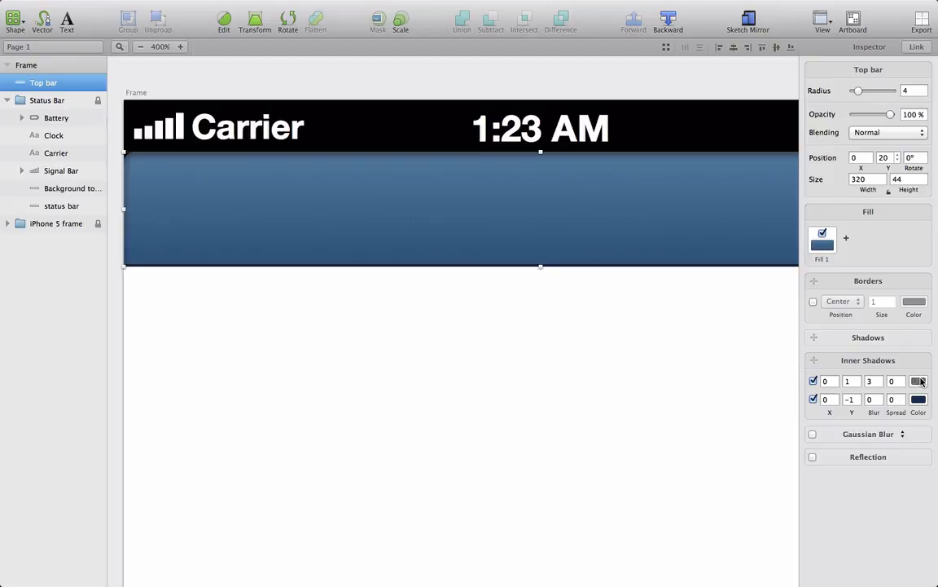
click(921, 382)
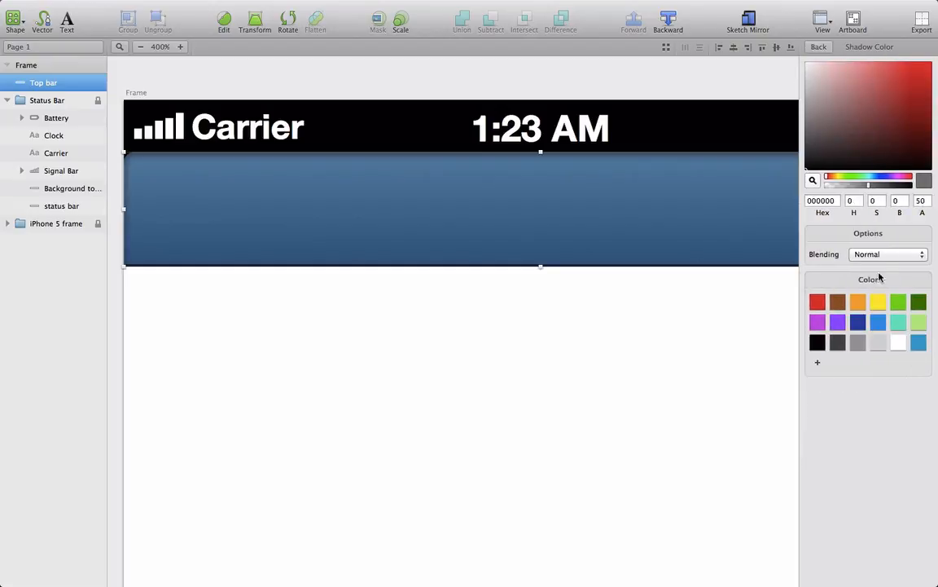
click(899, 342)
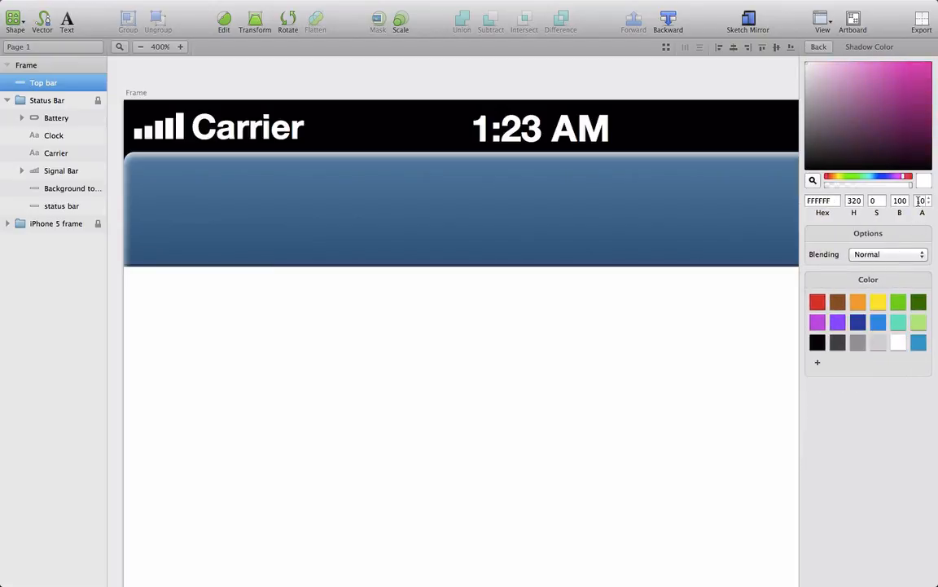
click(920, 201)
text(20)
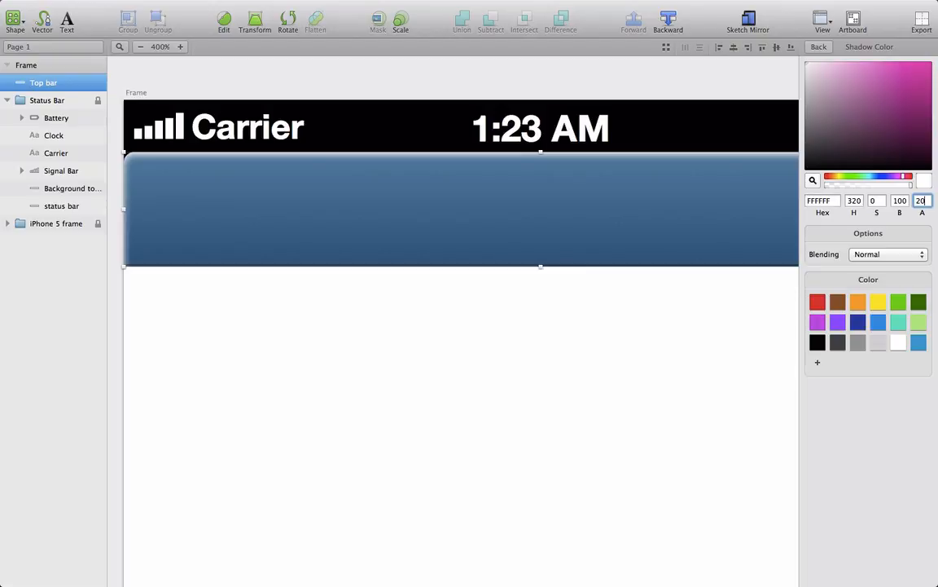
key(Return)
click(819, 47)
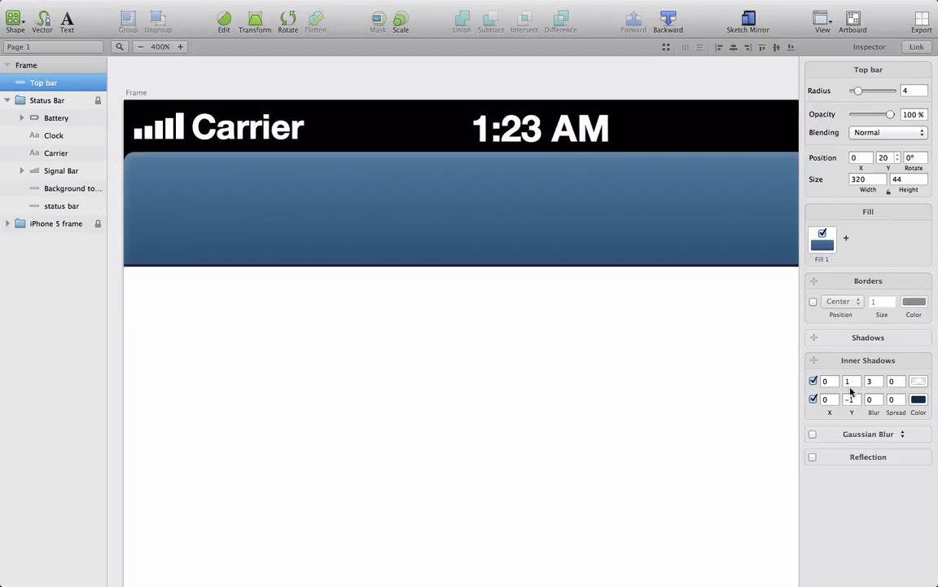
Step: Set the blur of the Top bar's white inner shadow to 0
click(874, 380)
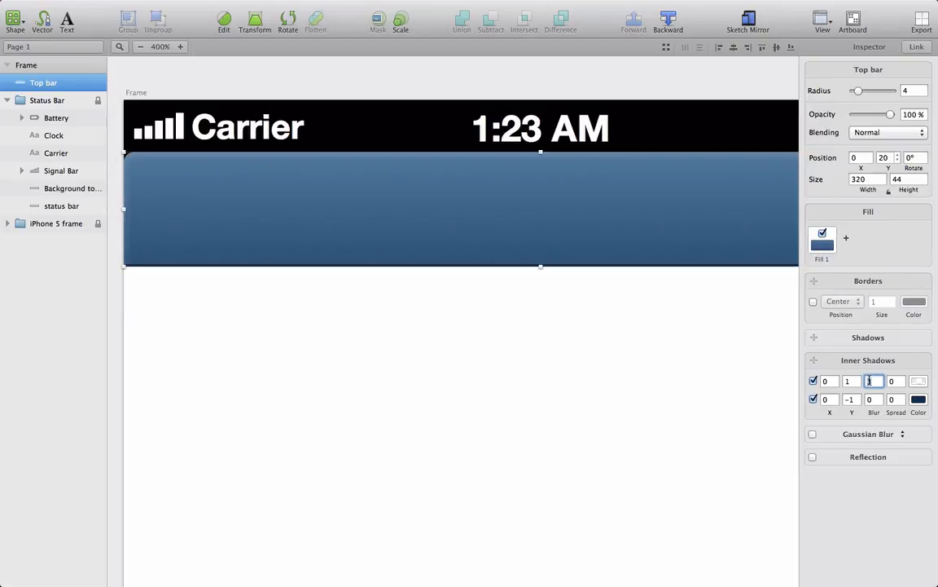
text(0)
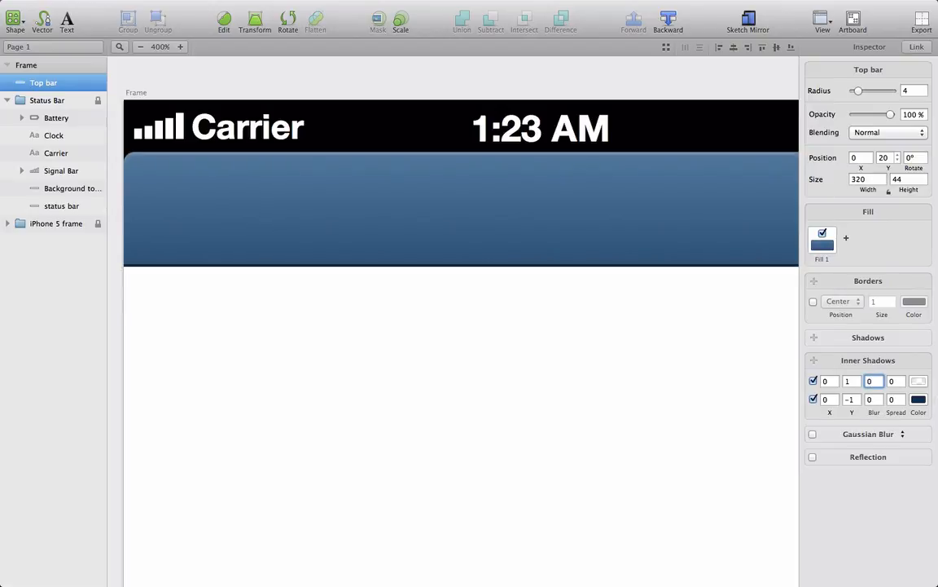
click(847, 380)
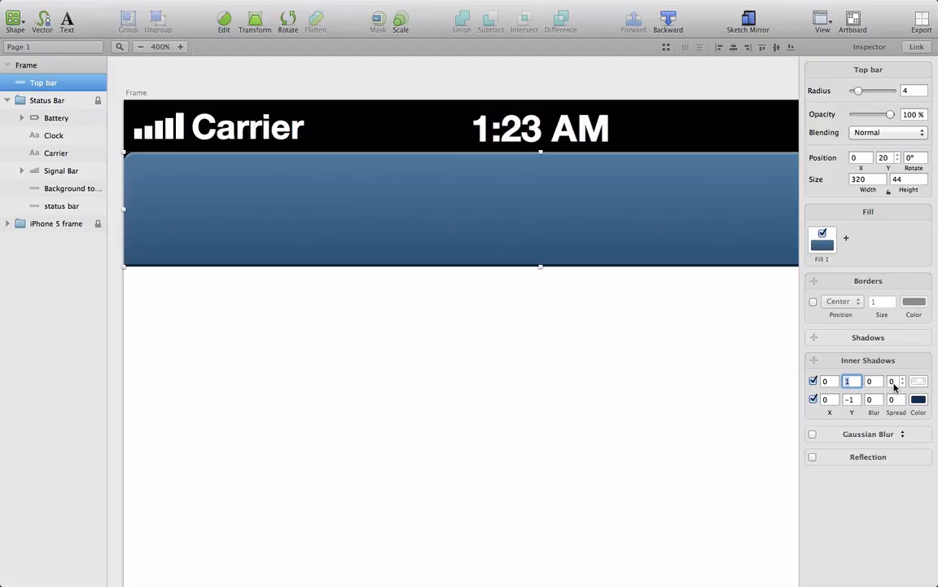
click(763, 431)
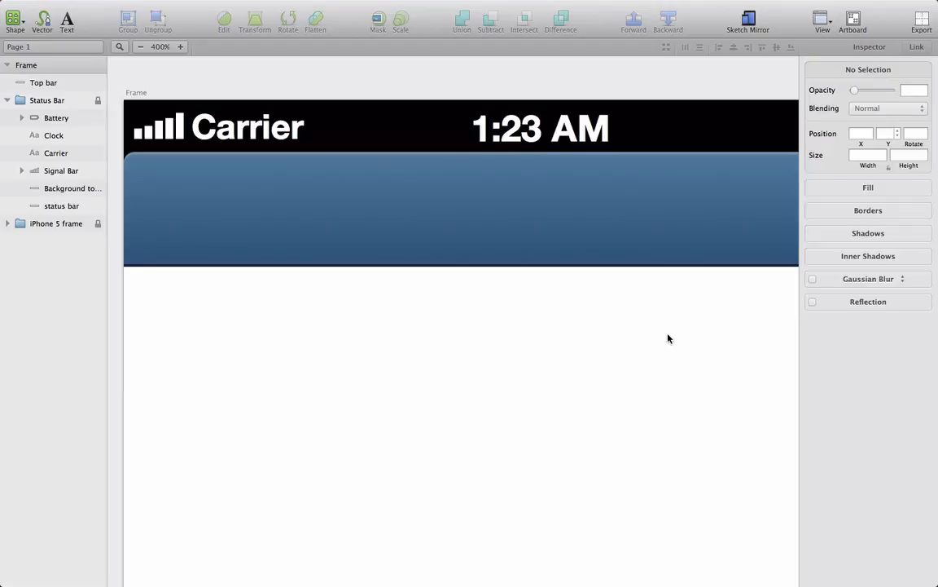
Step: Add a drop shadow to the Top bar with a Y offset of 1 and a blur of 2
scroll(601, 299, right, 3)
click(645, 222)
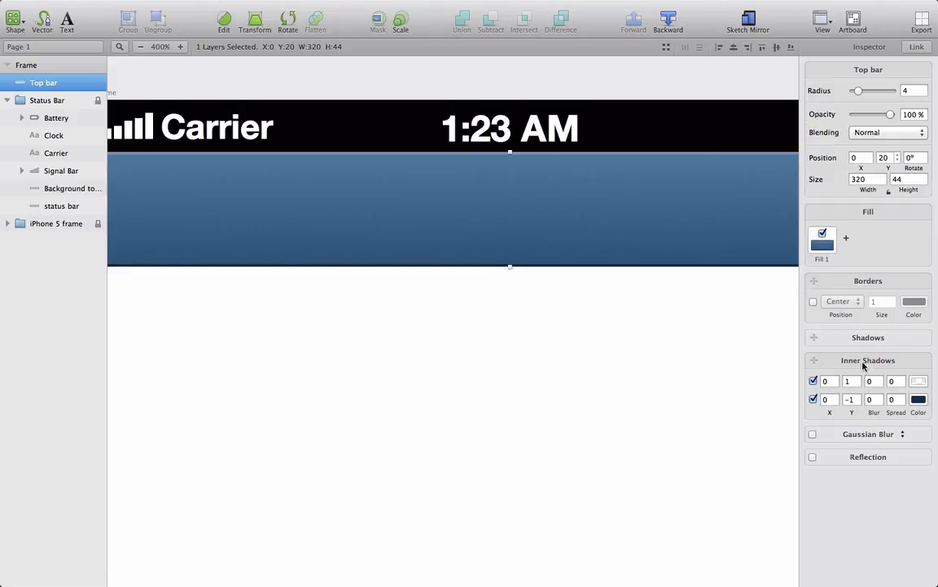
click(814, 337)
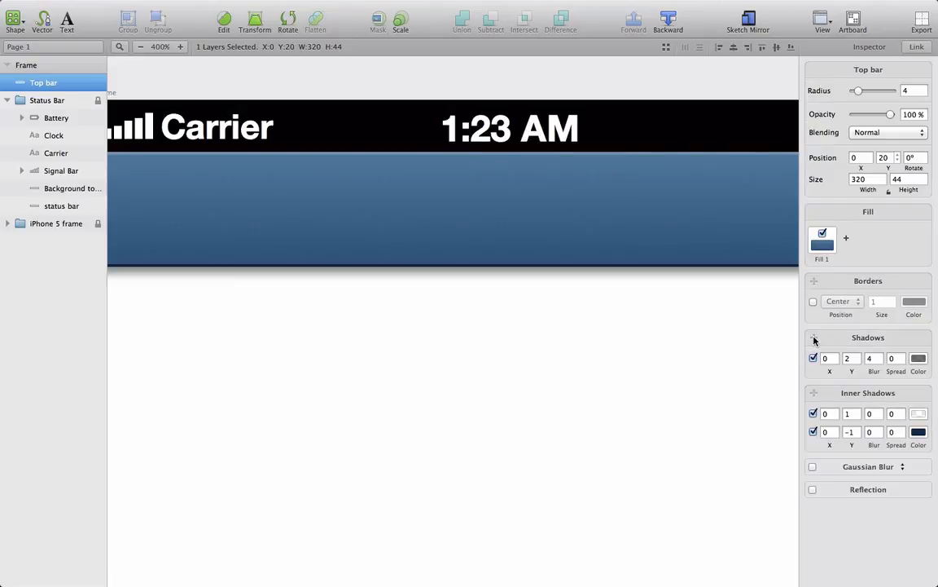
click(848, 358)
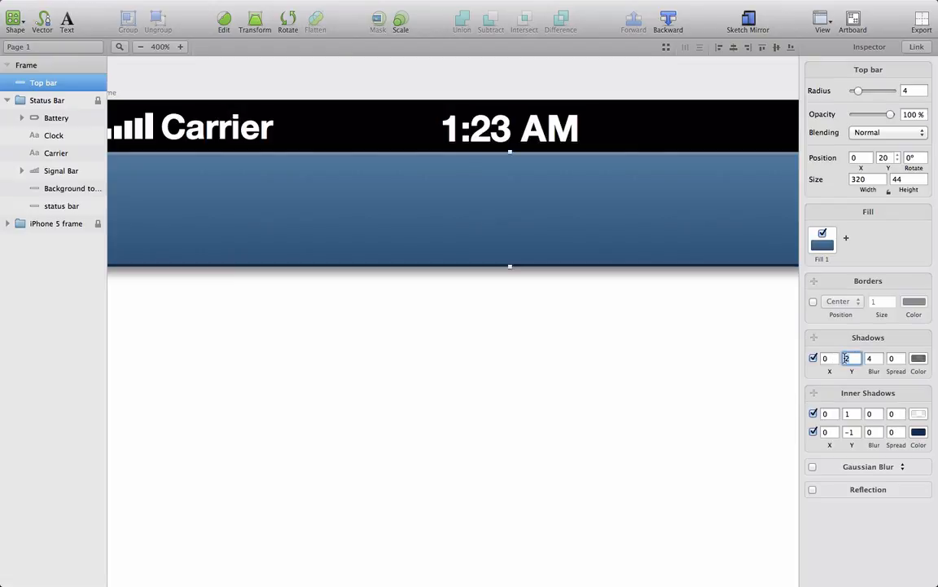
text(1)
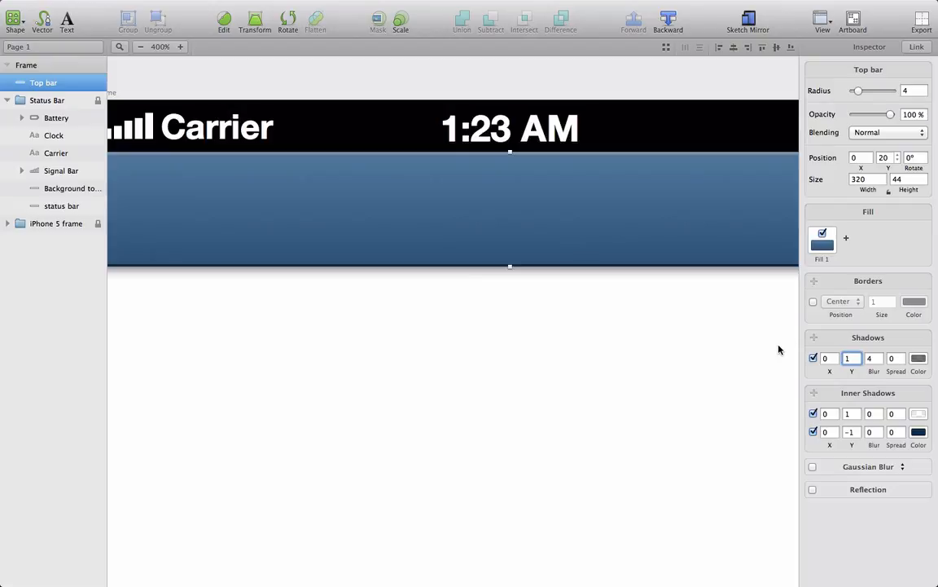
click(869, 358)
key(Down)
key(Down)
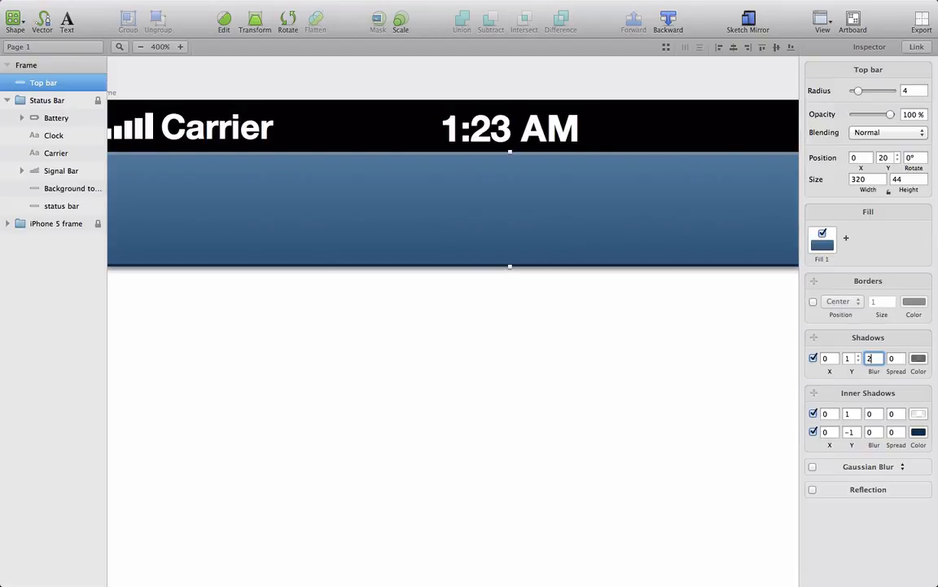
Step: Set the alpha of the Top bar's black drop shadow to 40%
click(918, 360)
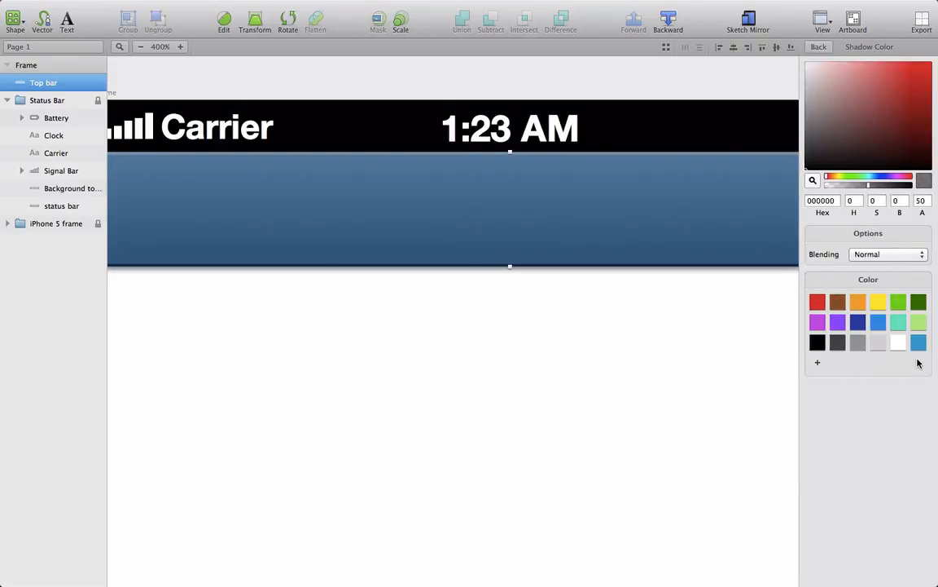
click(921, 201)
text(40)
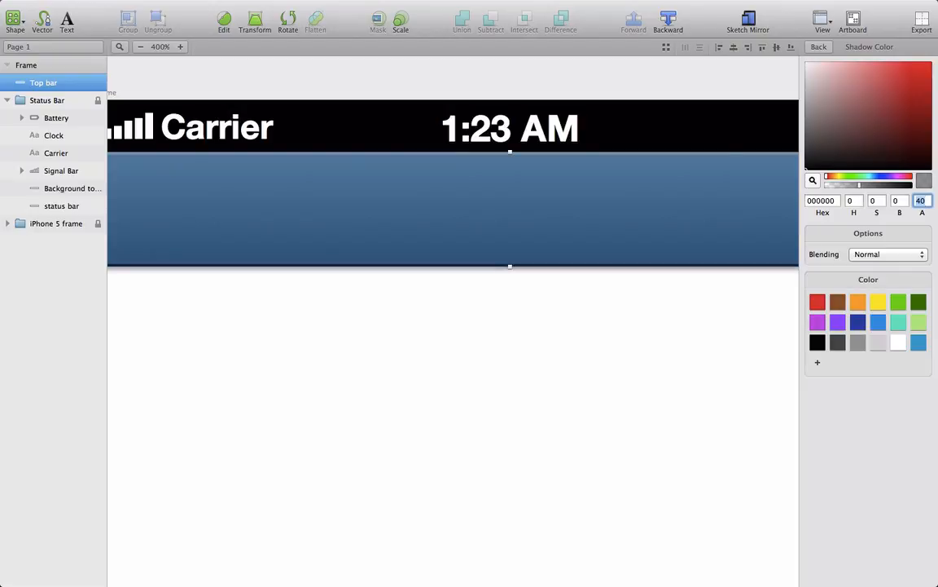
click(140, 47)
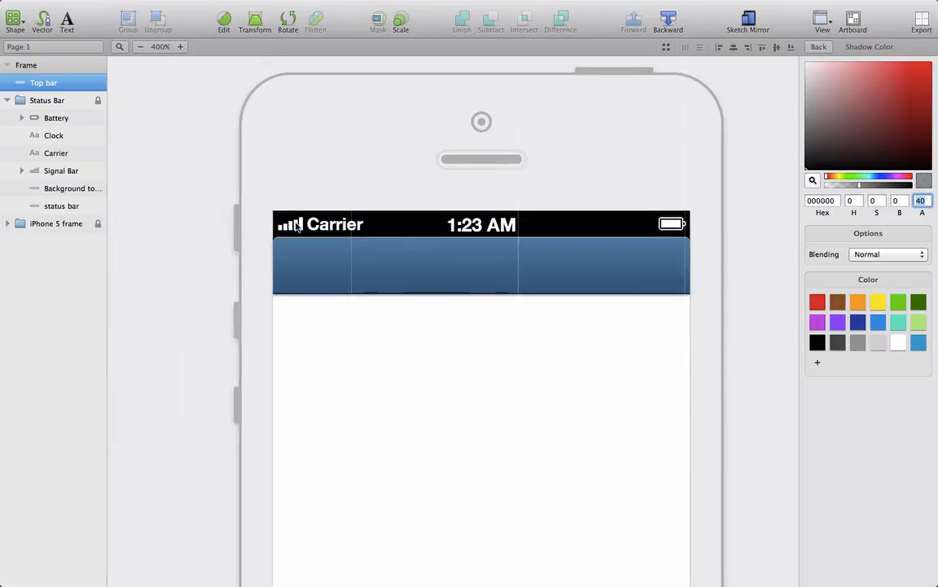
click(420, 407)
scroll(491, 433, down, 1)
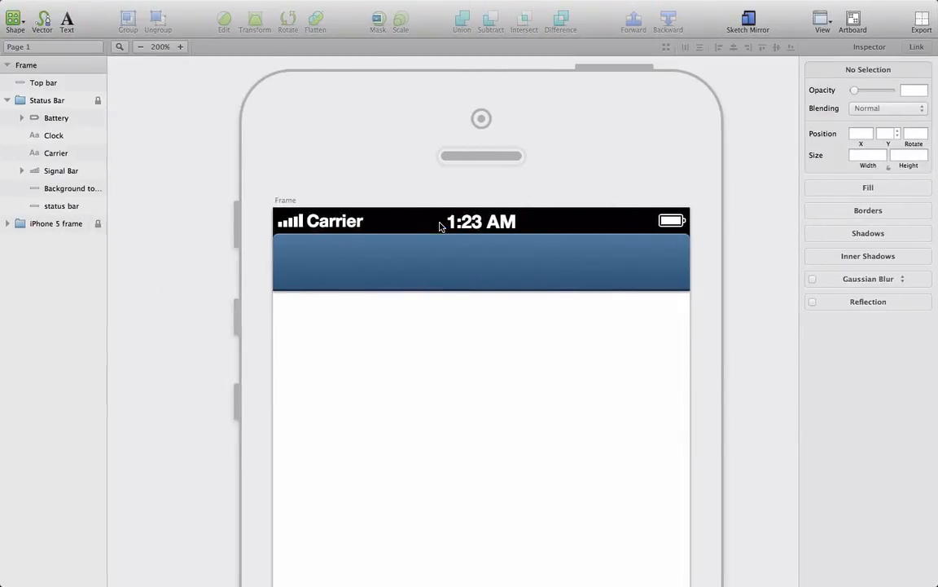
Step: Draw a rectangle near the right end of the Top bar and size it 35 wide by 30 high
key(r)
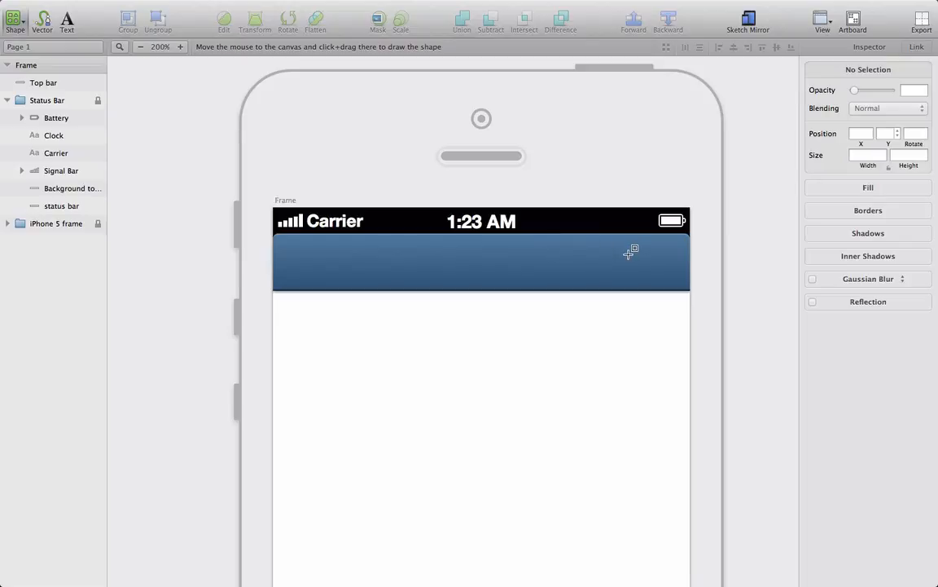
drag(624, 245, 666, 274)
click(860, 179)
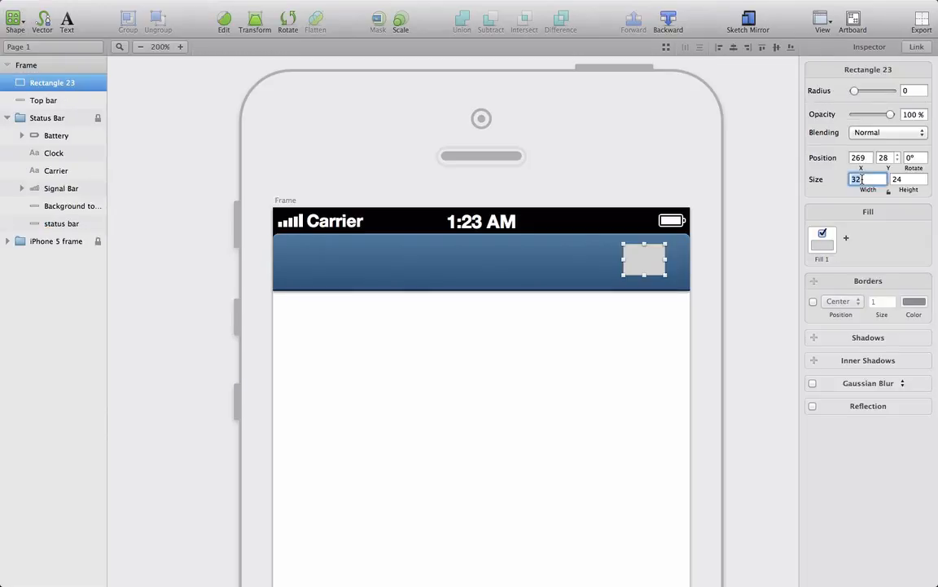
text(35)
key(Tab)
text(30)
key(Return)
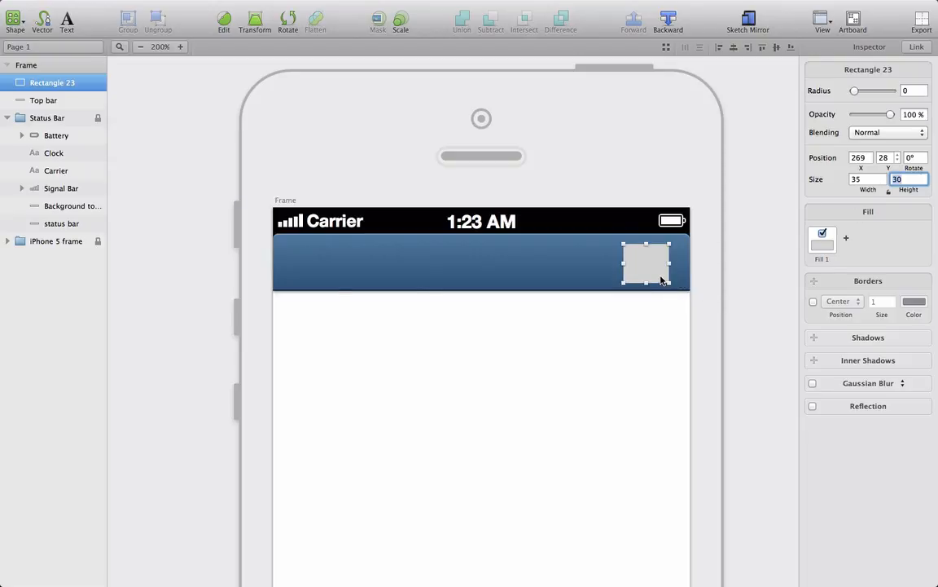
Step: Move the rectangle to Y 27 and set its X position to 320-35-7, leaving a 7-pixel right margin
drag(653, 265, 659, 267)
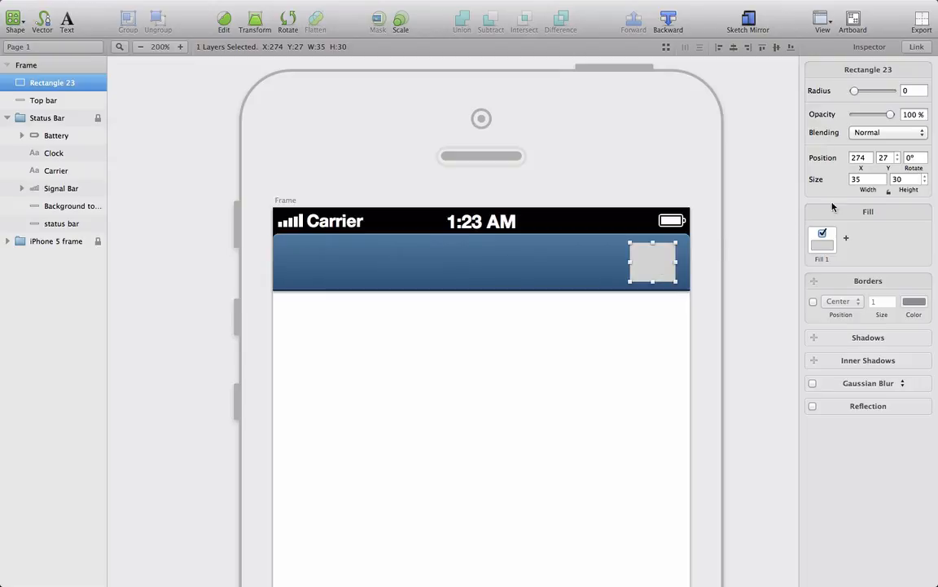
click(858, 157)
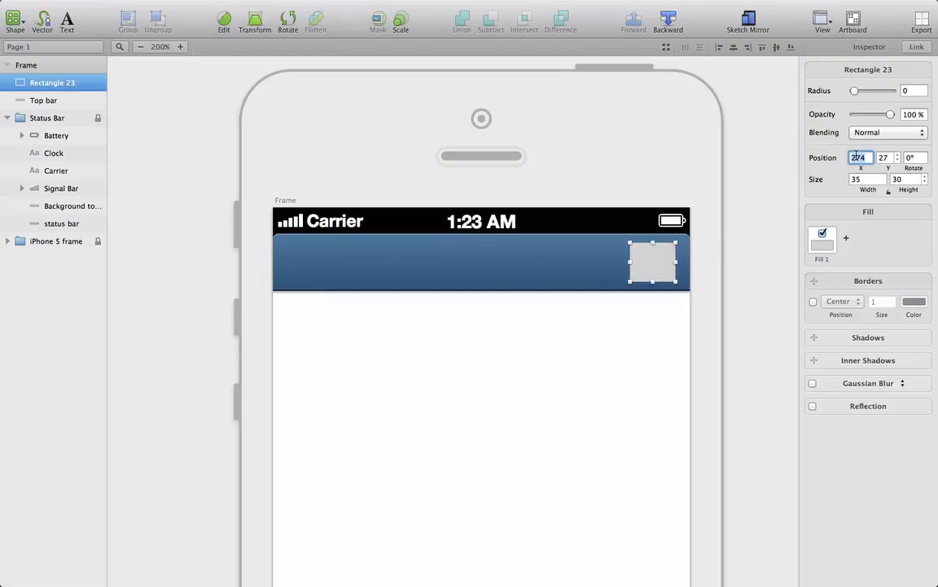
text(320)
text(-)
text(35)
text(-)
text(7)
key(Return)
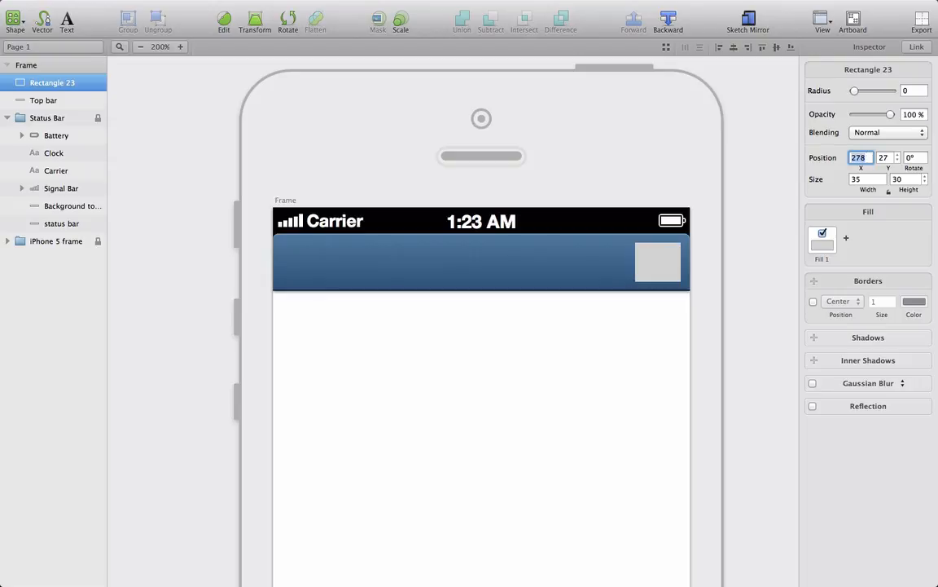
Step: Try placing the rectangle flush with the Top bar's right edge at X 285 and nudge it back to X 278
click(728, 237)
click(661, 258)
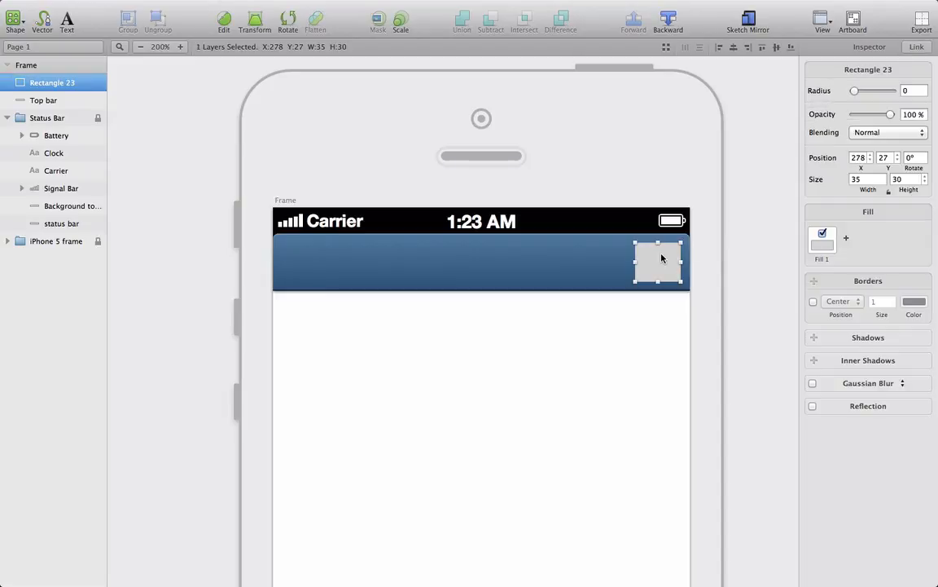
drag(661, 258, 663, 258)
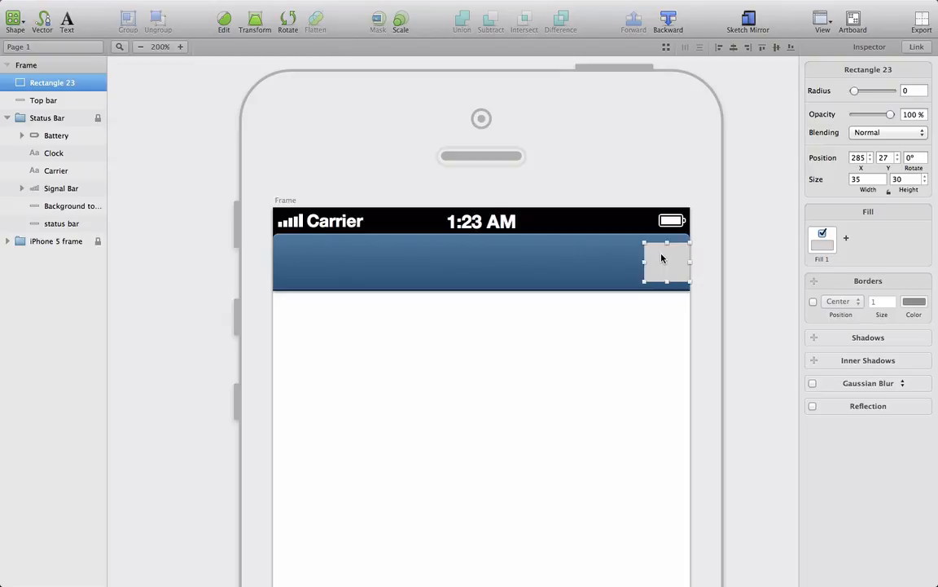
drag(662, 259, 661, 259)
key(Left)
key(Left)
key(Left)
key(Left)
Step: Measure the rectangle's distances to the edges of the artboard and the Top bar
click(714, 268)
click(672, 260)
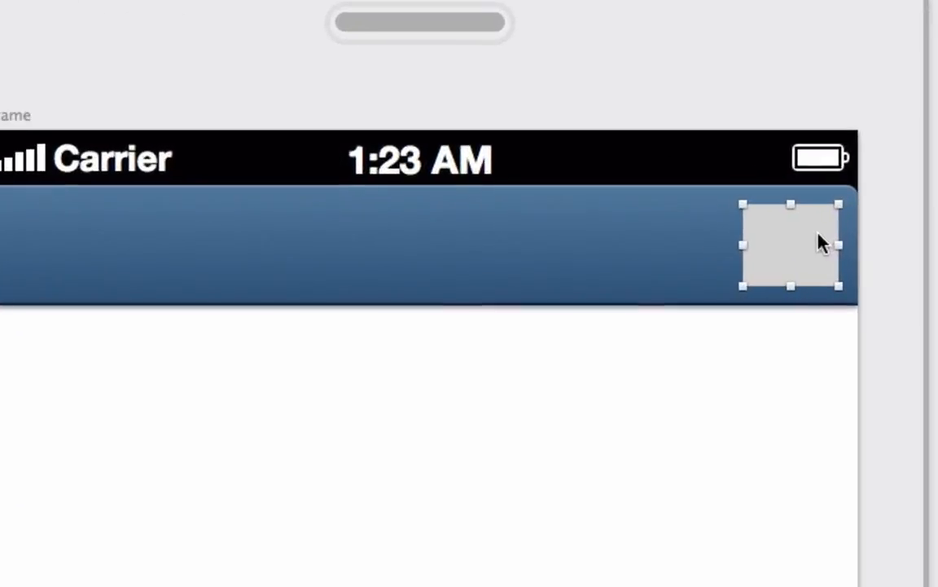
key(alt)
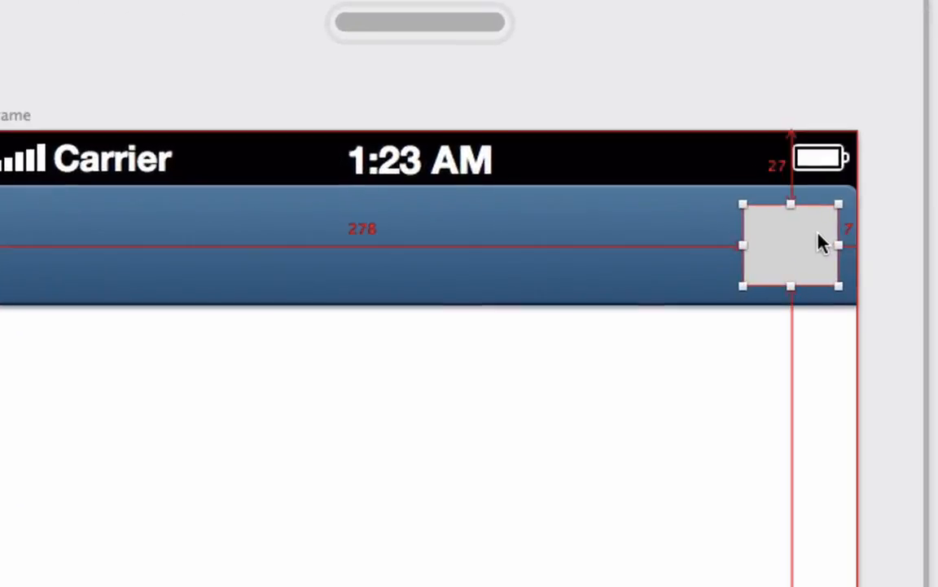
mouse_move(846, 234)
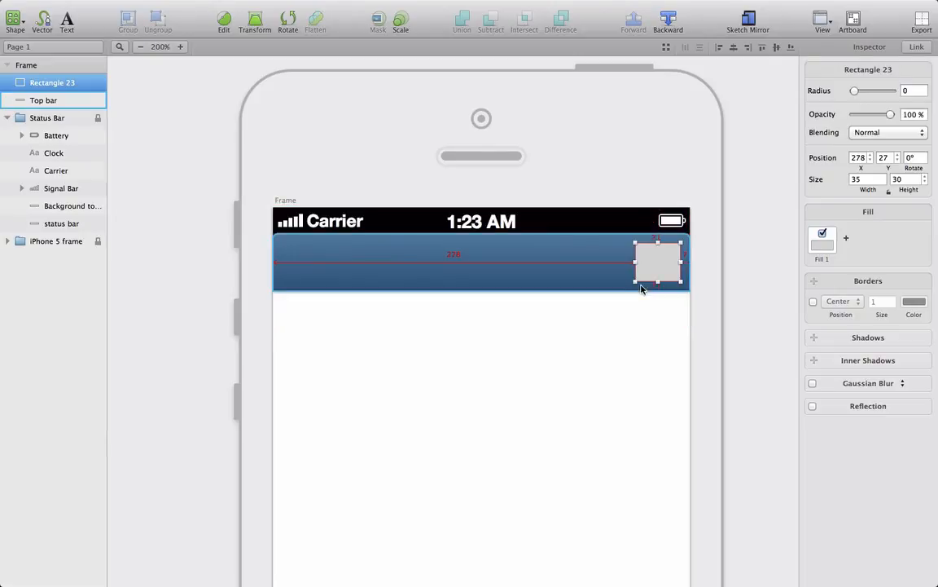
click(770, 274)
click(681, 262)
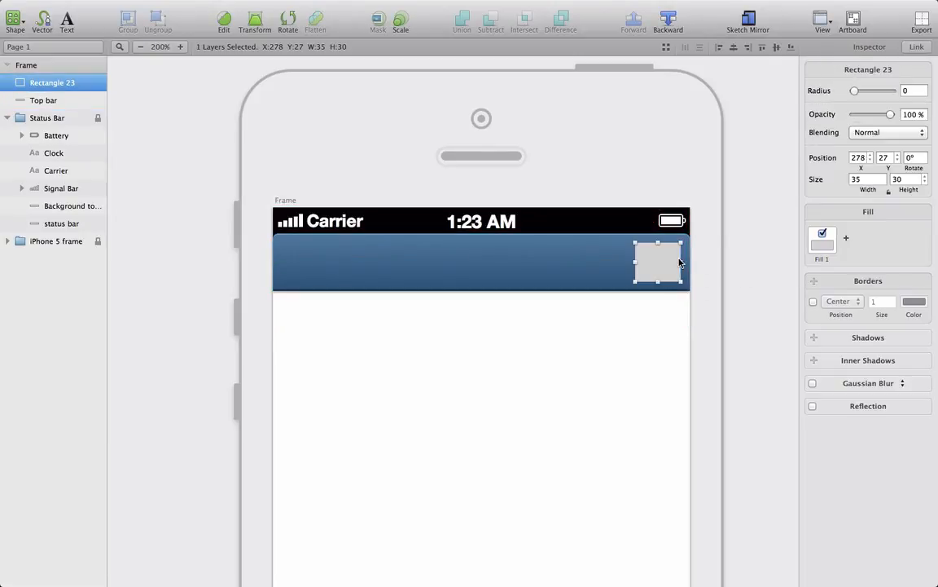
Step: Set the rectangle's corner radius to 3 and change its fill to a linear gradient
click(914, 91)
text(3)
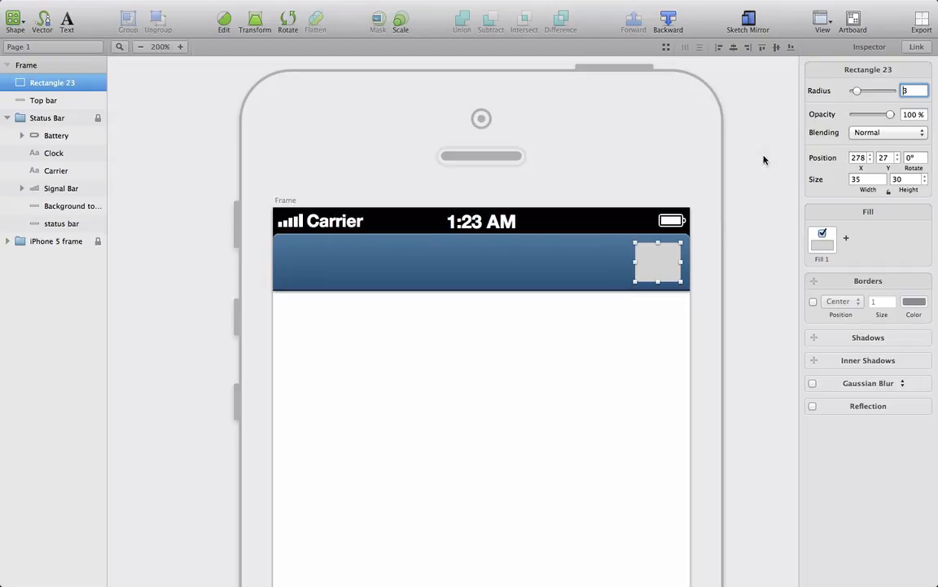
click(823, 241)
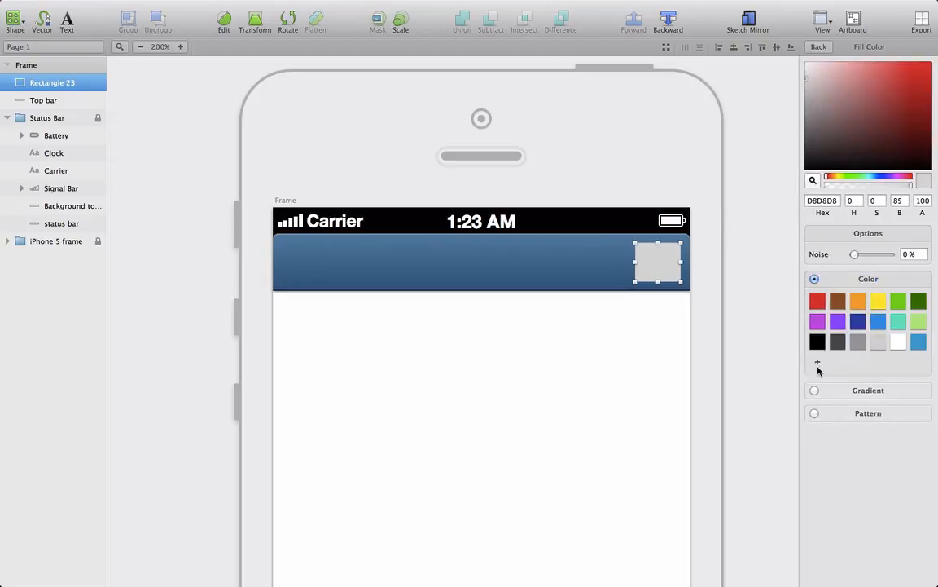
click(815, 390)
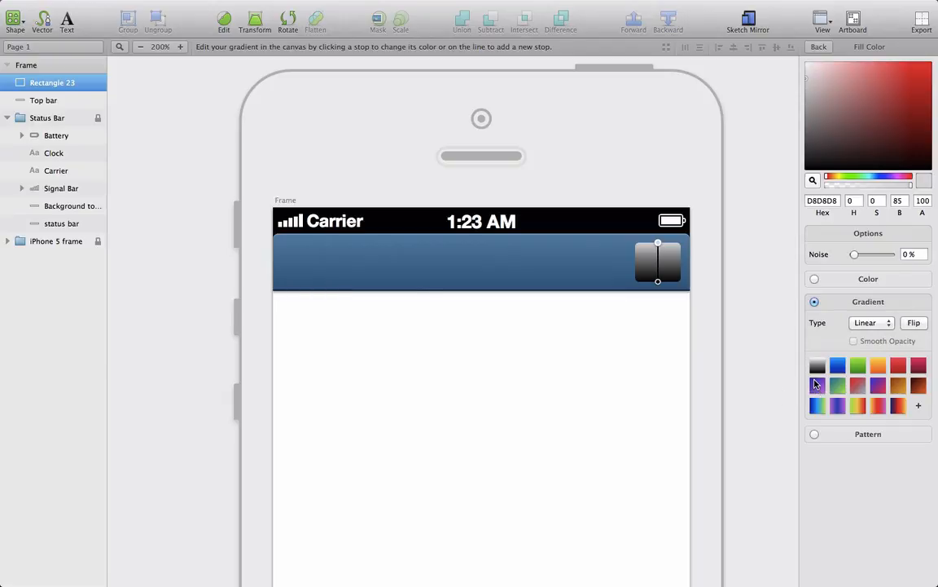
Step: Set the gradient's top stop to colour 1F4C73 with an alpha of 5
click(823, 200)
double_click(823, 200)
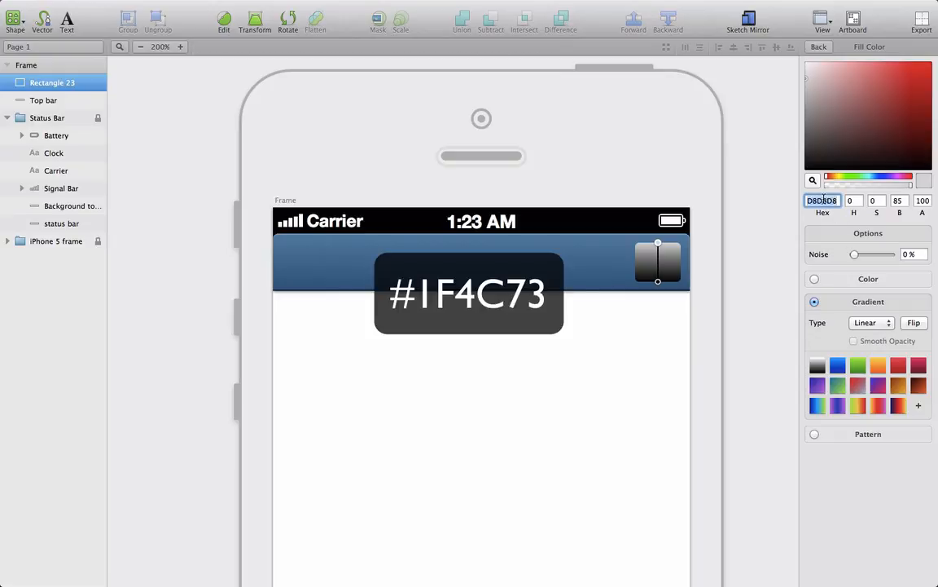
text(1F4C73)
key(Return)
key(ctrl+c)
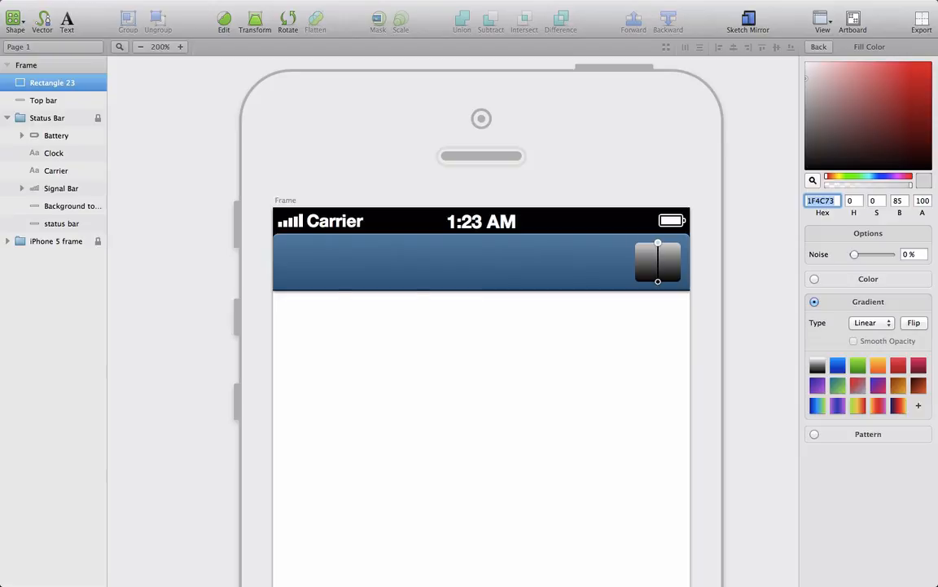
click(922, 201)
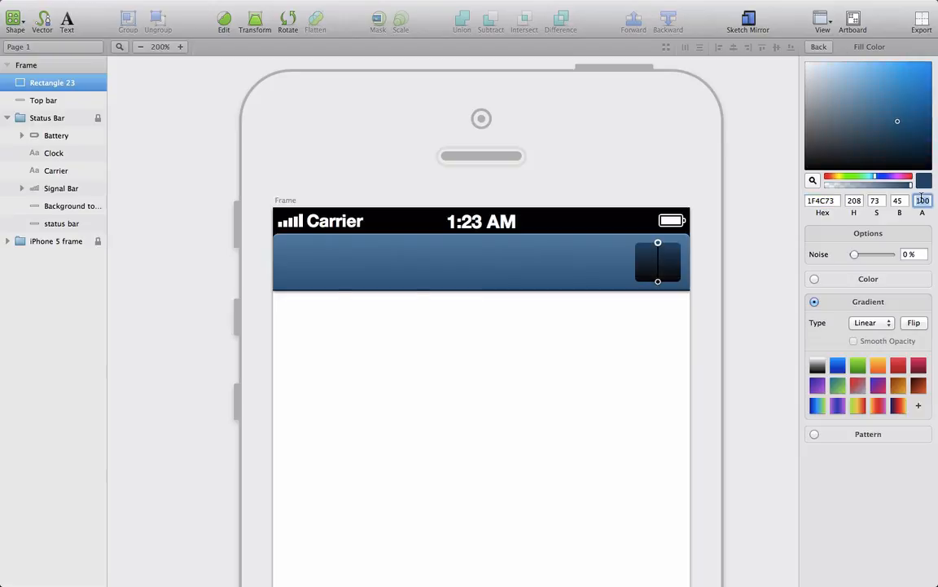
text(5)
Step: Give the gradient's bottom stop the same colour, 1F4C73, with an alpha of 50
click(658, 281)
click(822, 201)
key(ctrl+v)
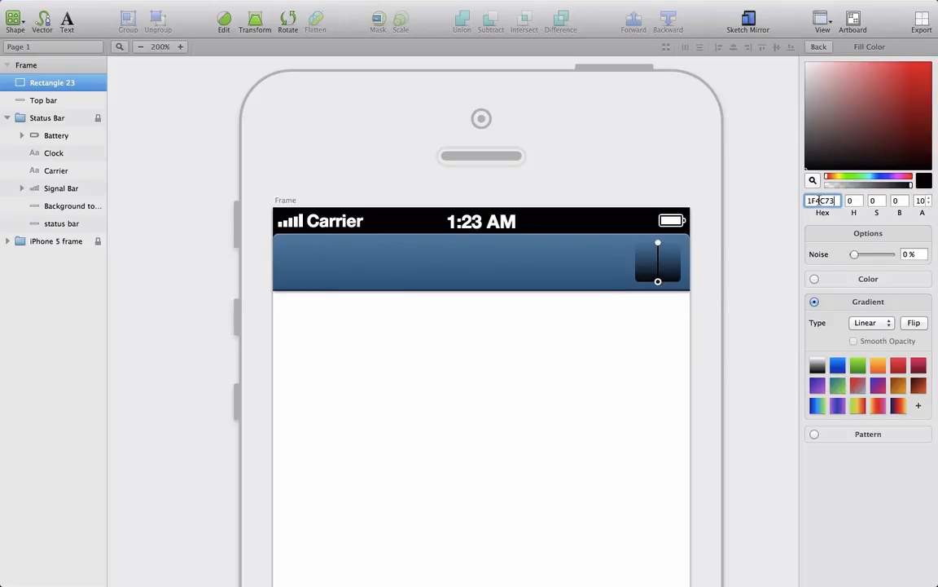
click(922, 201)
text(50)
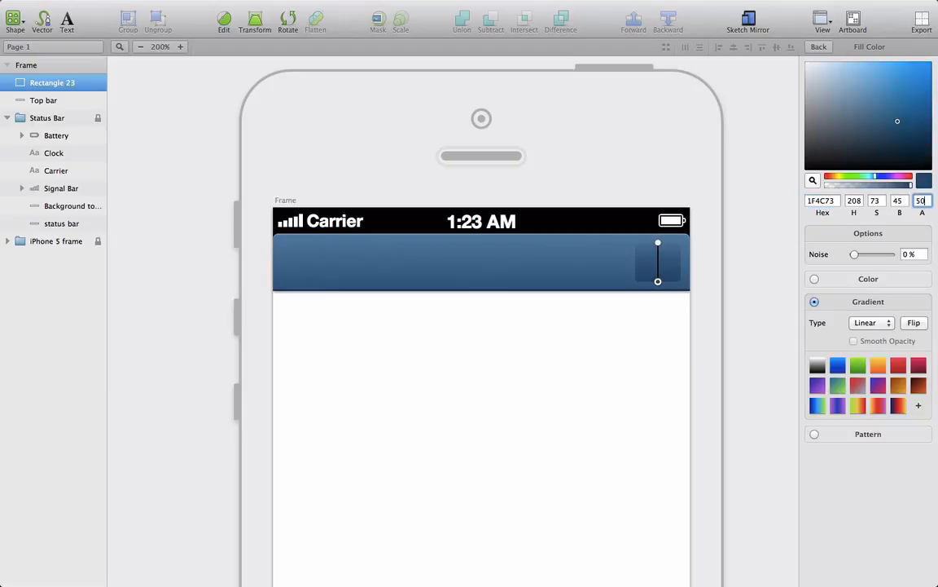
key(Return)
key(Escape)
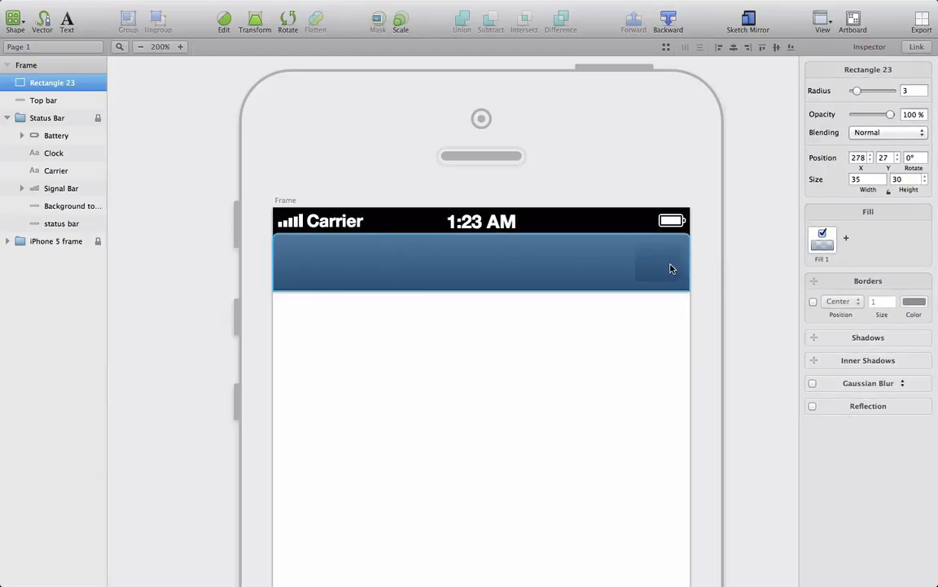
Step: Add a border of size 1 to the button rectangle, keeping only a single border entry
double_click(670, 268)
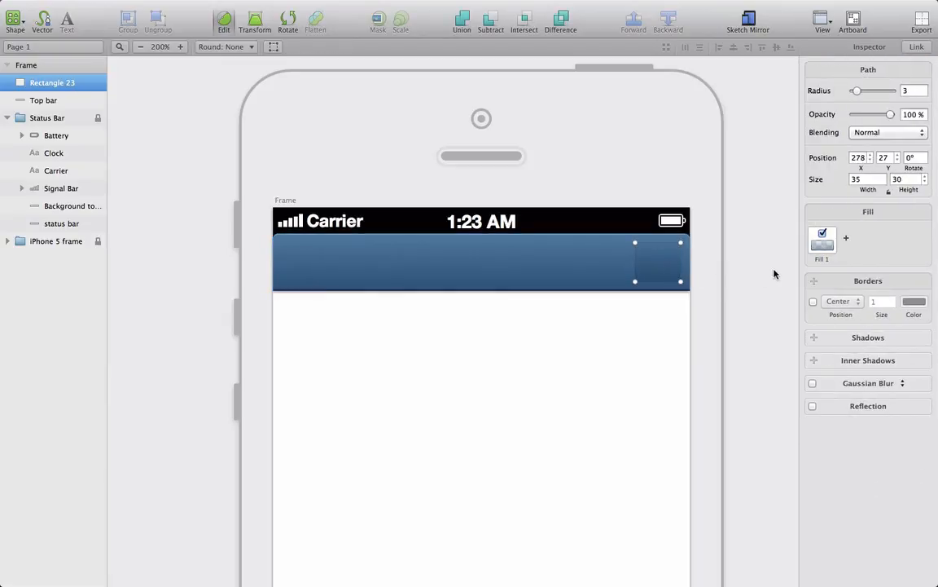
click(814, 281)
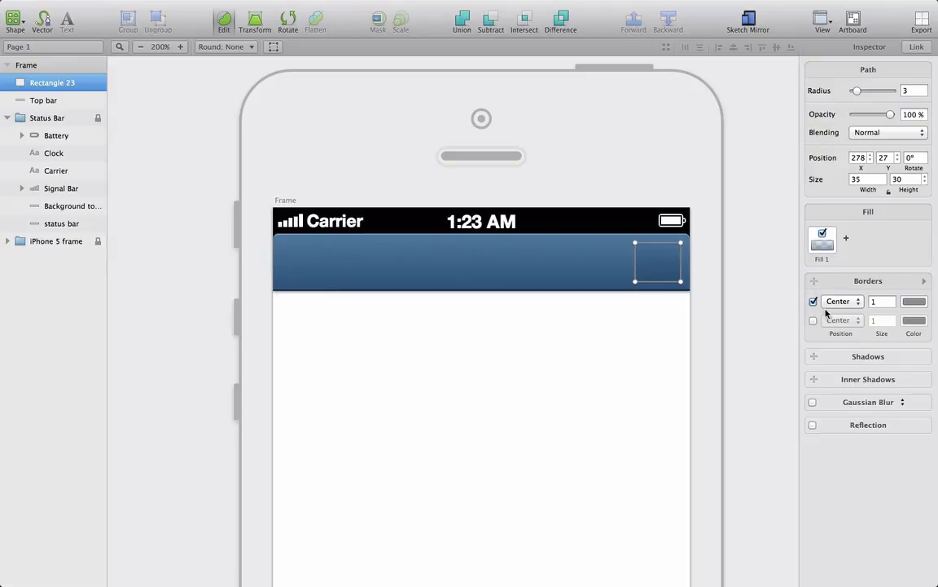
drag(822, 322, 765, 324)
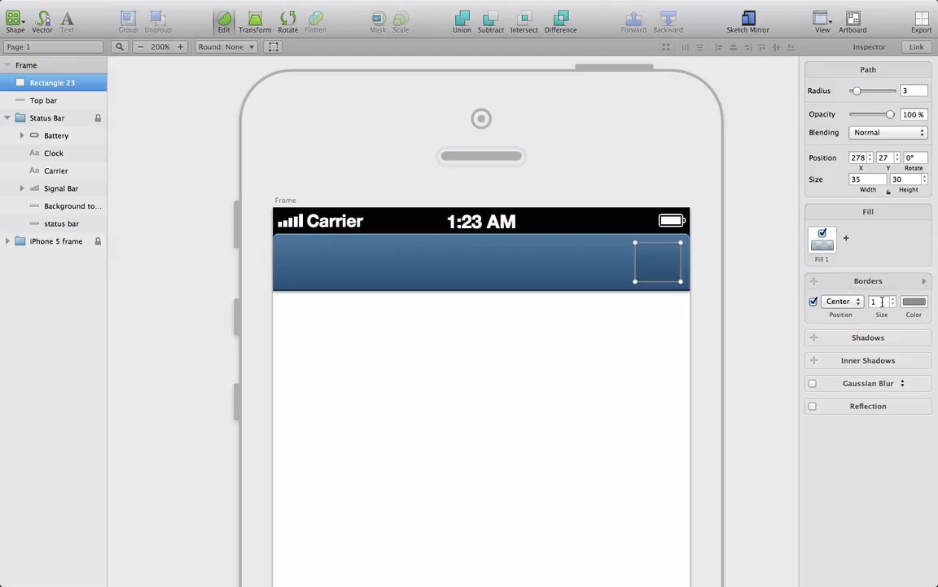
key(Escape)
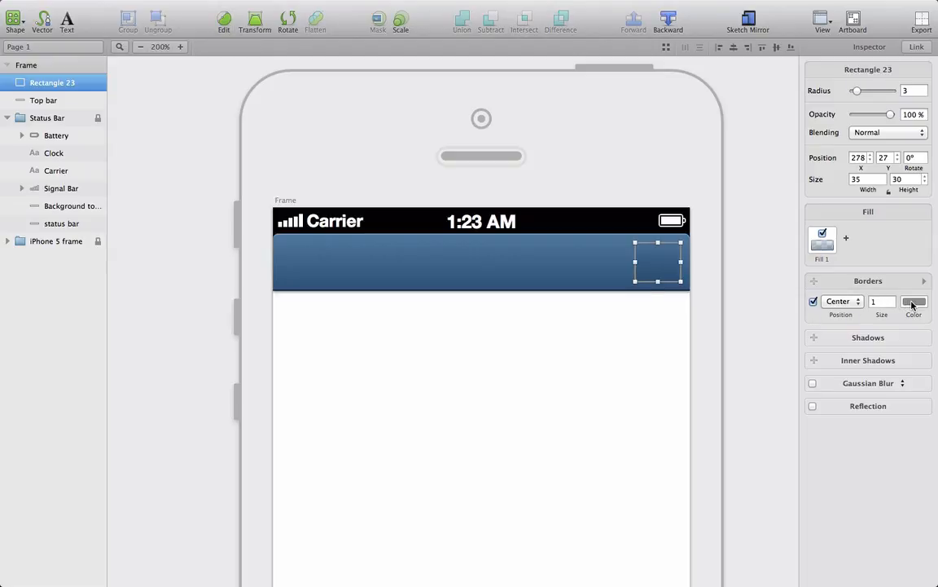
Step: Colour the rectangle's border 0D3A62 and set its position to Inside
click(914, 302)
double_click(822, 200)
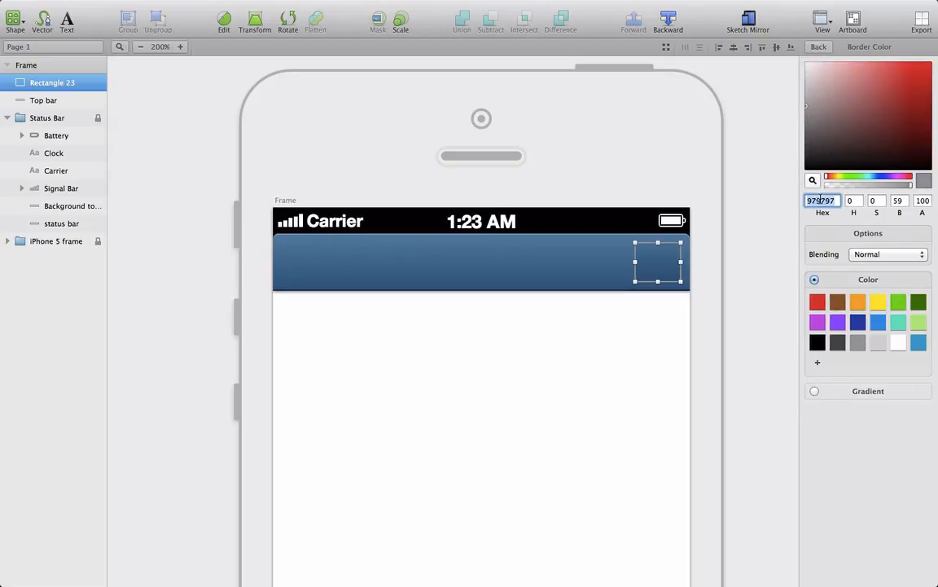
text(0D)
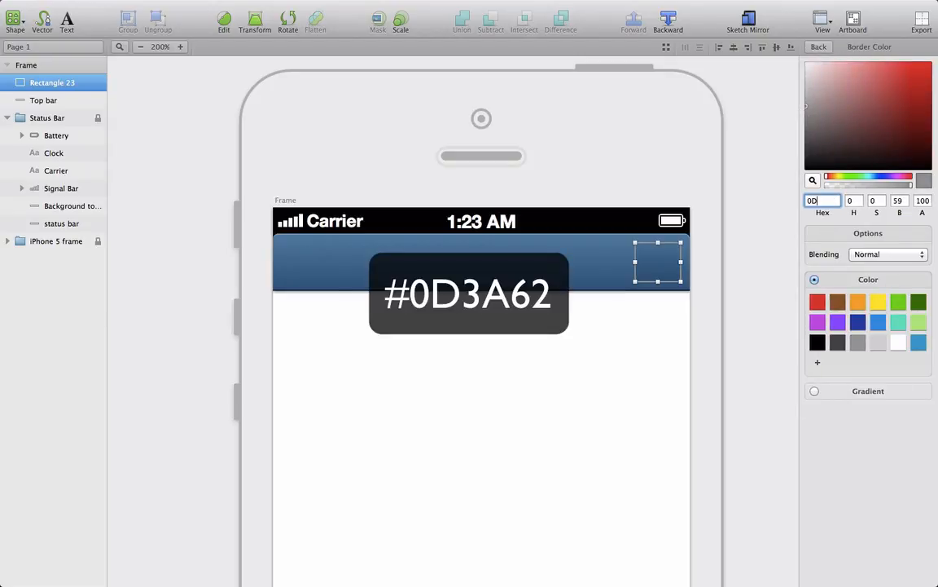
text(3A62)
key(Return)
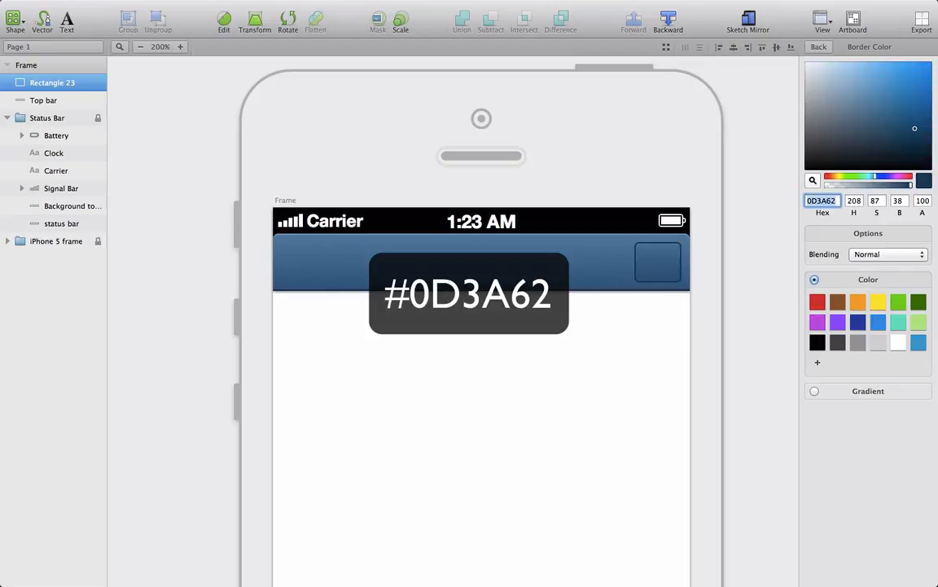
click(818, 46)
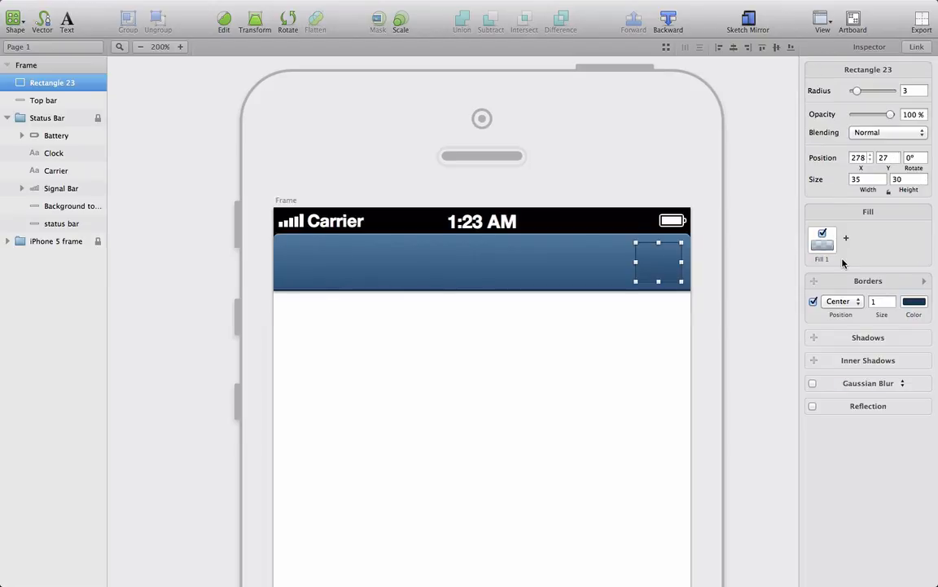
click(842, 300)
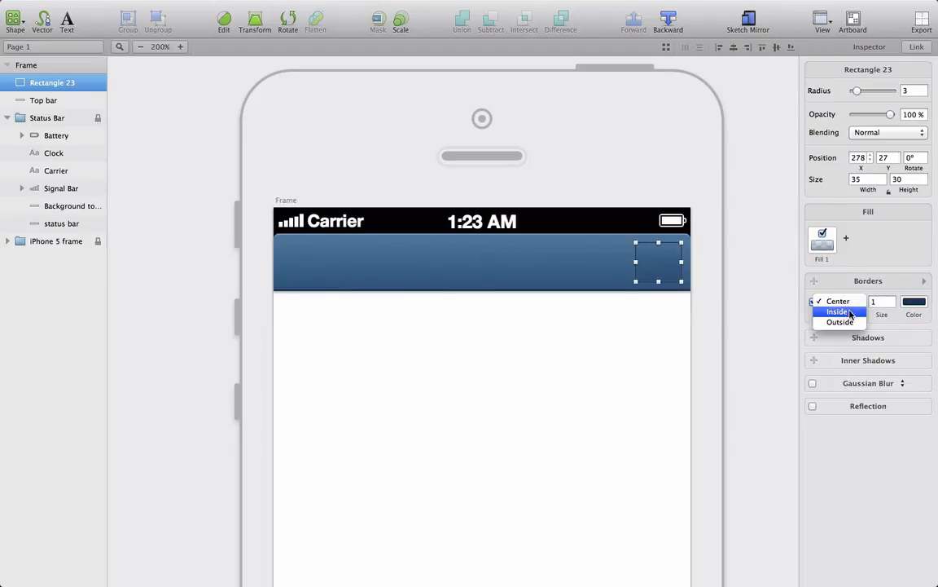
click(849, 312)
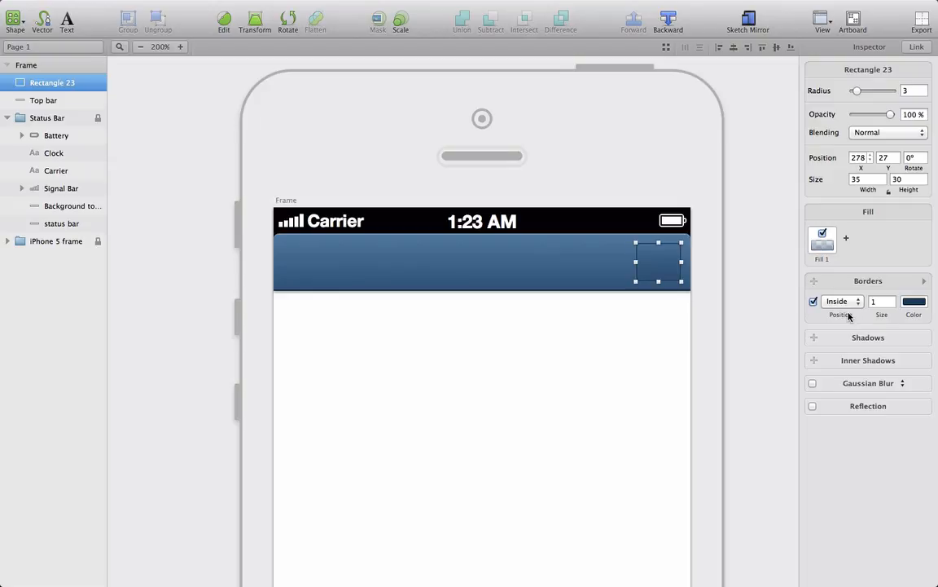
Step: Add a shadow to the rectangle with a Y offset of 1 and a blur of 0
click(816, 341)
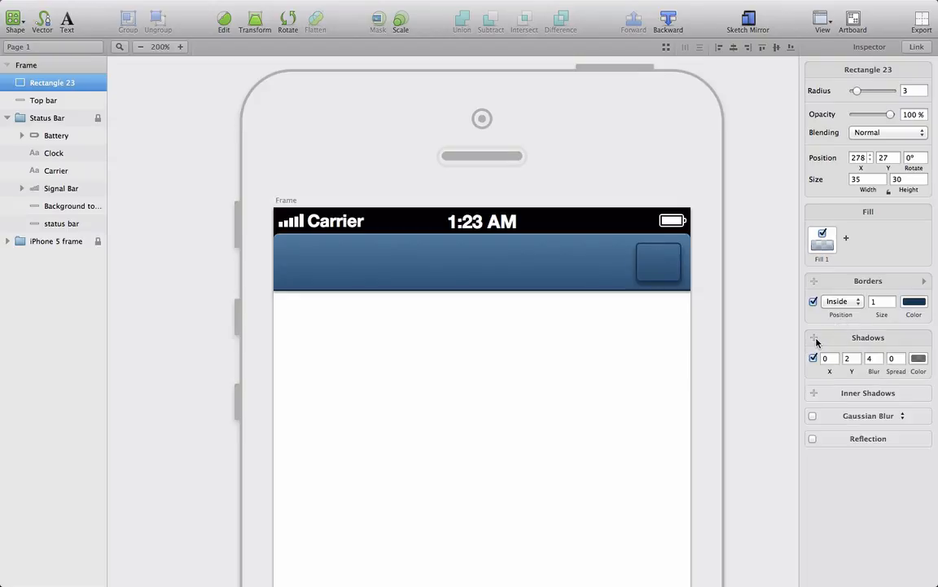
click(848, 359)
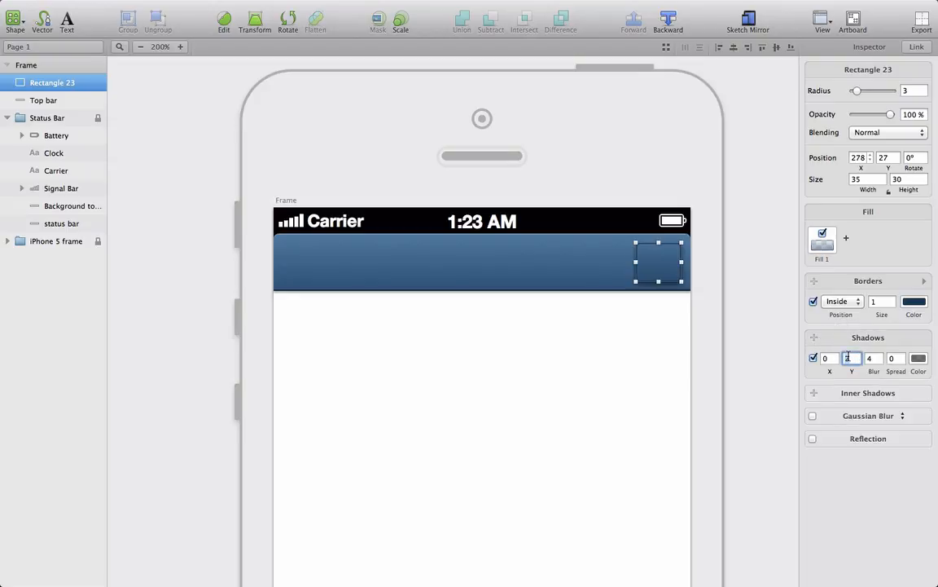
text(1)
click(870, 359)
text(0)
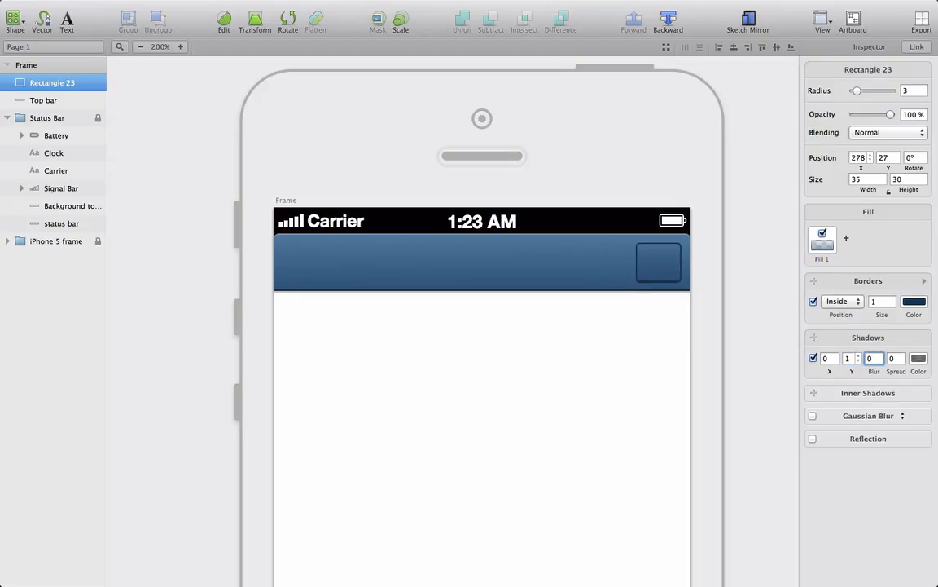
Step: Change the rectangle's shadow colour to 537C9C with an alpha of 100
click(180, 46)
scroll(581, 228, right, 6)
click(696, 226)
click(584, 197)
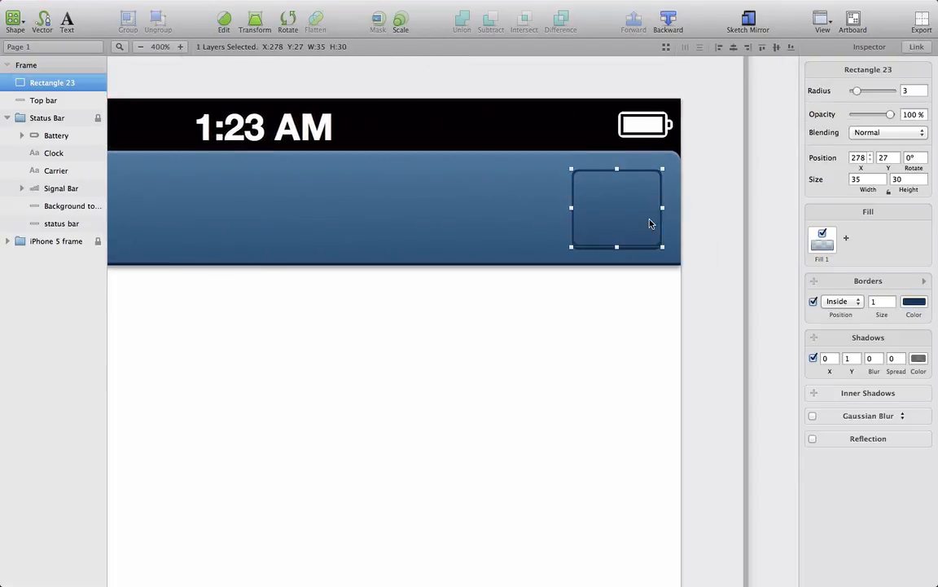
click(917, 358)
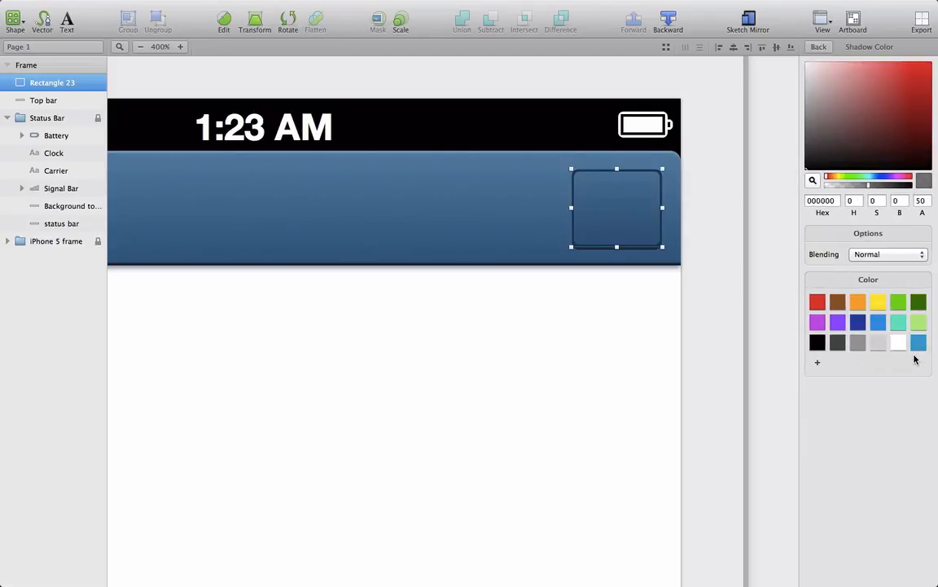
click(824, 200)
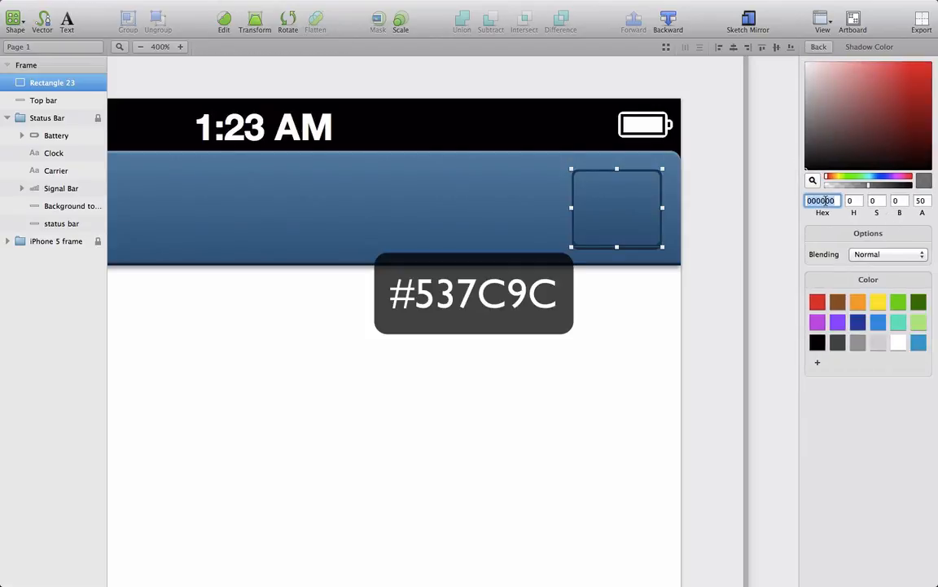
text(537C9C)
key(Return)
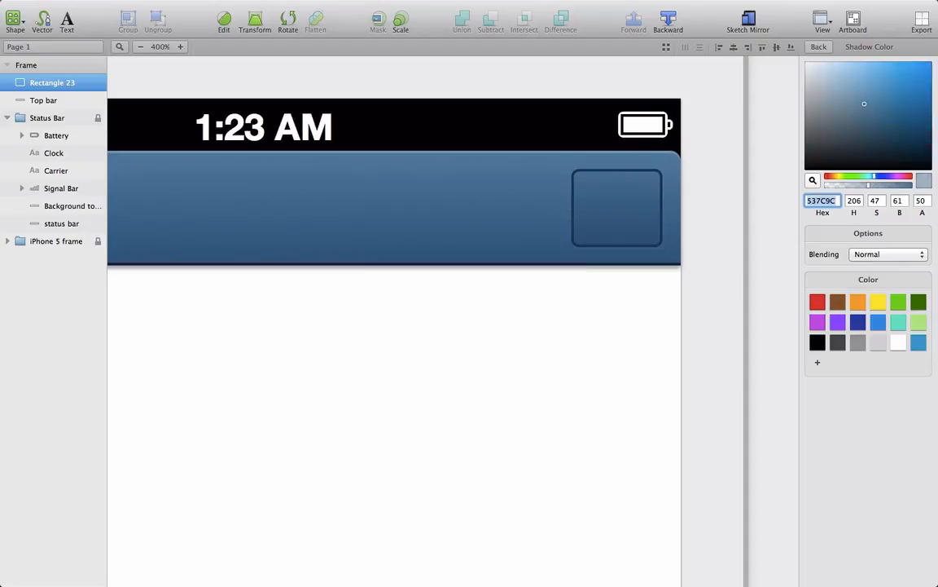
double_click(918, 199)
text(100)
key(Return)
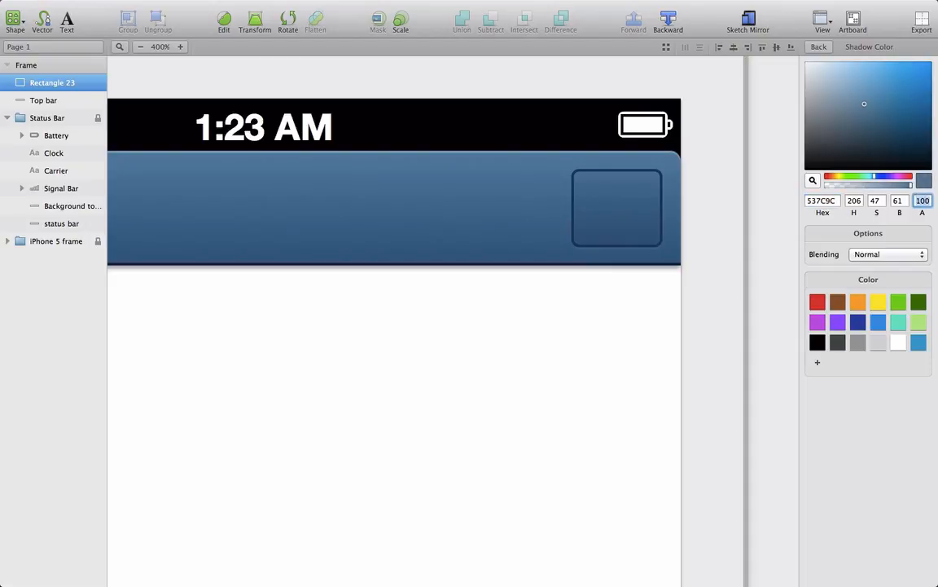
click(816, 49)
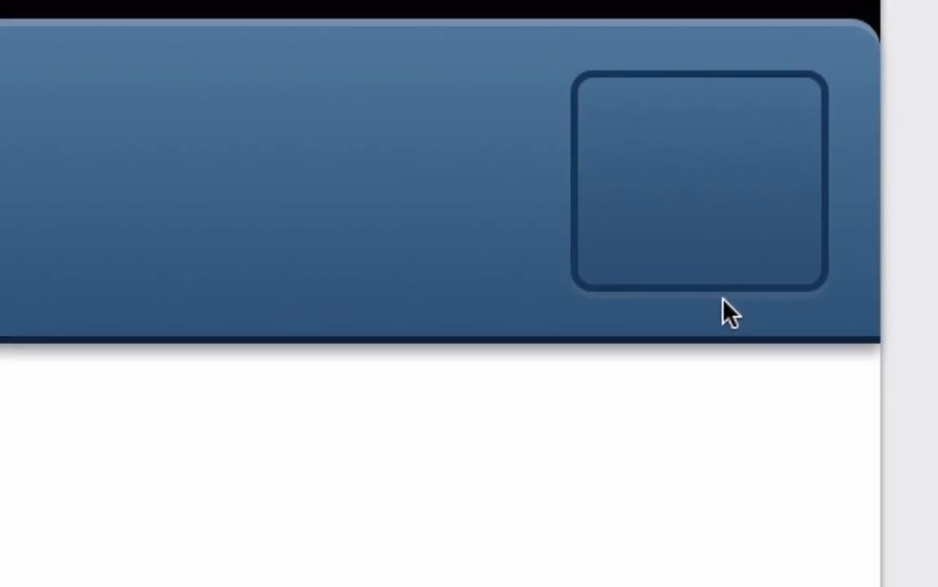
click(715, 302)
click(756, 430)
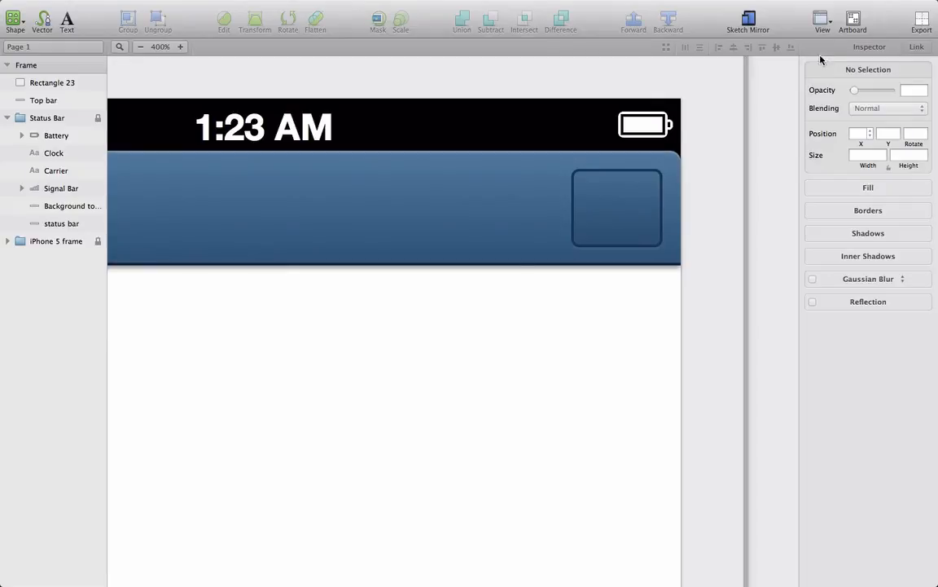
Step: Add an inner shadow to the button rectangle with a Y offset of -1 and a blur of 1
click(641, 224)
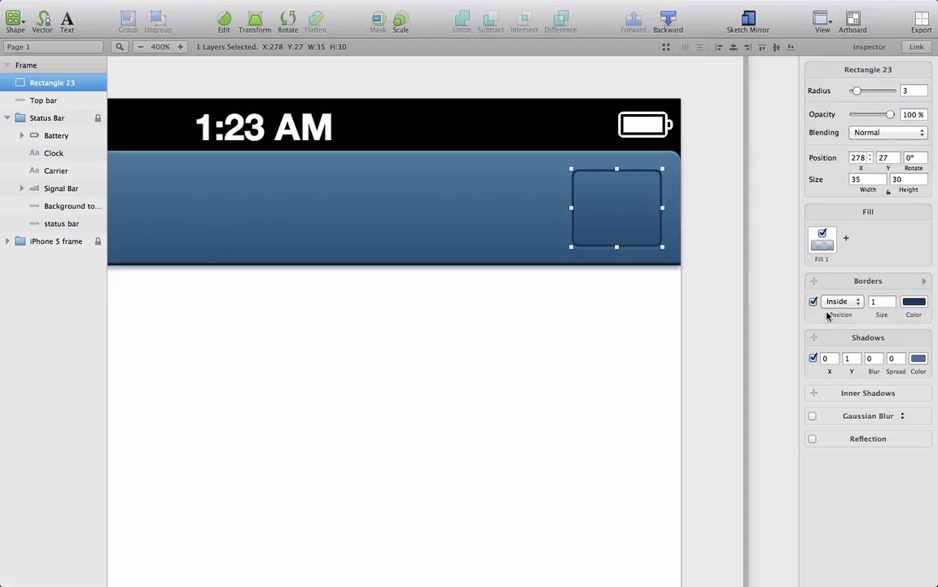
click(814, 394)
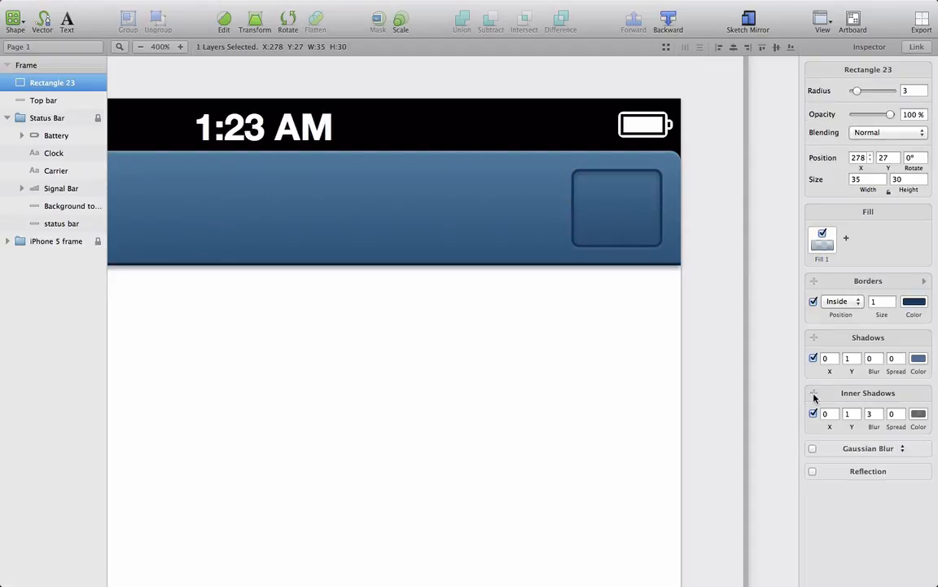
click(848, 414)
text(-1)
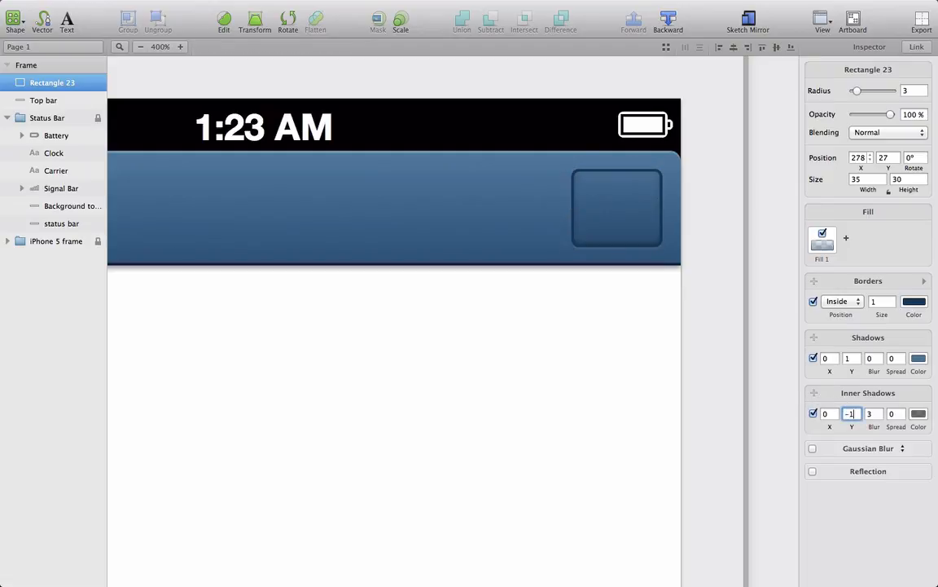
key(Tab)
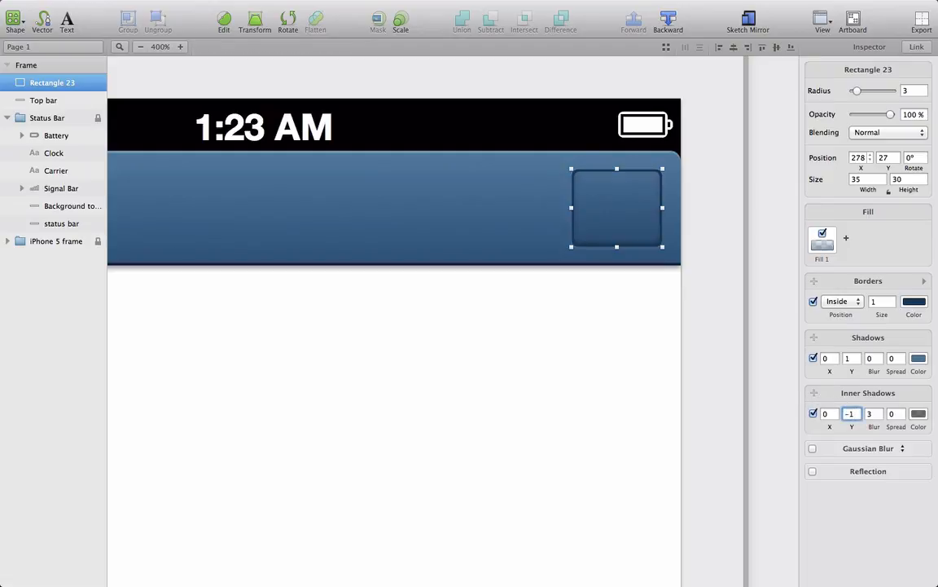
text(1)
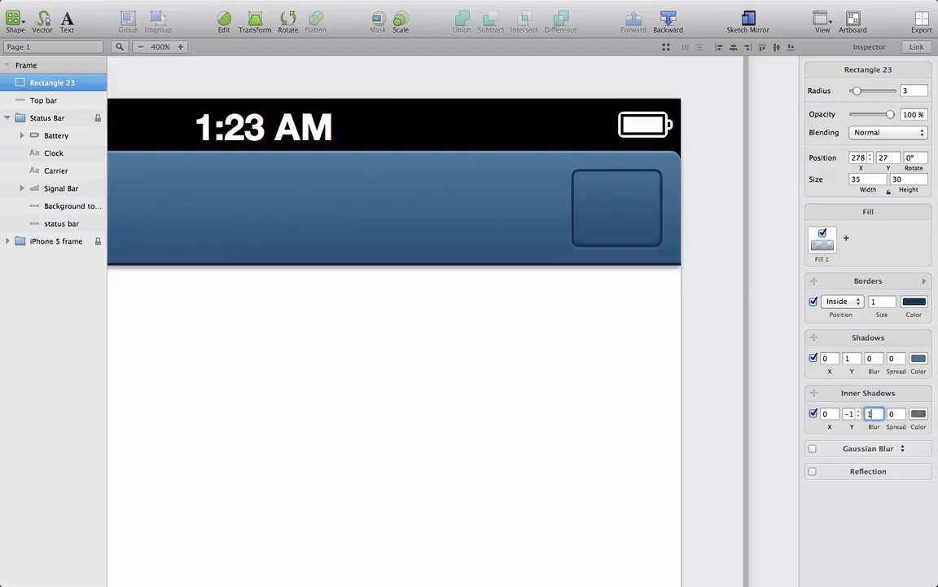
key(Tab)
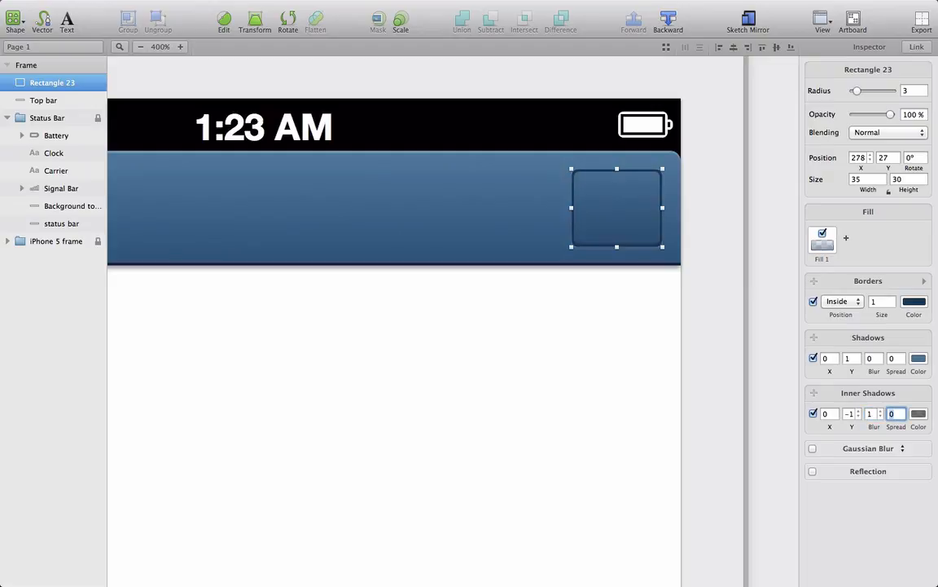
Step: Set the button rectangle's inner shadow spread to 1 and its colour to 1F4C73
text(1)
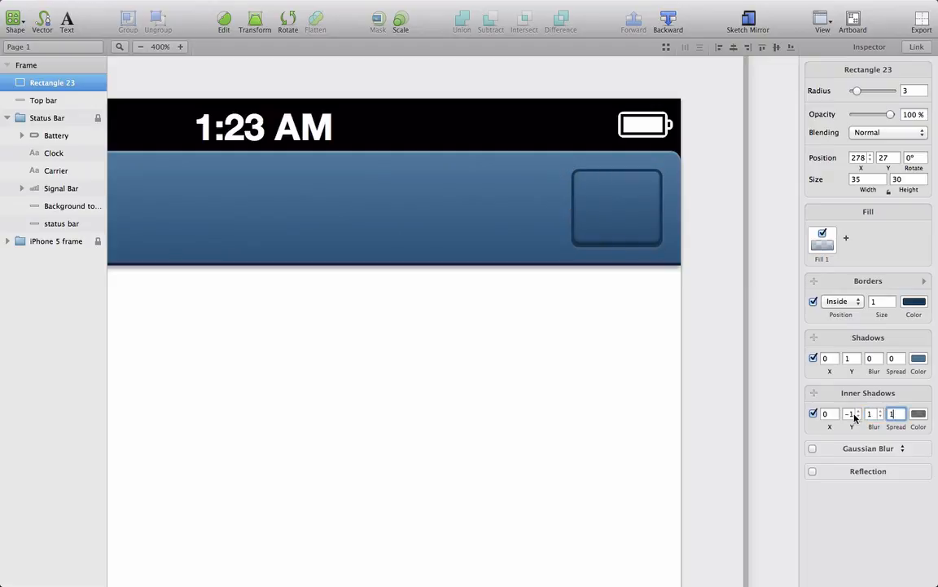
click(918, 415)
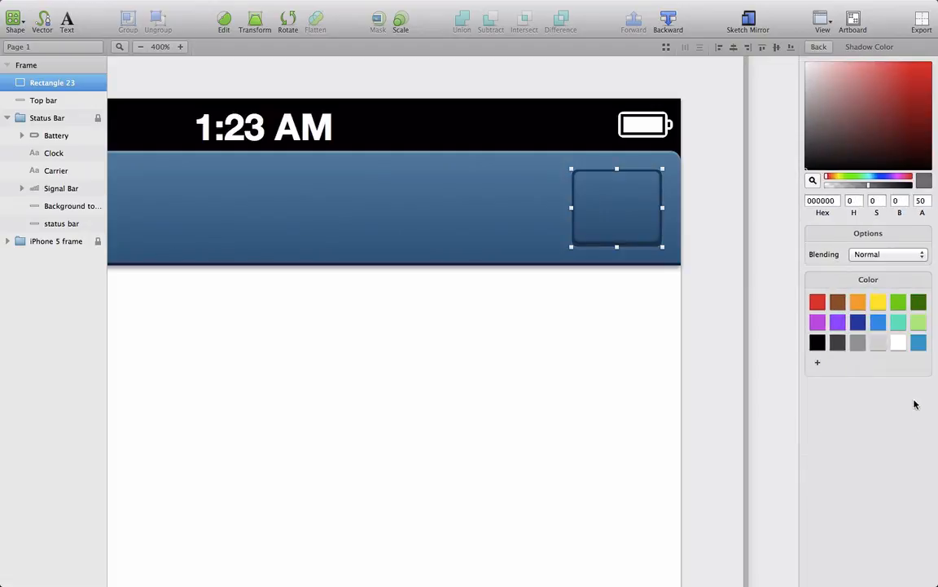
click(821, 201)
text(1)
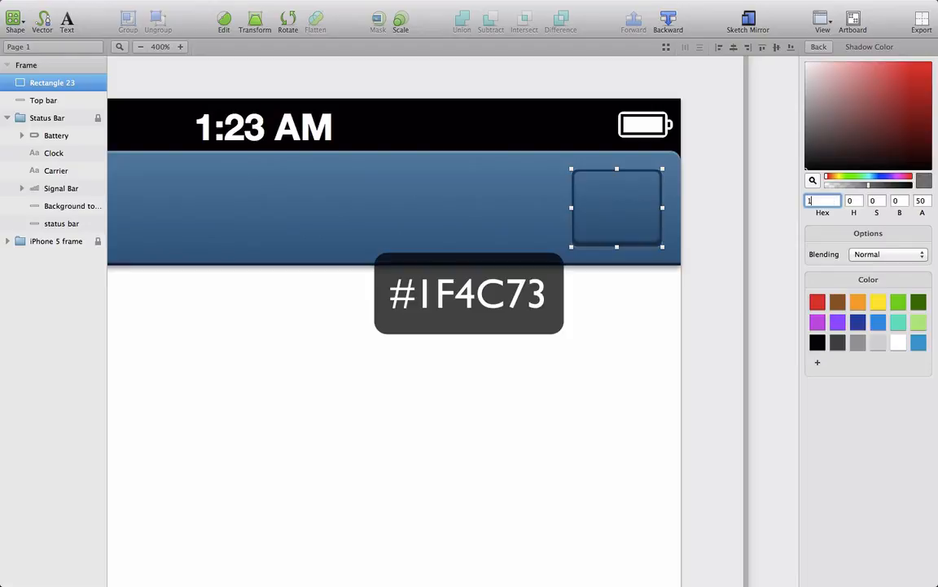
text(F4C73)
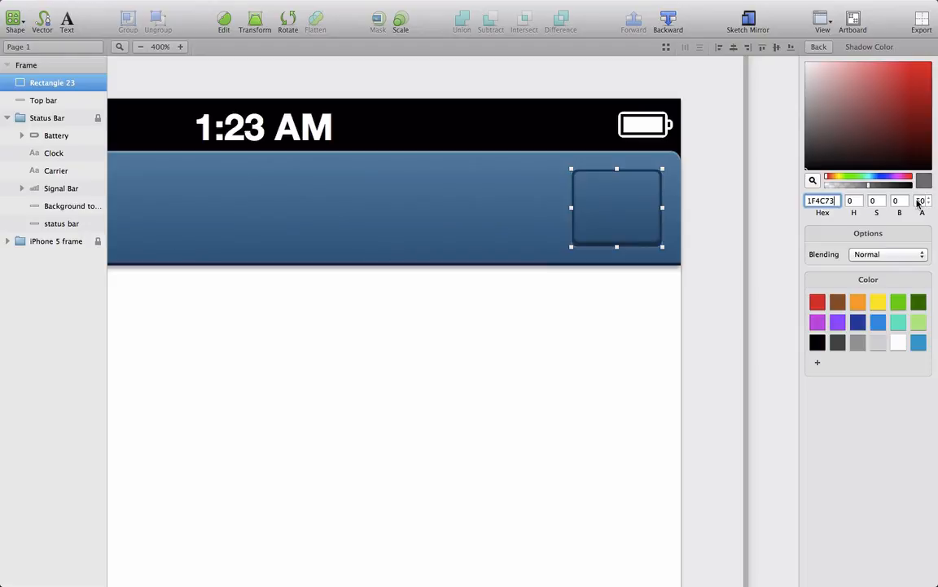
key(Return)
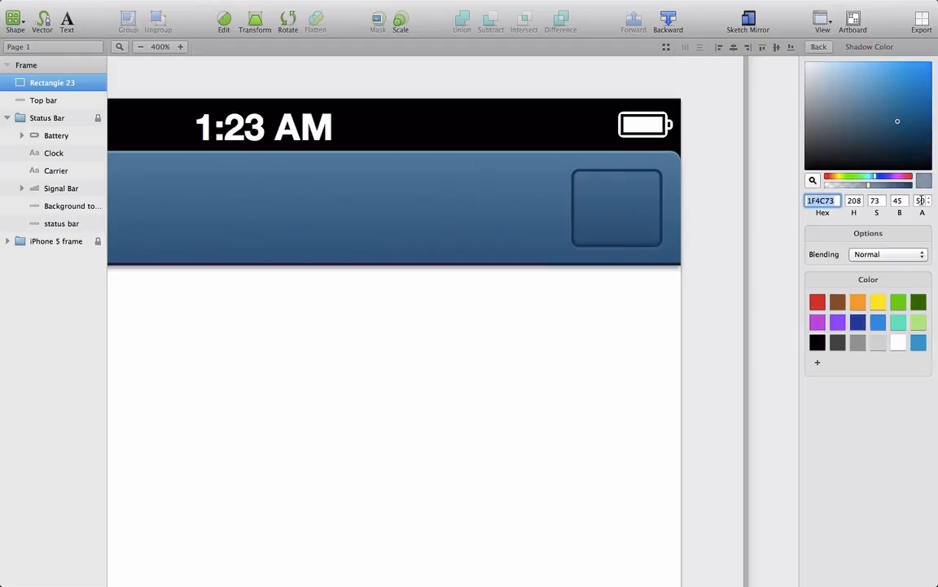
click(820, 47)
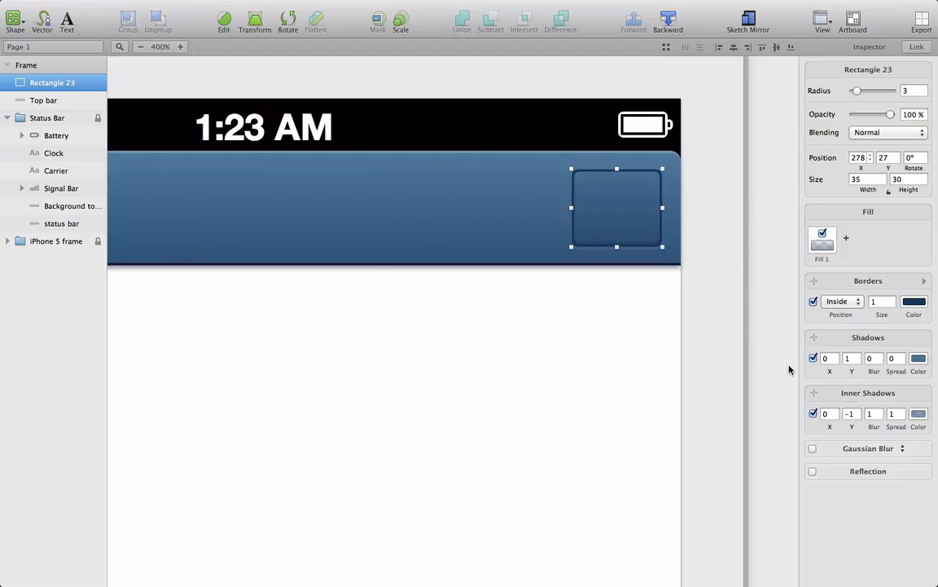
Step: Add a second inner shadow to the button rectangle with a Y offset of 1 and a blur of 2
click(814, 392)
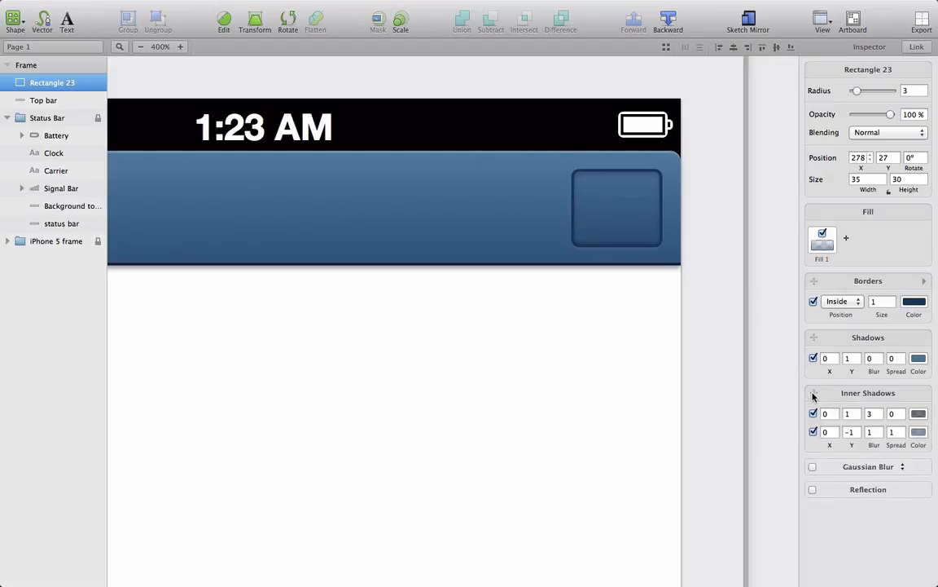
click(848, 414)
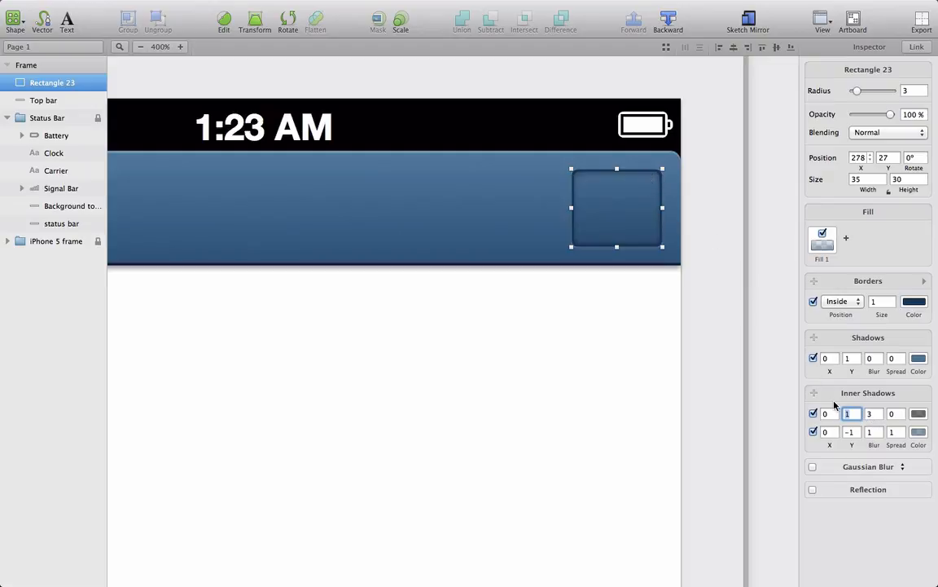
click(869, 414)
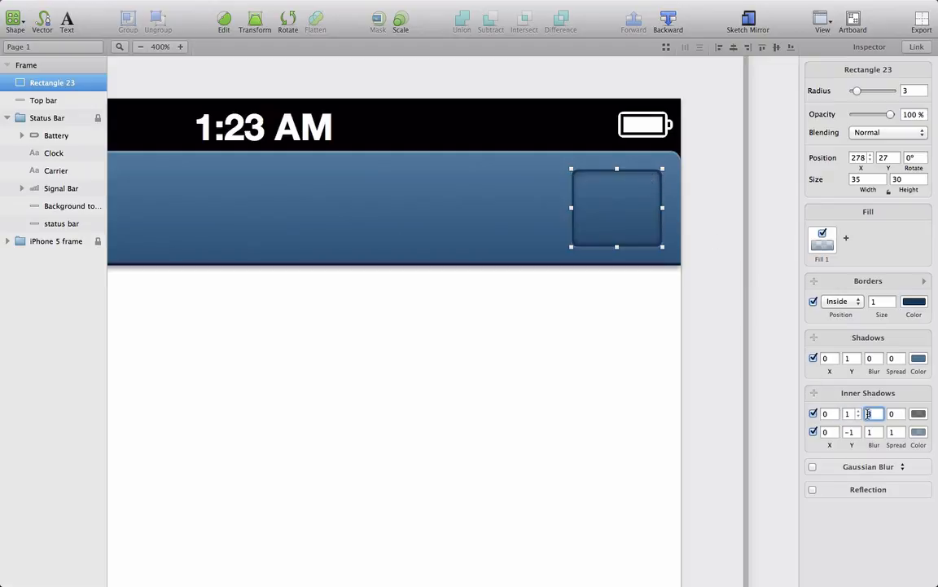
key(Down)
Step: Colour the new inner shadow 0E3B64 with an alpha of 100 and deselect the rectangle
click(918, 414)
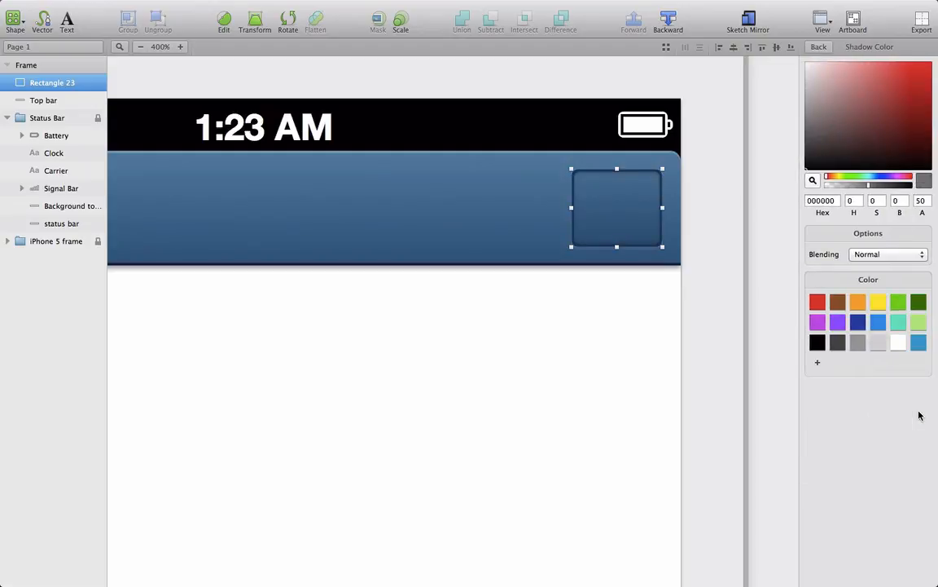
click(809, 200)
text(0)
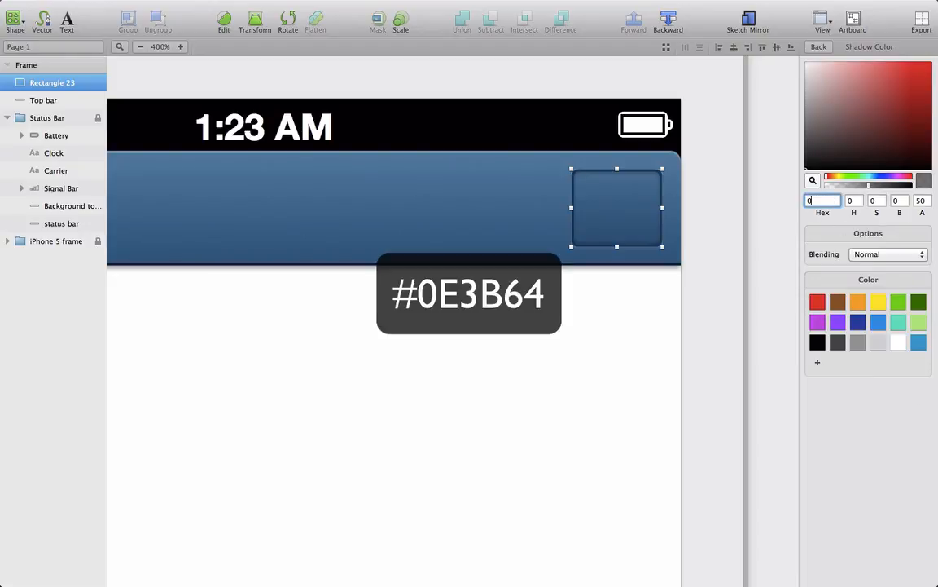
text(E3B64)
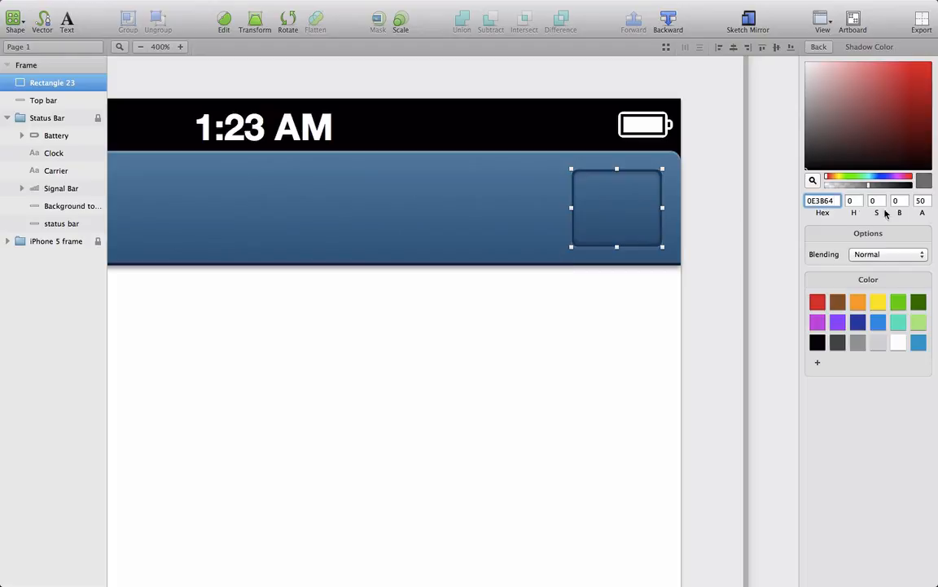
click(920, 201)
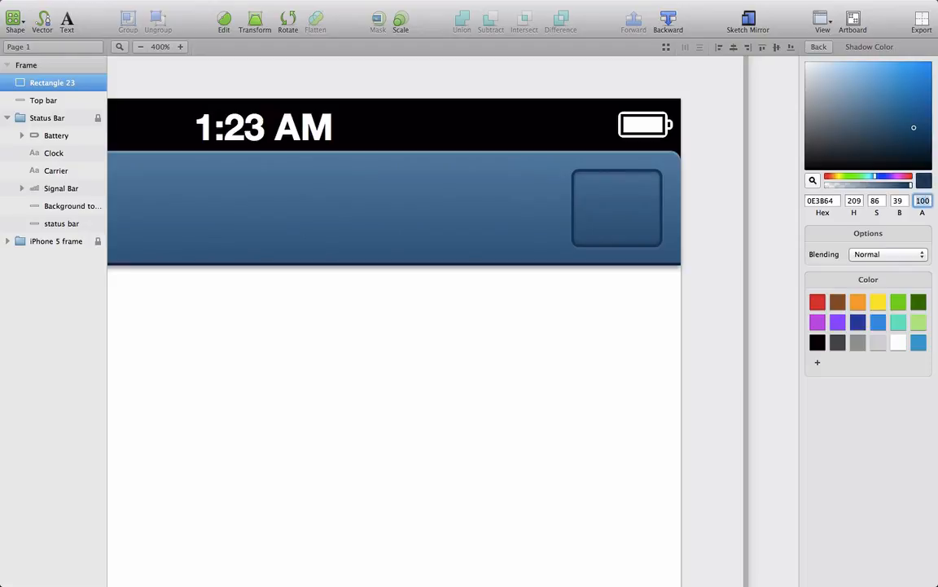
click(821, 47)
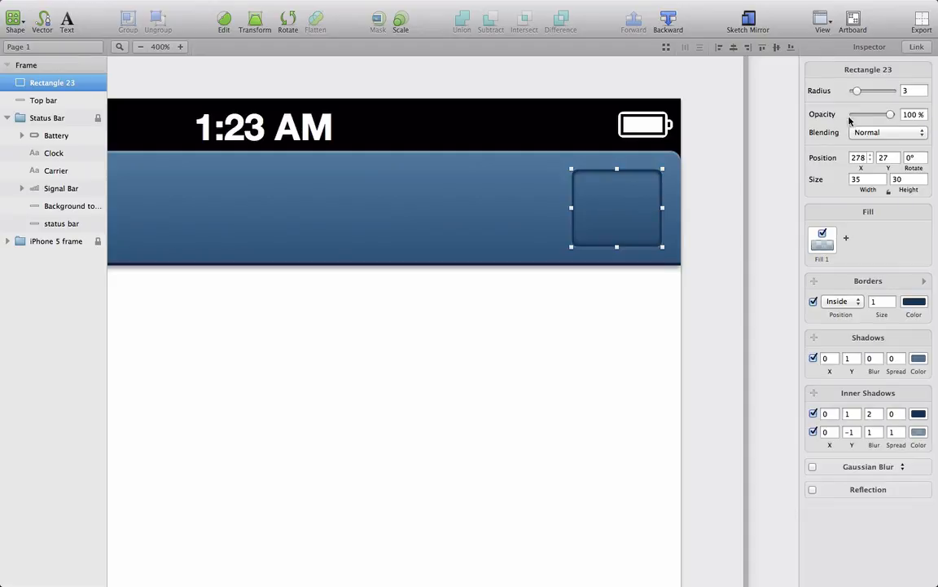
click(694, 226)
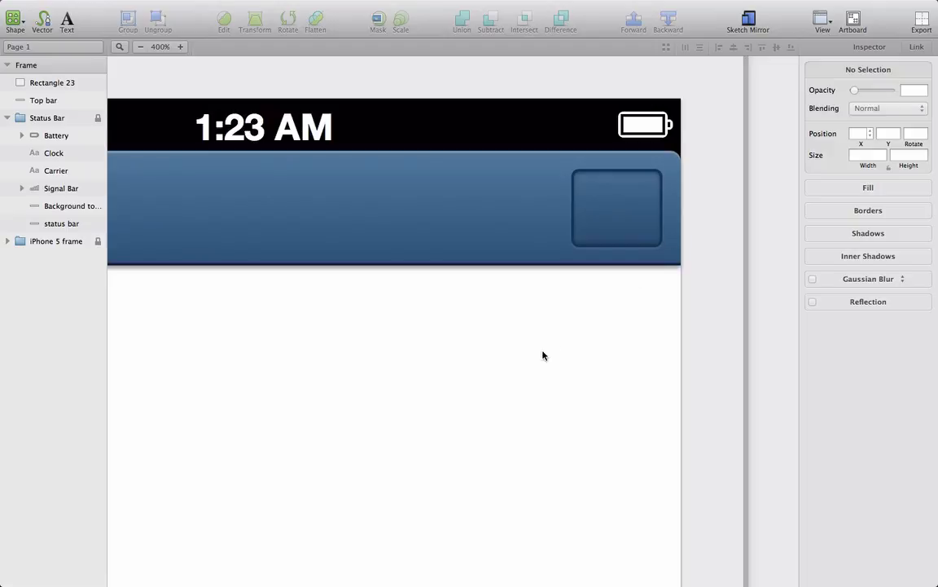
Step: Add a text layer reading "Insample" in the middle of the blue top bar
scroll(537, 357, left, 3)
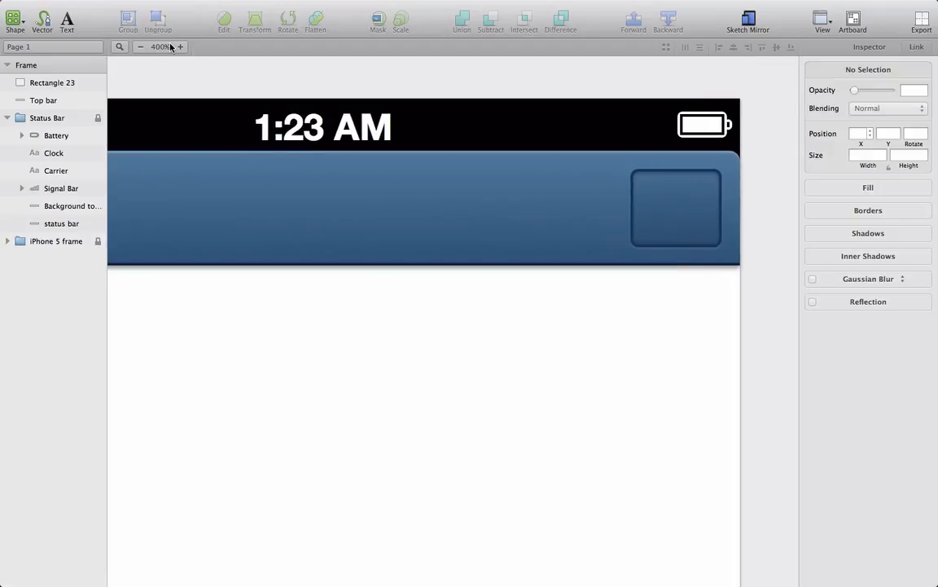
click(140, 48)
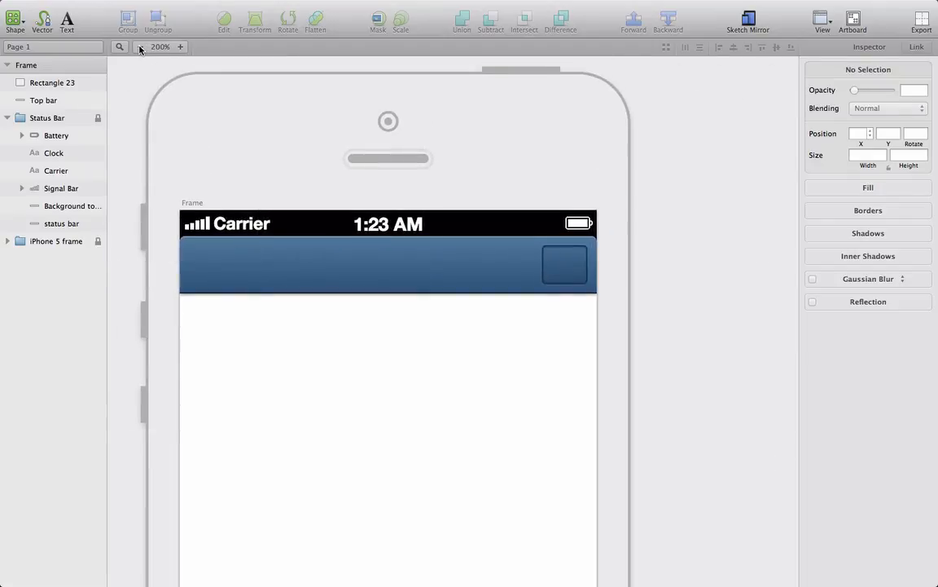
key(t)
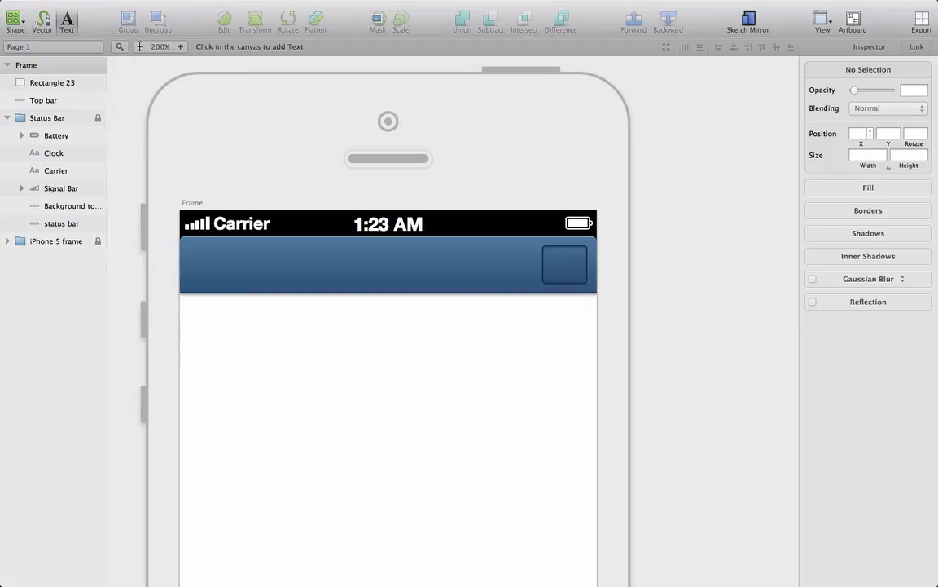
click(376, 265)
text(In)
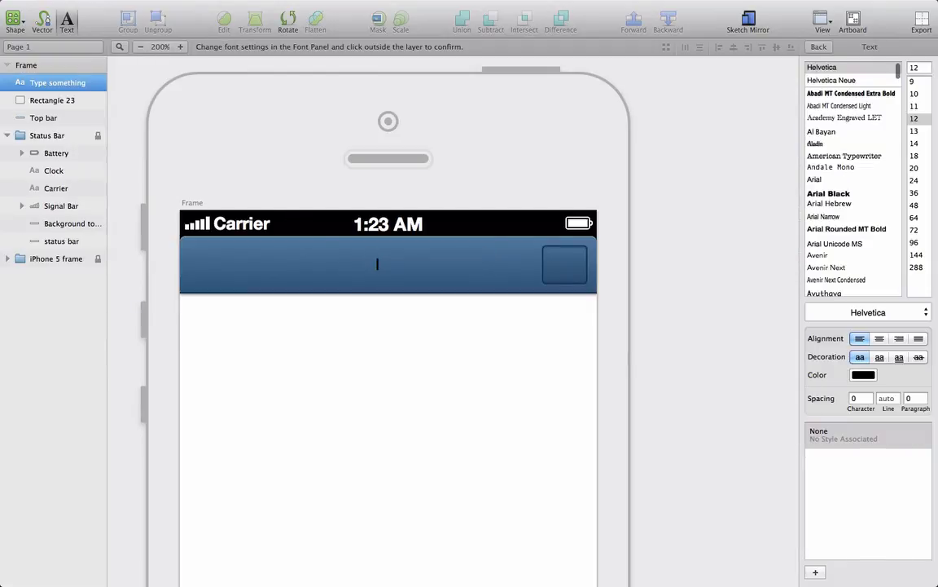
text(sample)
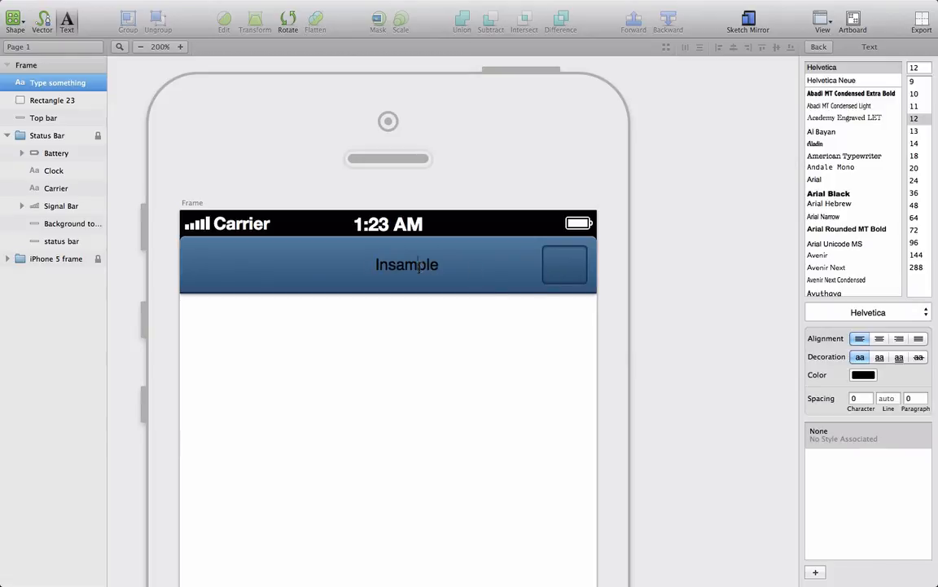
Step: Set the Insample title's font size to 34 and move the text into the middle of the blue bar
key(super+a)
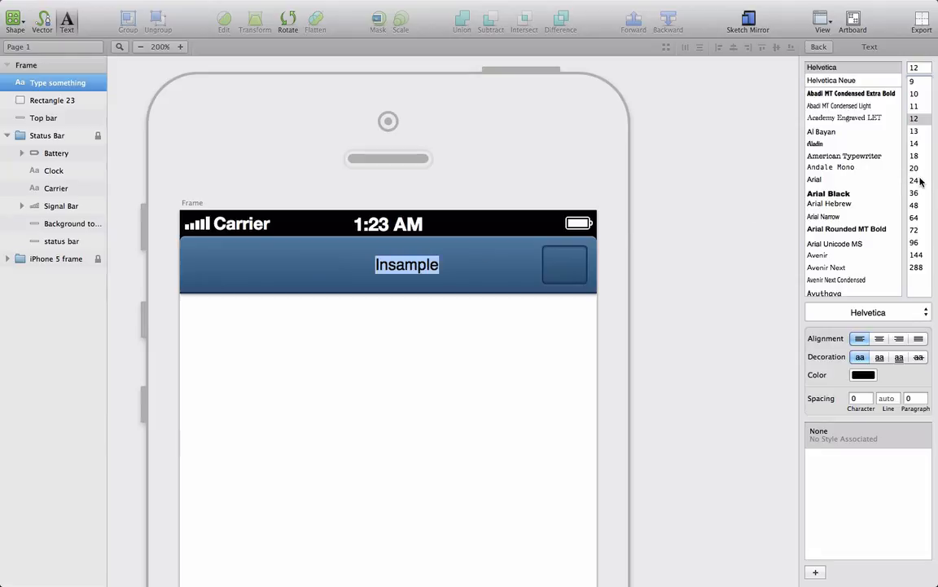
click(914, 69)
text(34)
key(Return)
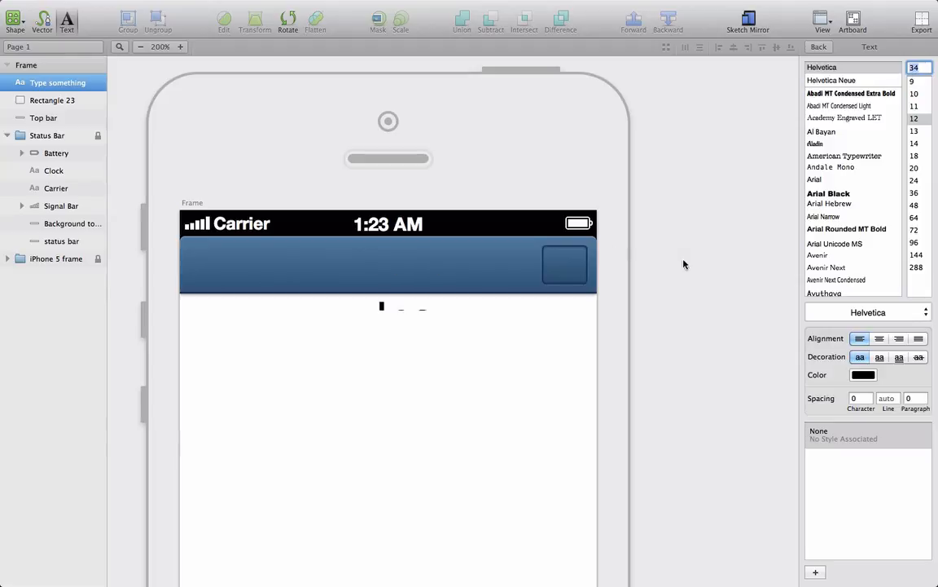
click(642, 252)
drag(449, 259, 373, 260)
Step: Change the Insample title's typeface to Billabong and recentre it in the top bar at X 114, Y 22
click(906, 168)
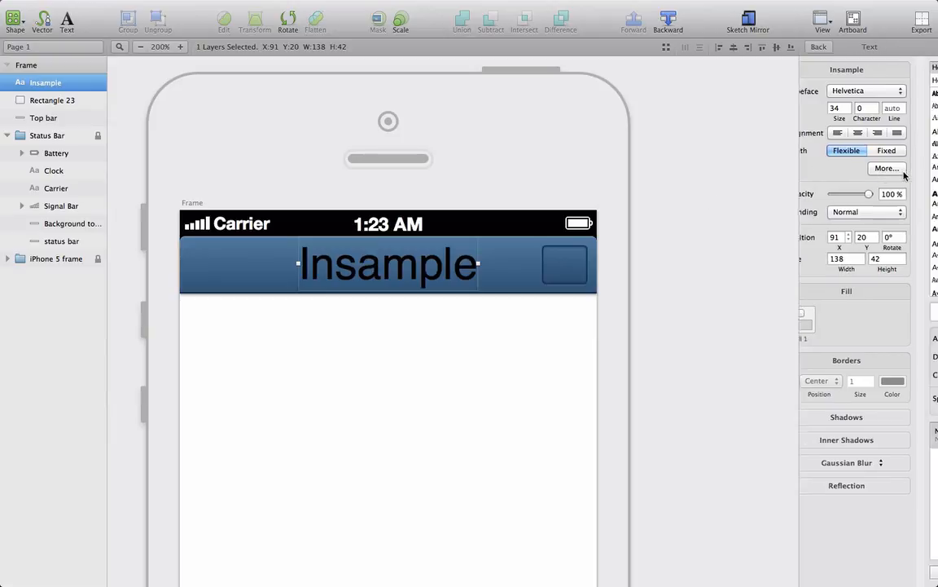
scroll(882, 185, down, 5)
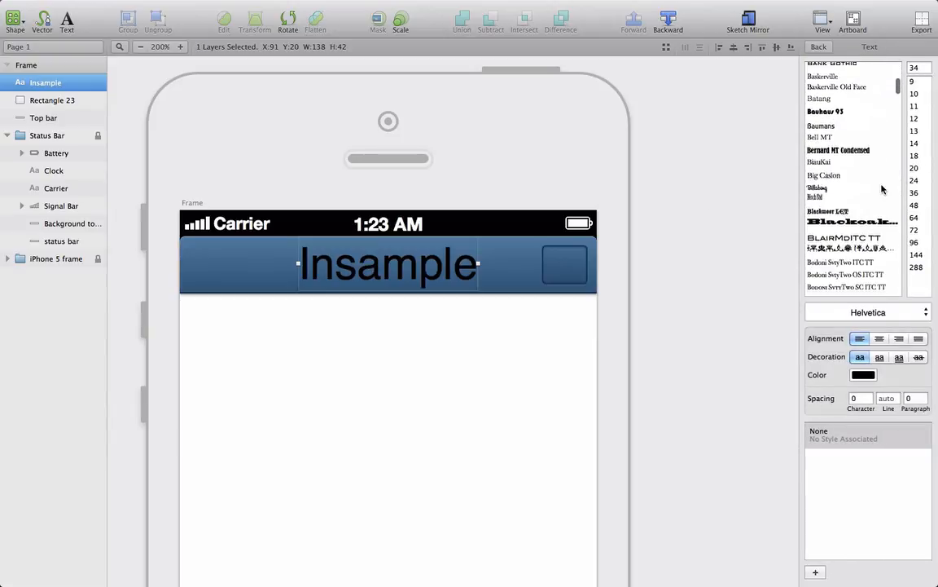
scroll(882, 189, down, 2)
click(817, 135)
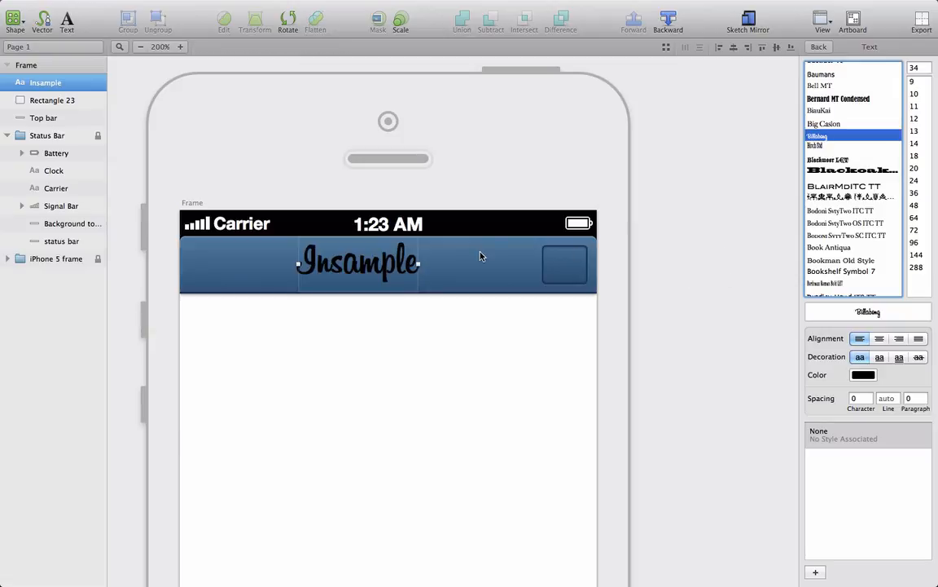
drag(364, 266, 395, 263)
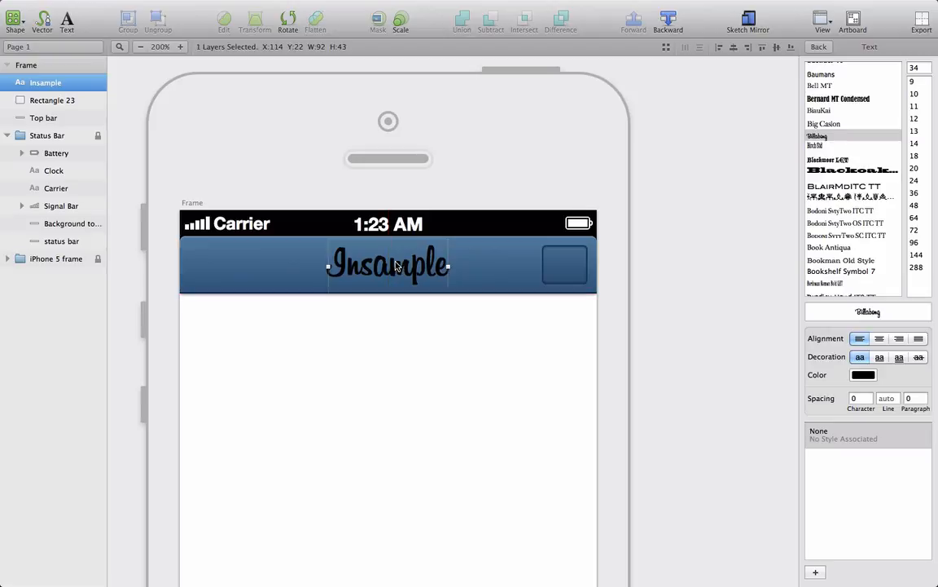
click(691, 272)
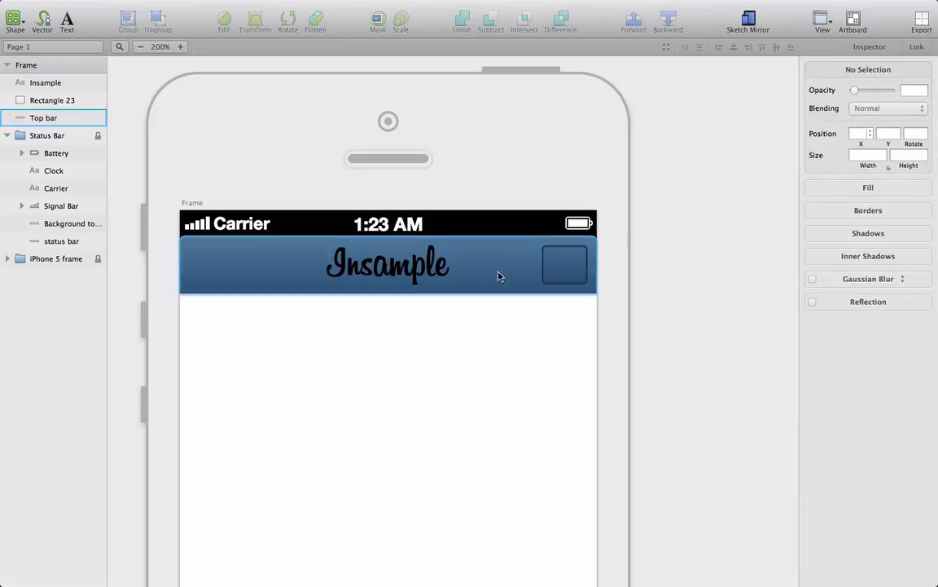
click(389, 280)
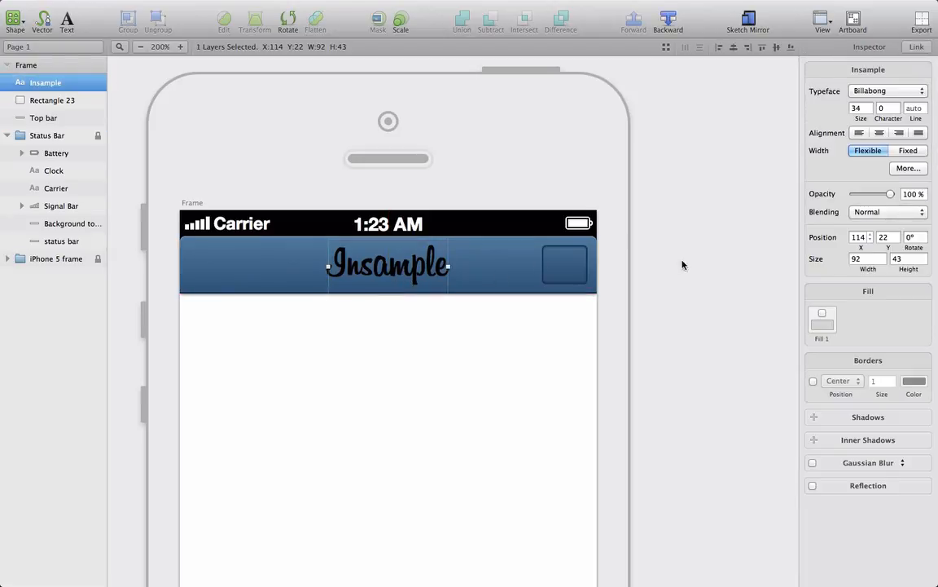
click(908, 167)
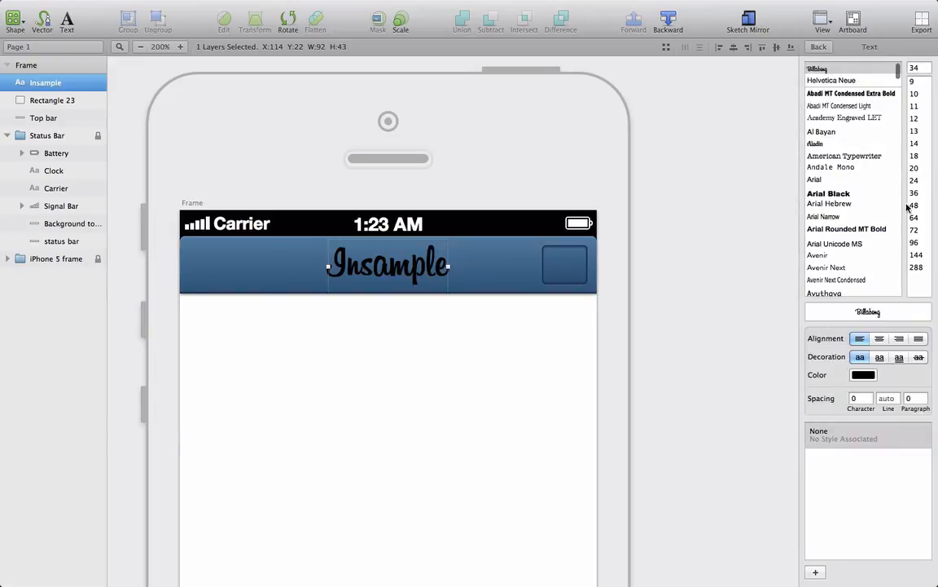
click(864, 375)
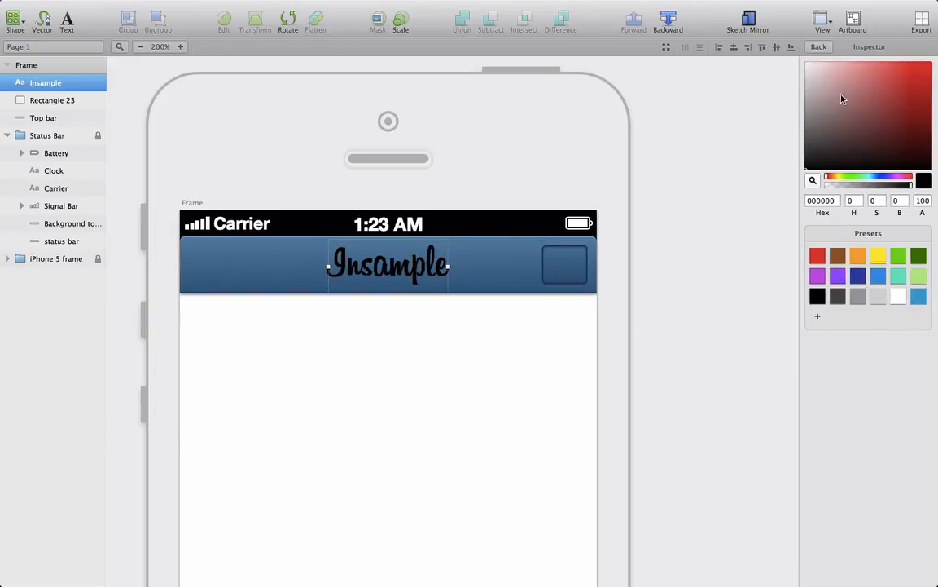
click(821, 47)
click(822, 46)
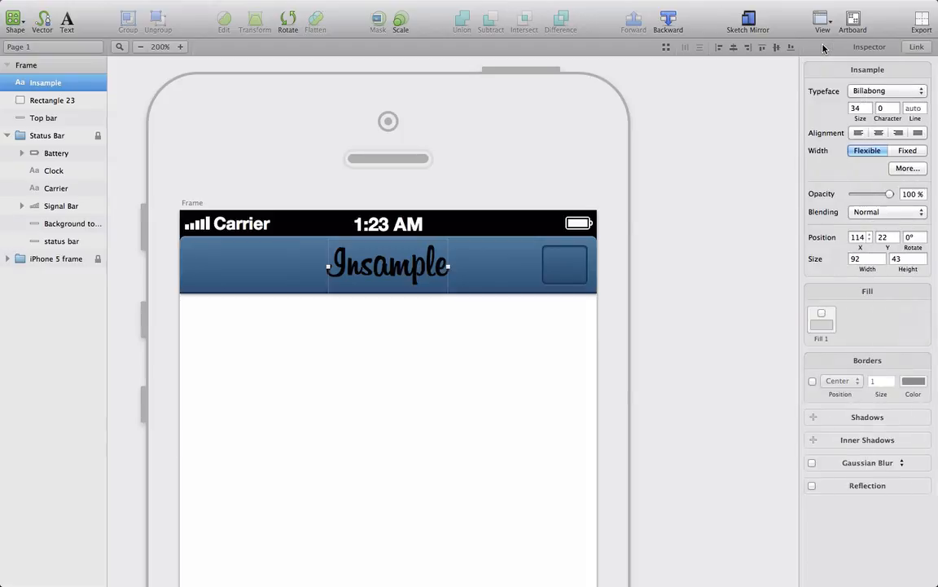
Step: Give the Insample title a linear gradient fill with the upper colour stop set to E8EEF3
click(824, 315)
click(827, 326)
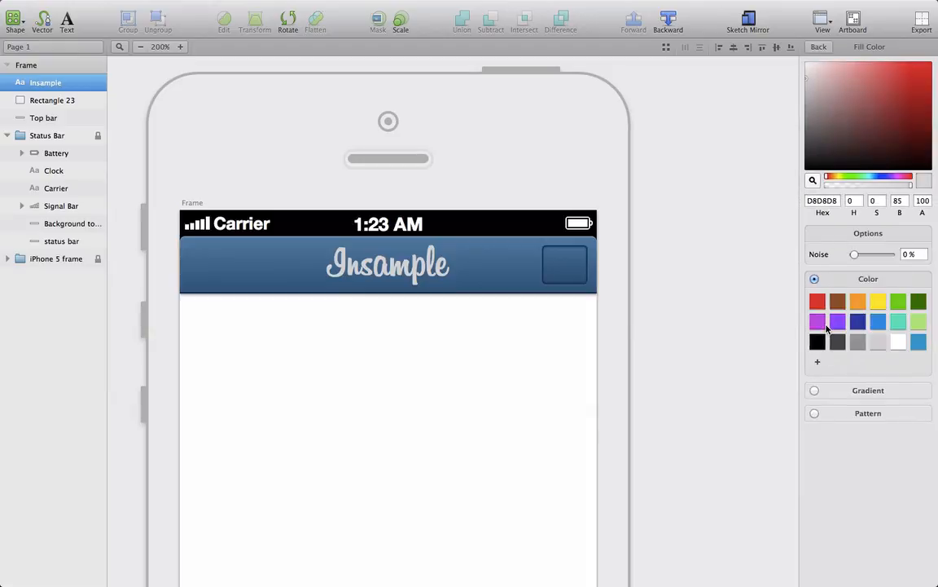
click(814, 391)
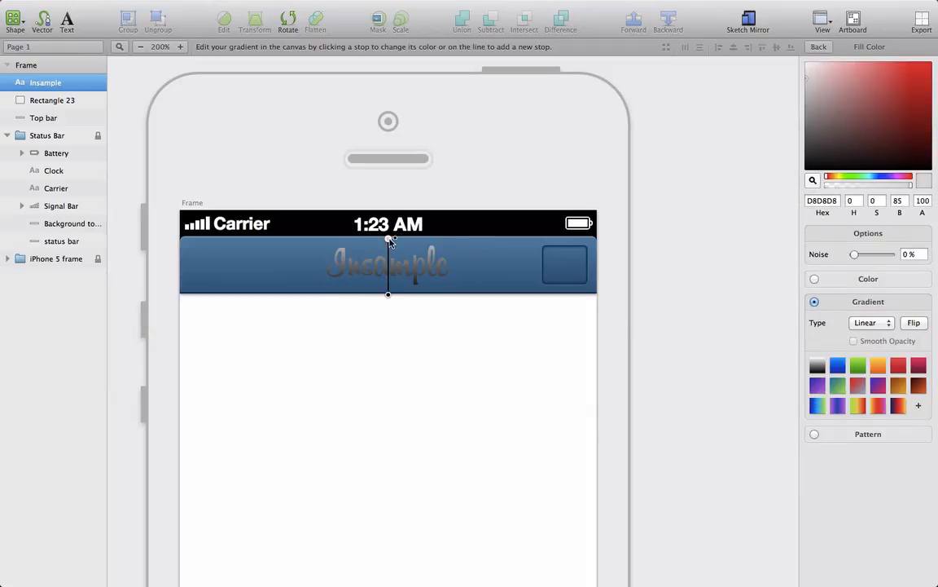
click(821, 200)
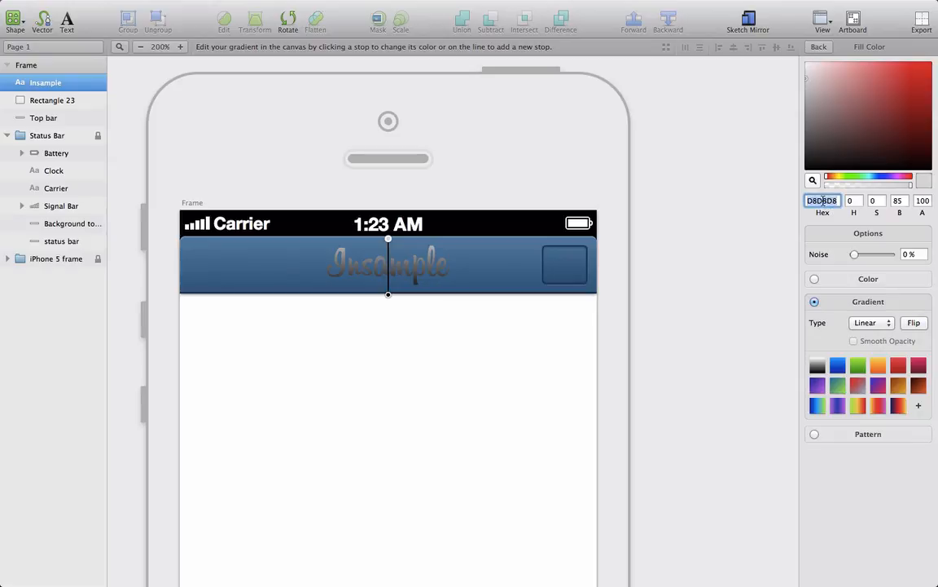
text(E)
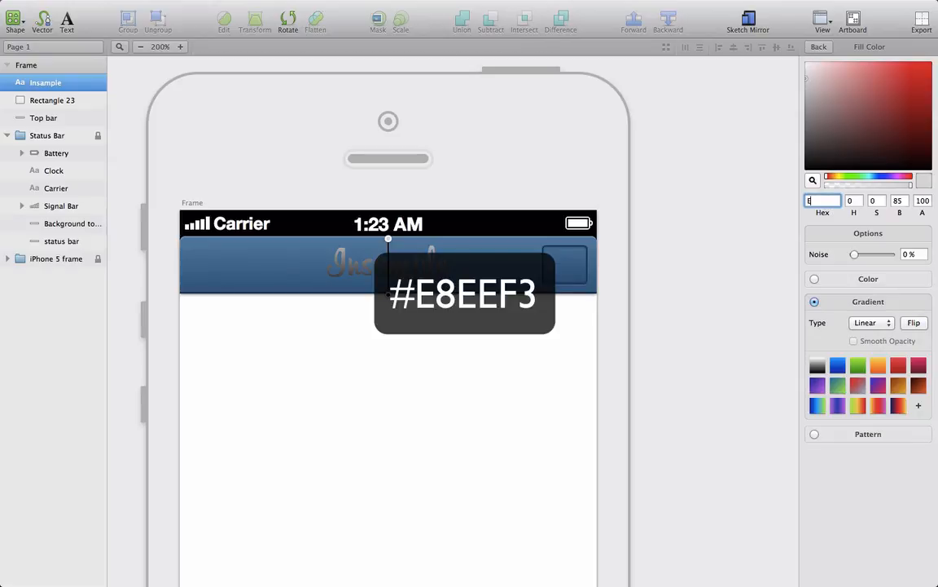
text(8EEF3)
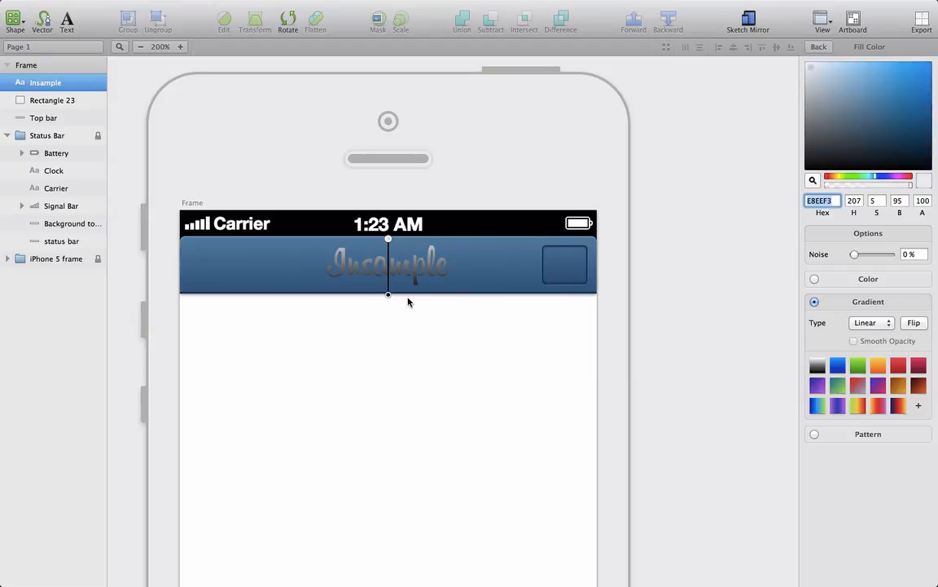
Step: Set the lower colour stop of the Insample title's gradient fill to 96AEC2
click(388, 295)
click(821, 200)
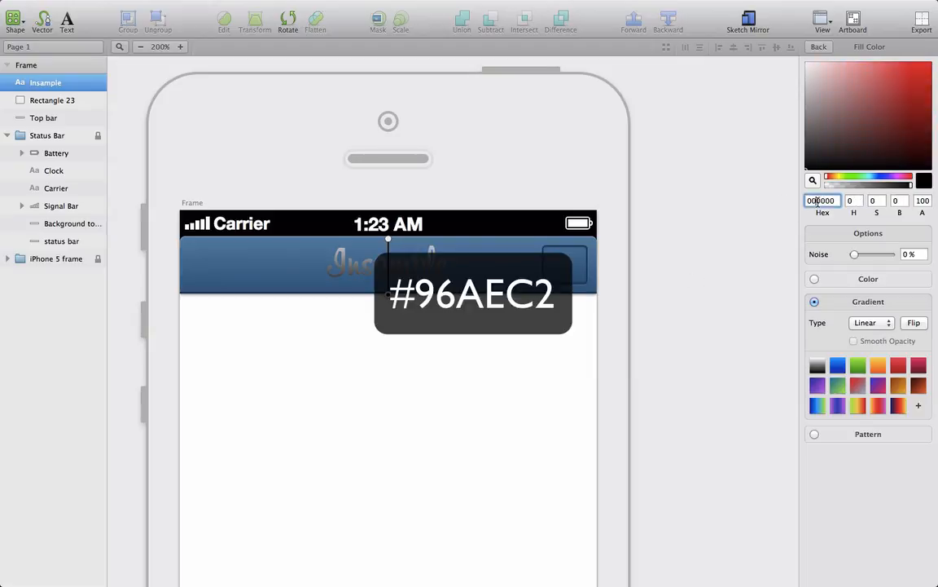
text(96AEC2)
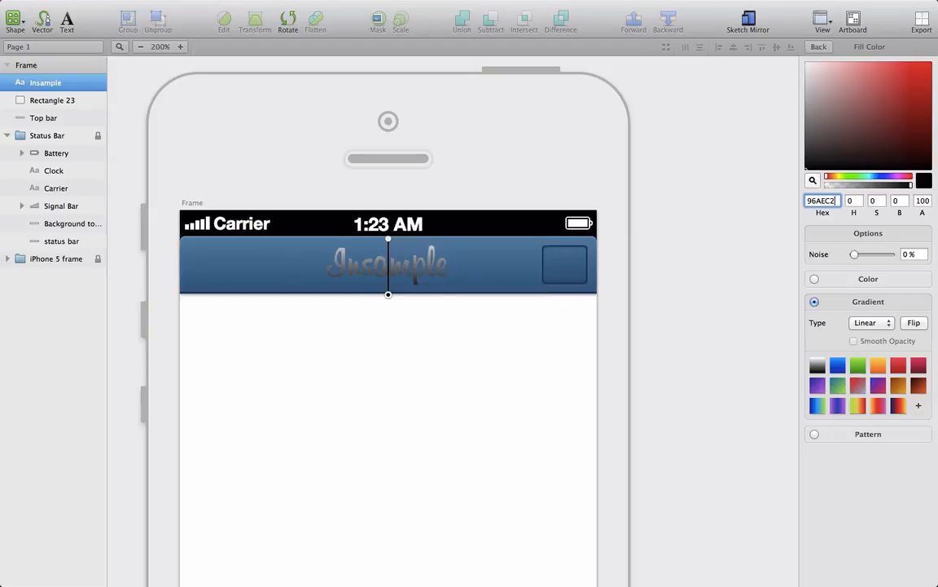
key(Return)
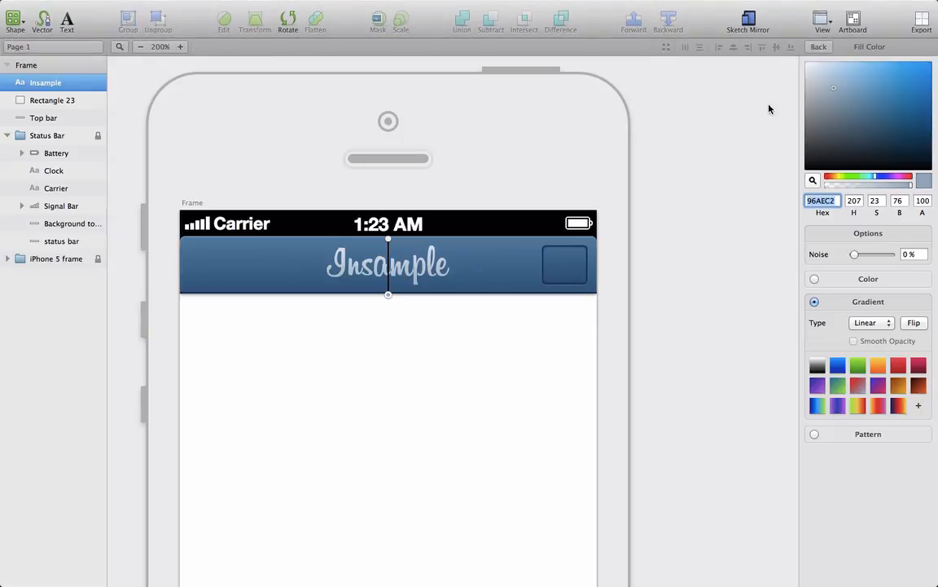
click(818, 46)
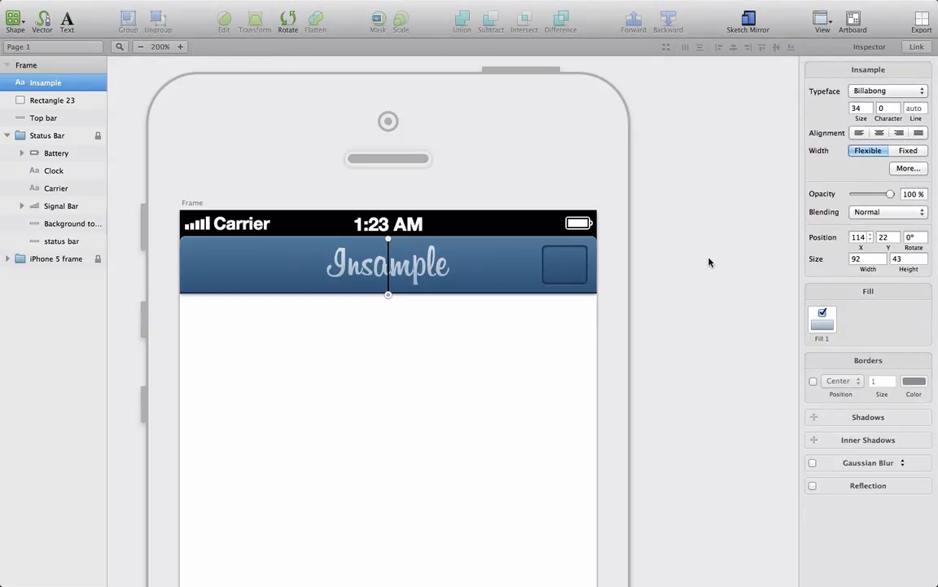
Step: Add a shadow to the Insample title with a Y offset of 1 and a blur of 2
click(814, 417)
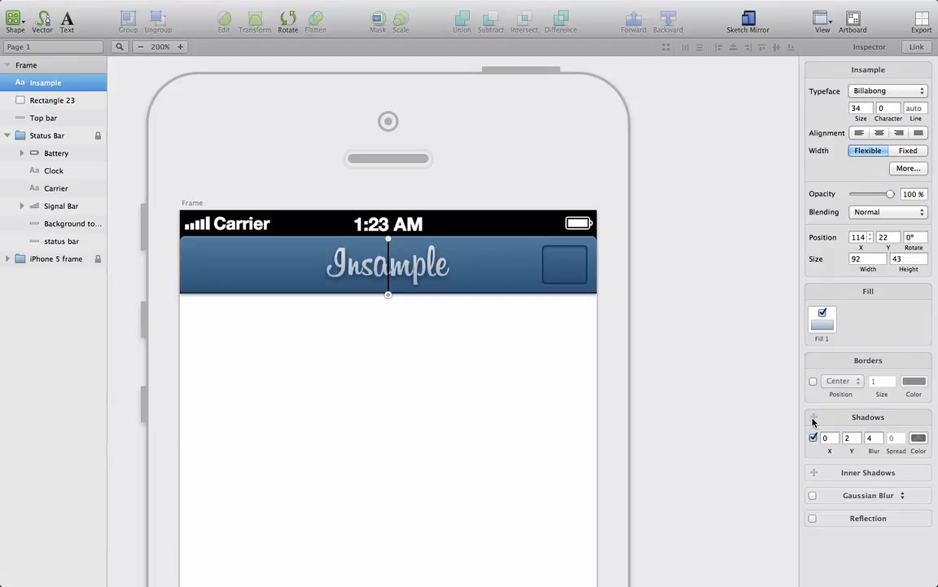
click(847, 437)
text(1)
key(Tab)
text(2)
click(181, 46)
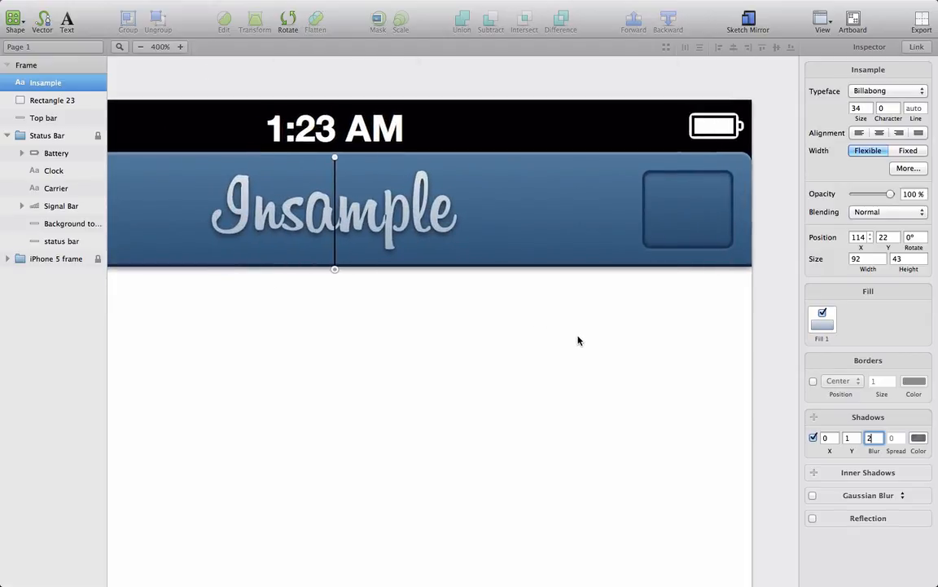
Step: Colour the Insample title's shadow solid black, 000000 with an alpha of 100
click(918, 438)
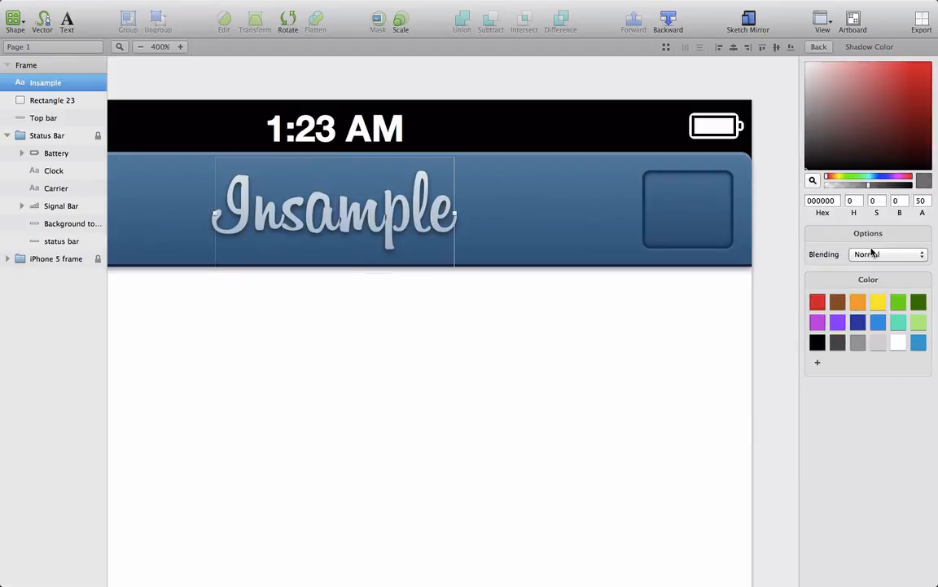
click(818, 343)
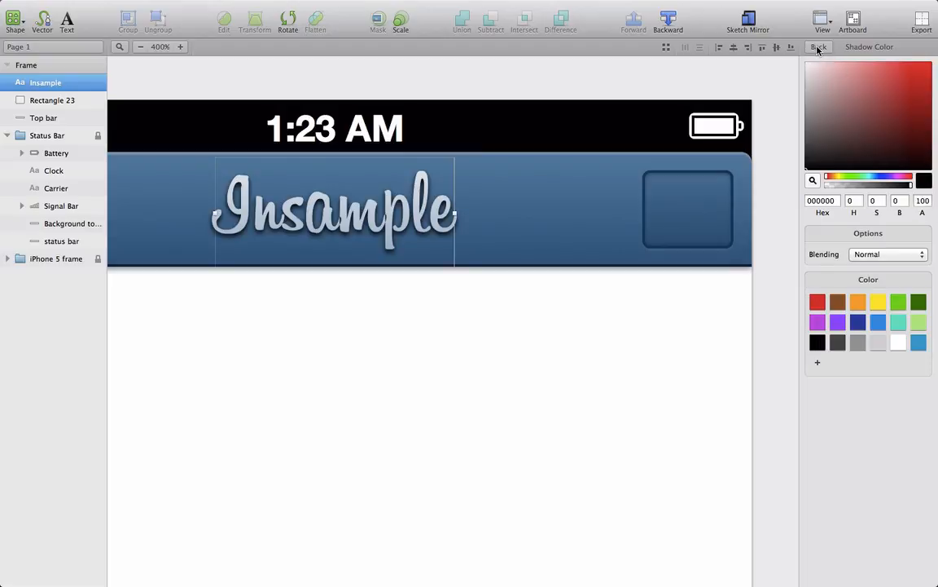
click(819, 48)
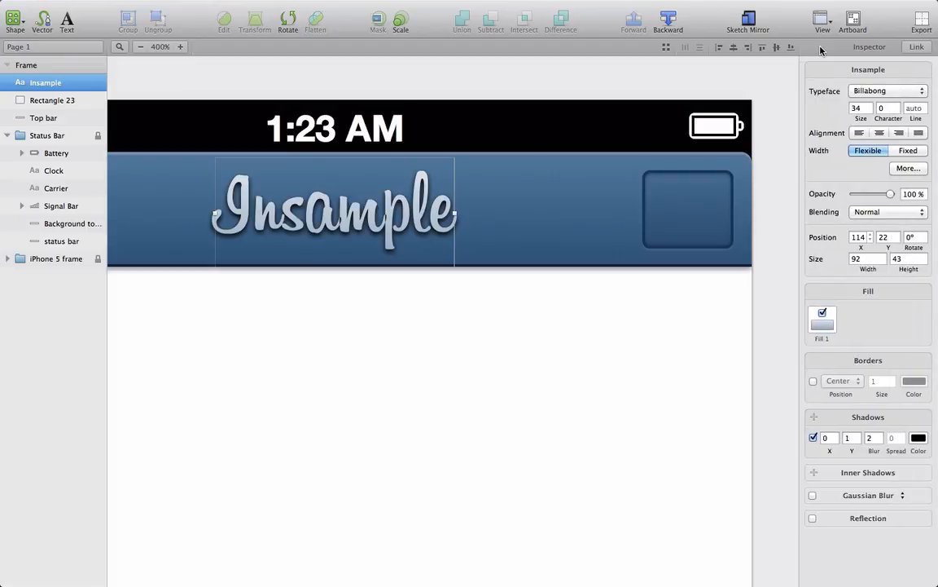
Step: Add a second shadow to the Insample title with a Y offset of -1 and a blur of 0
click(814, 418)
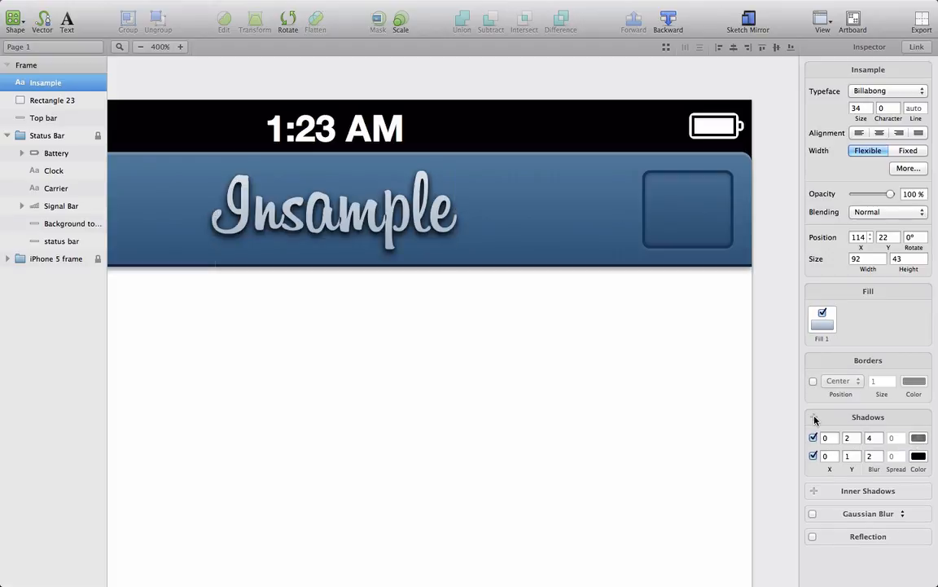
click(848, 439)
text(-1)
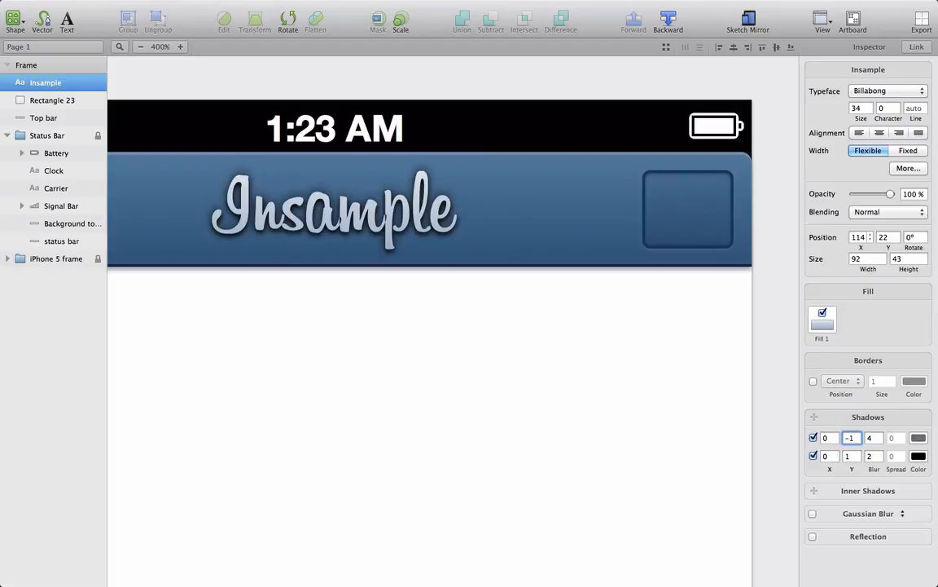
key(Tab)
text(0)
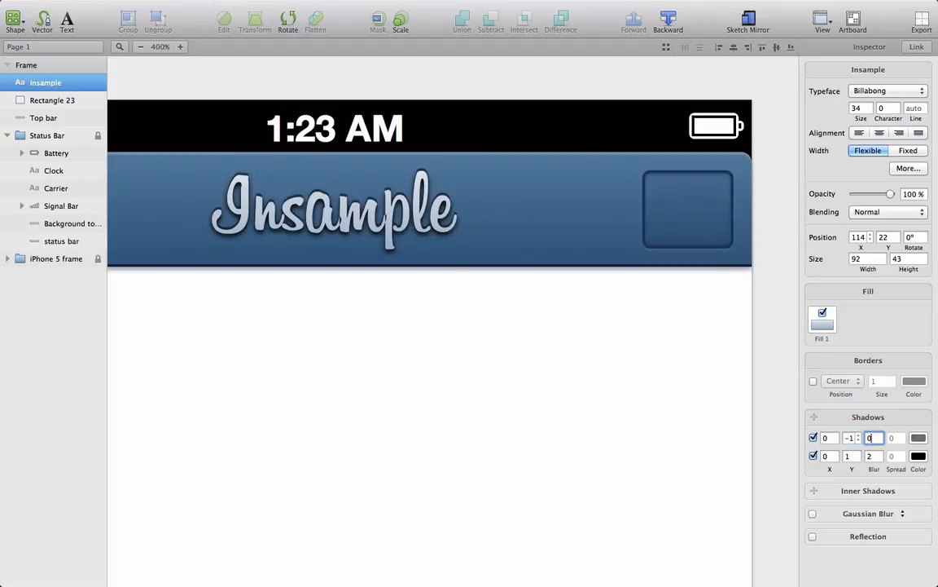
Step: Colour the Insample title's second shadow ECF0F4 with an alpha of 100
click(920, 438)
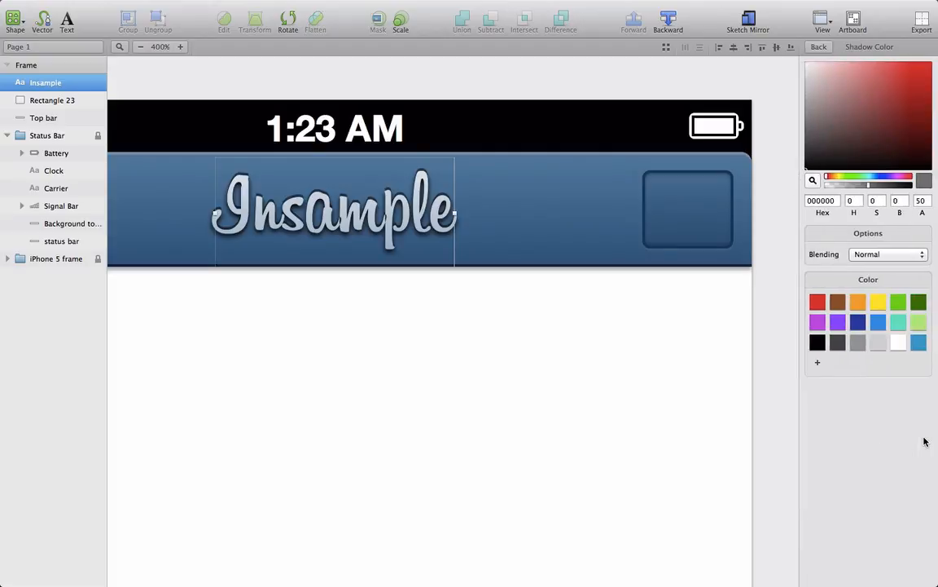
double_click(821, 201)
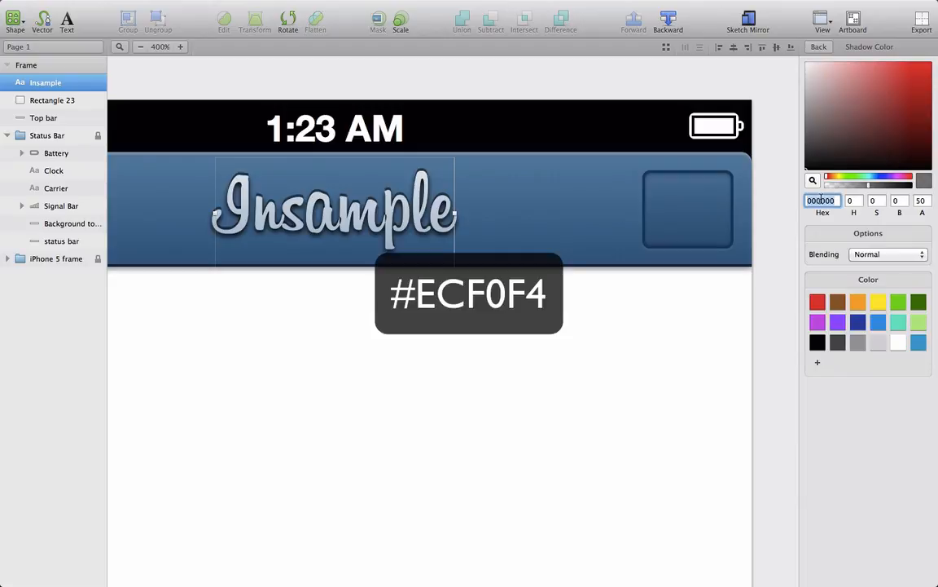
text(ECF0F4)
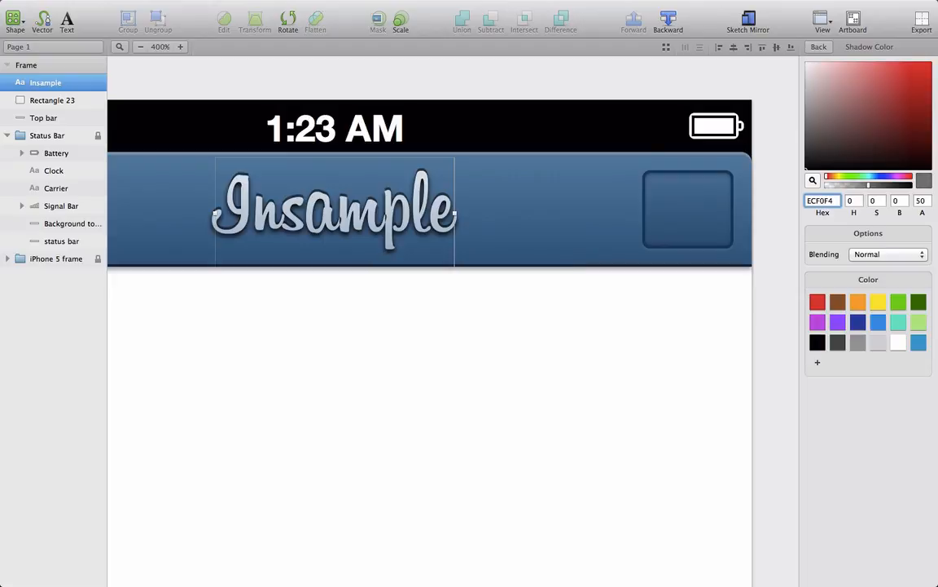
key(Return)
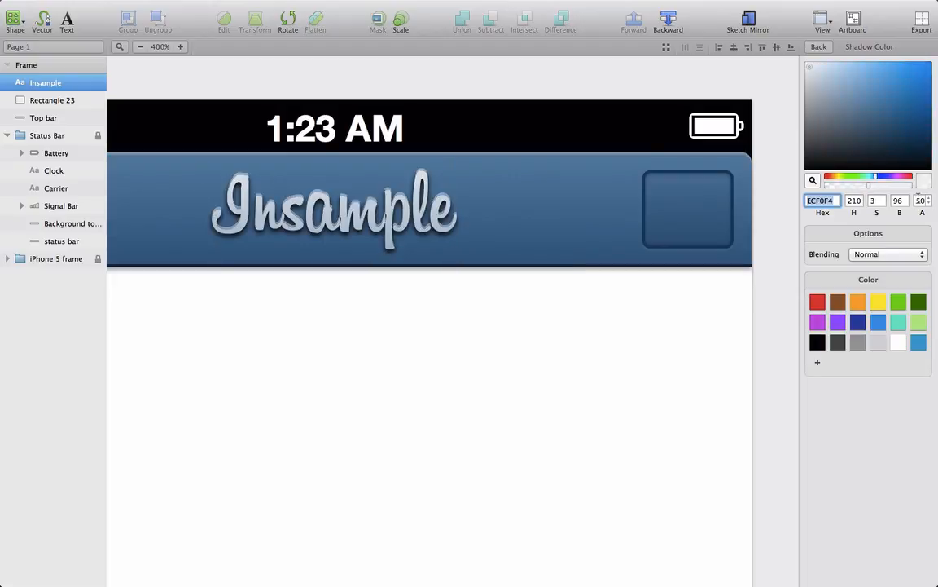
click(921, 201)
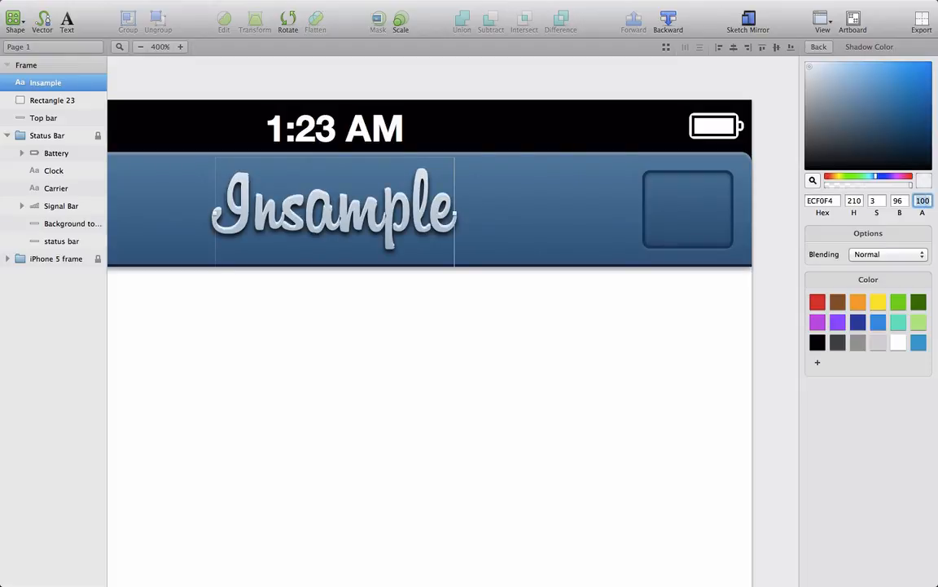
click(818, 48)
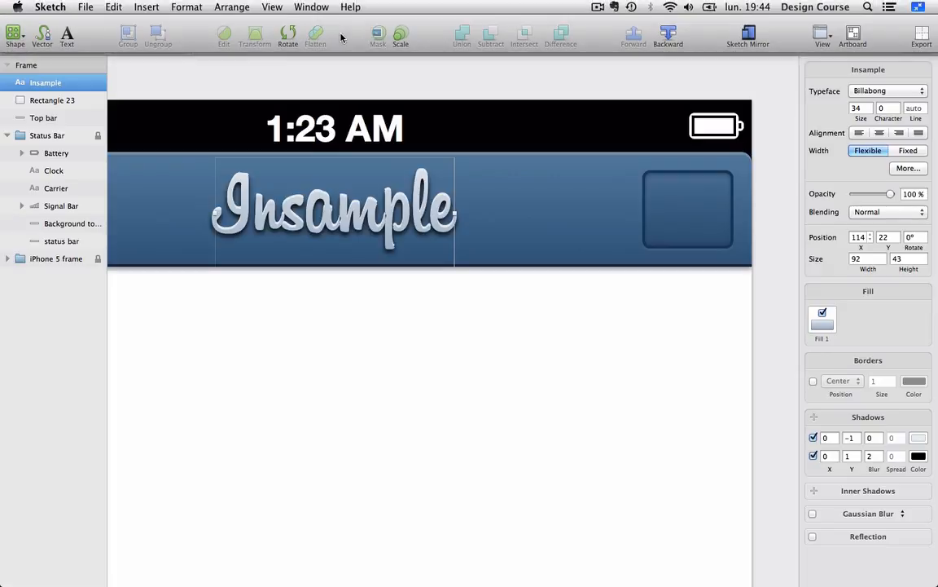
Step: Check the lettering of the Insample title up close and convert the text to outlines
click(180, 47)
scroll(266, 203, up, 5)
scroll(266, 203, left, 5)
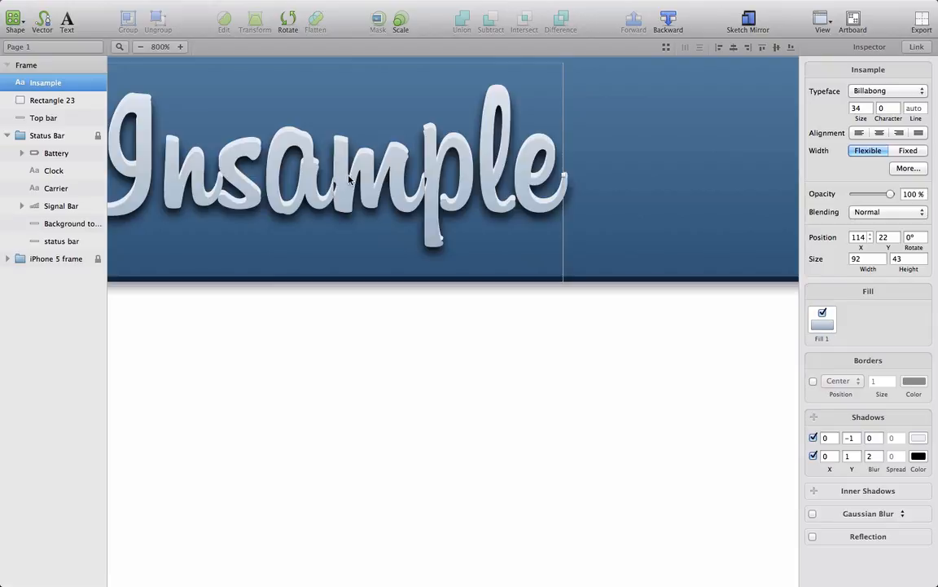
scroll(334, 280, up, 2)
scroll(334, 279, left, 3)
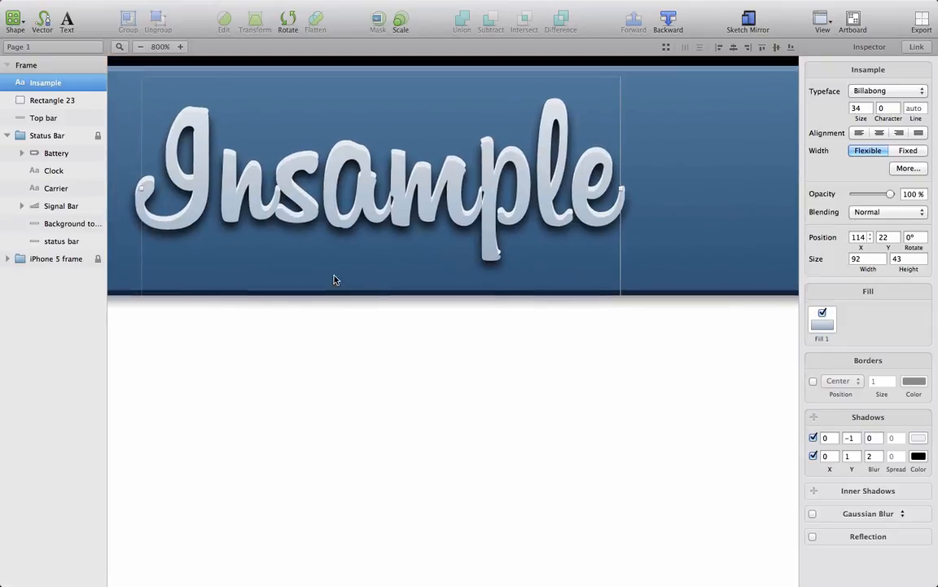
click(140, 46)
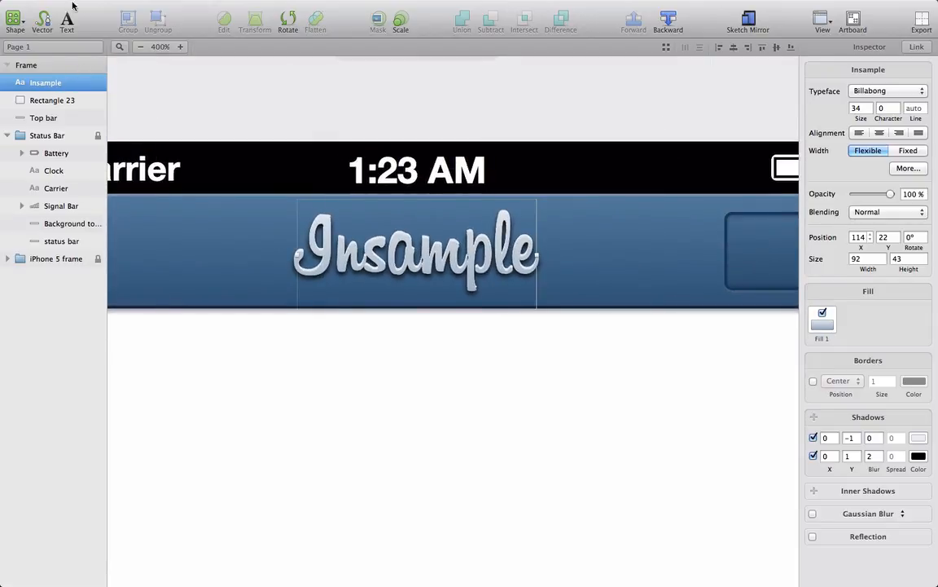
mouse_move(82, 4)
click(112, 6)
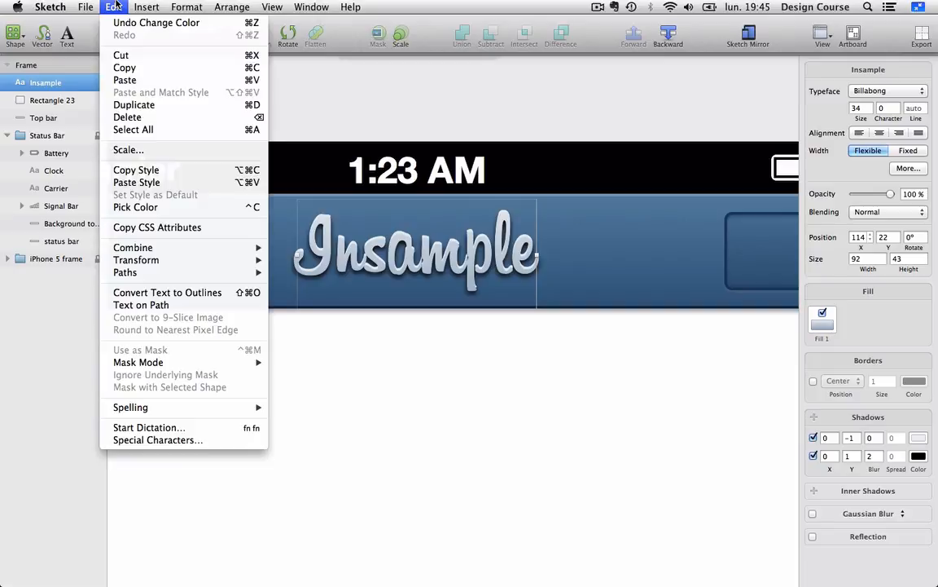
click(168, 292)
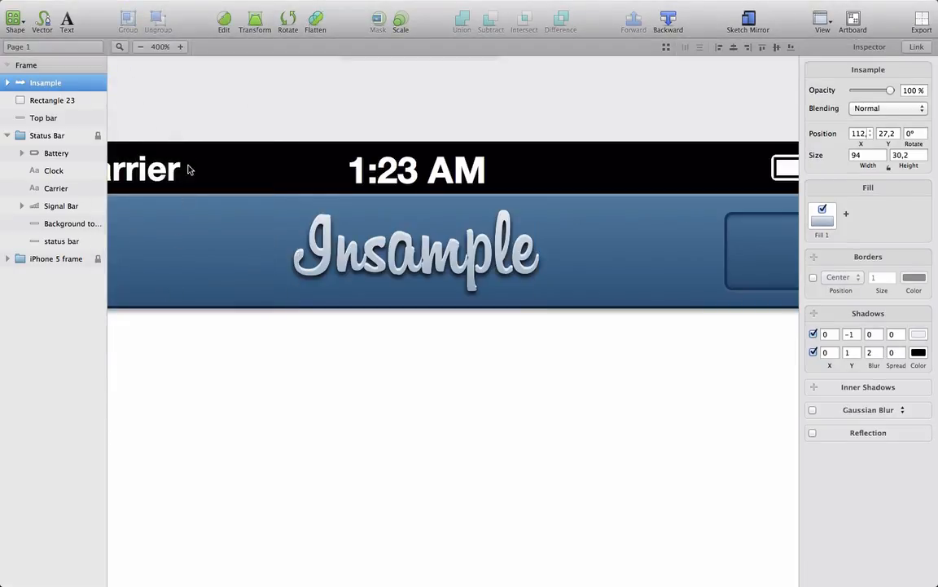
Step: Unite the overlapping letter paths inside the outlined Insample layer, pairing the m with the a and the p with the m
click(181, 47)
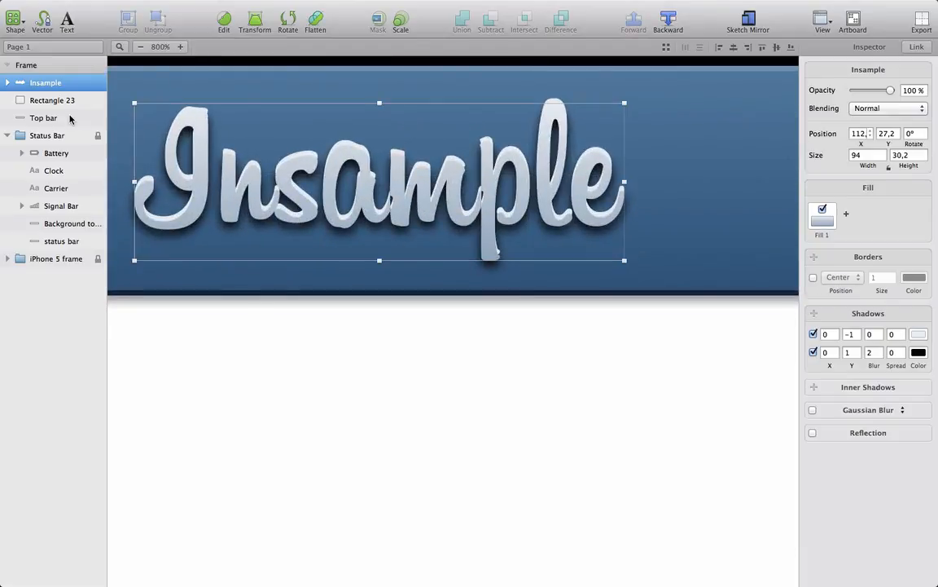
click(7, 84)
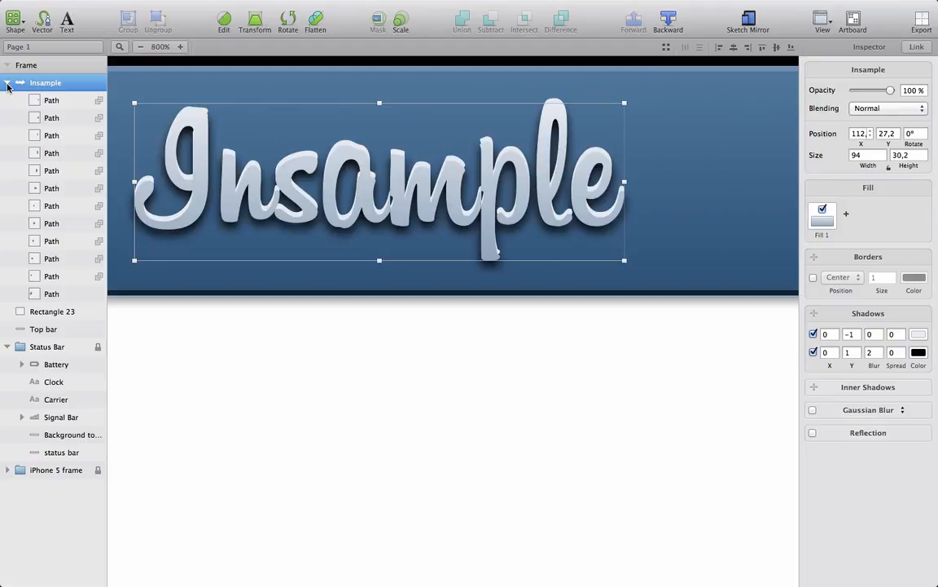
click(55, 186)
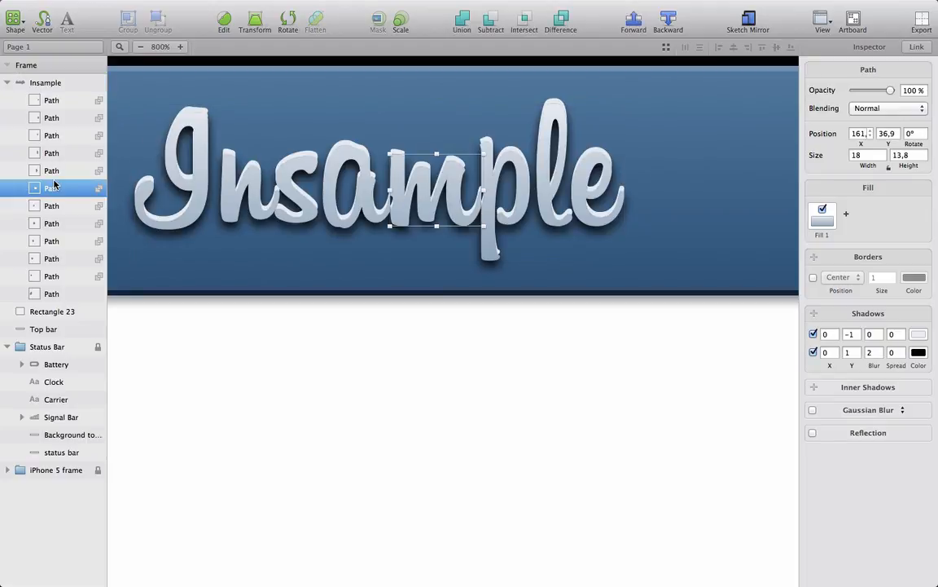
shift+click(53, 224)
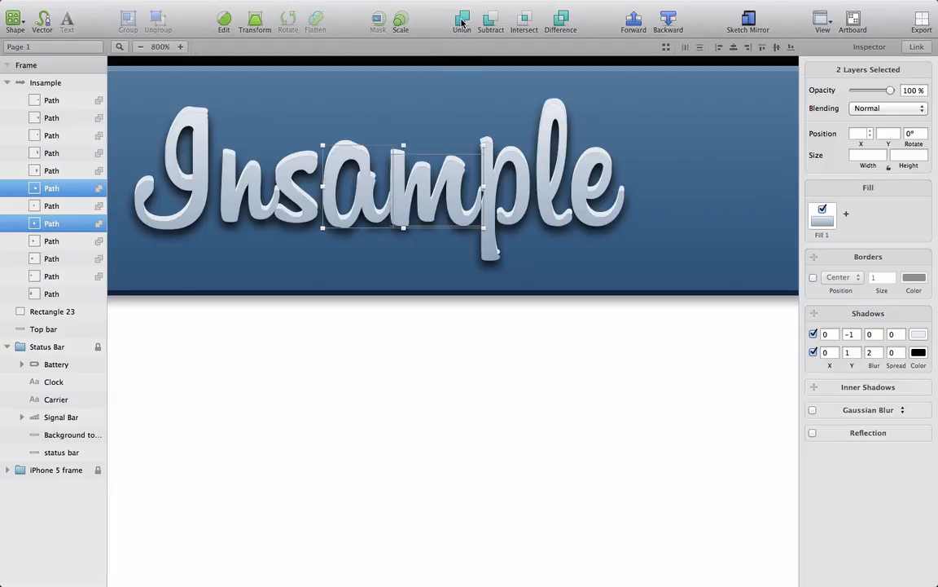
click(59, 171)
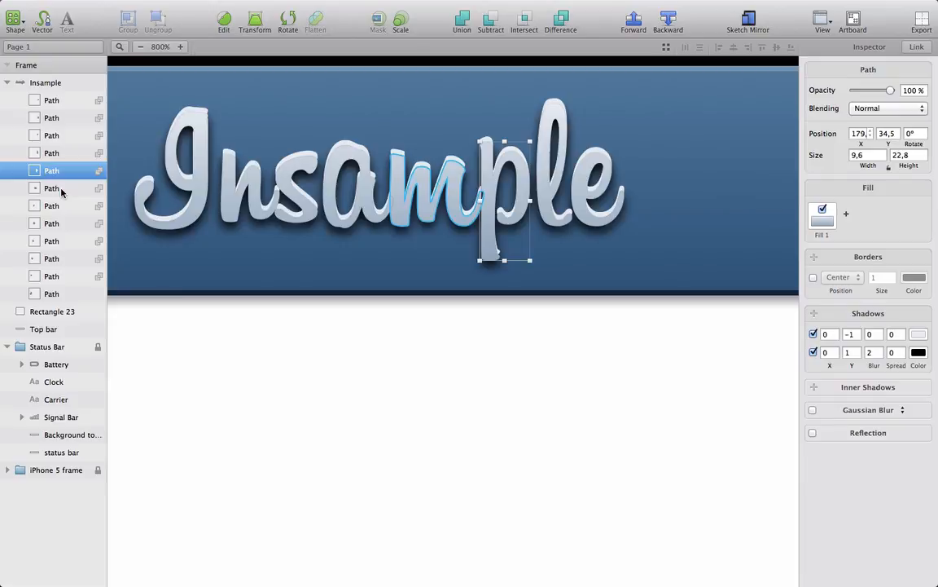
shift+click(61, 190)
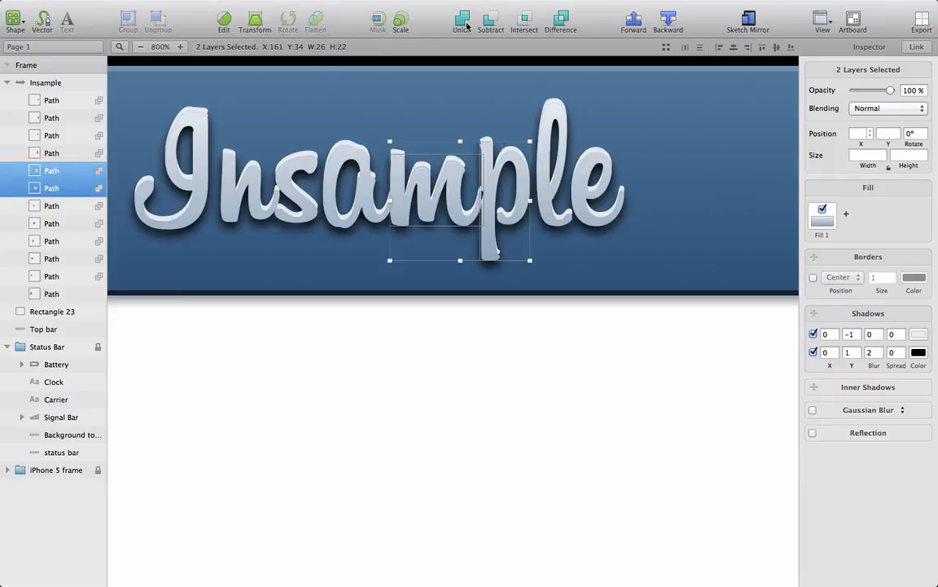
Step: Deselect the paths and collapse the Insample logo shape in the layer list
click(371, 464)
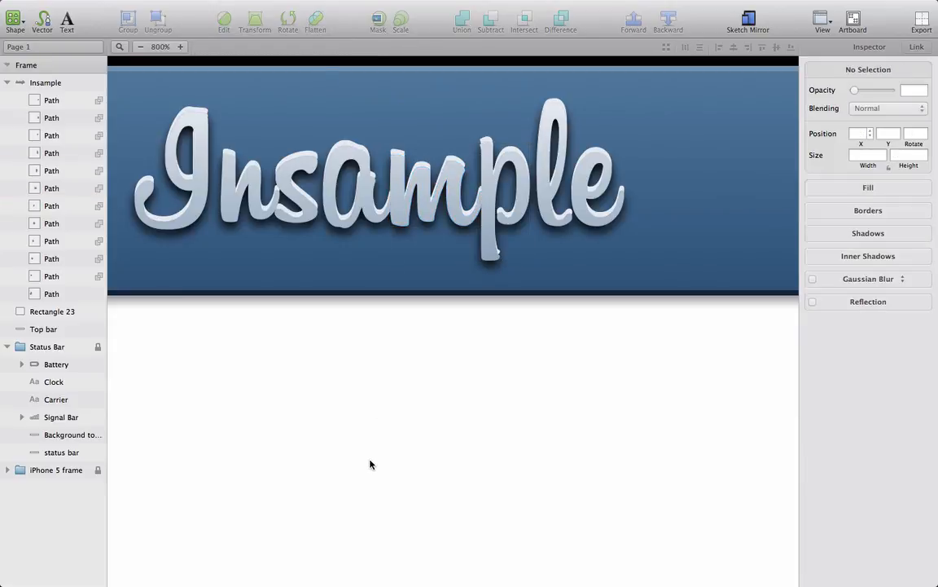
click(140, 46)
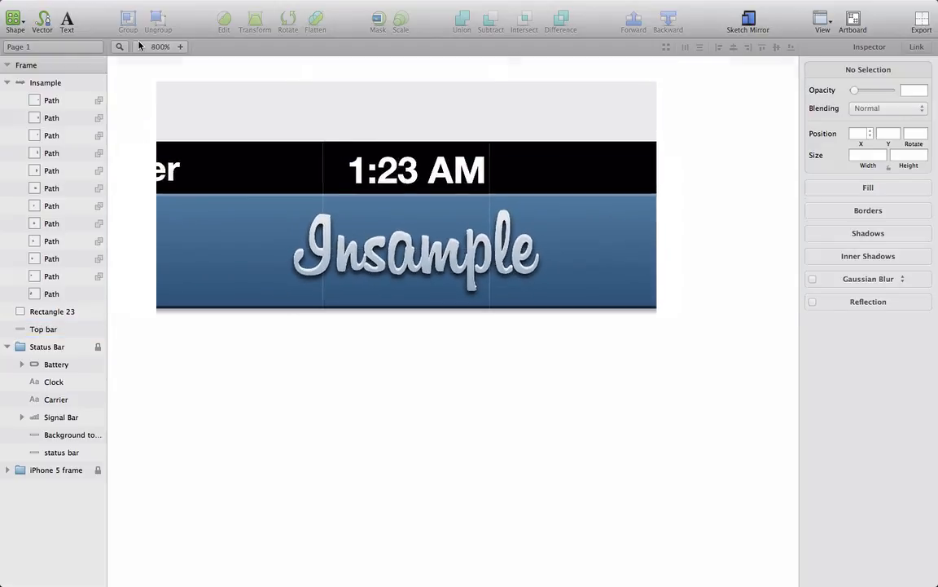
click(140, 46)
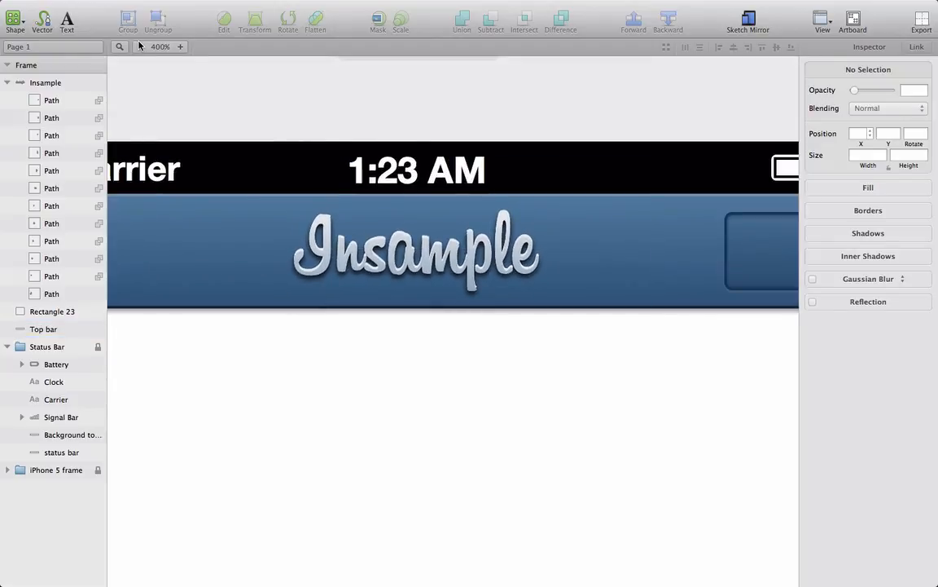
click(8, 83)
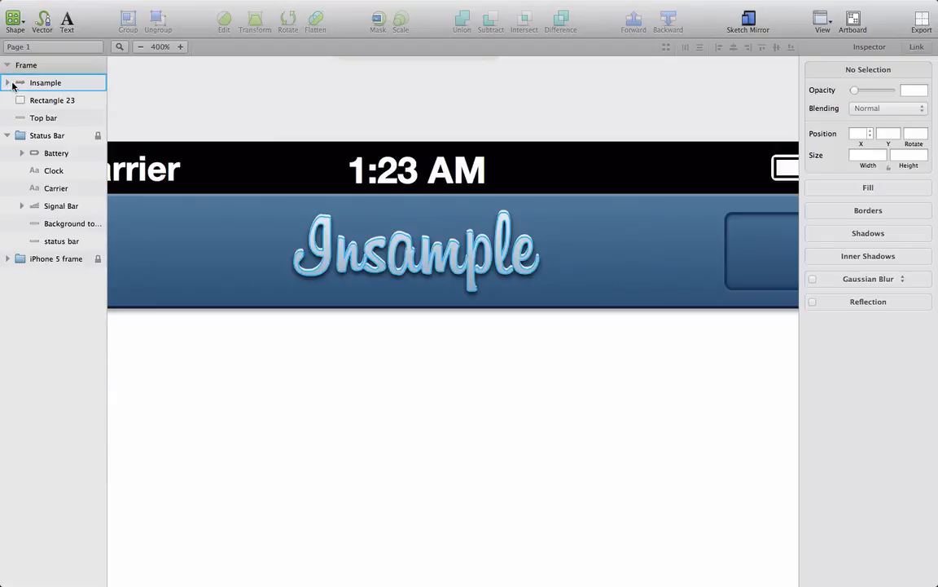
Step: Rename the Rectangle 23 layer as "Refresh button"
double_click(68, 103)
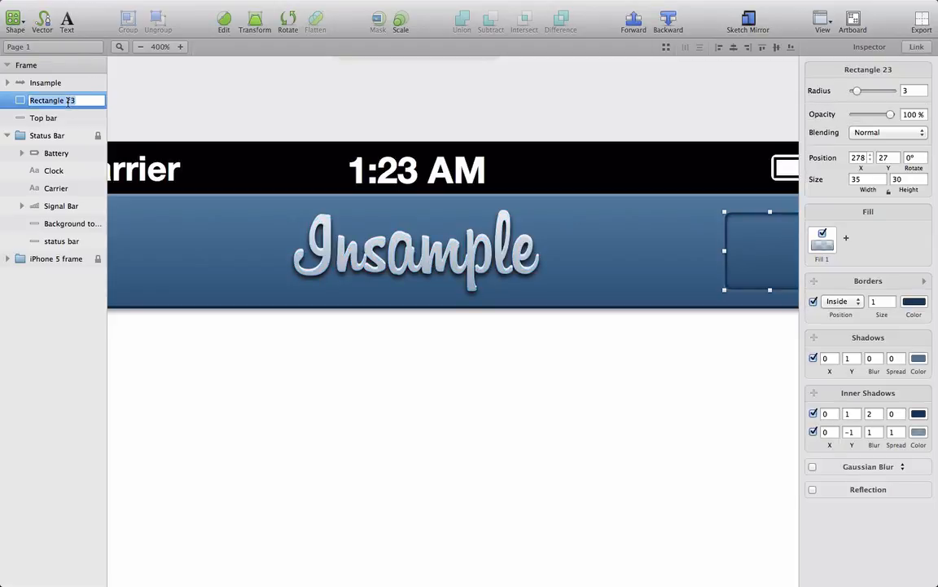
text(Refresh Butt)
key(BackSpace)
key(BackSpace)
key(BackSpace)
key(BackSpace)
text(button)
key(Return)
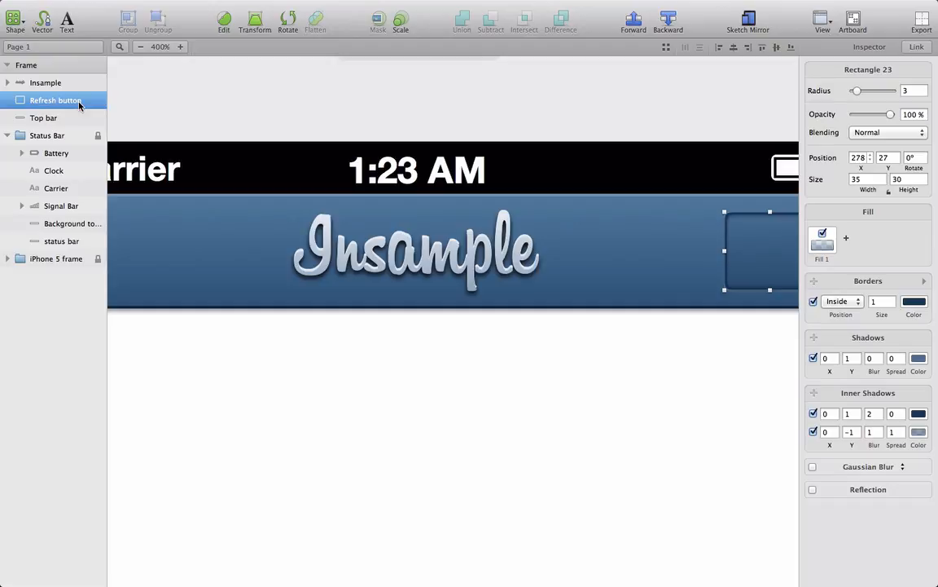
Step: Group the Insample, Refresh button and Top bar layers and name the group "Top bar"
click(8, 136)
click(36, 121)
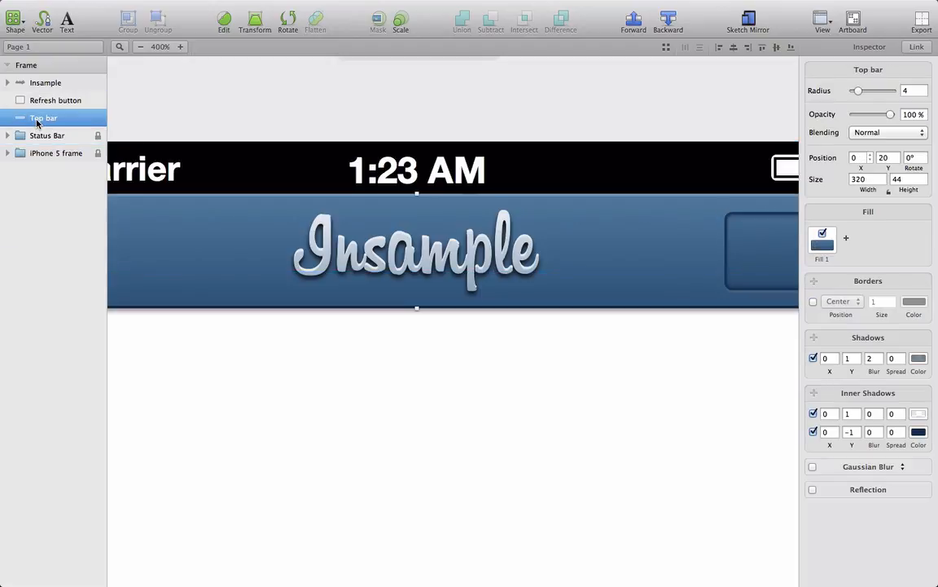
shift+click(55, 83)
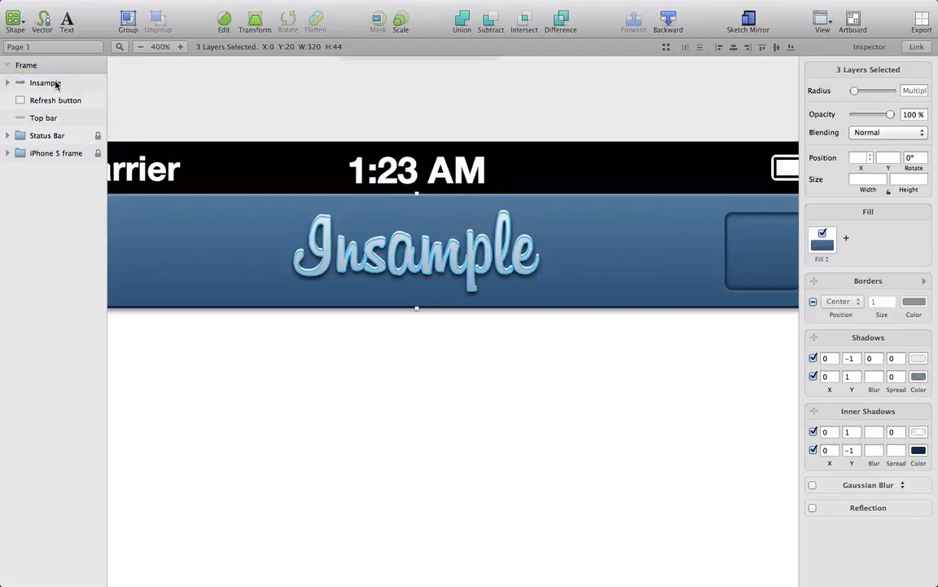
key(super+g)
double_click(56, 84)
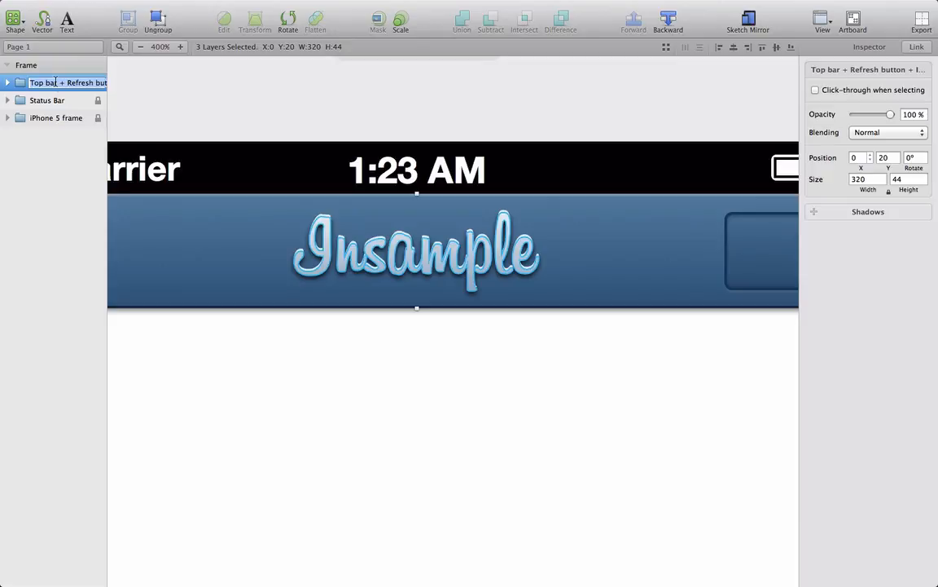
text(Top bar)
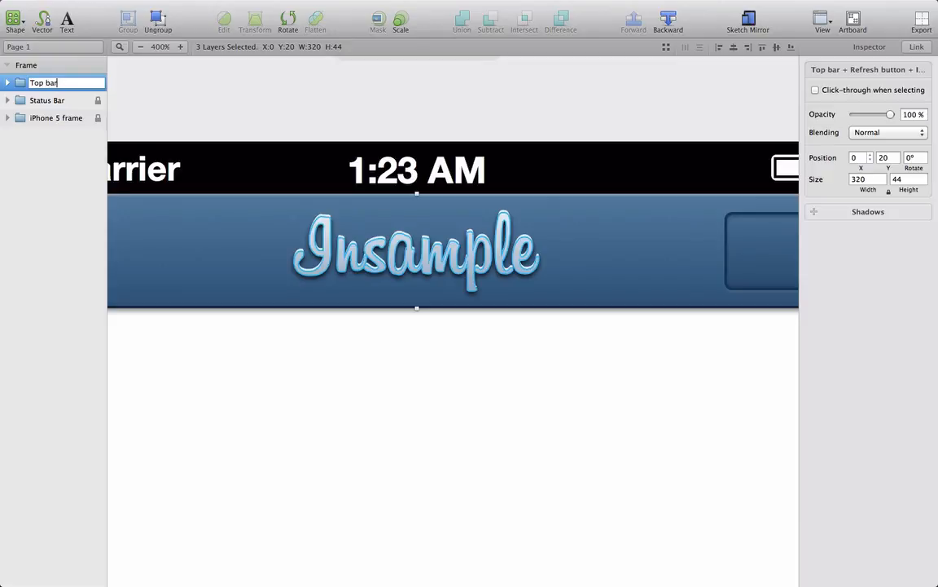
key(Return)
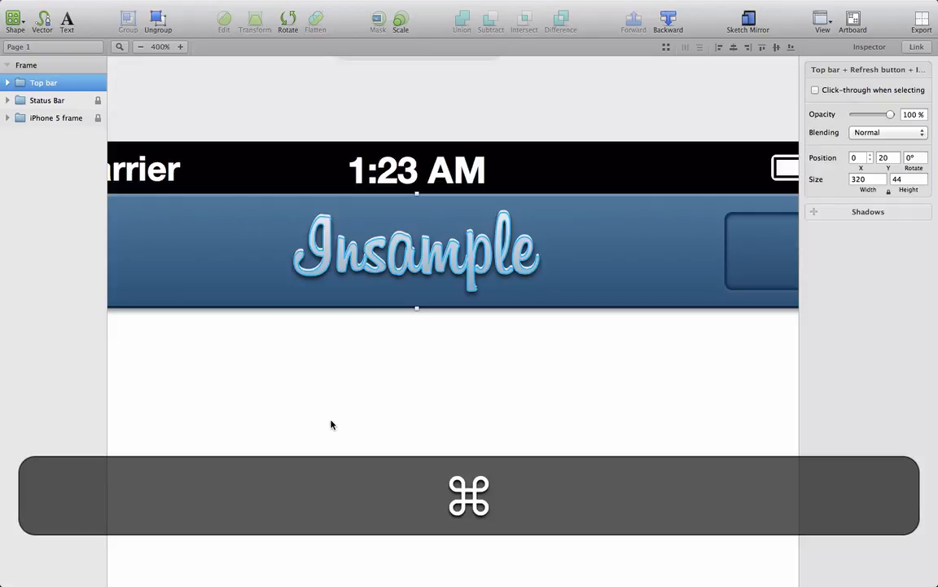
Step: Select the refresh button and bar background directly inside the Top bar group, and list the layers stacked under the Insample logo
super+click(331, 423)
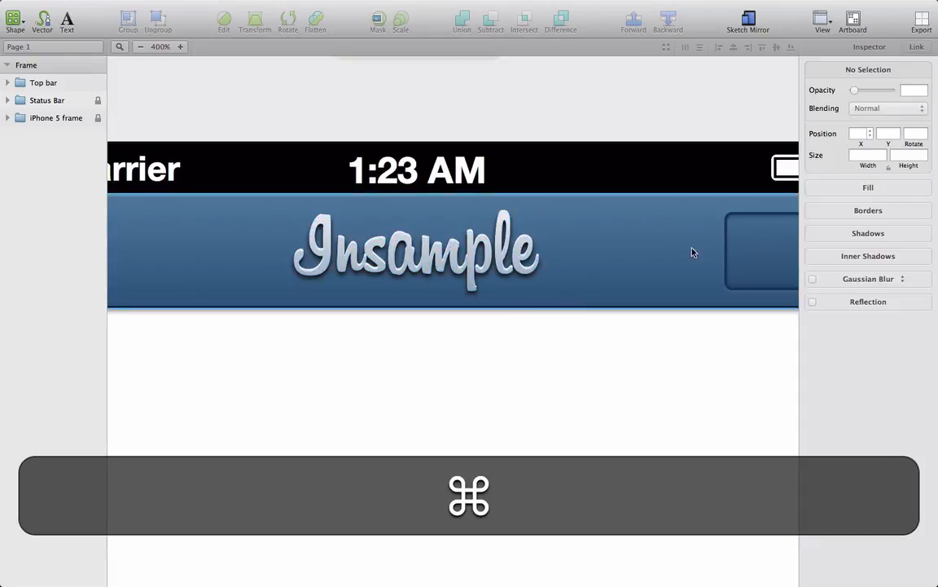
super+click(754, 247)
super+click(635, 249)
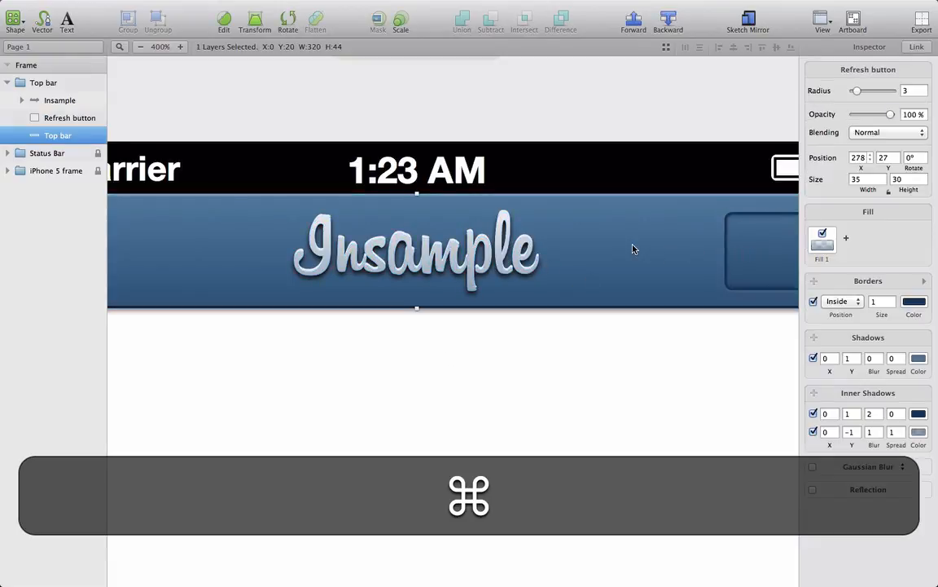
super+click(616, 345)
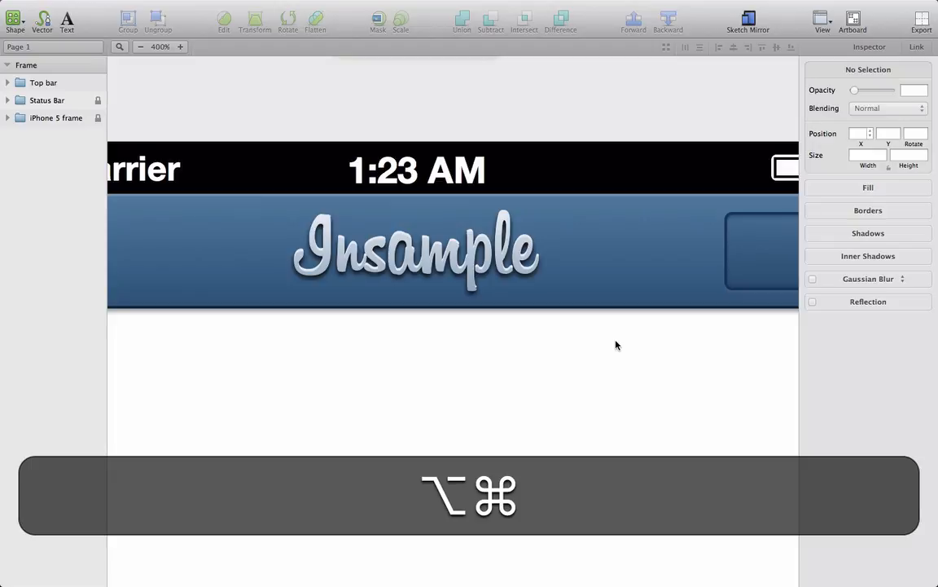
alt+super+right_click(500, 253)
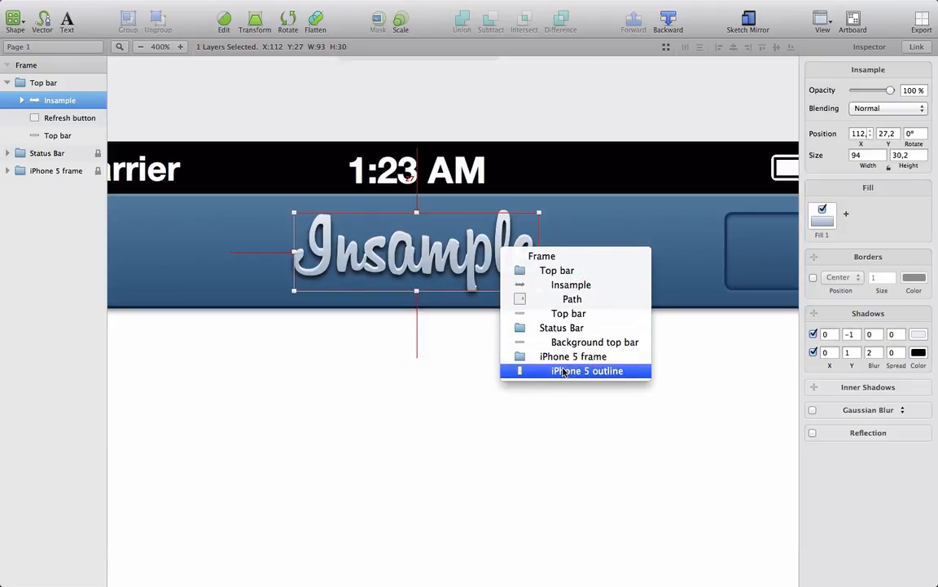
click(588, 444)
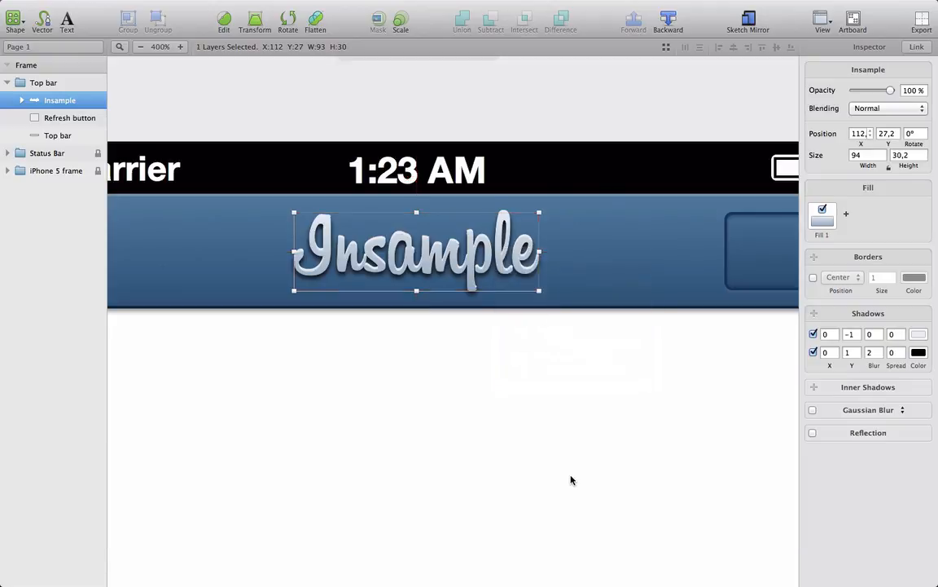
Step: Enable click-through for the Top bar group and try selecting its logo and bar background directly on the canvas
click(75, 83)
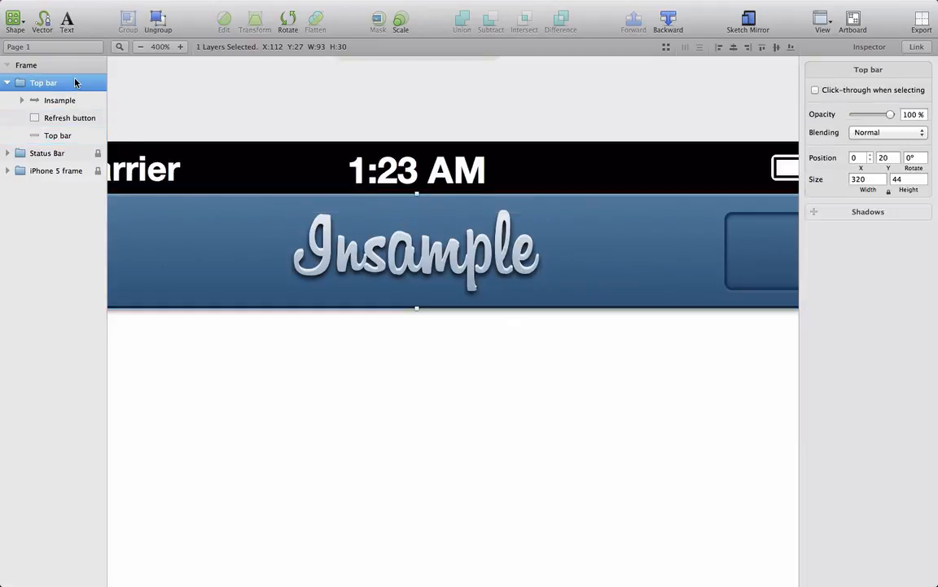
right_click(75, 83)
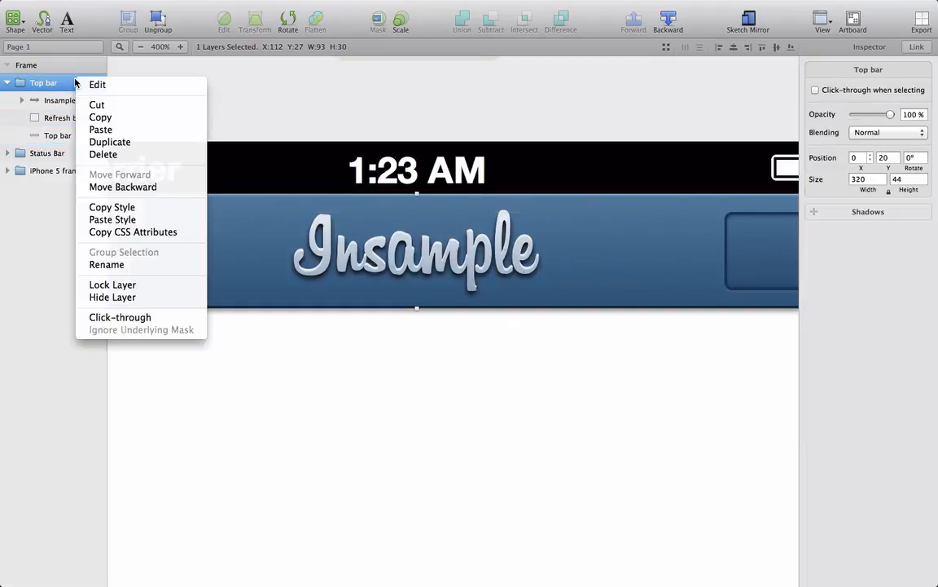
click(131, 319)
click(269, 383)
click(310, 249)
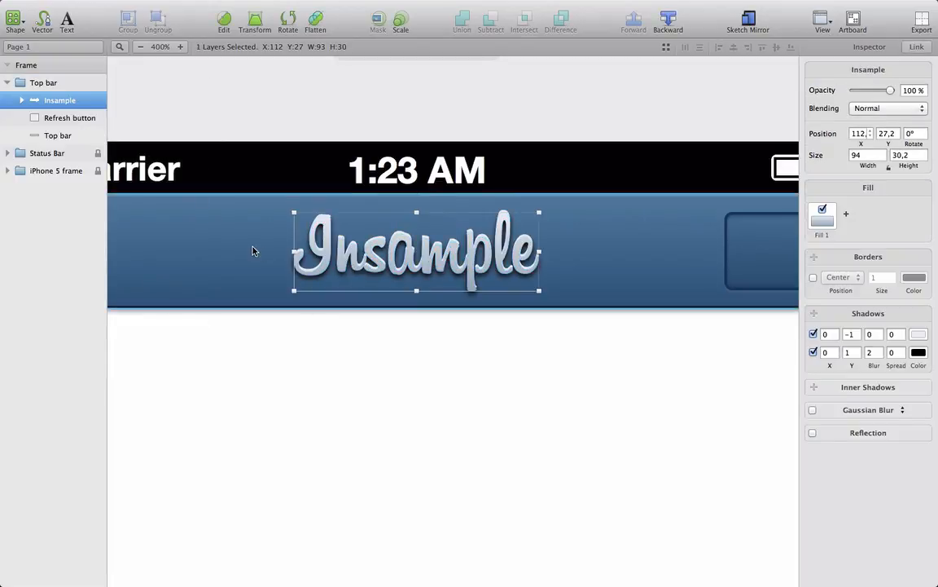
click(252, 251)
double_click(544, 238)
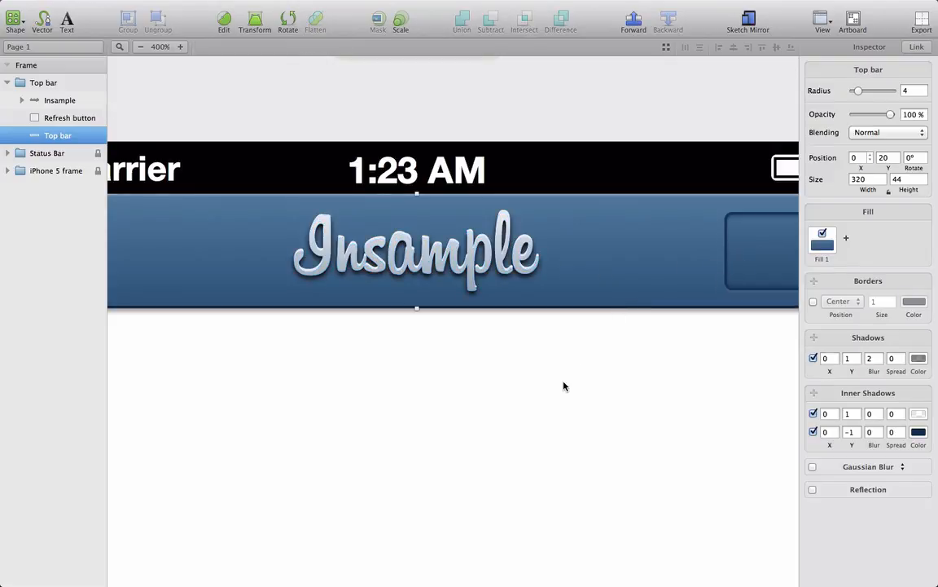
Step: Turn off click-through for the Top bar group and collapse the group in the layer list
right_click(47, 86)
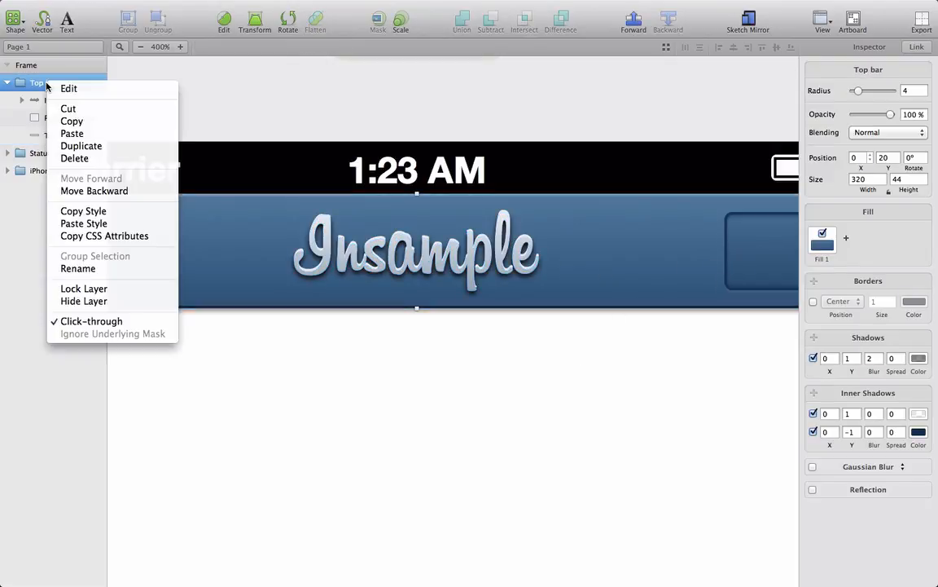
click(80, 321)
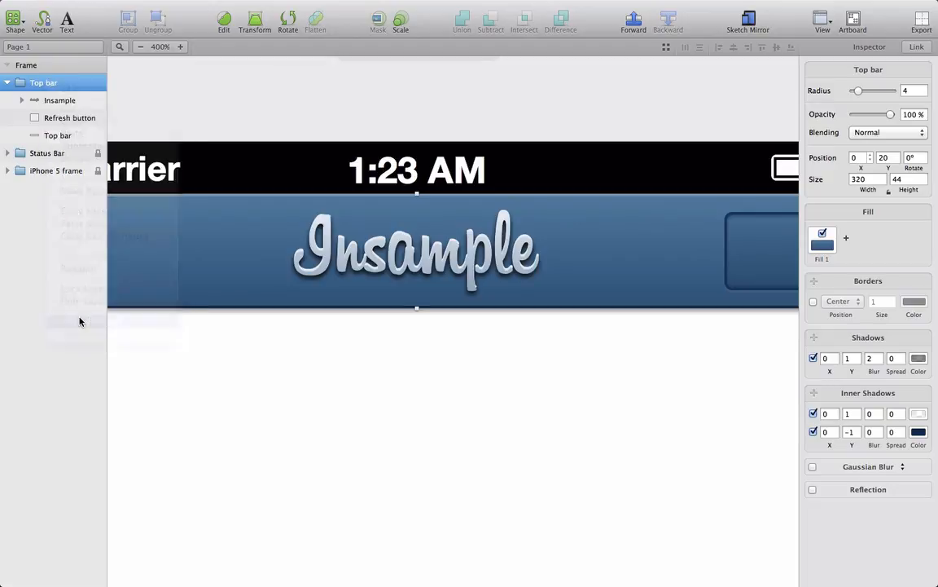
click(8, 83)
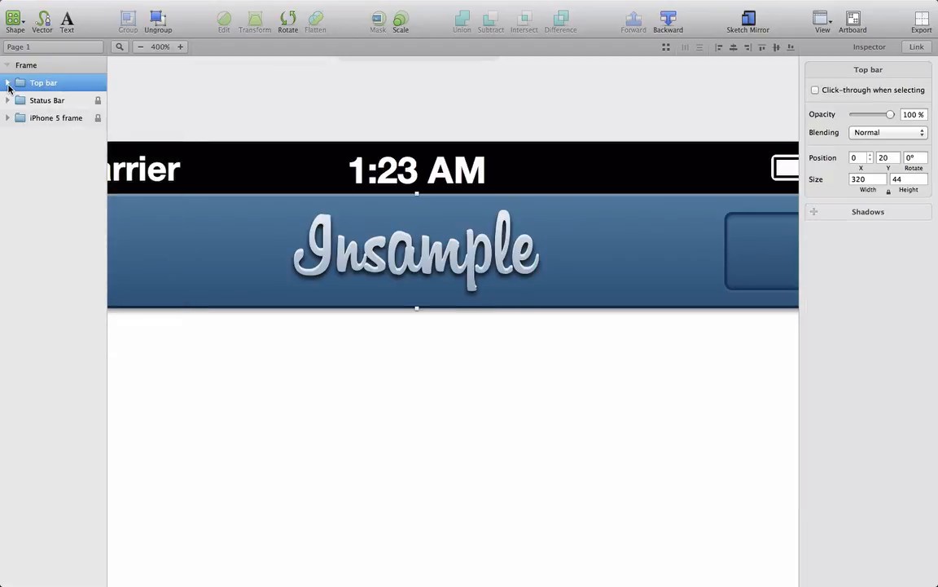
Step: Draw a full-width rectangle, 320 wide and about 59 high, along the bottom edge of the iPhone screen
click(141, 46)
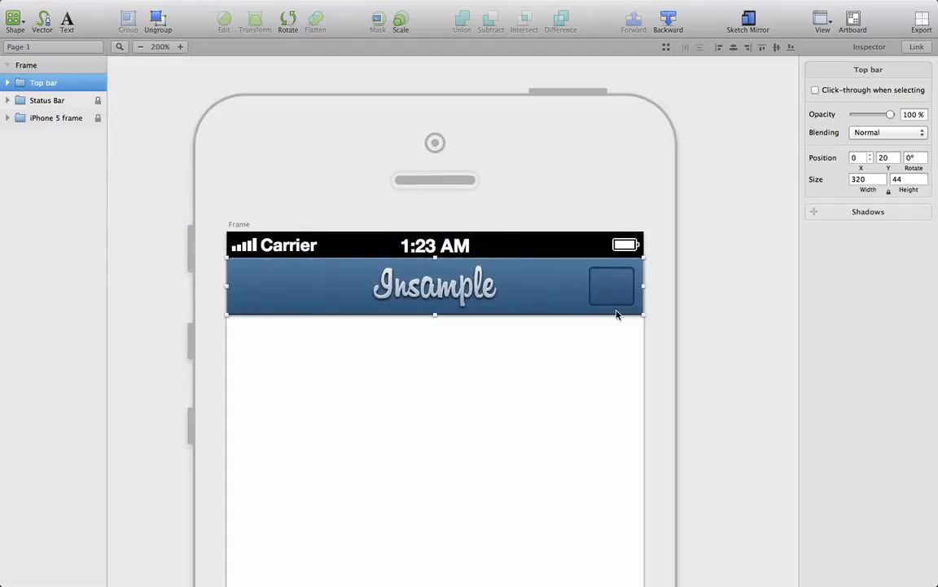
scroll(593, 409, down, 5)
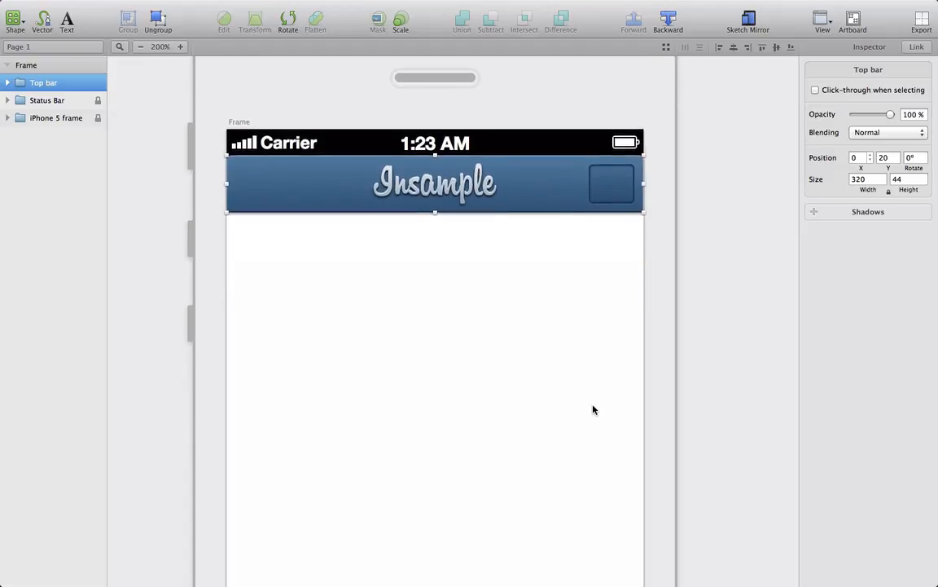
scroll(594, 410, down, 6)
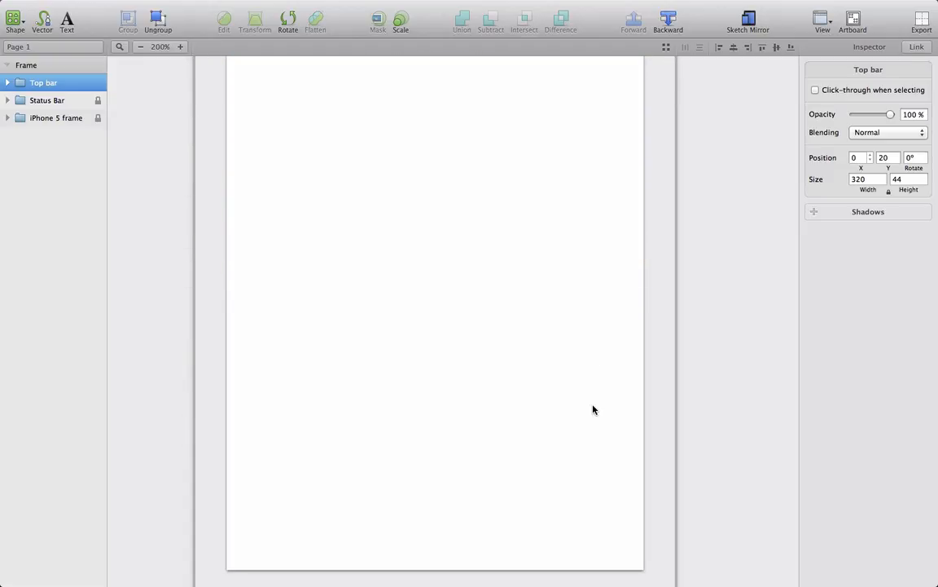
scroll(594, 409, down, 2)
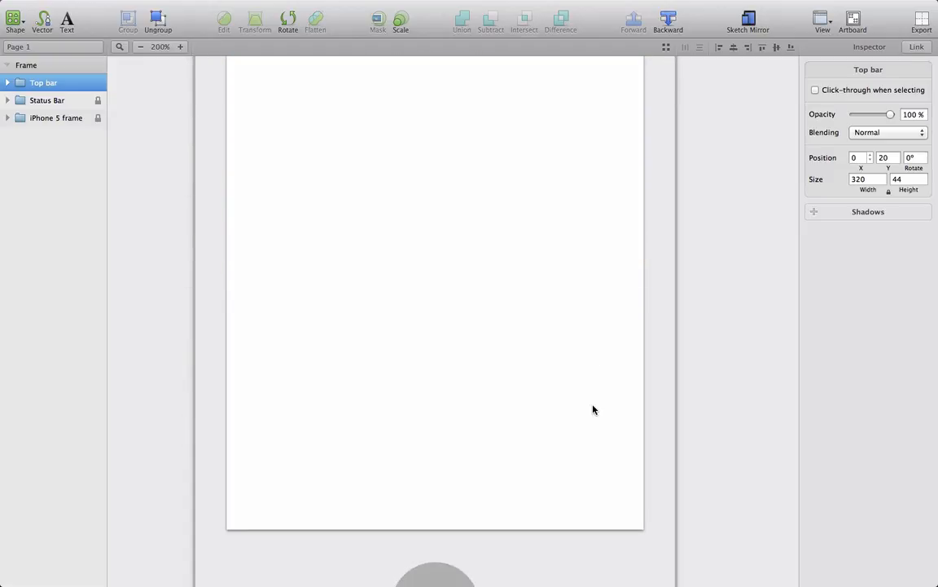
key(r)
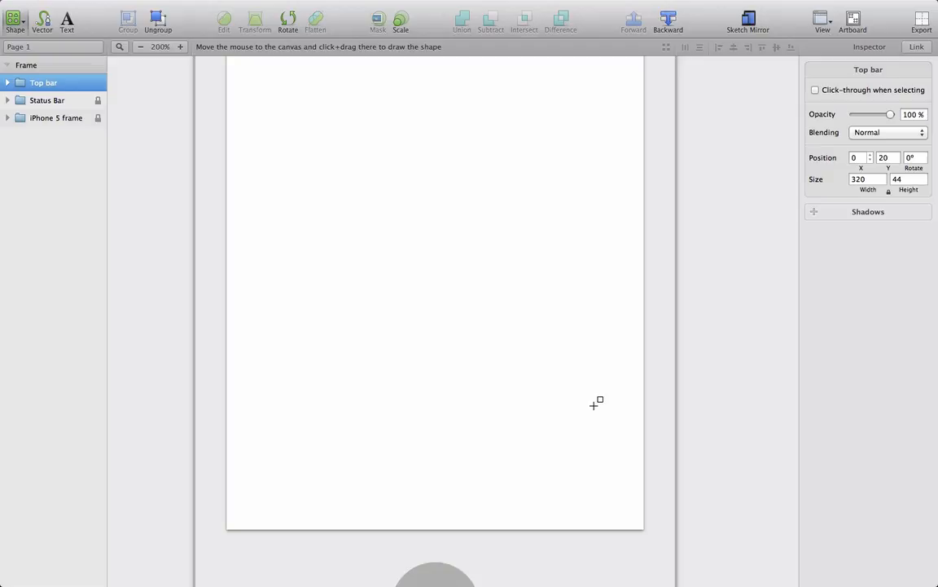
drag(230, 452, 642, 532)
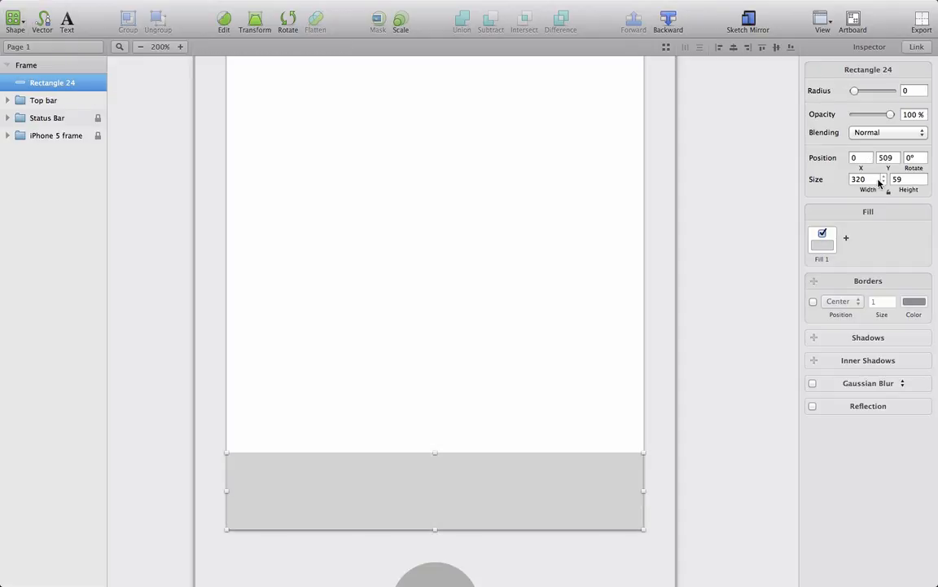
Step: Set the bottom rectangle's height to 45 and move it down against the frame's lower edge at Y 523
click(914, 179)
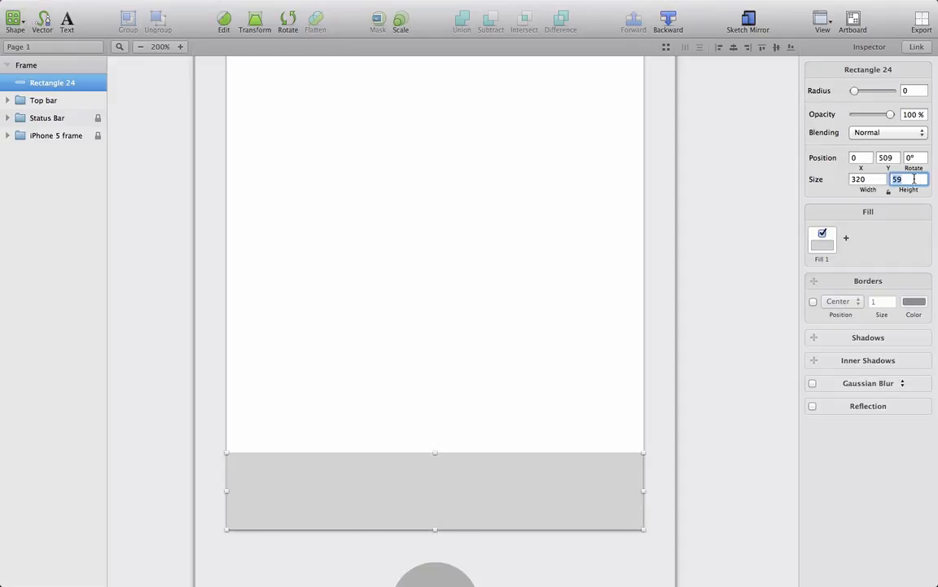
text(43)
key(Return)
click(467, 400)
drag(466, 478, 466, 498)
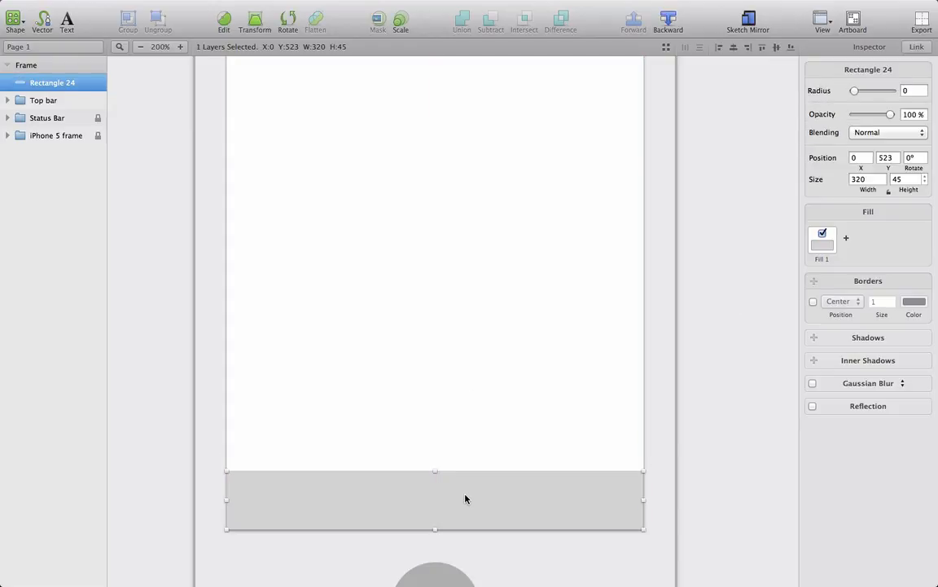
Step: Fill the bottom rectangle with solid black
click(822, 242)
click(818, 343)
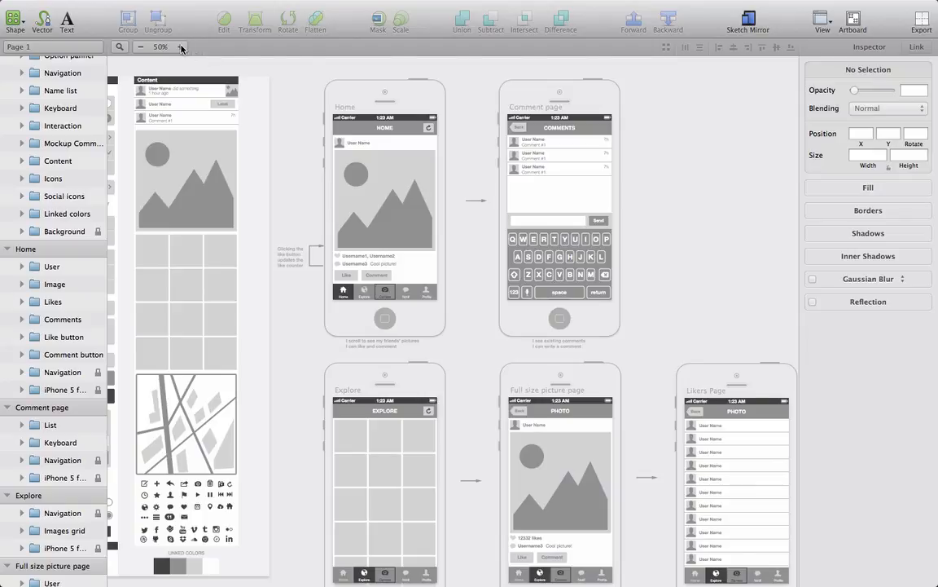
Step: Examine the bottom tab bar of the Home screen in the wireframe document and return to the bottom rectangle in the design
click(181, 47)
click(250, 204)
scroll(250, 204, up, 3)
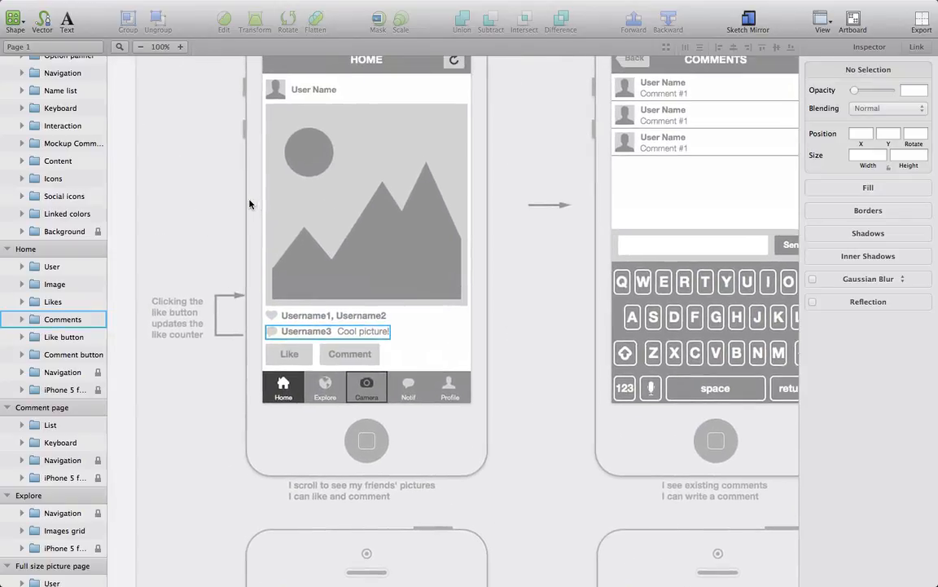
click(249, 204)
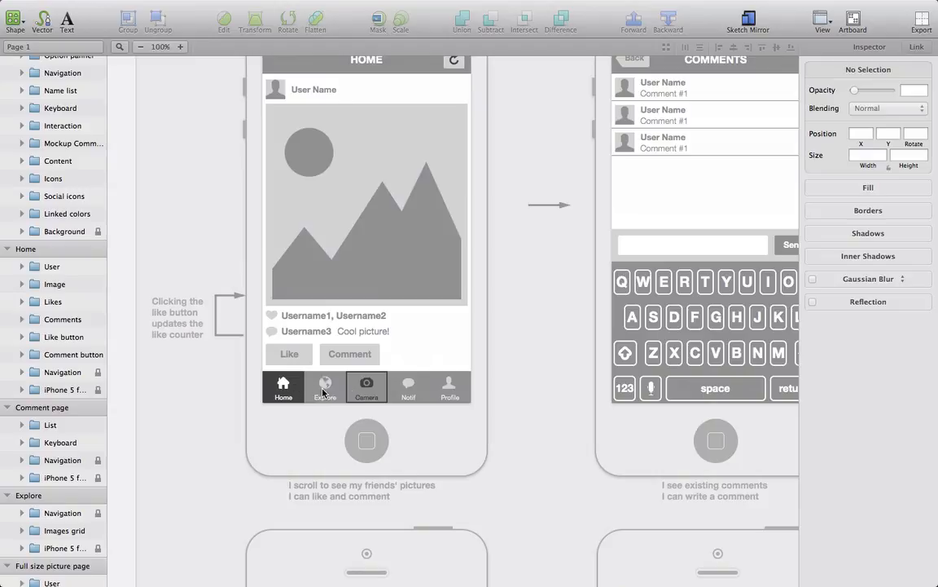
click(381, 395)
scroll(381, 395, down, 1)
click(398, 484)
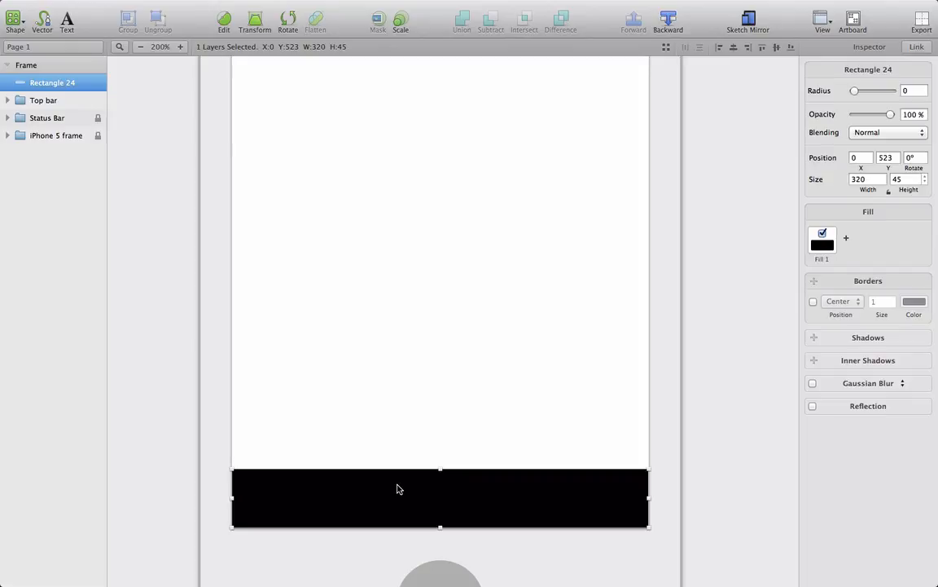
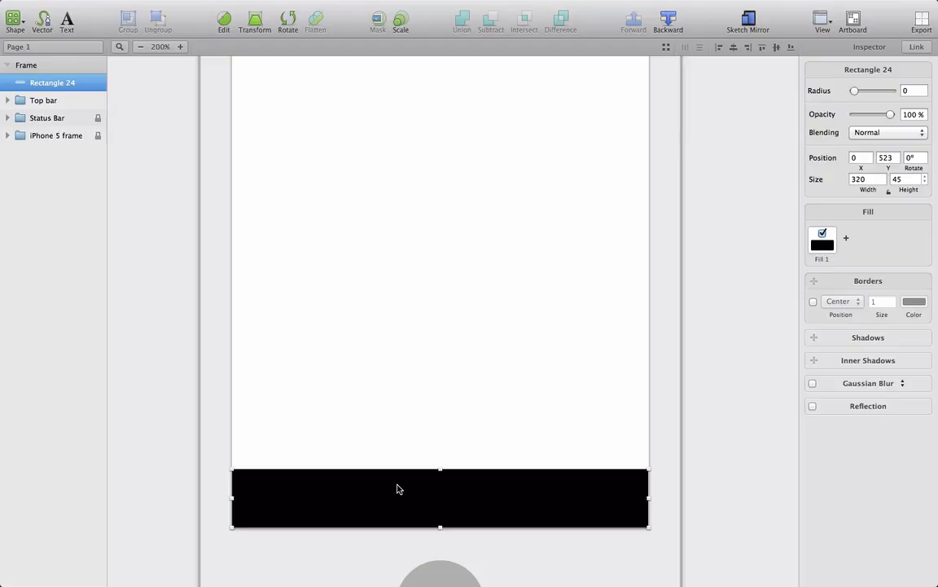
Step: Draw a rectangle over the left end of the black bottom bar and set its size to 63 by 44
key(r)
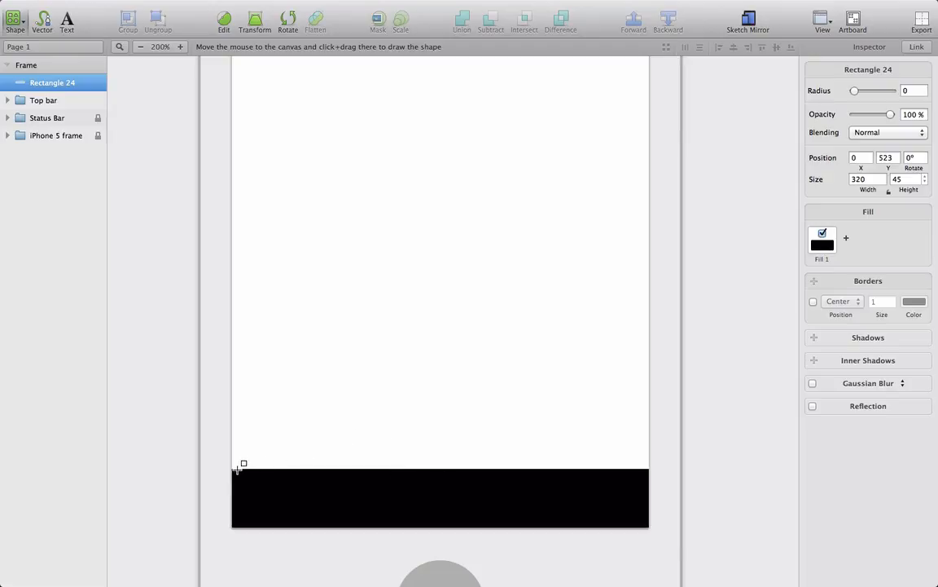
drag(233, 471, 297, 526)
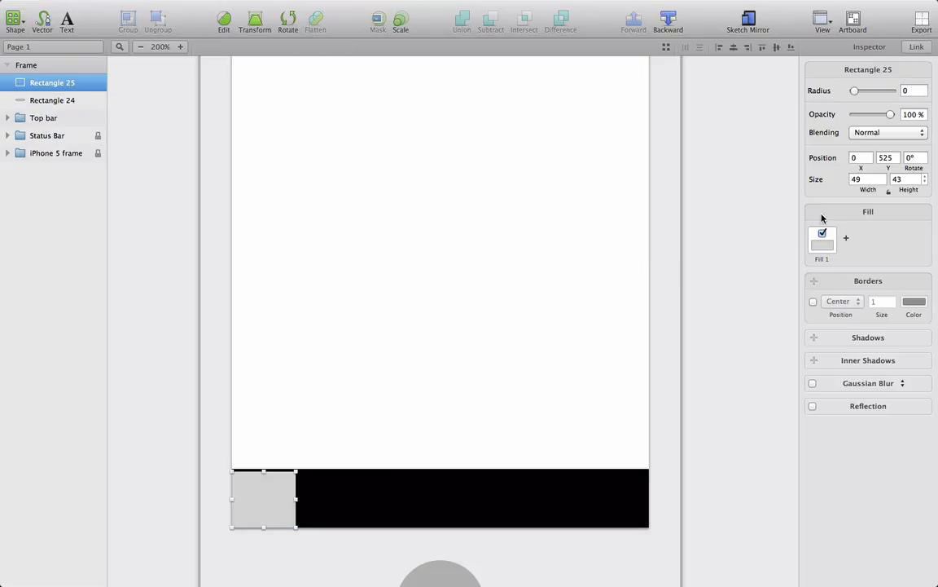
click(858, 183)
text(63)
key(Tab)
text(44)
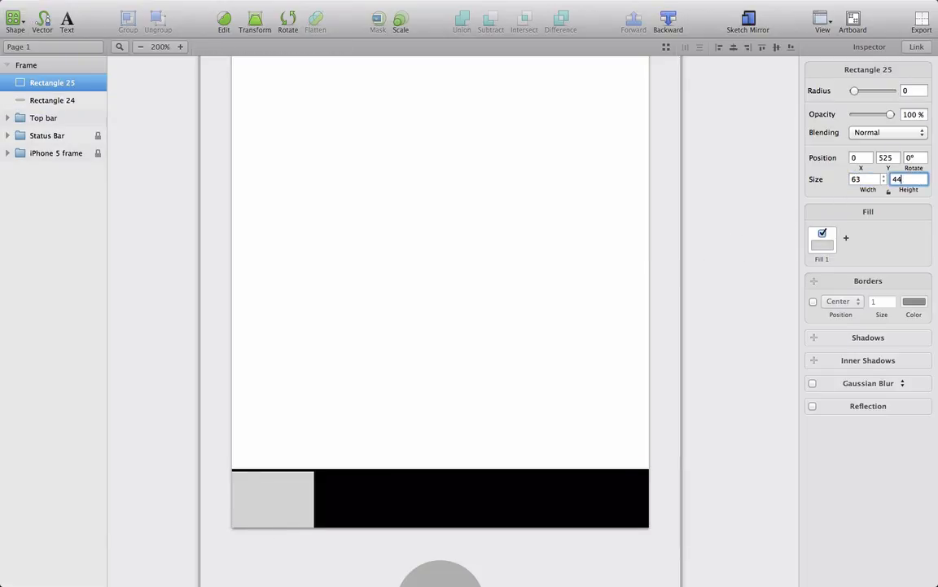
key(Return)
Step: Move the gray tab rectangle up to Y 524, leaving a one-pixel black line above it
click(643, 314)
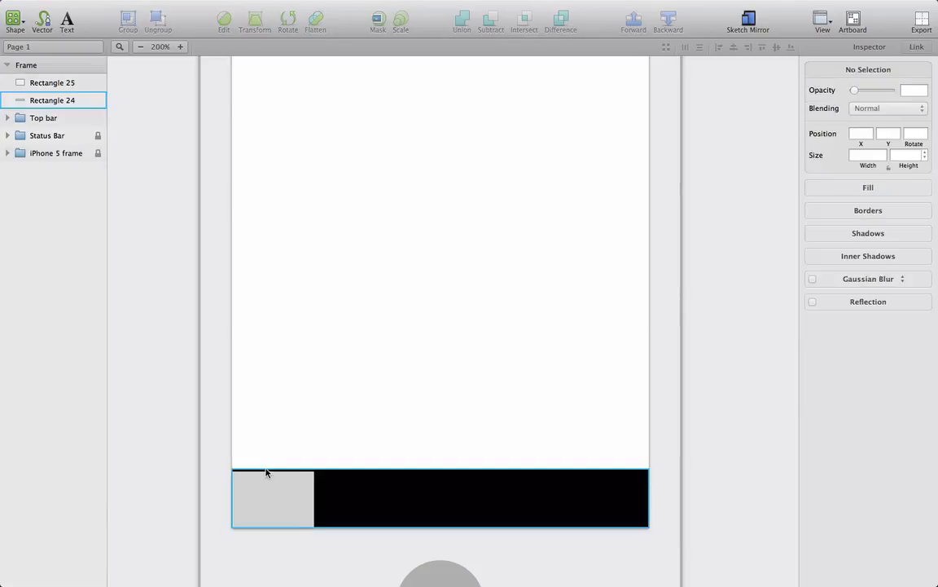
click(262, 499)
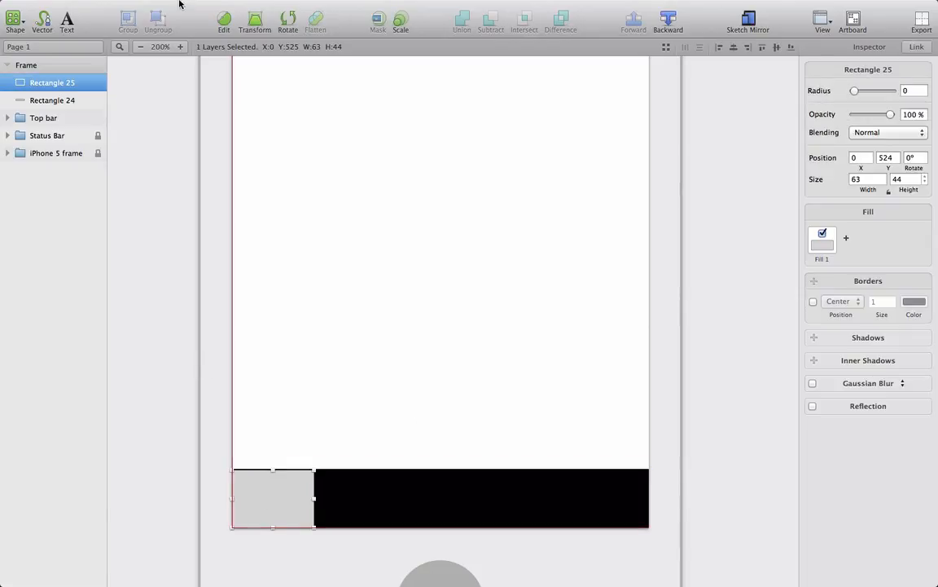
click(181, 47)
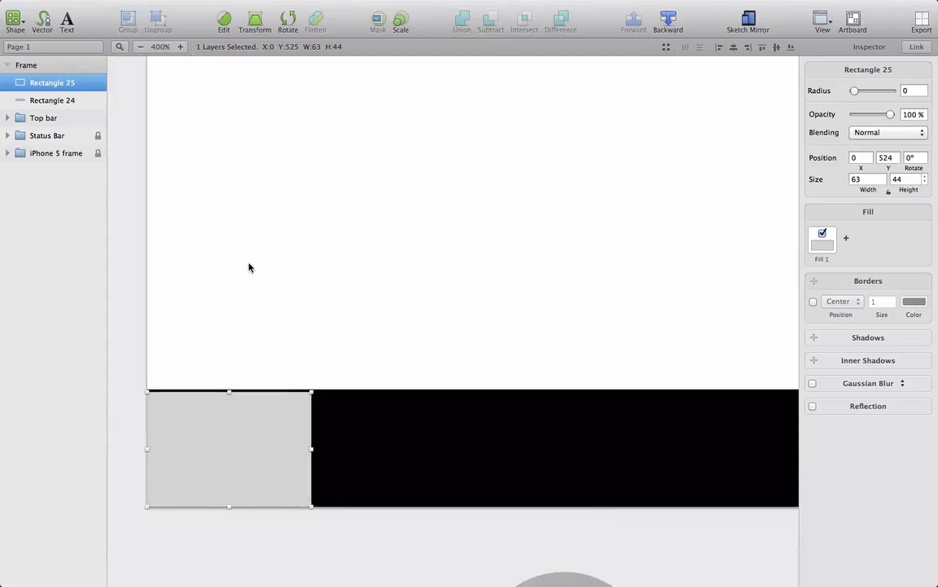
click(359, 381)
click(299, 441)
Step: Duplicate the first tab rectangle and place the copy beside it at X 64, keeping a one-pixel black gap
key(super+d)
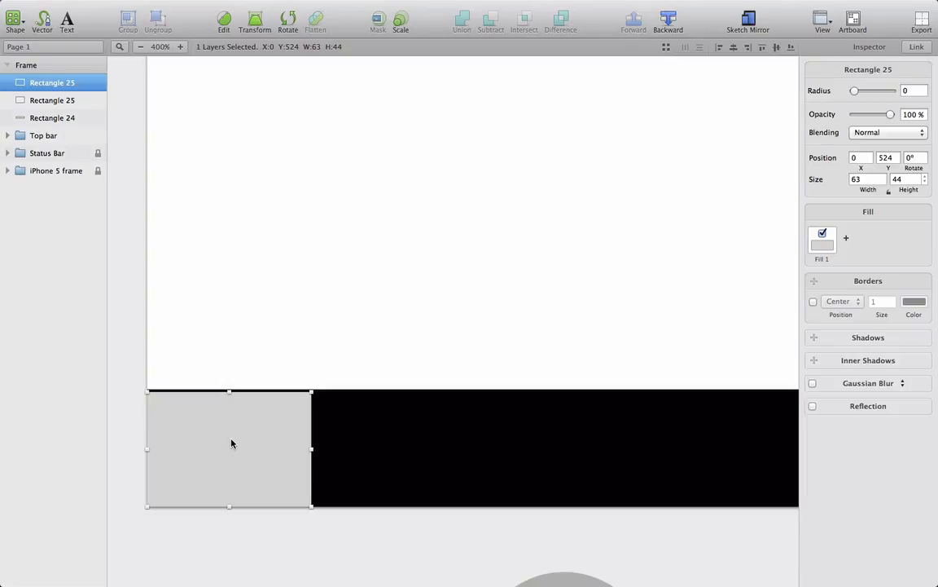
key(shift+Right)
key(shift+Right)
key(shift+Right)
key(shift+Right)
key(shift+Right)
key(shift+Right)
key(shift+Right)
key(Left)
key(Left)
key(Left)
key(Left)
key(Left)
key(Left)
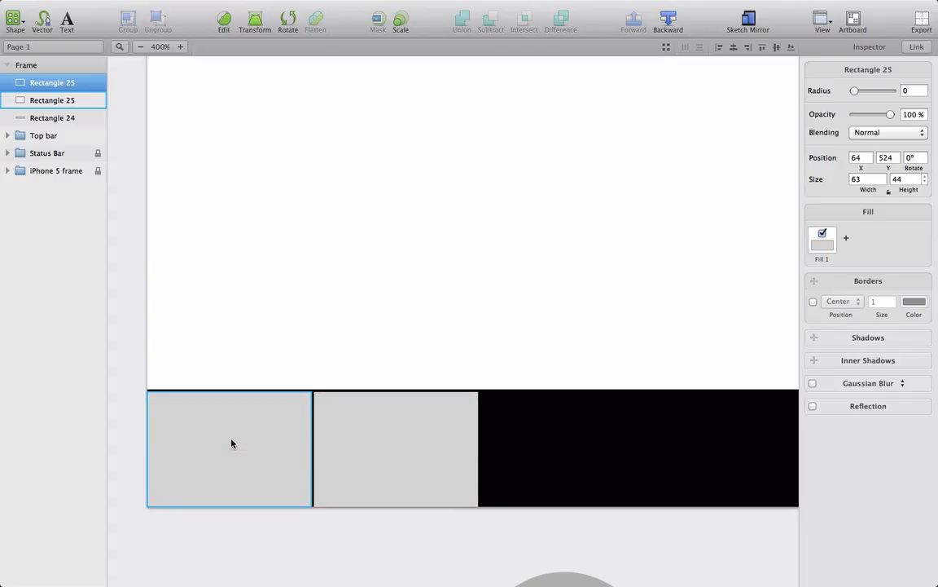
double_click(360, 428)
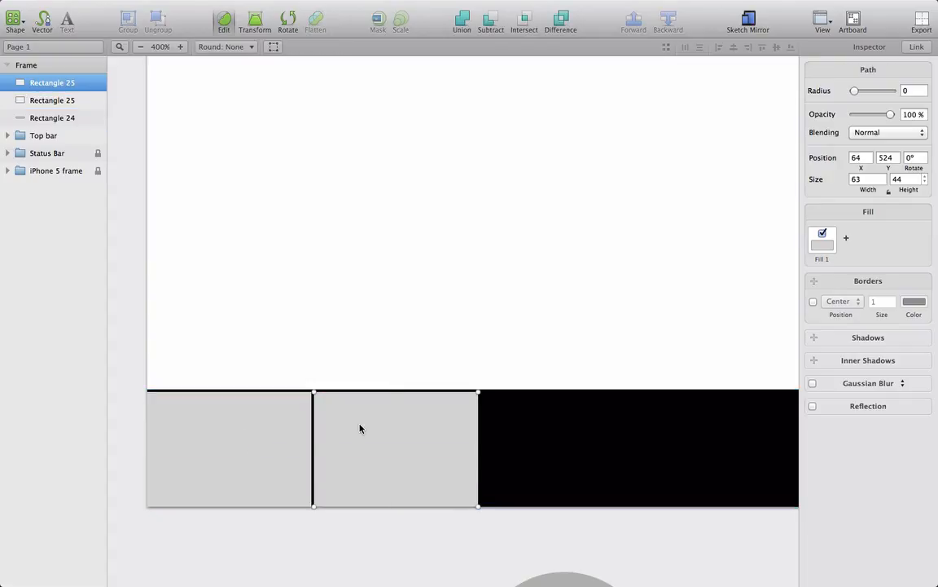
key(Escape)
key(Left)
key(Left)
key(Right)
key(Right)
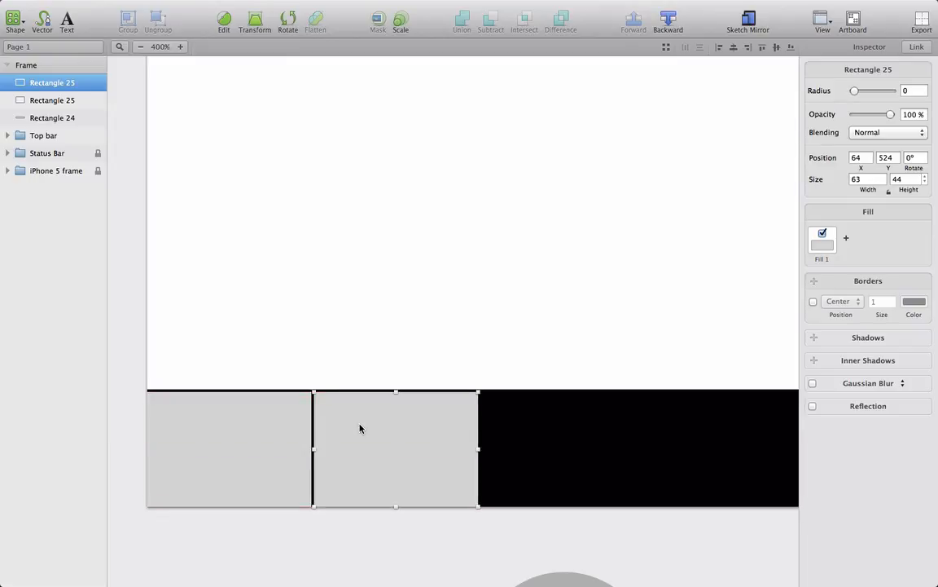
Step: Duplicate the second tab rectangle and place the copy to its right at X 128 with a one-pixel gap
key(super+d)
scroll(478, 337, right, 2)
key(shift+Right)
key(shift+Right)
key(shift+Right)
key(shift+Right)
key(shift+Right)
key(shift+Right)
key(shift+Right)
key(shift+Right)
key(Left)
key(Left)
key(Left)
key(Left)
key(Left)
key(Left)
key(Left)
key(Right)
scroll(479, 338, right, 1)
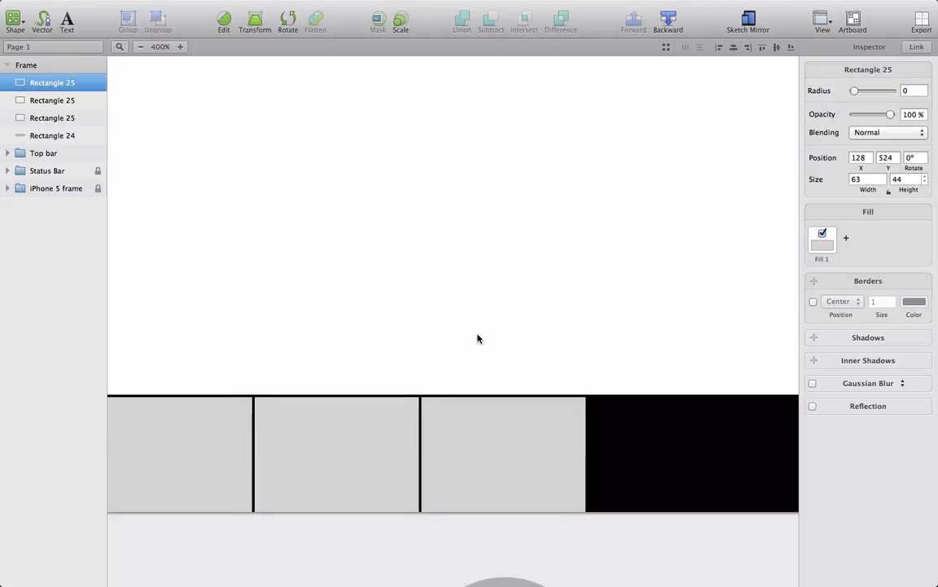
Step: Set the third tab rectangle's width to 64
click(866, 180)
key(Up)
scroll(629, 207, right, 5)
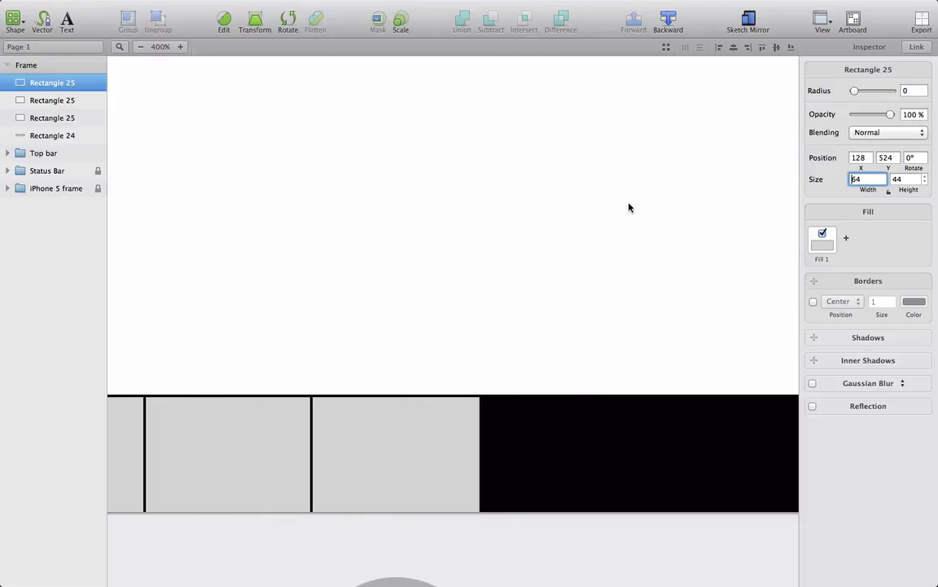
Step: Paste a copy of the second tab rectangle and place it as the fourth tab at X 193, Y 524
click(231, 430)
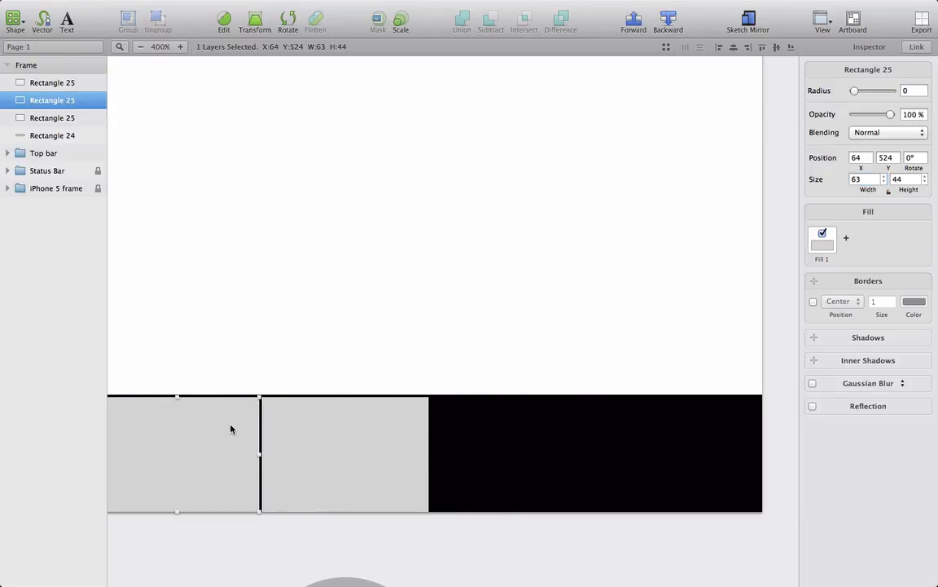
key(super+v)
key(shift+Down)
key(shift+Down)
key(shift+Down)
key(shift+Down)
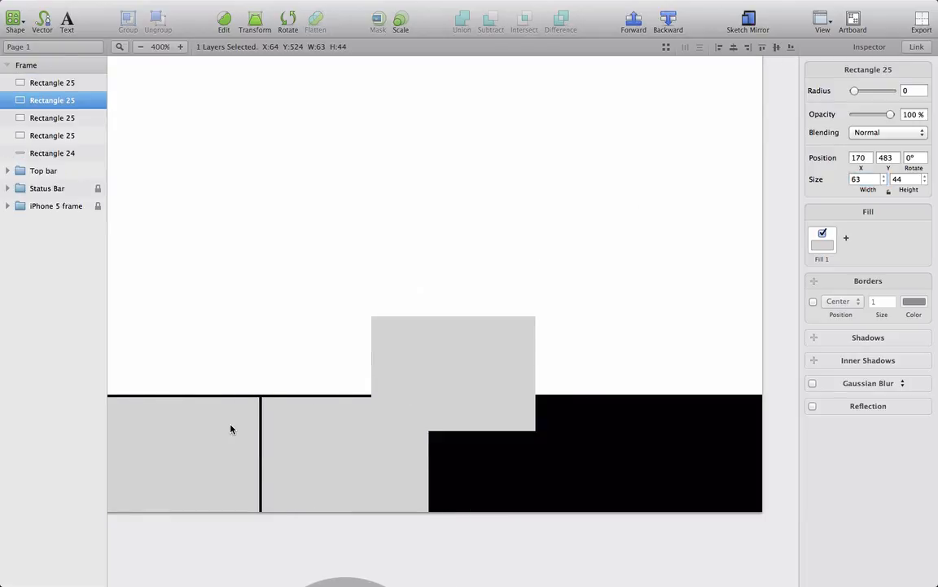
key(shift+Down)
key(shift+Down)
key(shift+Down)
key(shift+Down)
key(Down)
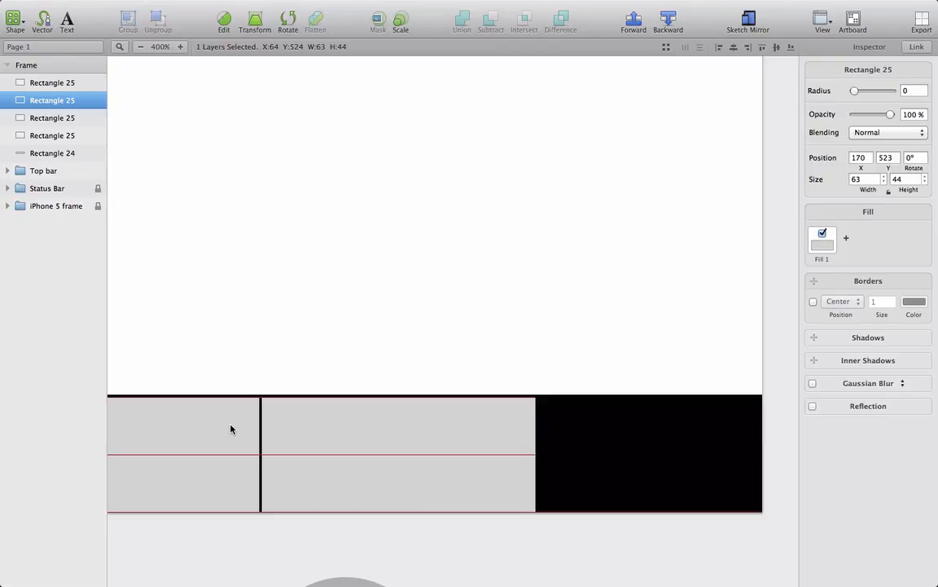
key(shift+Right)
key(shift+Right)
key(shift+Right)
key(Left)
key(Left)
key(Left)
key(Left)
key(Left)
key(Left)
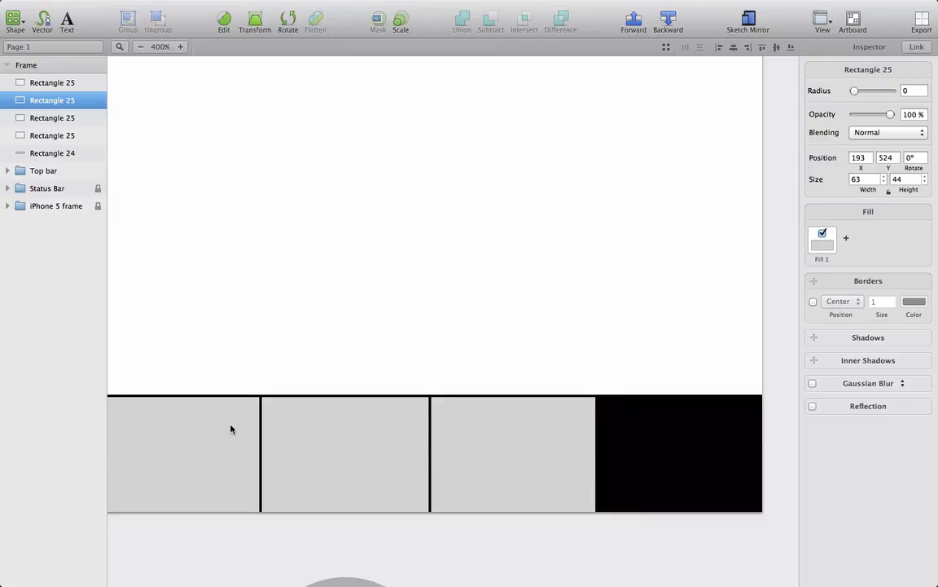
Step: Duplicate the fourth tab rectangle and place the copy at X 257, filling the right end of the bar
double_click(466, 449)
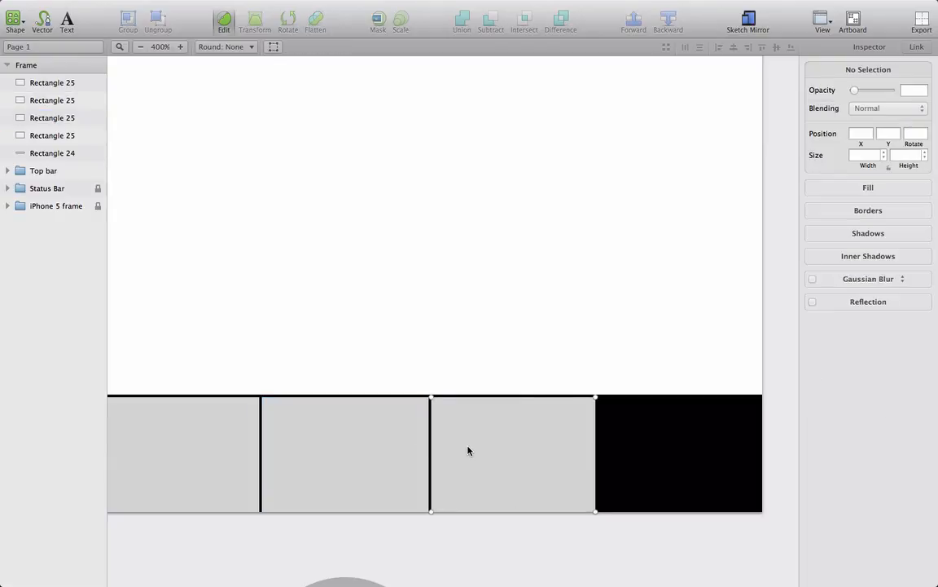
key(Escape)
key(super+d)
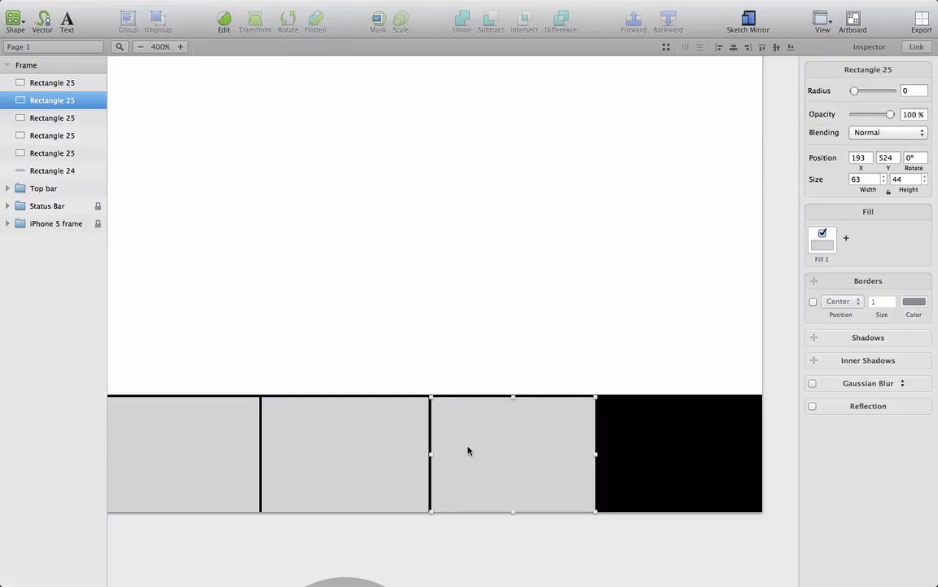
key(shift+Right)
key(shift+Right)
key(shift+Right)
key(shift+Right)
key(shift+Right)
key(shift+Right)
key(Right)
key(Right)
key(Right)
key(Right)
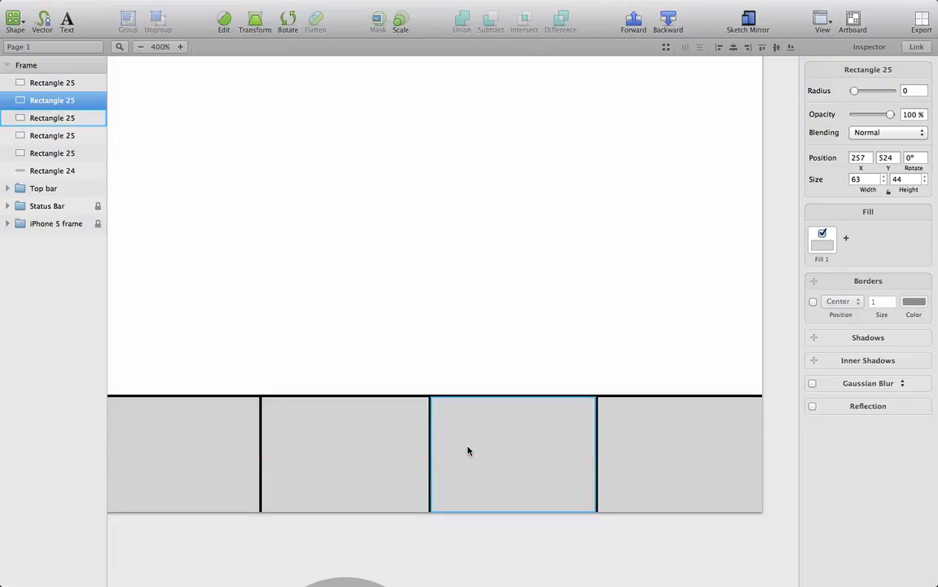
Step: Check the sizes and positions of the tab rectangles along the bottom bar
scroll(450, 367, right, 3)
scroll(451, 367, left, 4)
scroll(451, 368, left, 1)
click(421, 382)
click(409, 442)
click(721, 457)
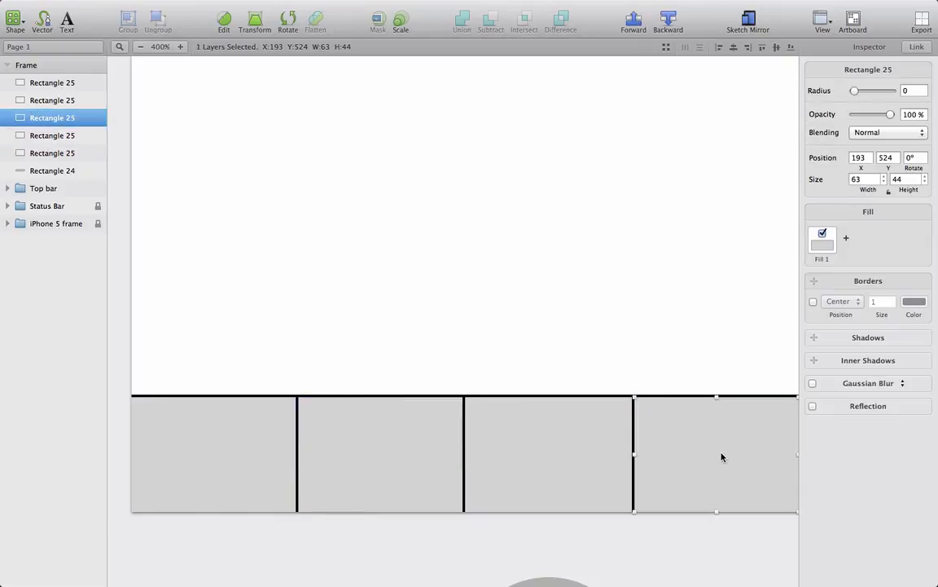
scroll(722, 457, right, 2)
click(760, 447)
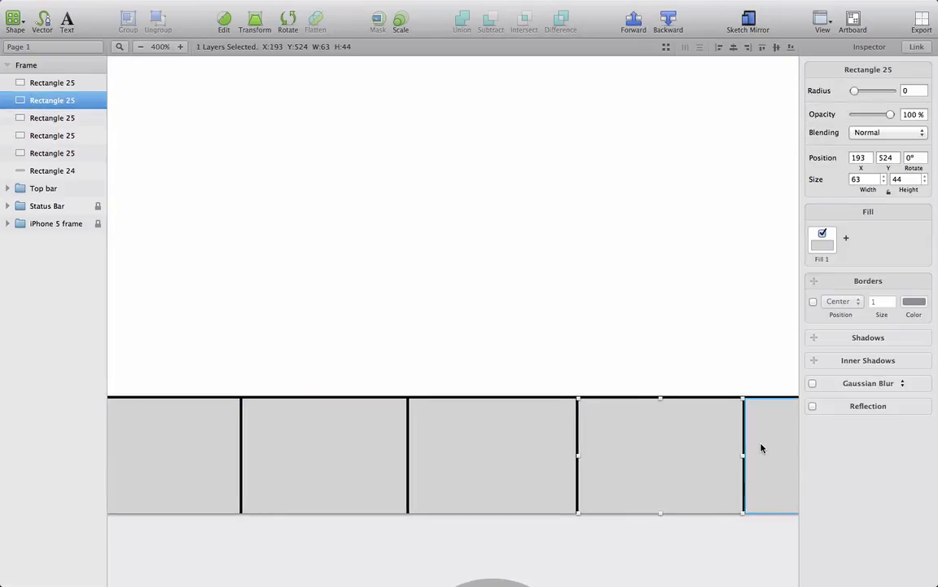
click(481, 446)
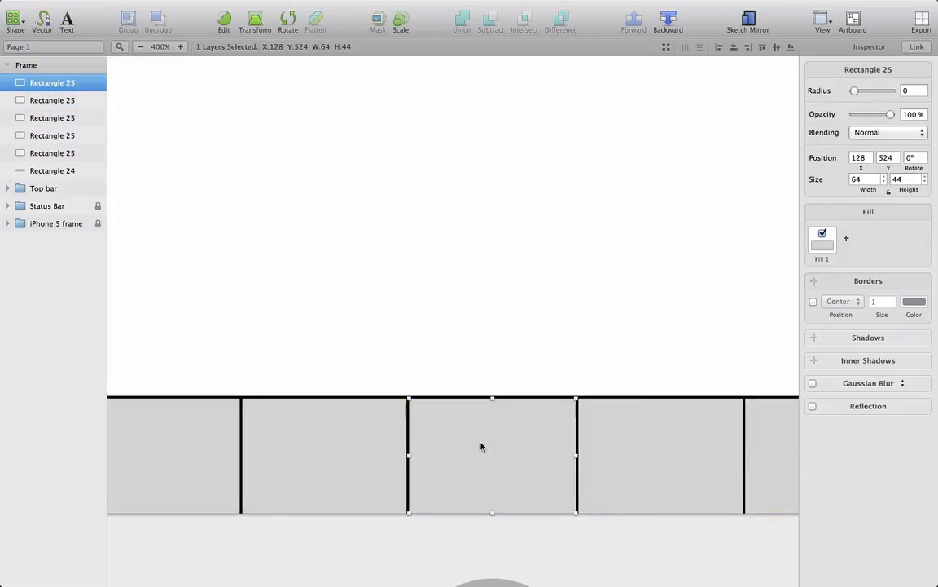
click(165, 451)
scroll(366, 285, down, 1)
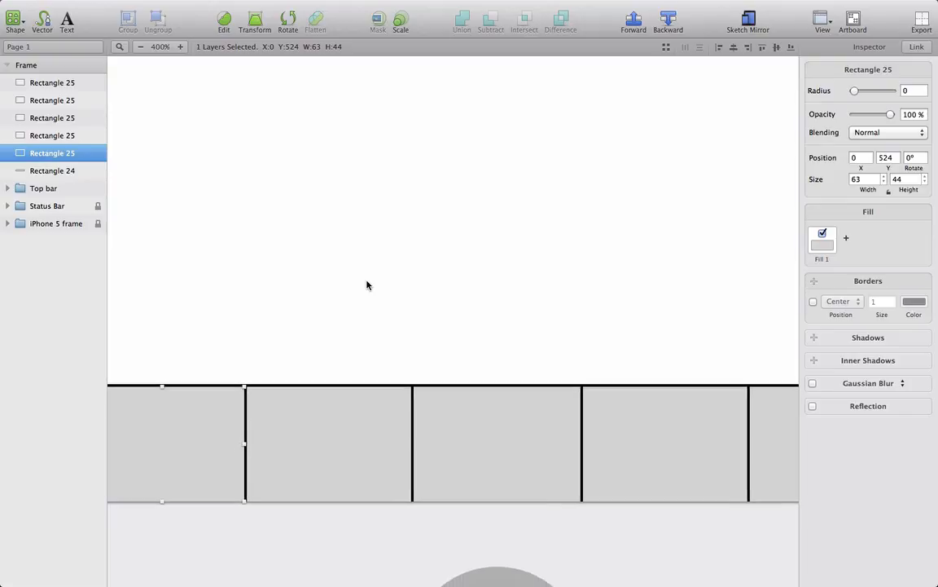
Step: Fill the second tab rectangle with the preset orange, F89614
click(346, 459)
scroll(316, 349, left, 2)
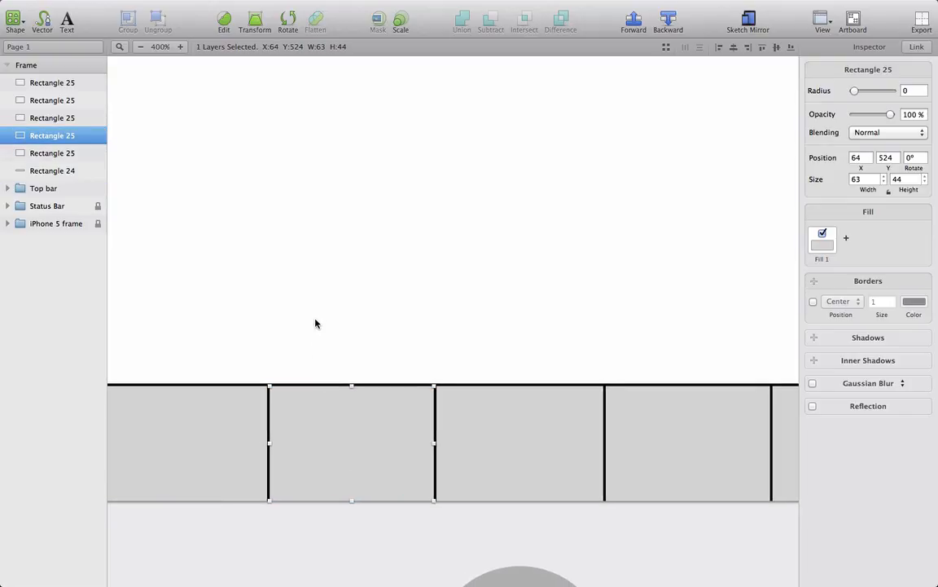
click(823, 242)
click(859, 302)
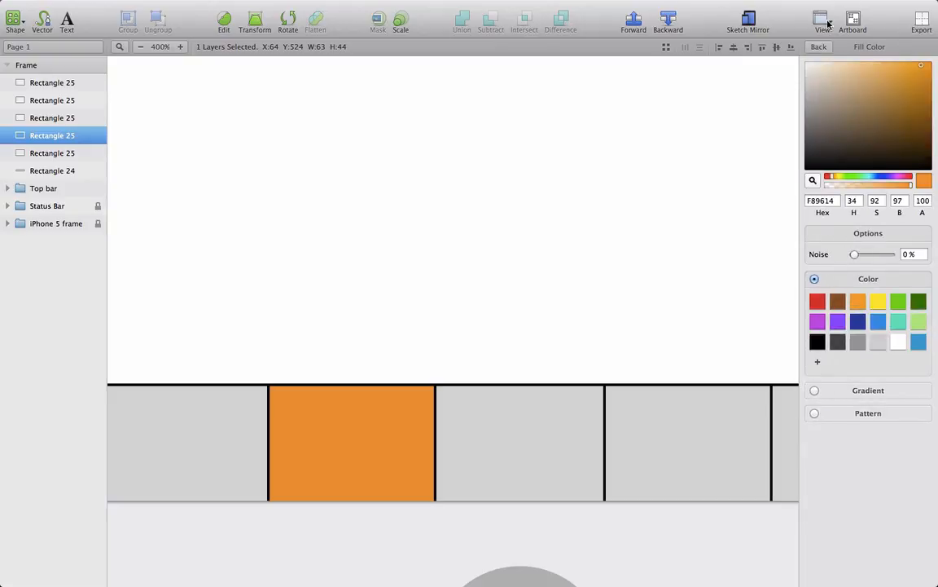
click(432, 245)
click(433, 245)
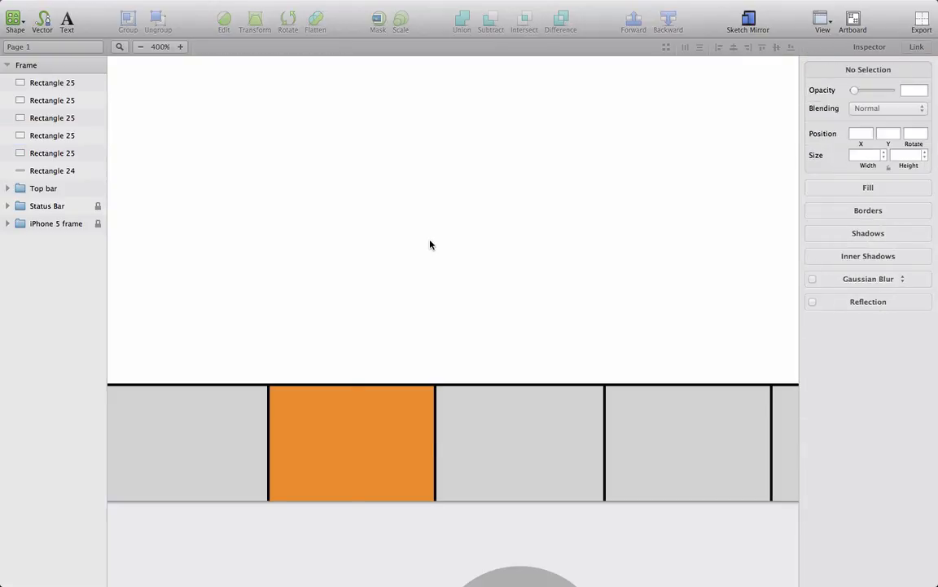
Step: Duplicate the orange tab in place and fill the copy with the preset yellow
click(330, 469)
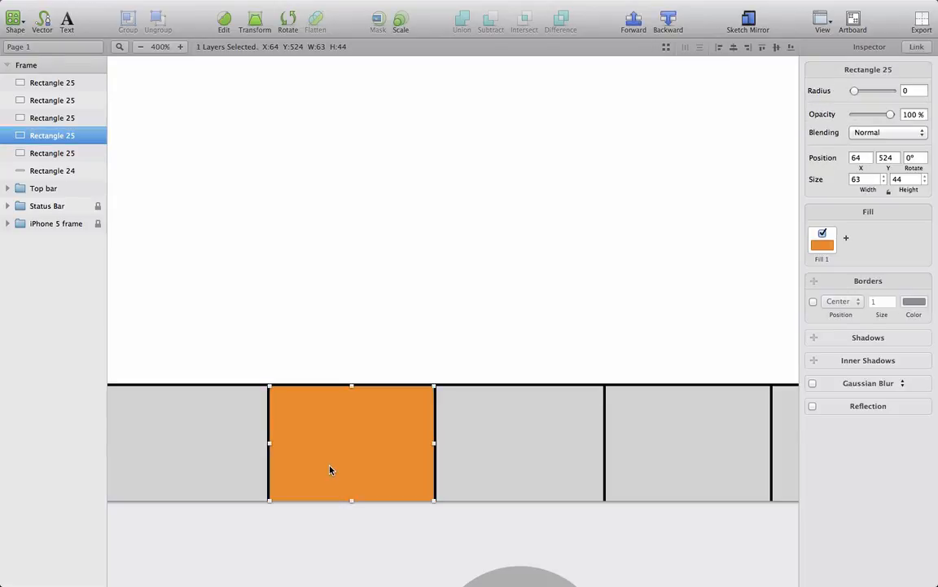
key(super+d)
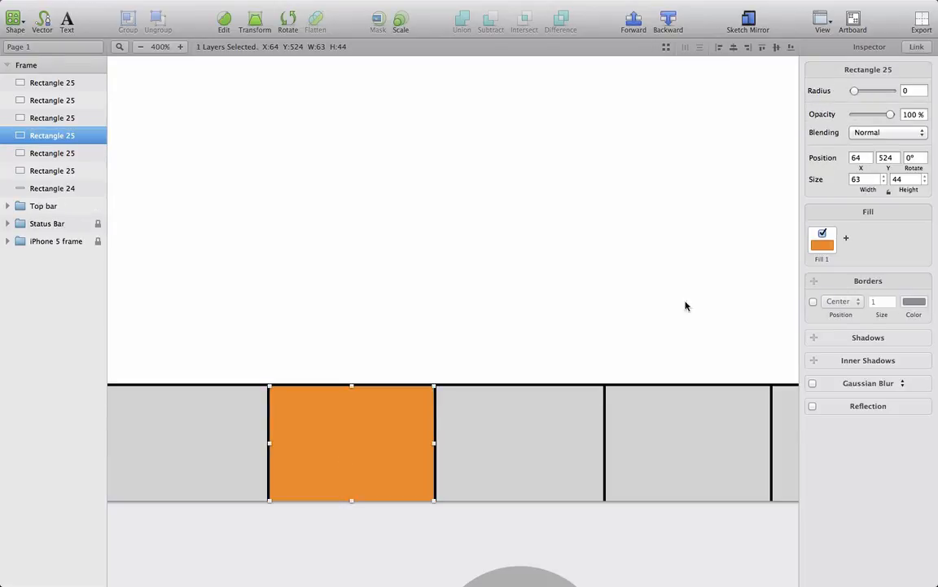
click(823, 246)
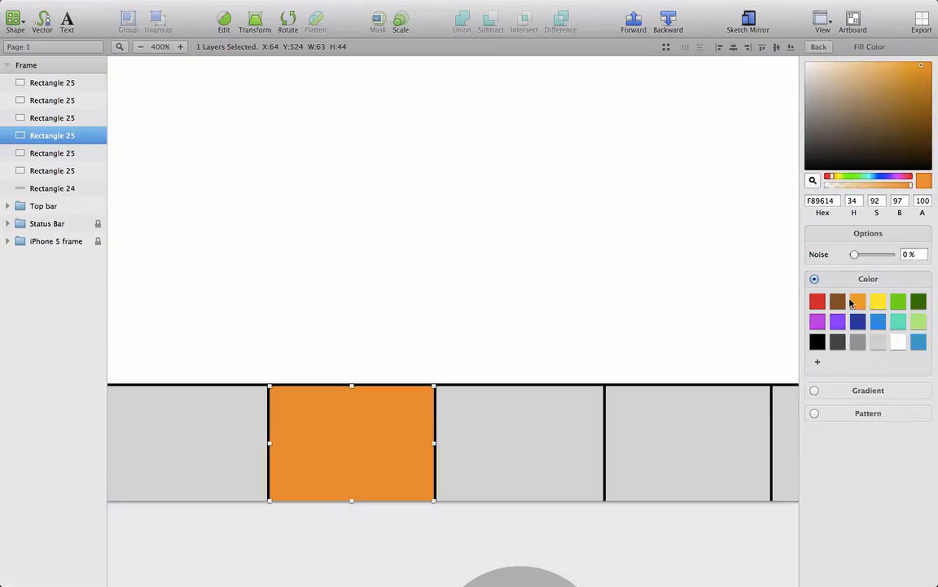
click(879, 301)
click(819, 46)
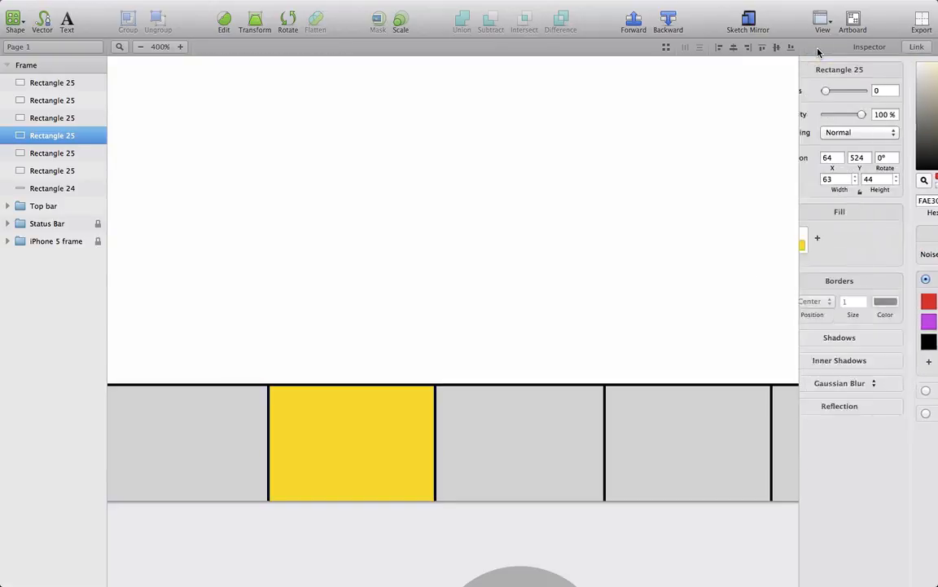
Step: Set the yellow rectangle's width to 61 and shift it to X 65, centered horizontally over the orange tab
click(864, 180)
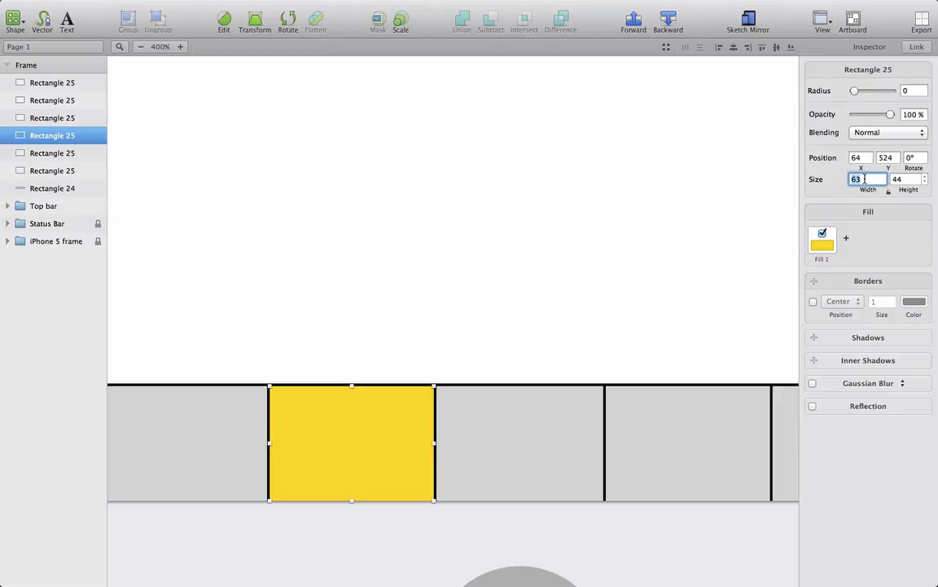
click(861, 180)
text(-2)
key(Return)
click(380, 430)
drag(380, 430, 384, 430)
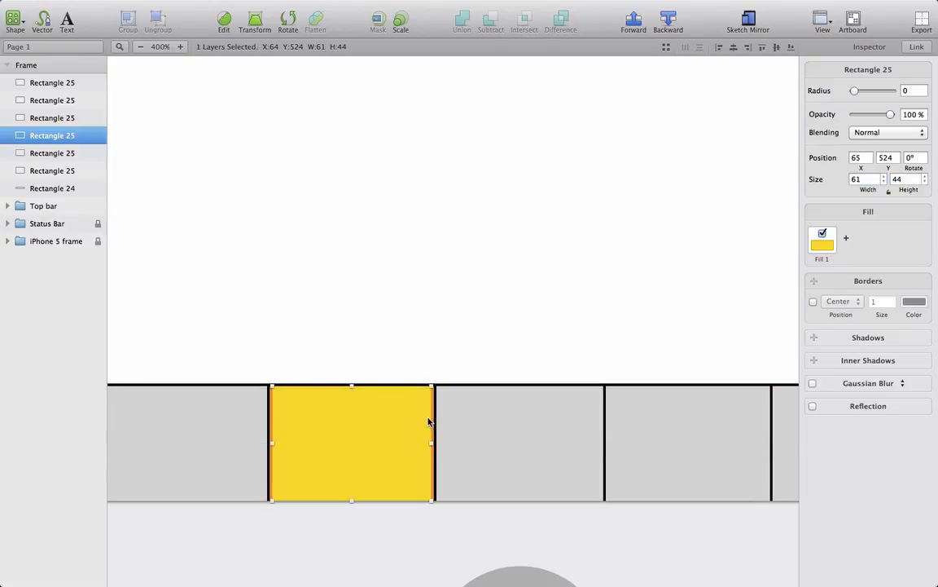
Step: Set the yellow rectangle's height to 43 and move it down to Y 525, exposing an orange line above it
click(911, 179)
text(43)
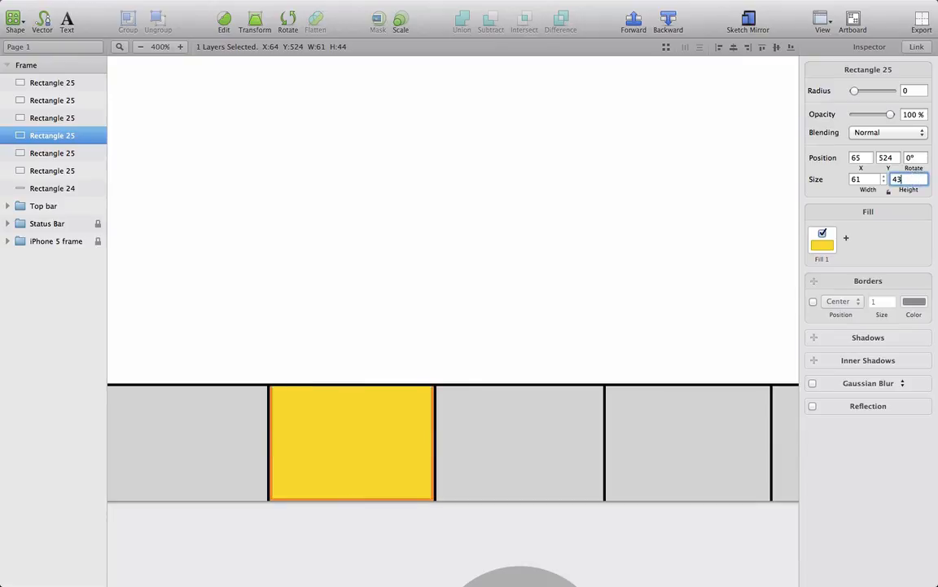
click(373, 458)
drag(373, 458, 367, 392)
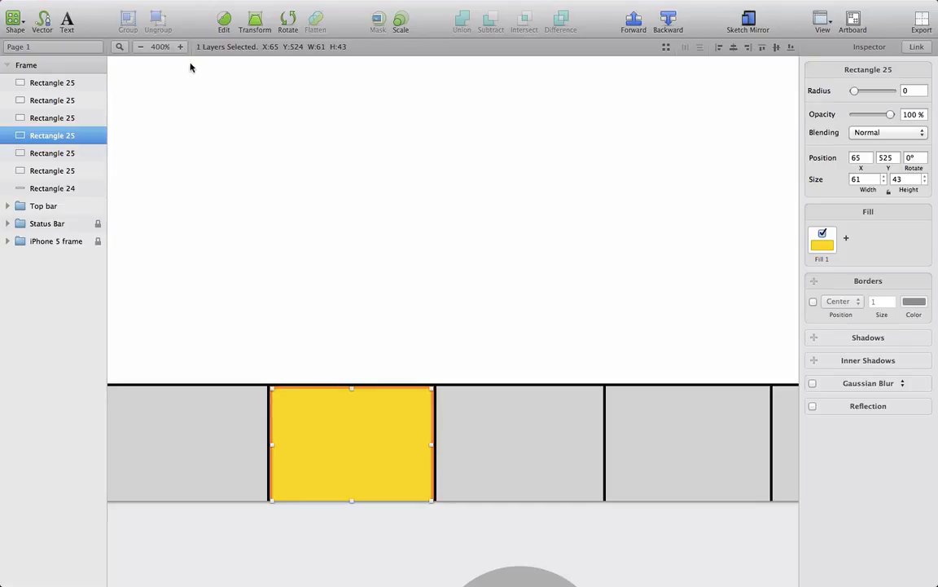
Step: Group the yellow rectangle in the second tab with the orange rectangle beneath it
click(180, 46)
scroll(291, 188, down, 2)
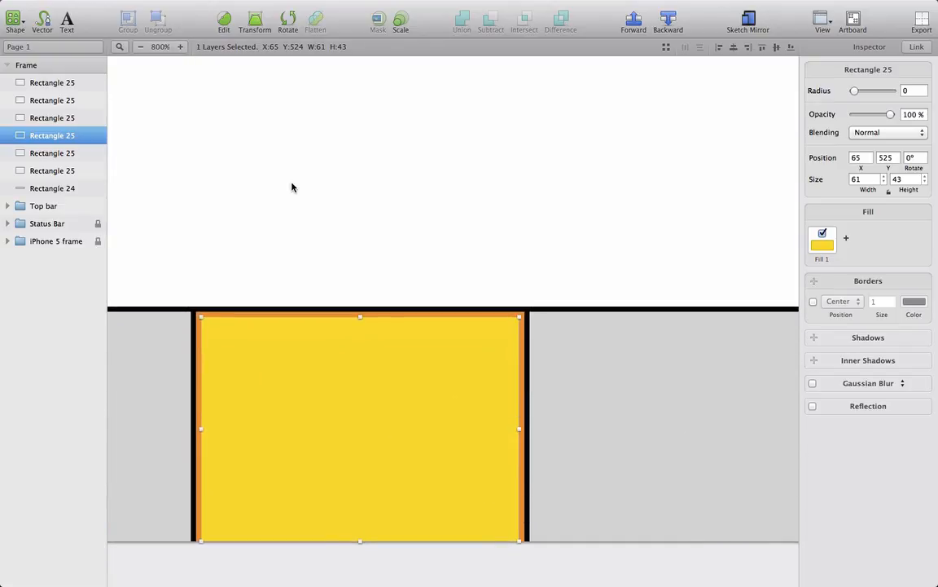
click(292, 187)
click(305, 389)
click(356, 202)
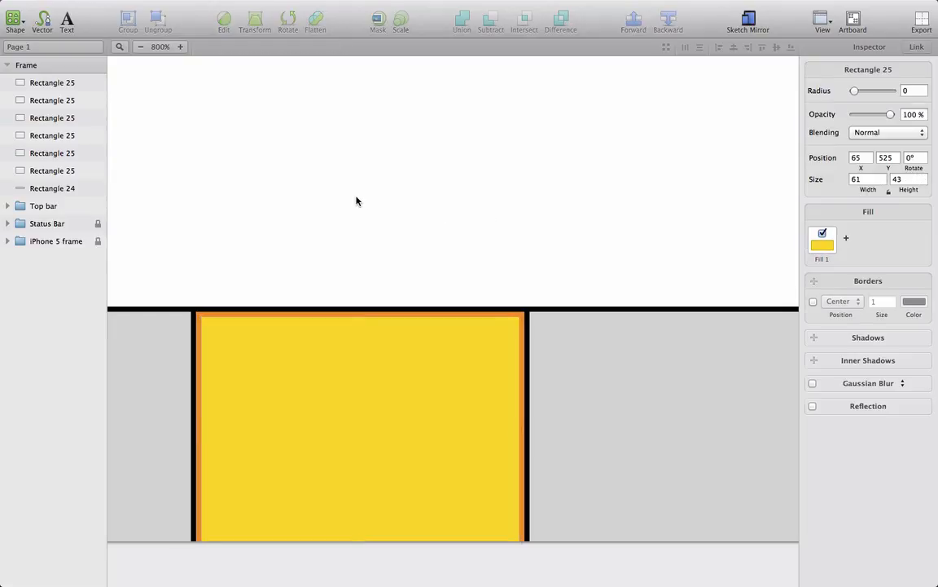
click(318, 341)
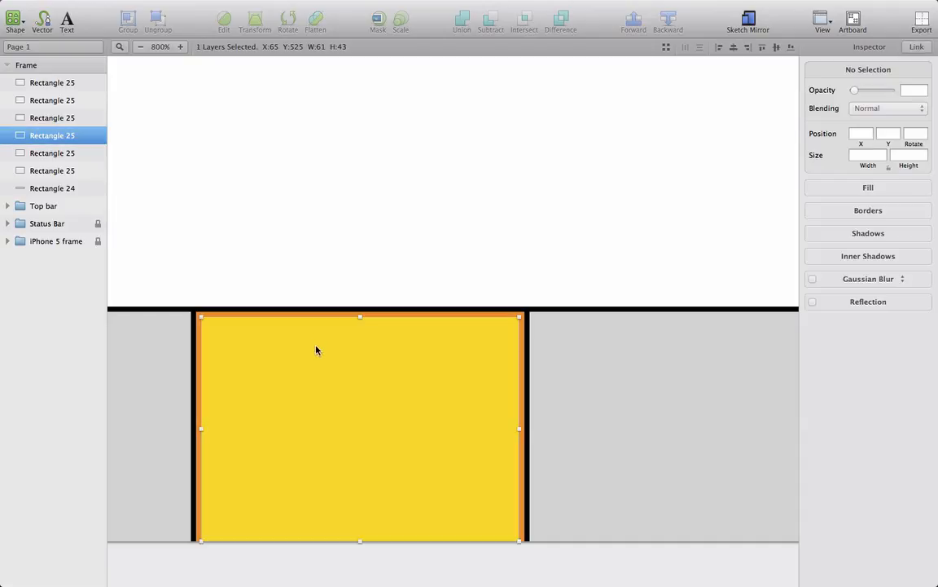
click(72, 117)
click(68, 135)
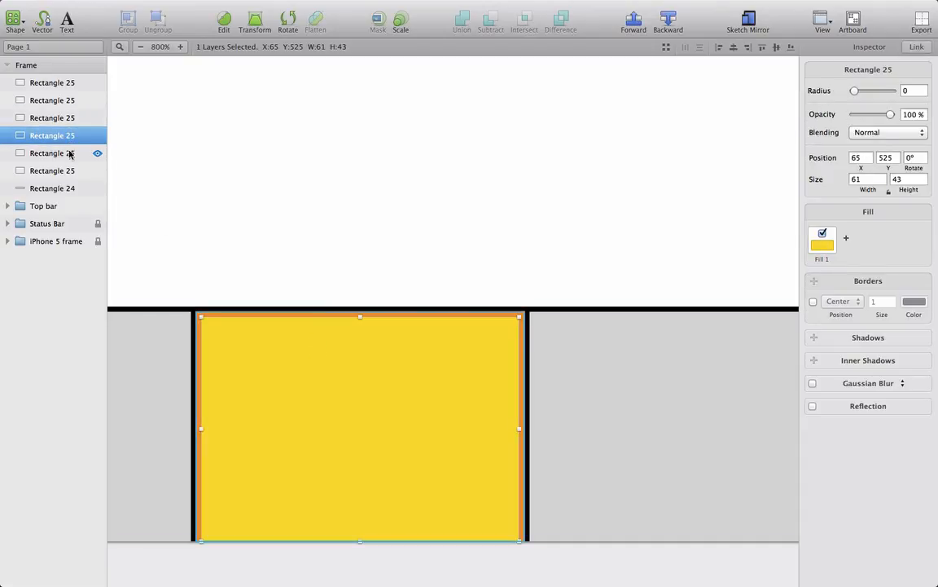
click(69, 153)
key(super+g)
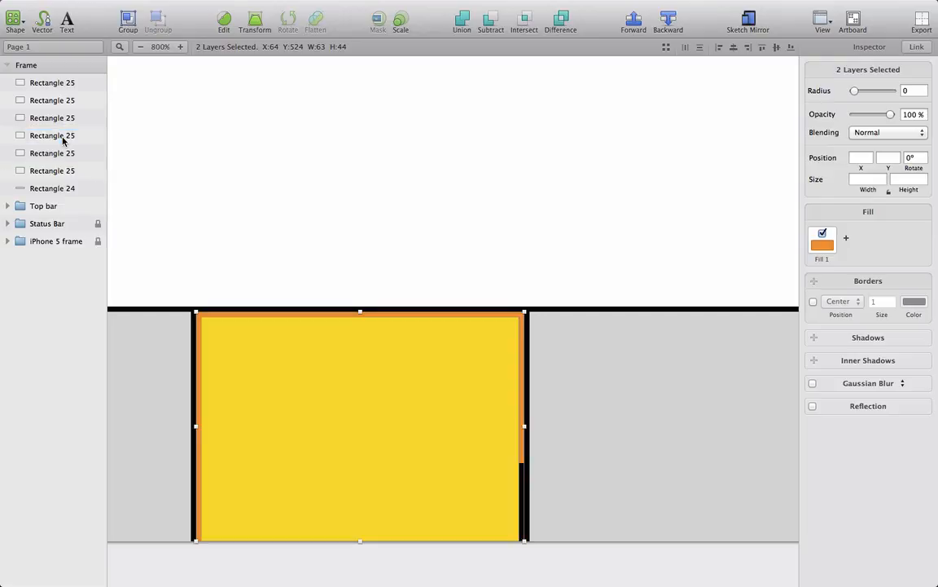
Step: Rename the new group of tab rectangles as Explore tab
double_click(63, 139)
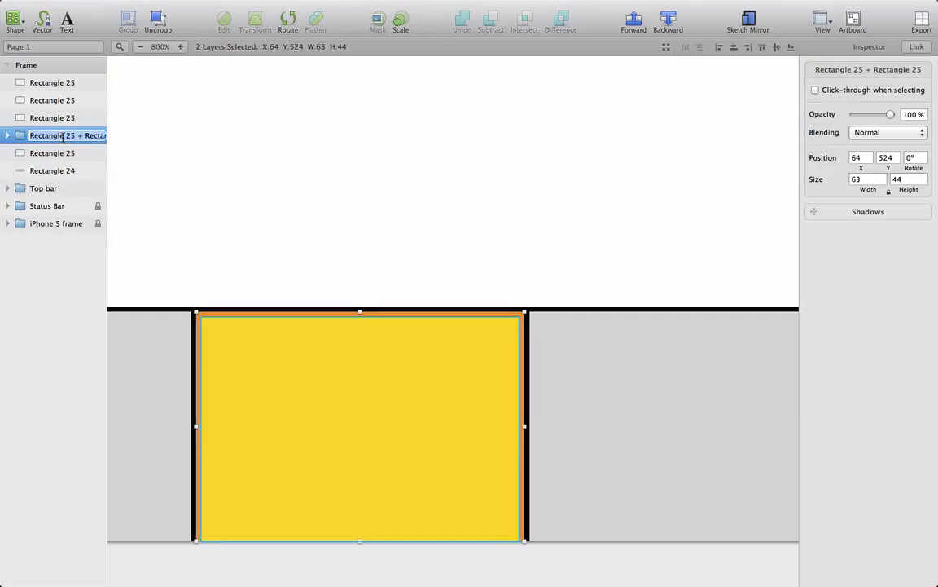
text(n)
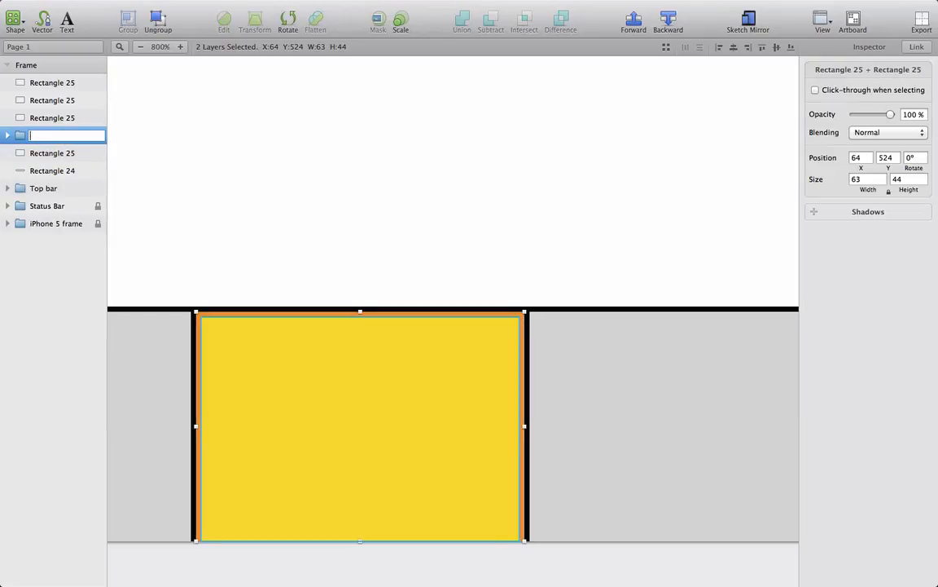
text(Explore ta)
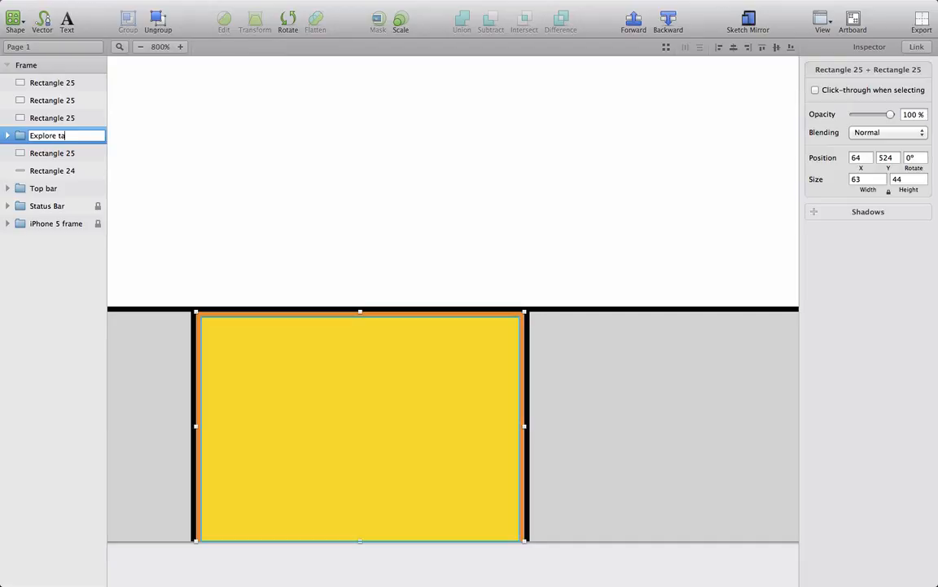
text(b)
key(Return)
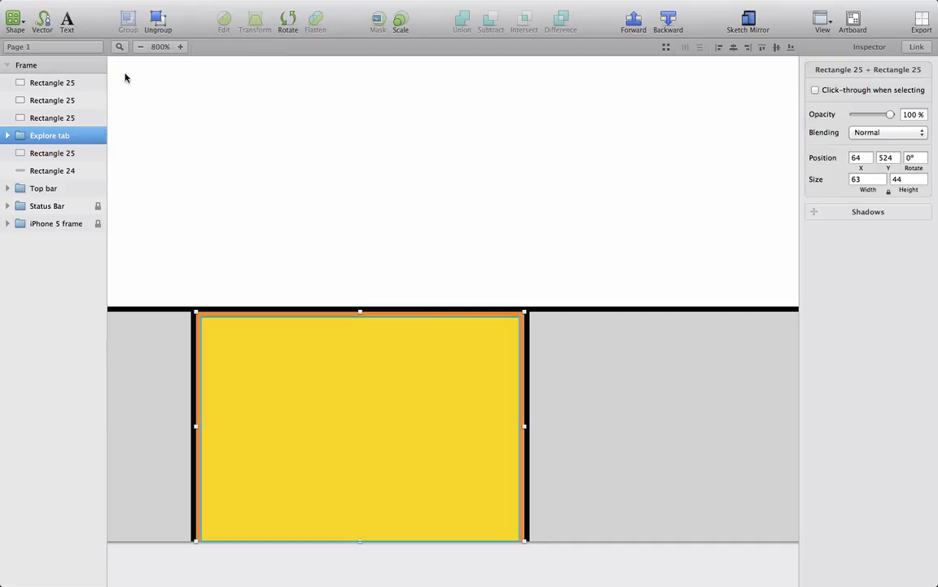
Step: Hide the yellow rectangle inside the Explore tab group and change the orange rectangle's fill to a linear gradient
click(8, 138)
click(62, 153)
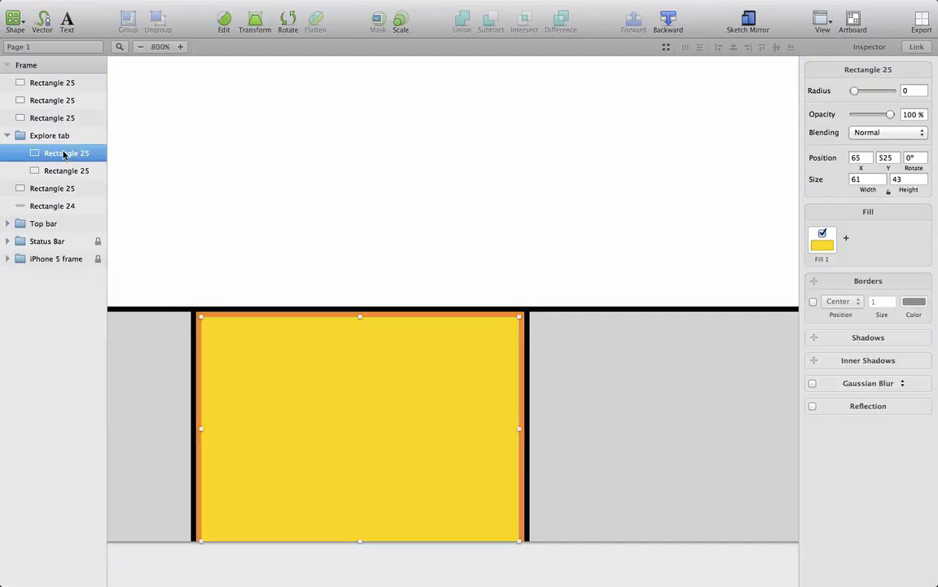
click(97, 154)
click(70, 172)
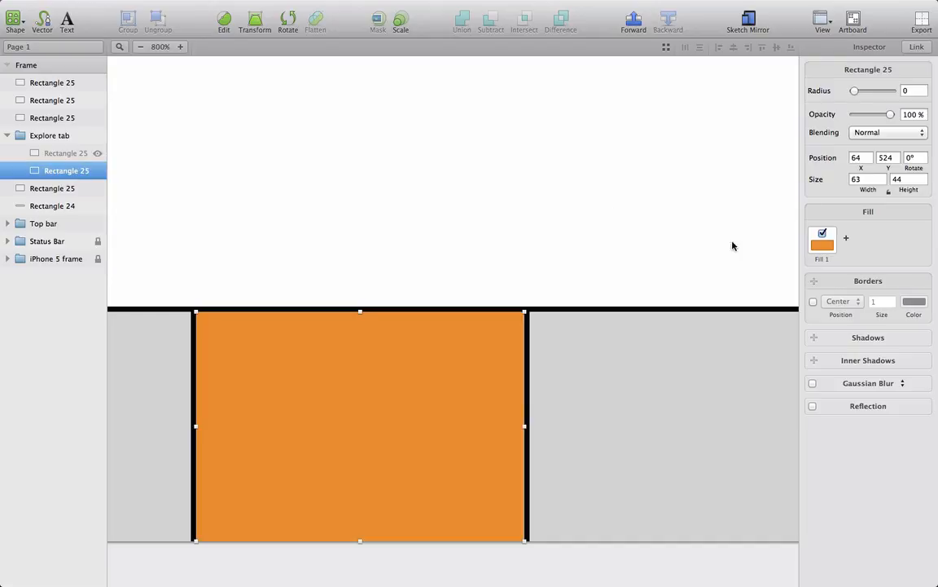
click(823, 242)
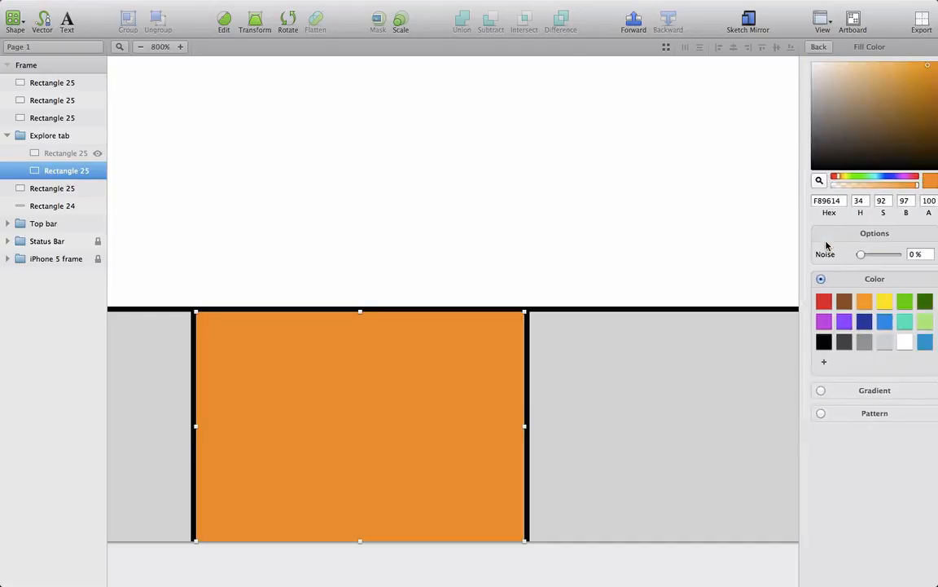
click(815, 391)
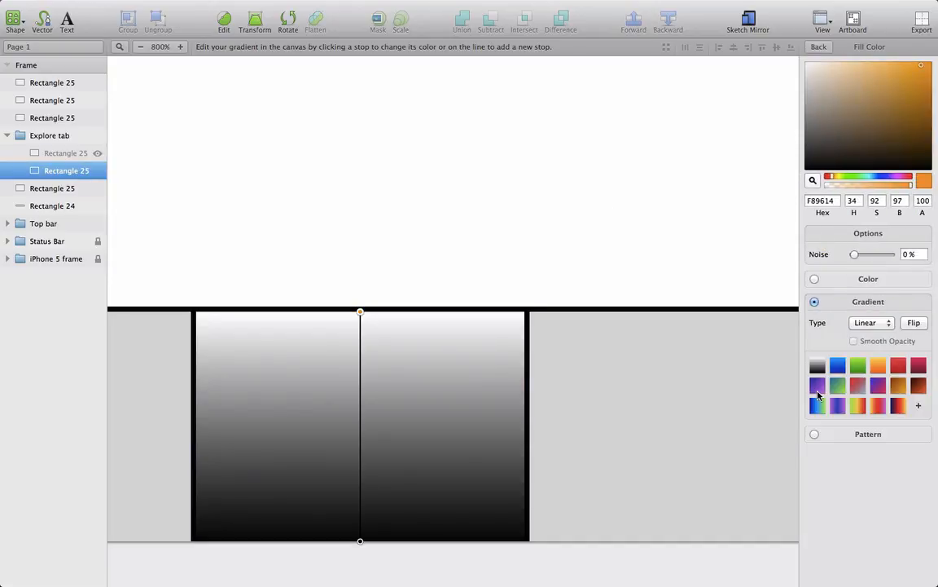
Step: Set the larger rectangle's gradient to 73797F at the upper stop and 3C4144 at the lower stop
click(821, 200)
text(737)
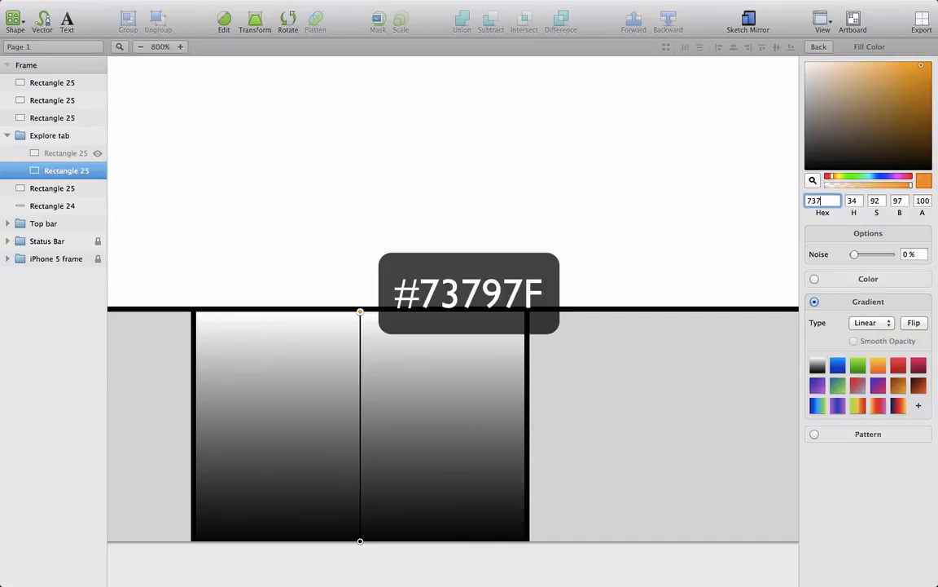
text(97F)
key(Return)
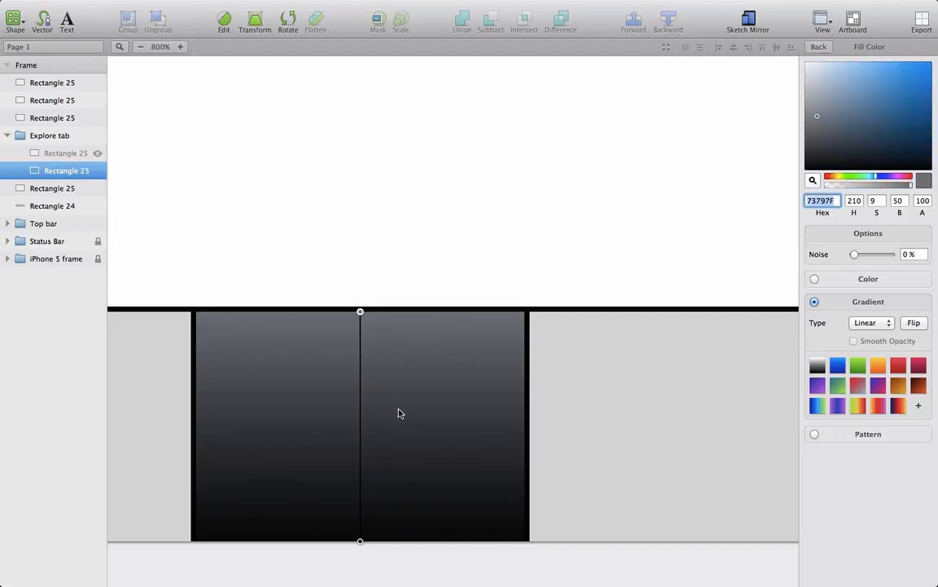
click(360, 542)
click(821, 200)
text(3C4144)
key(Return)
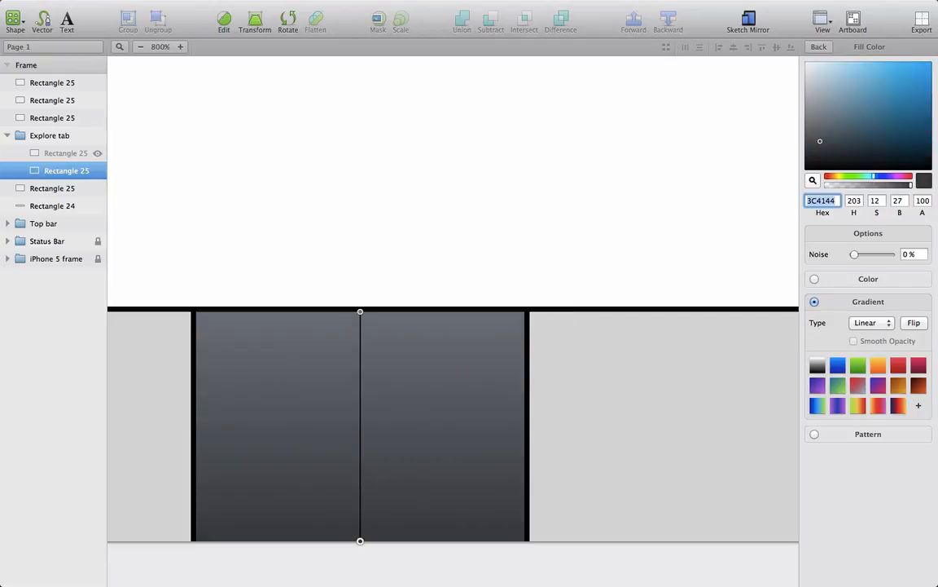
Step: Rename the lower rectangle layer in the Explore tab group as Border
double_click(68, 173)
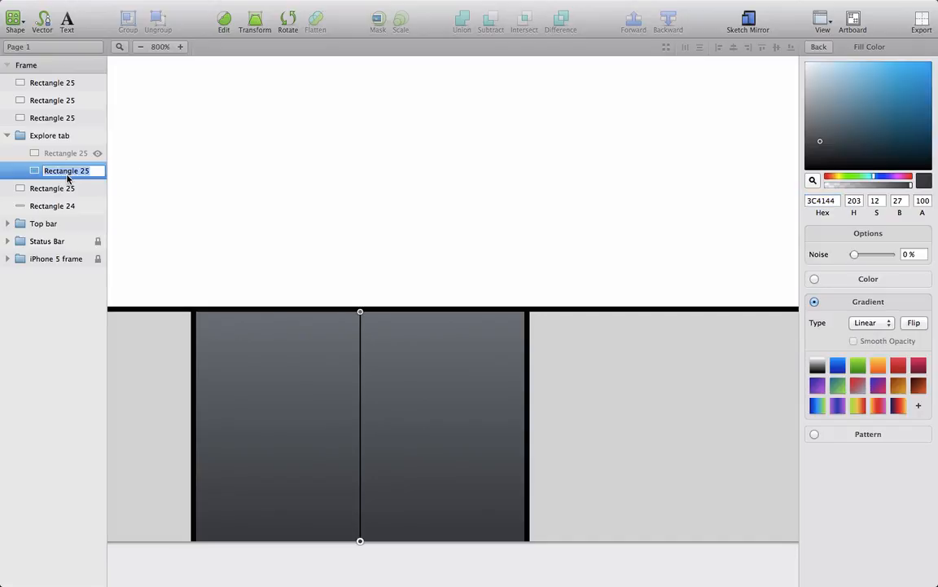
text(Border)
key(Return)
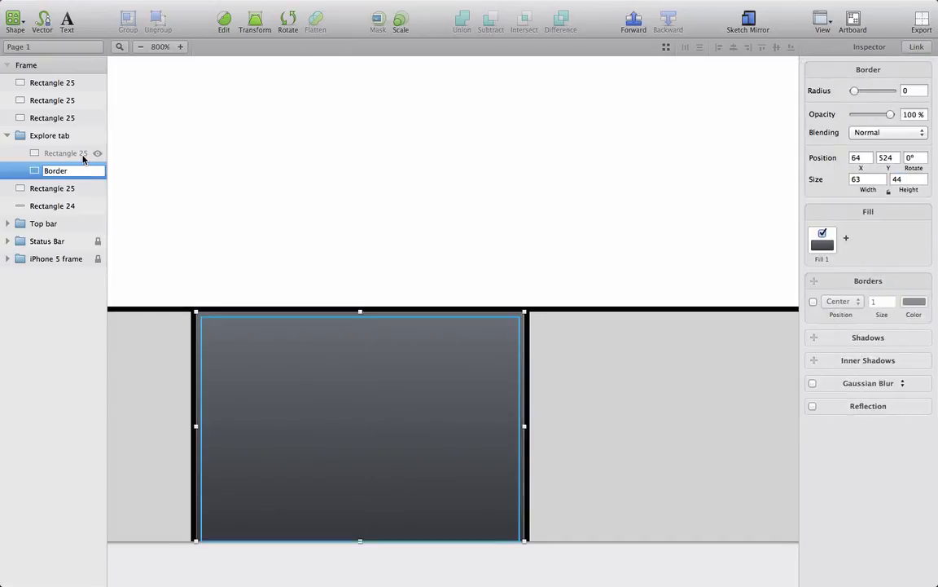
Step: Show the hidden yellow rectangle again and change its fill to a linear gradient
click(78, 153)
click(98, 156)
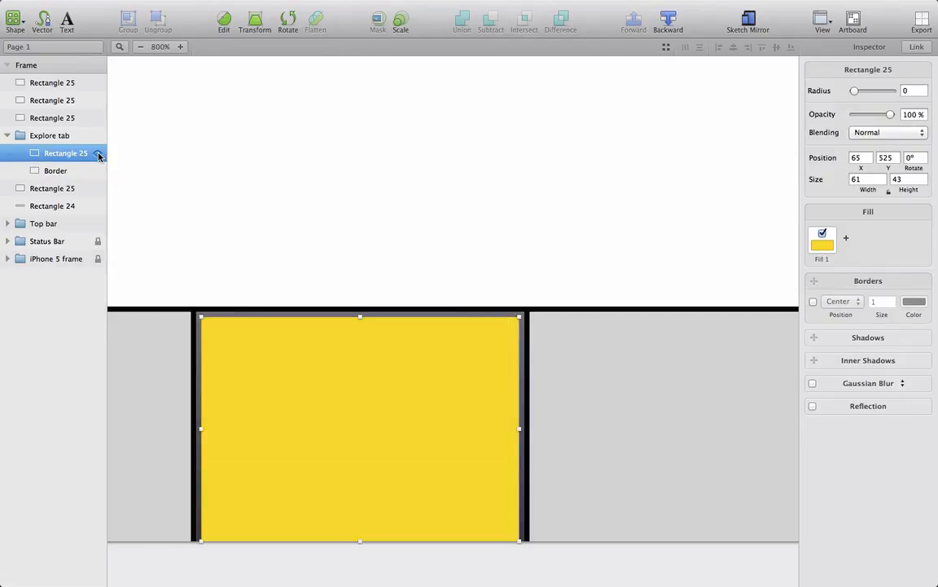
click(823, 243)
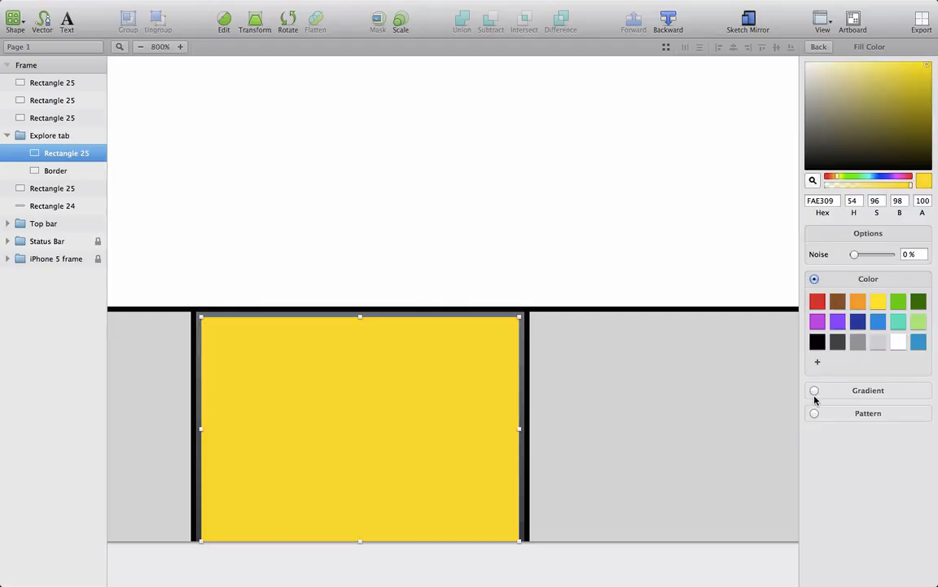
click(816, 394)
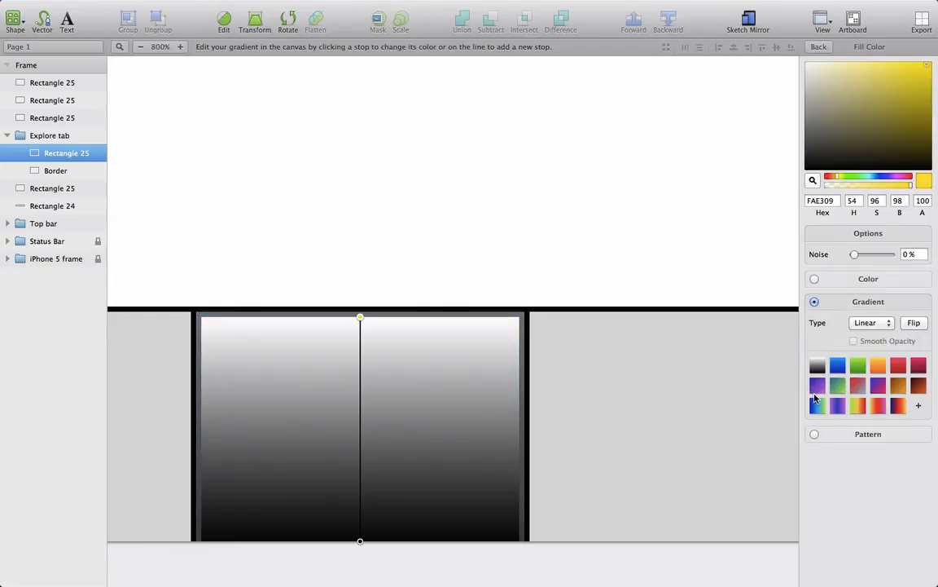
Step: Set the inner rectangle's gradient to 4D5358 at the upper stop and 2D3237 at the lower stop
click(816, 201)
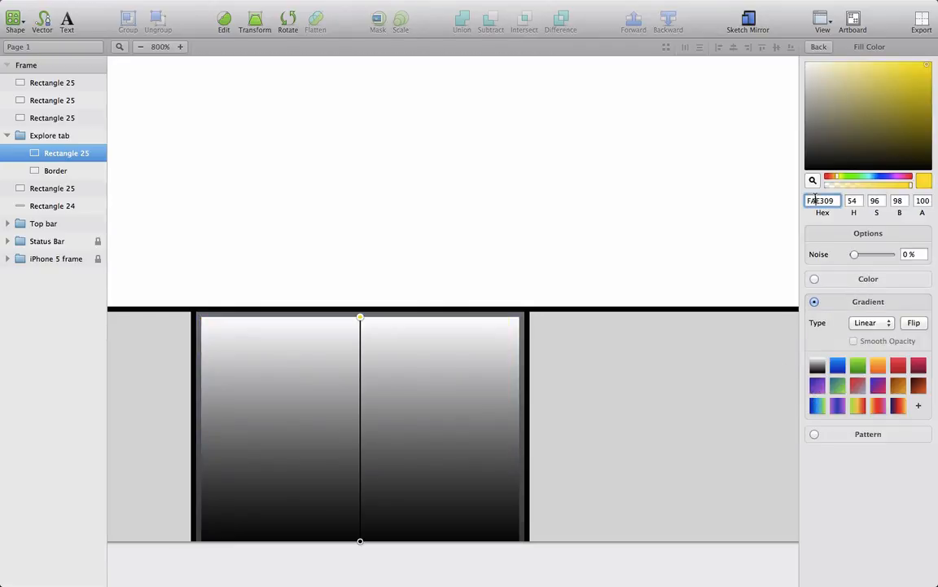
text(4D53)
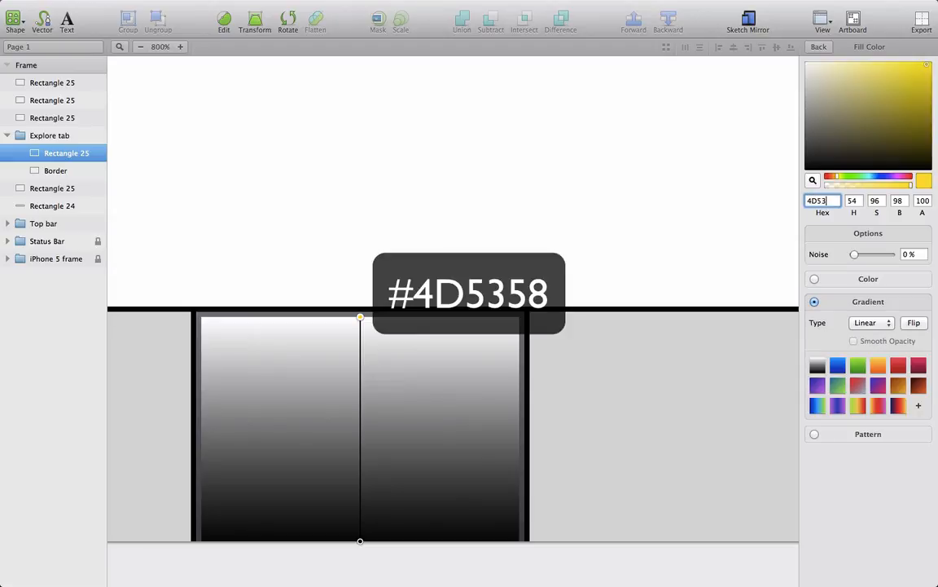
text(58)
key(Return)
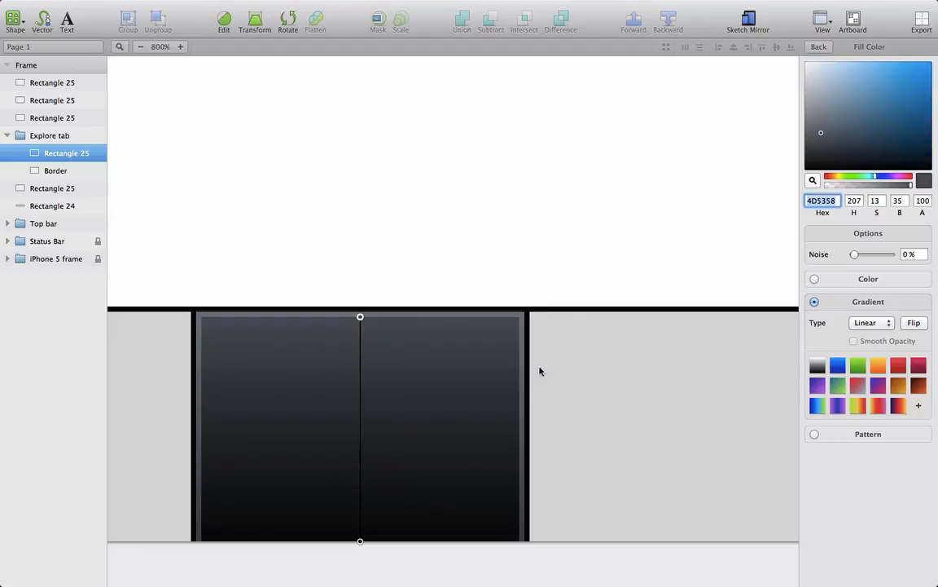
click(361, 542)
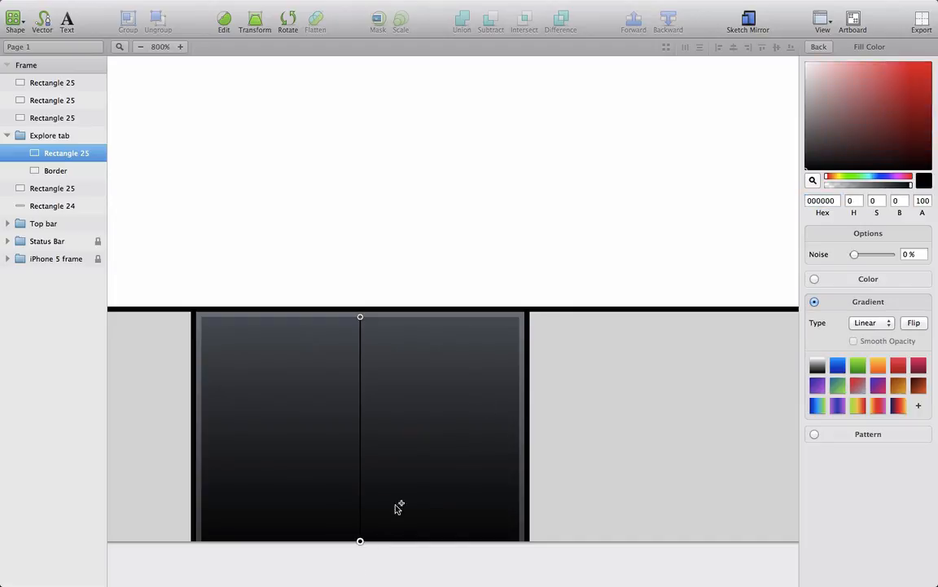
click(820, 199)
text(2D3)
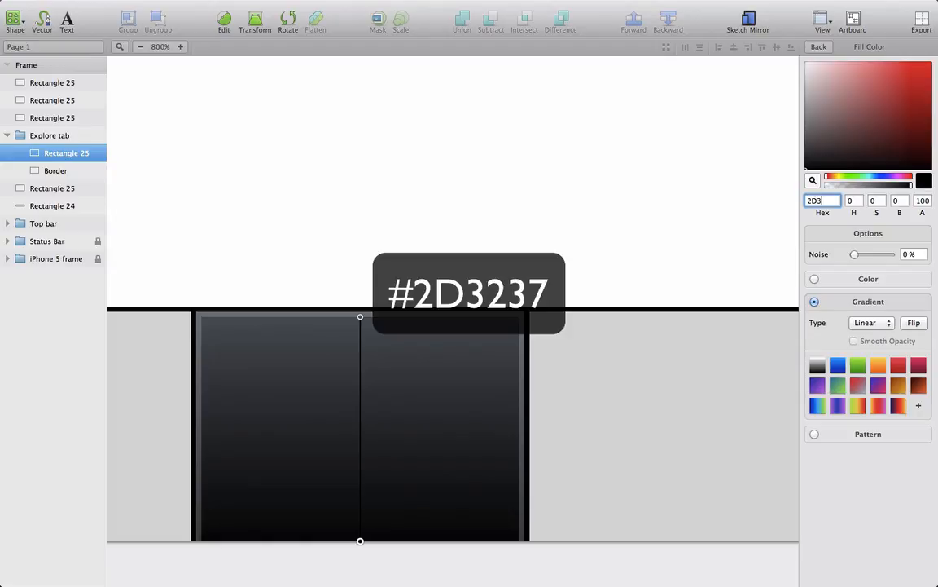
text(237)
key(Return)
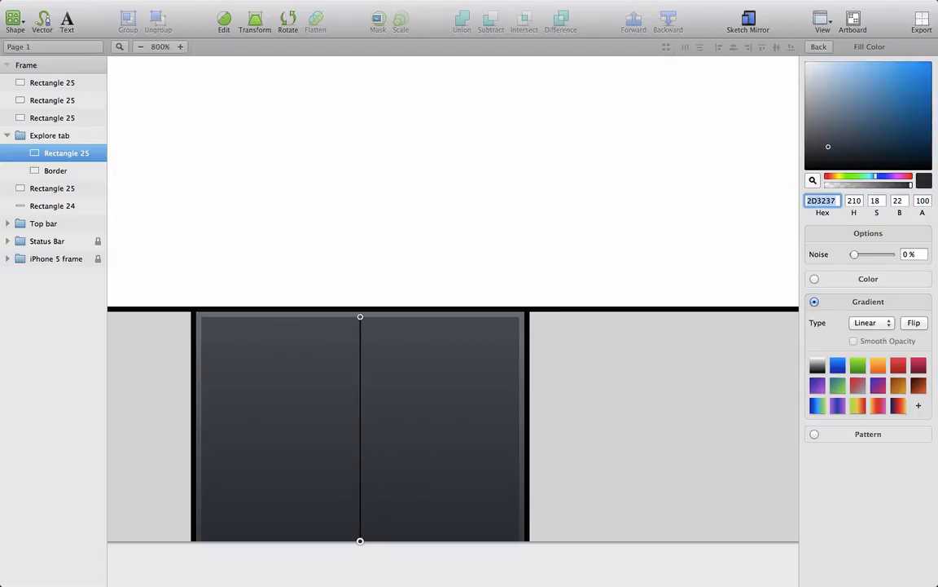
click(361, 318)
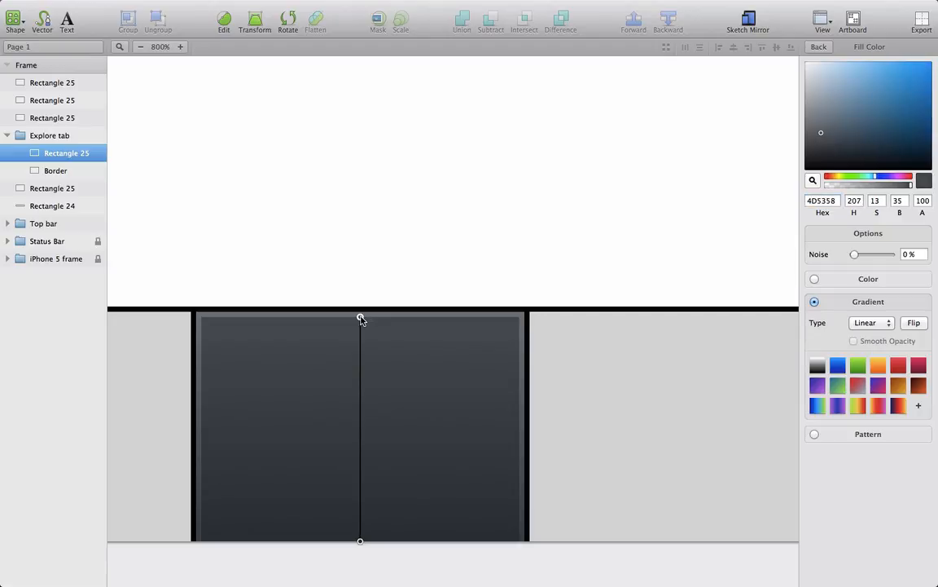
Step: Finish editing the gradient and rename the inner rectangle layer in the Explore tab group as Top
click(141, 47)
scroll(315, 135, right, 4)
scroll(314, 135, up, 3)
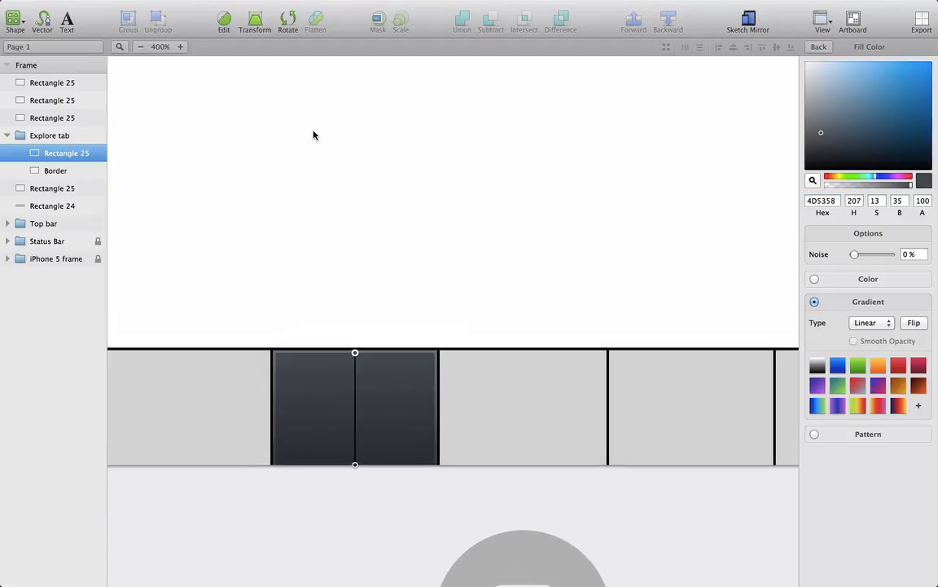
key(Escape)
double_click(62, 152)
text(To)
click(54, 118)
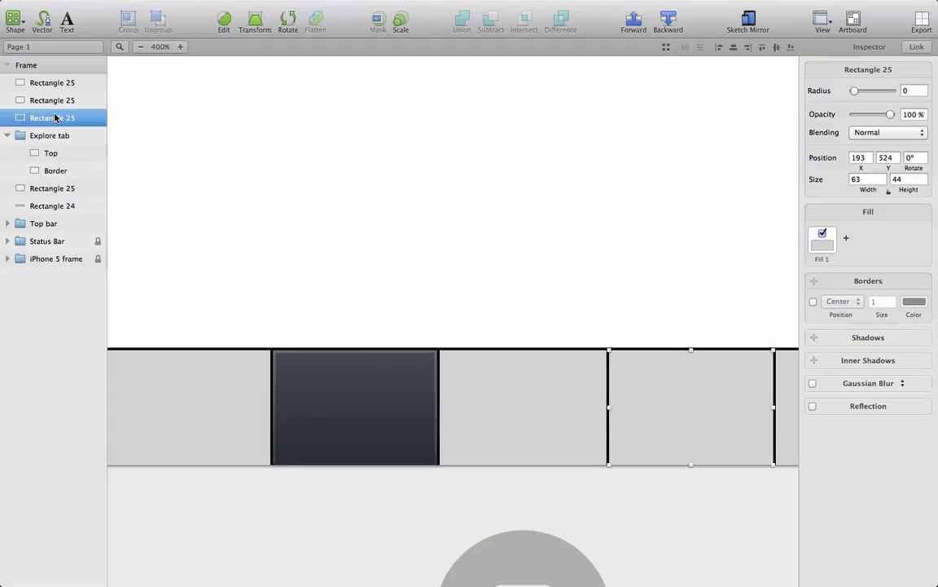
Step: Copy the style of the Border layer in the Explore tab group
click(53, 171)
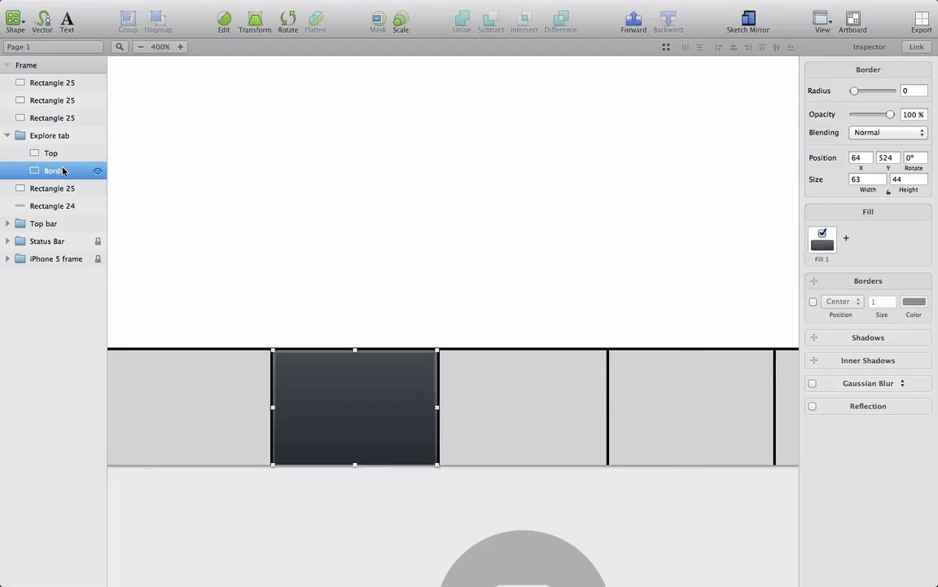
scroll(484, 339, right, 3)
click(607, 396)
click(748, 412)
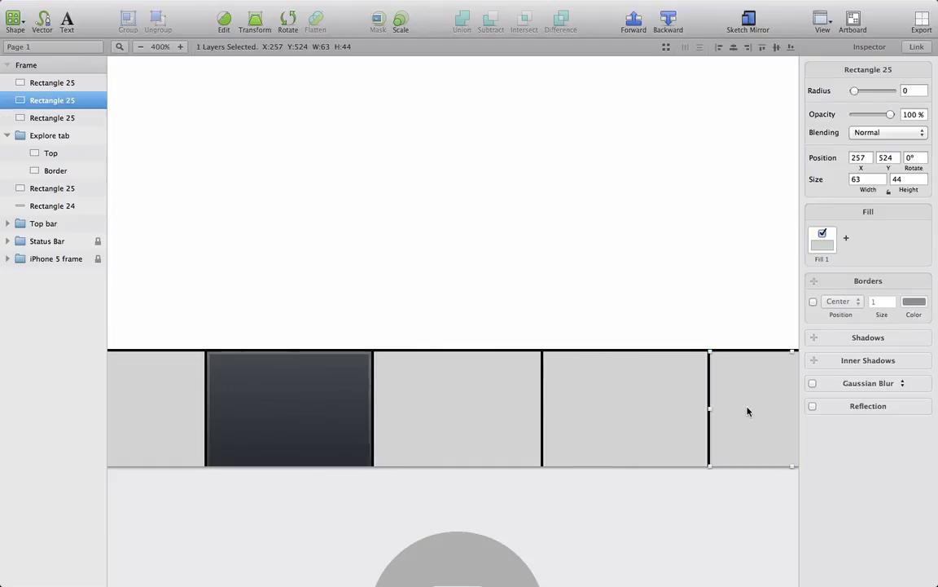
click(57, 171)
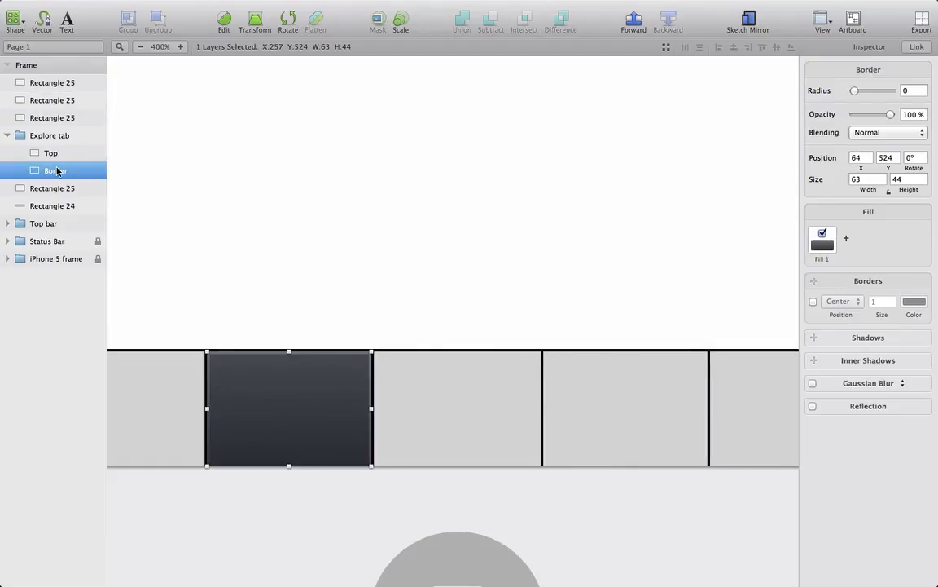
right_click(57, 171)
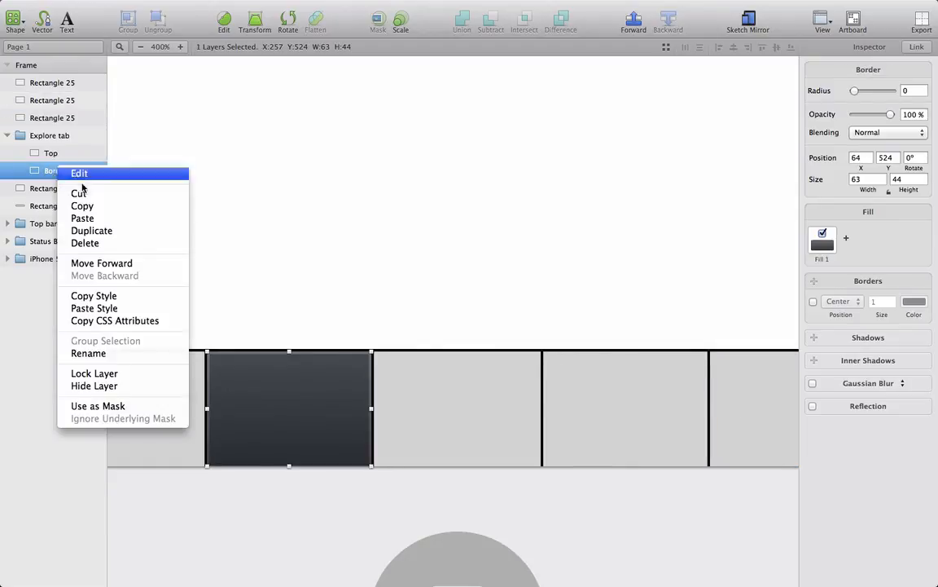
click(105, 298)
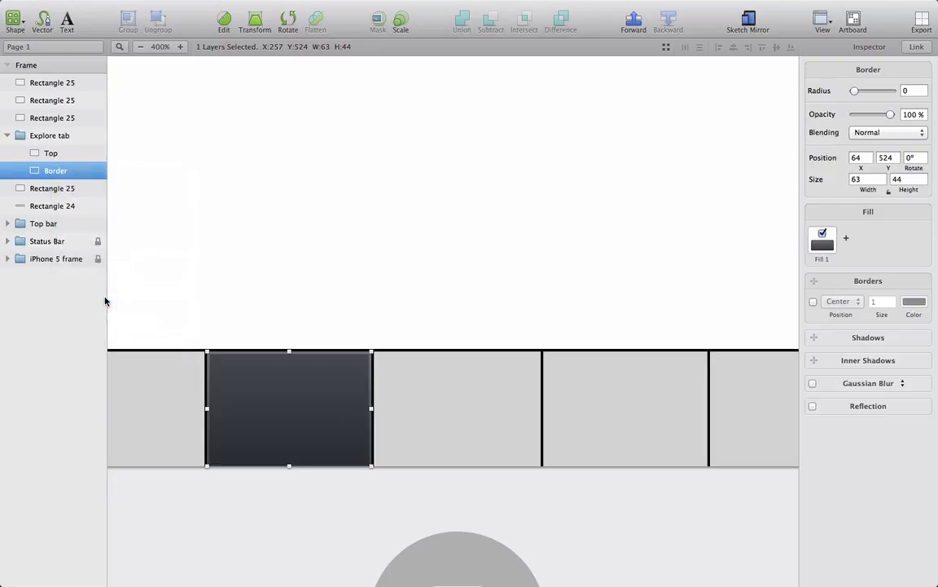
Step: Paste the copied Border style onto the rectangles of the fourth and fifth tabs
click(59, 100)
click(62, 85)
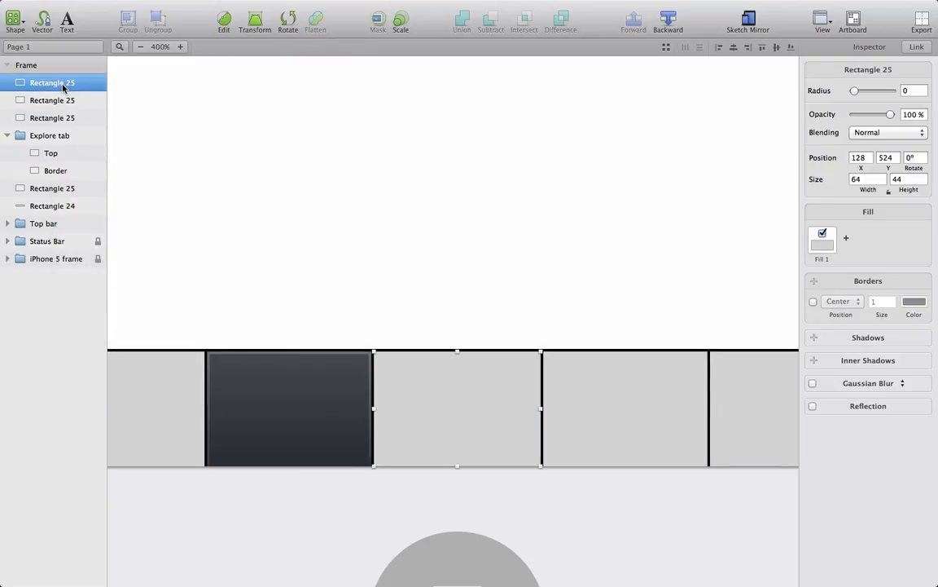
click(65, 100)
click(62, 117)
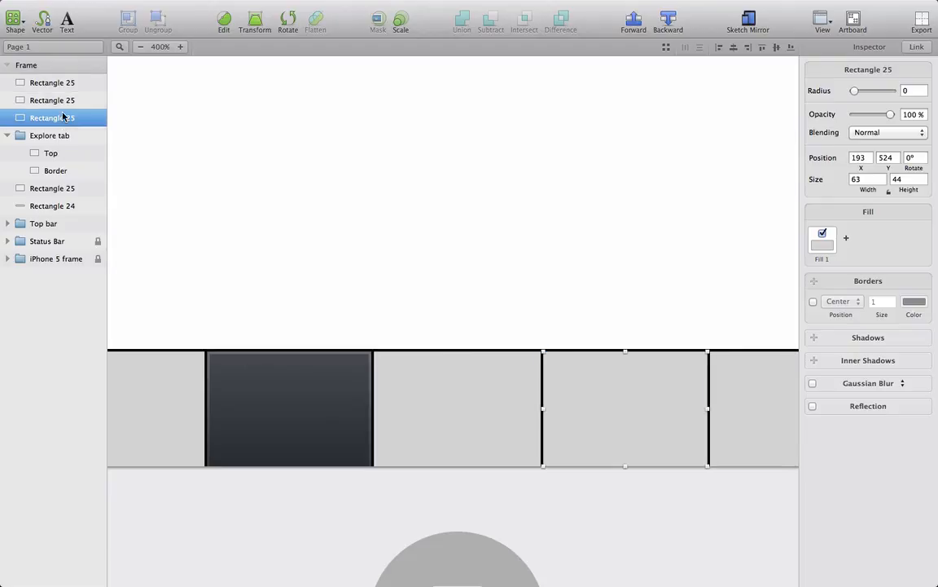
shift+click(70, 107)
right_click(69, 108)
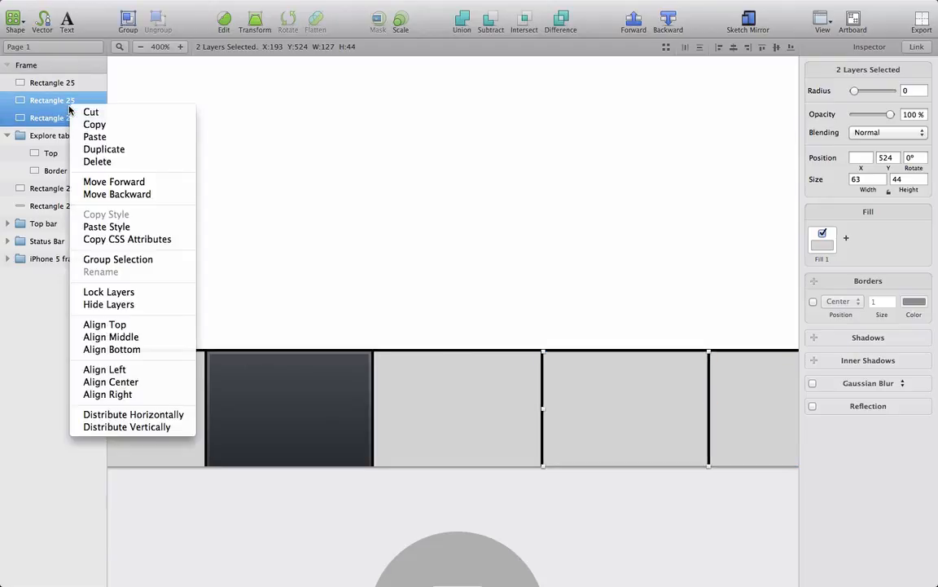
click(128, 227)
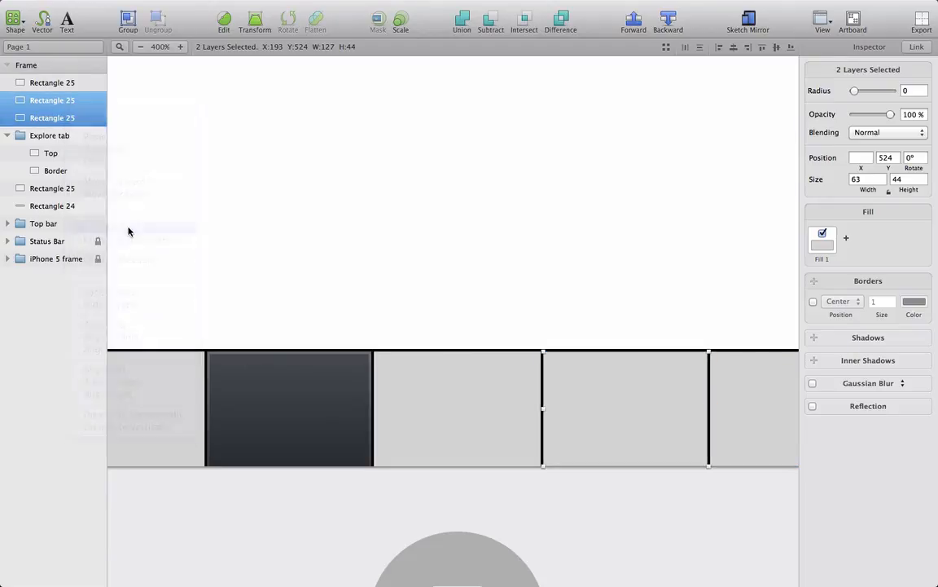
click(303, 224)
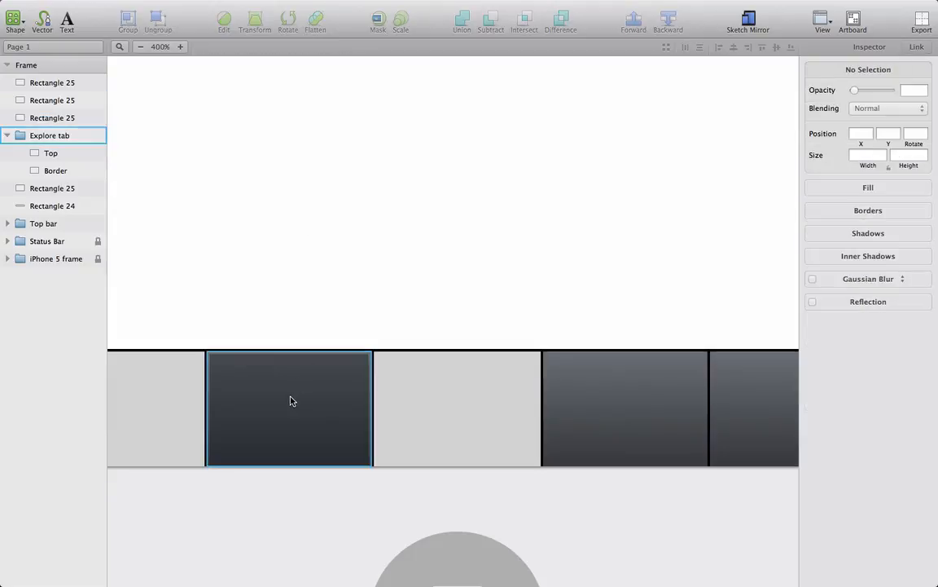
Step: Duplicate the Explore tab group's Top layer out of the group, directly above the fourth tab's rectangle in the layer order
scroll(488, 191, right, 3)
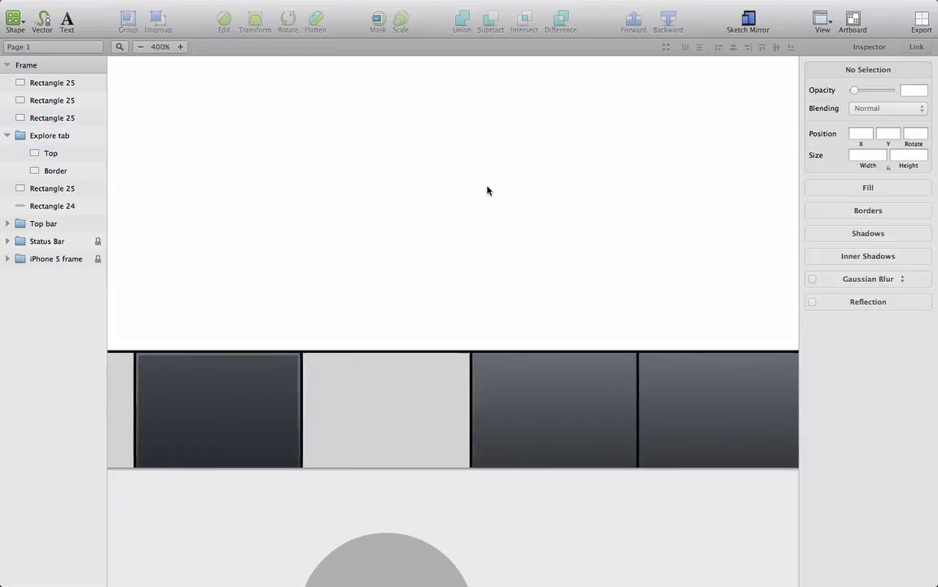
click(229, 396)
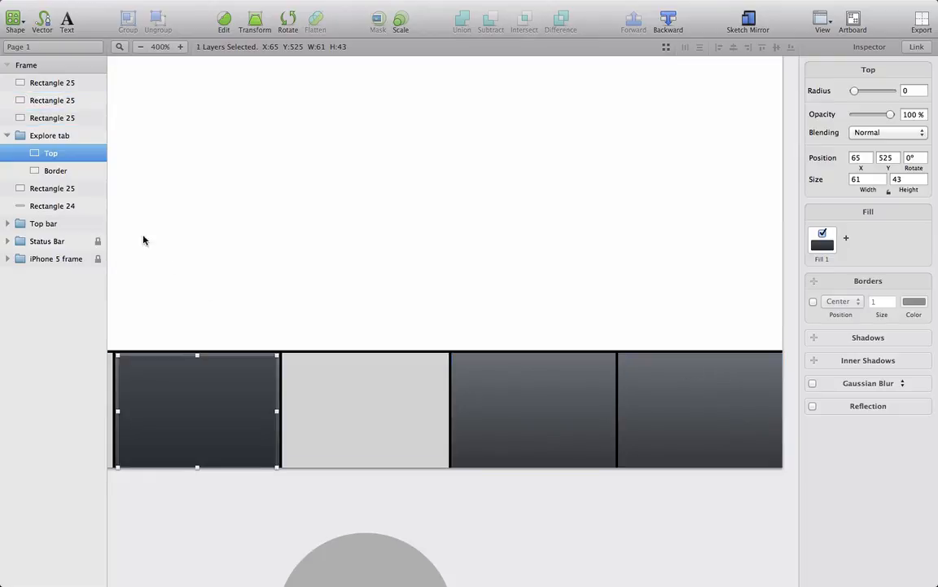
key(alt)
drag(51, 156, 45, 115)
Step: Move the duplicated Top rectangle onto the fourth tab, at X 194
click(52, 135)
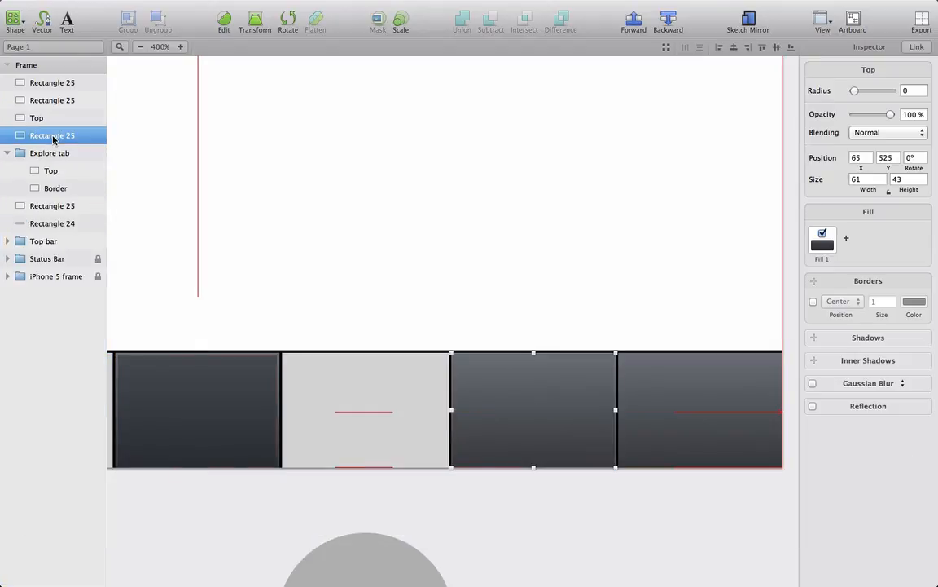
click(51, 118)
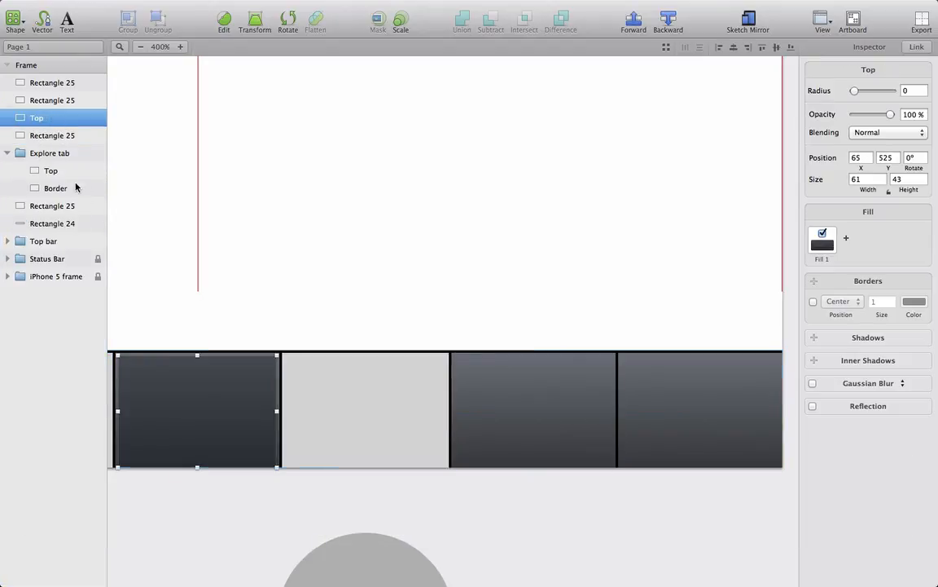
key(shift+Right)
key(shift+Right)
key(shift+Right)
key(shift+Right)
key(shift+Right)
key(shift+Right)
key(shift+Right)
key(shift+Right)
key(shift+Right)
key(shift+Right)
key(shift+Right)
key(shift+Right)
key(shift+Right)
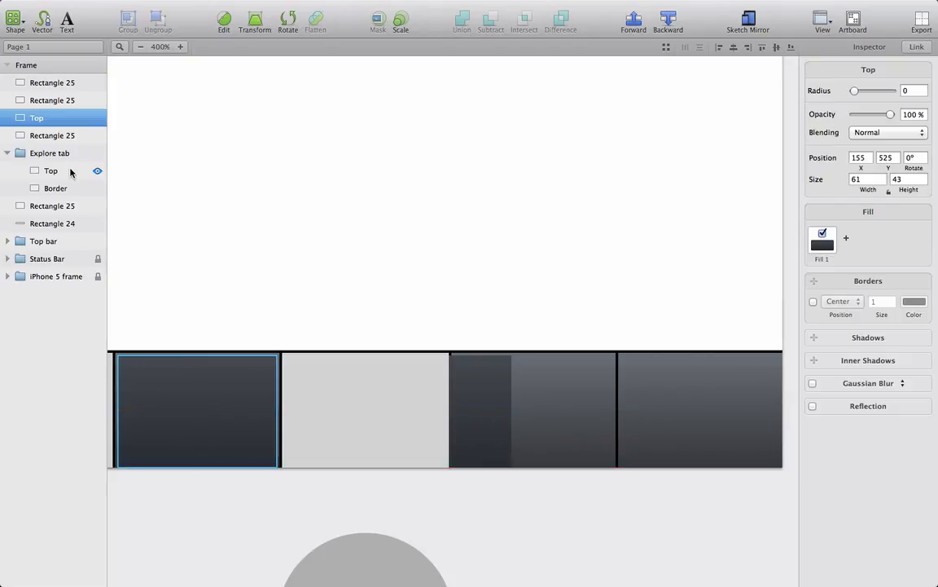
key(Left)
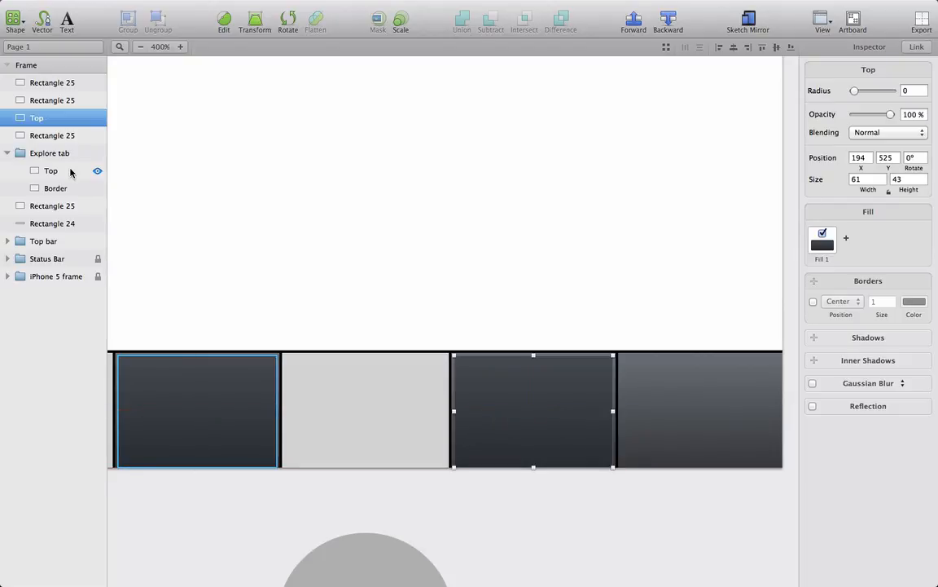
Step: Group the fourth tab's Top layer and base rectangle, and name the group Notif tab
shift+click(42, 132)
key(super+g)
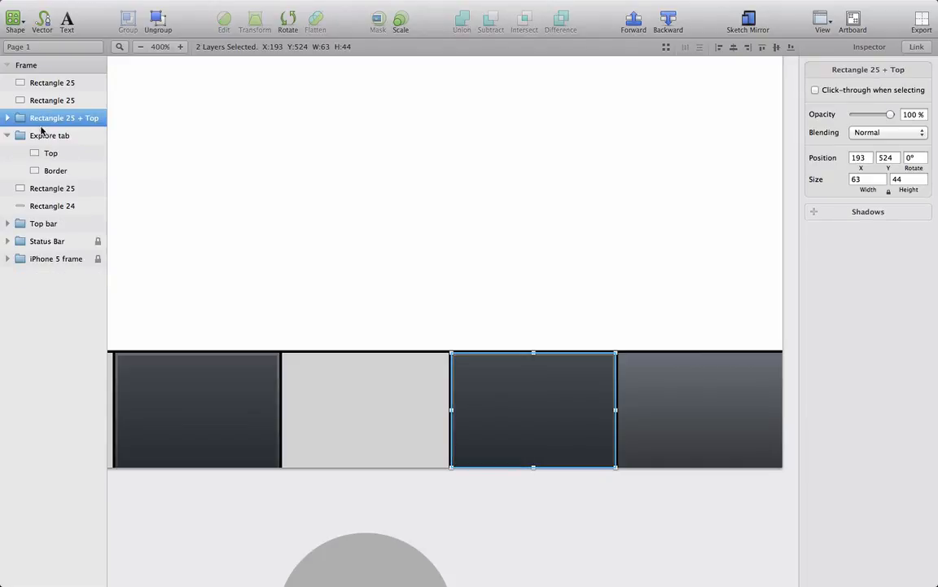
double_click(40, 118)
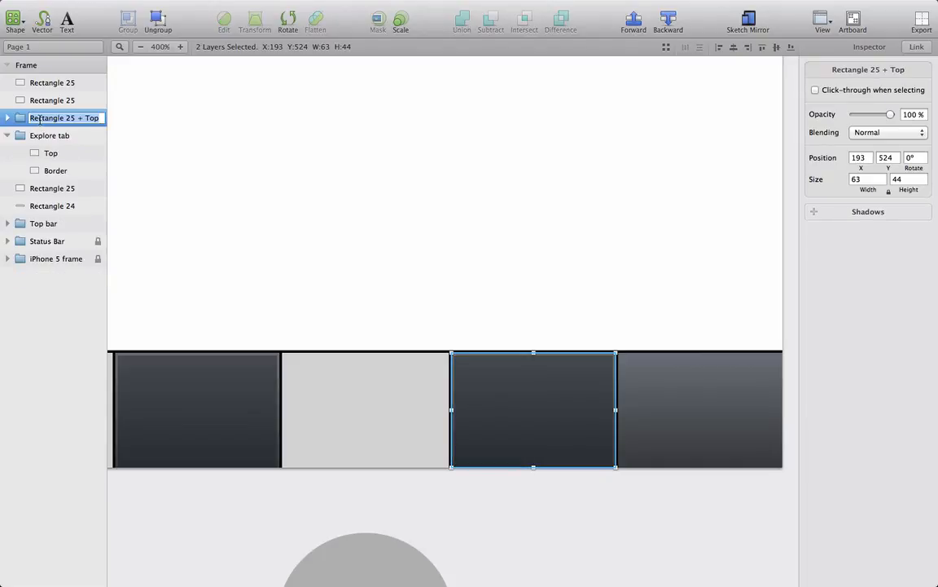
text(Notif tab)
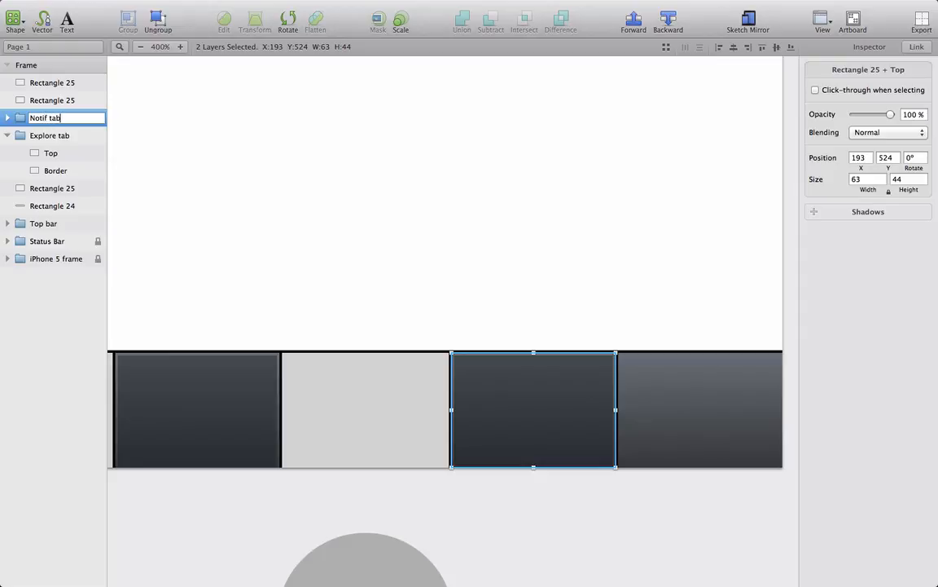
key(Return)
Step: Rename the base rectangle inside the Notif tab group as Border
click(9, 117)
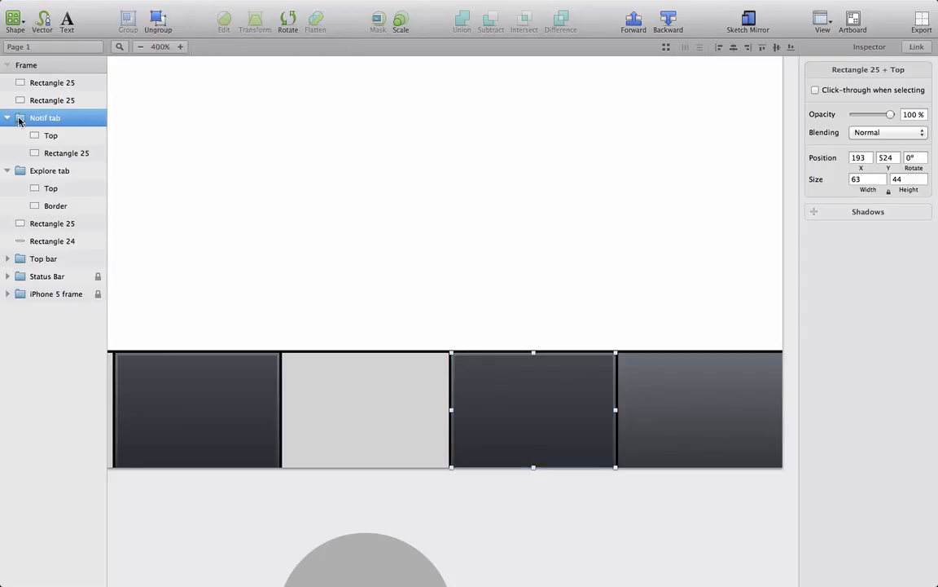
click(70, 155)
key(r)
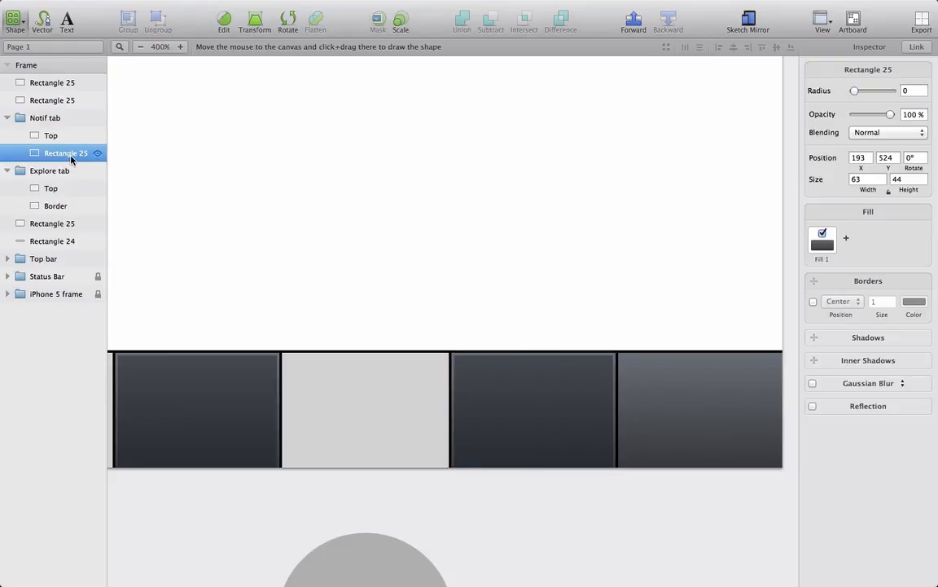
double_click(71, 154)
text(Border)
key(Return)
Step: Duplicate the Notif tab's Top layer above the fifth tab's rectangle and move the copy onto that tab, at X 259
drag(47, 133, 49, 97)
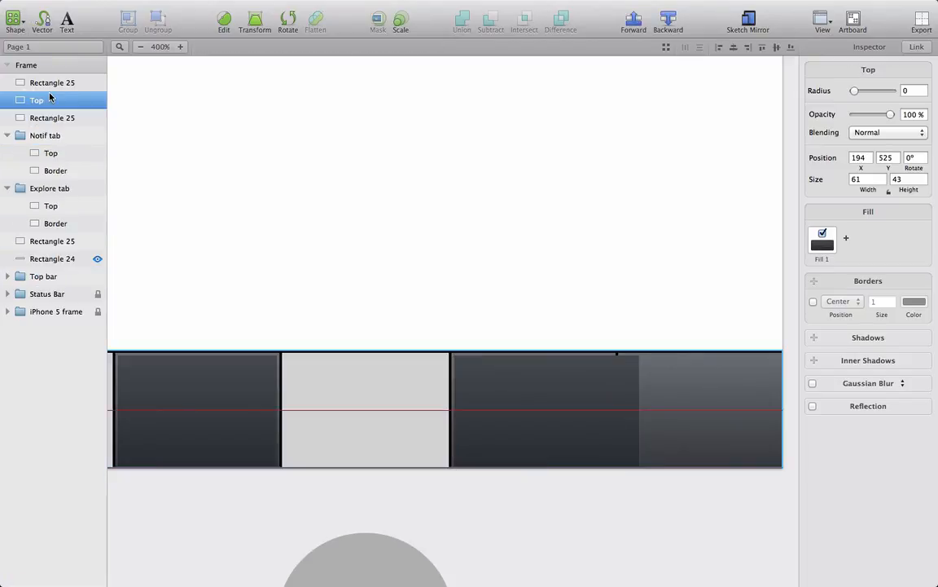
key(Right)
key(Right)
key(Right)
key(Right)
key(Right)
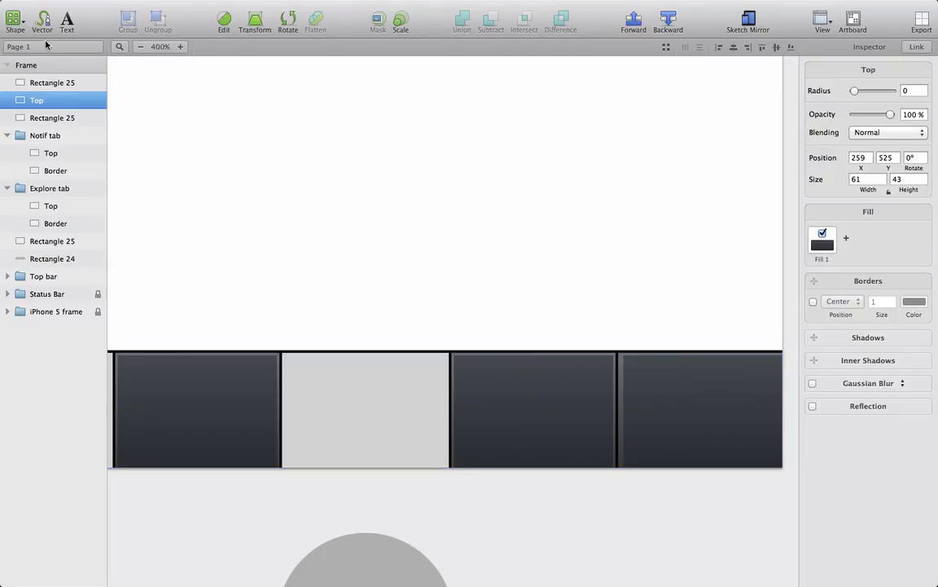
Step: Set the fifth tab's Top rectangle to a width of 62 and shift it to X 258
key(super+equal)
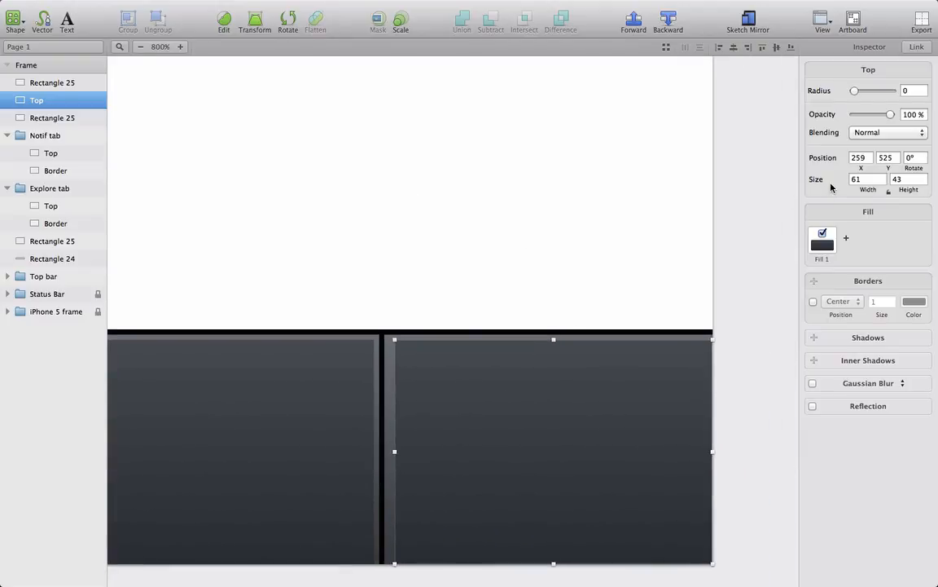
click(858, 177)
text(62)
key(Return)
key(Left)
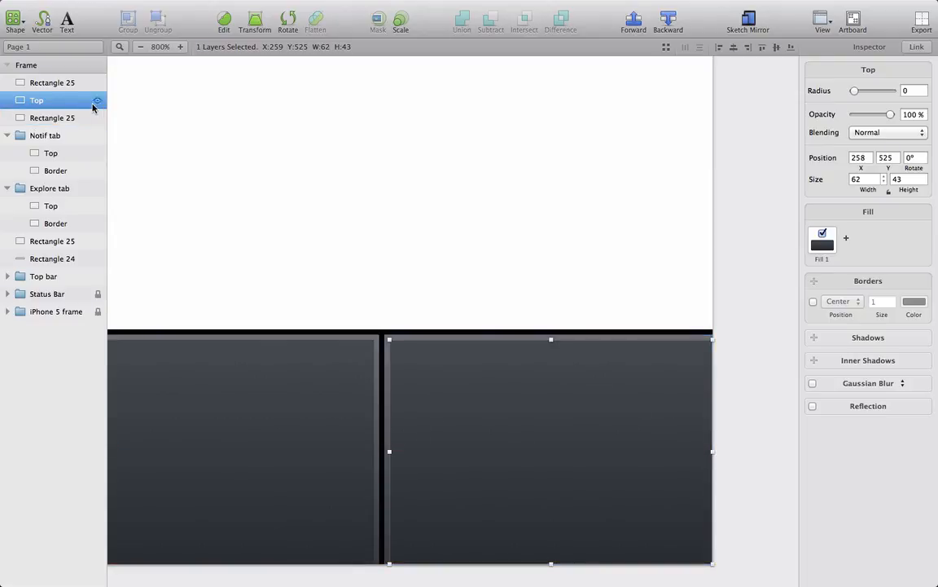
Step: Group the fifth tab's Top layer and base rectangle, and name the group Profile tab
click(55, 118)
shift+click(47, 102)
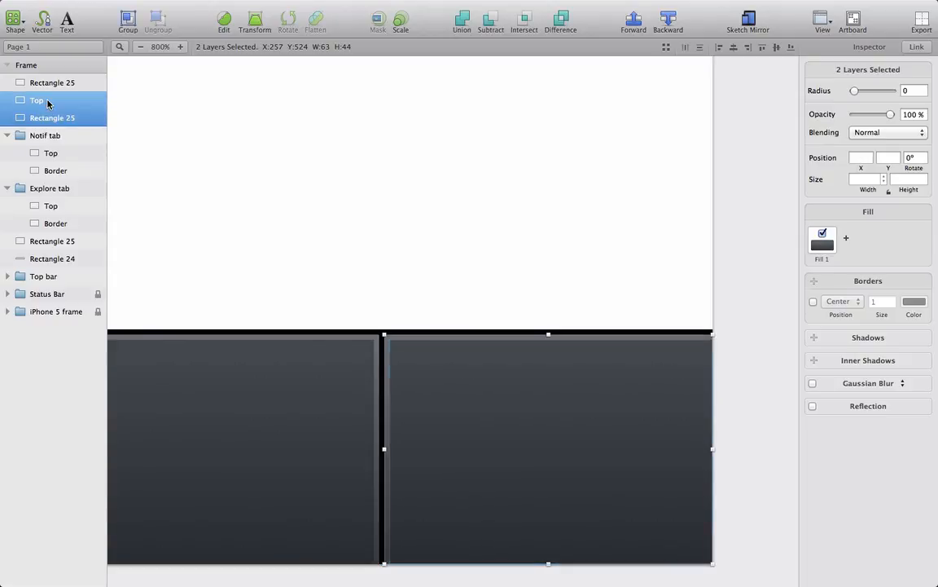
key(super+g)
double_click(48, 100)
text(Profile tab)
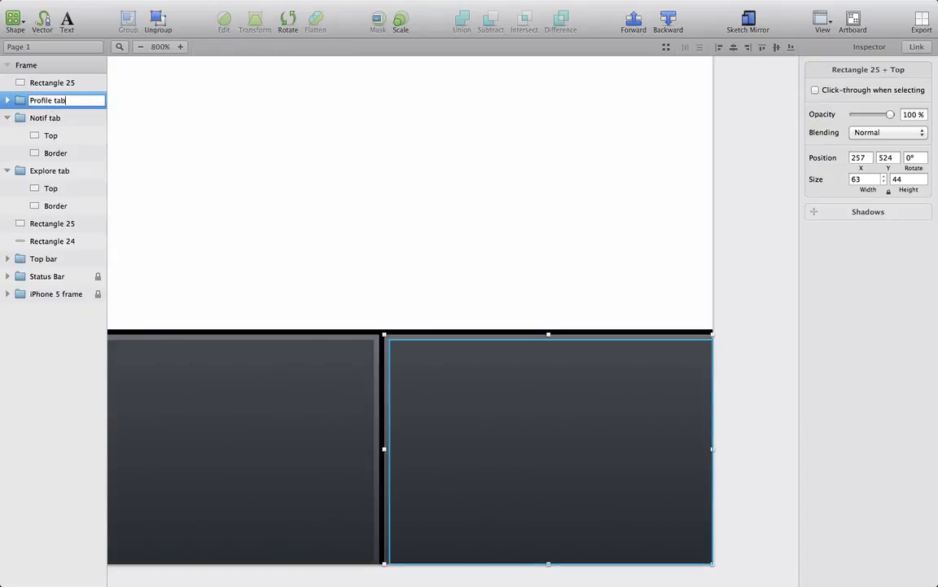
Step: Rename the base rectangle inside the Profile tab group as Border
click(7, 100)
click(60, 135)
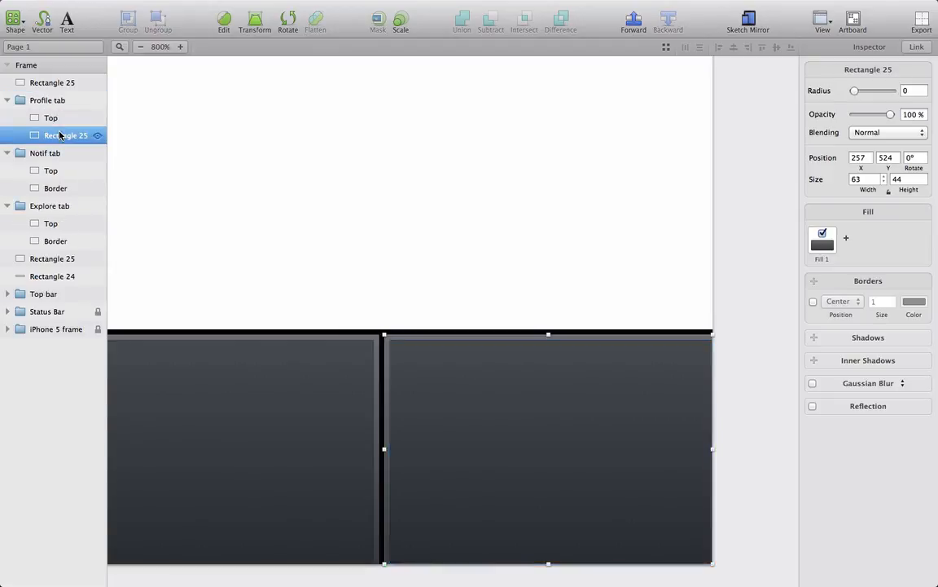
double_click(59, 135)
text(Border)
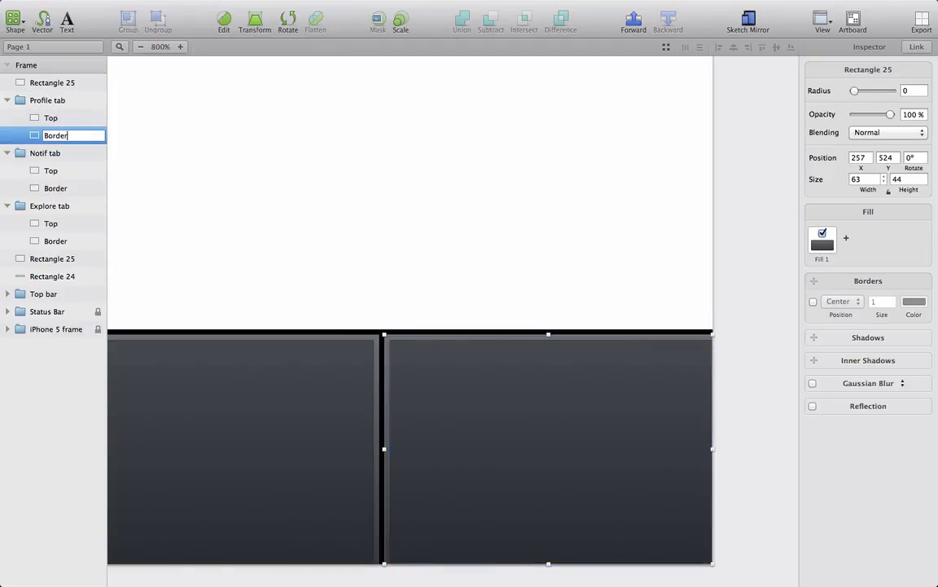
key(Return)
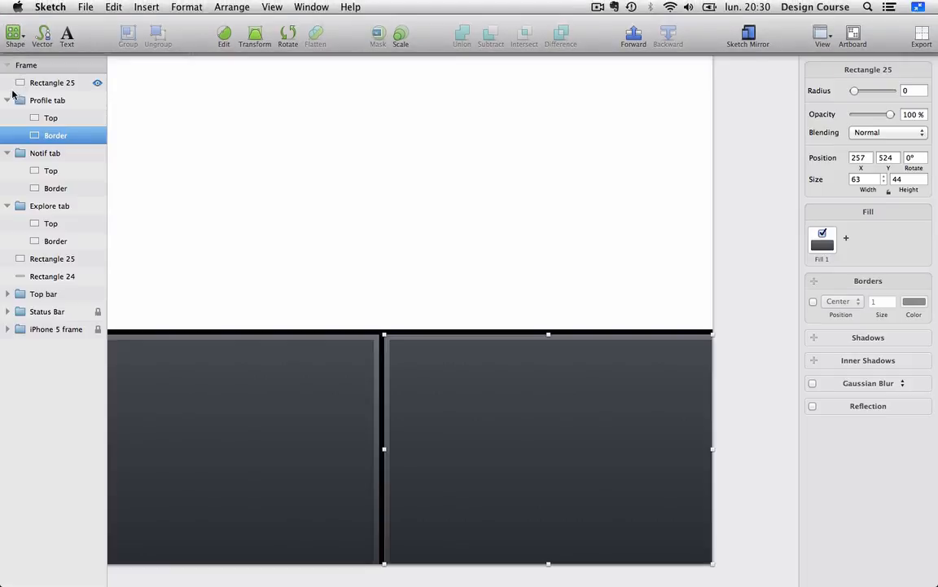
Step: Collapse the Profile tab, Notif tab and Explore tab groups in the layer list
click(8, 100)
click(7, 117)
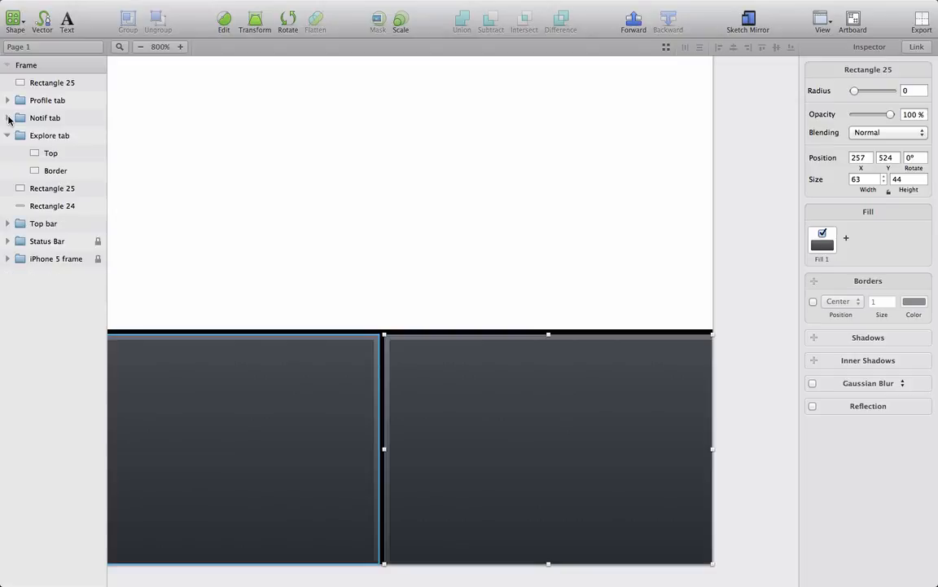
click(8, 135)
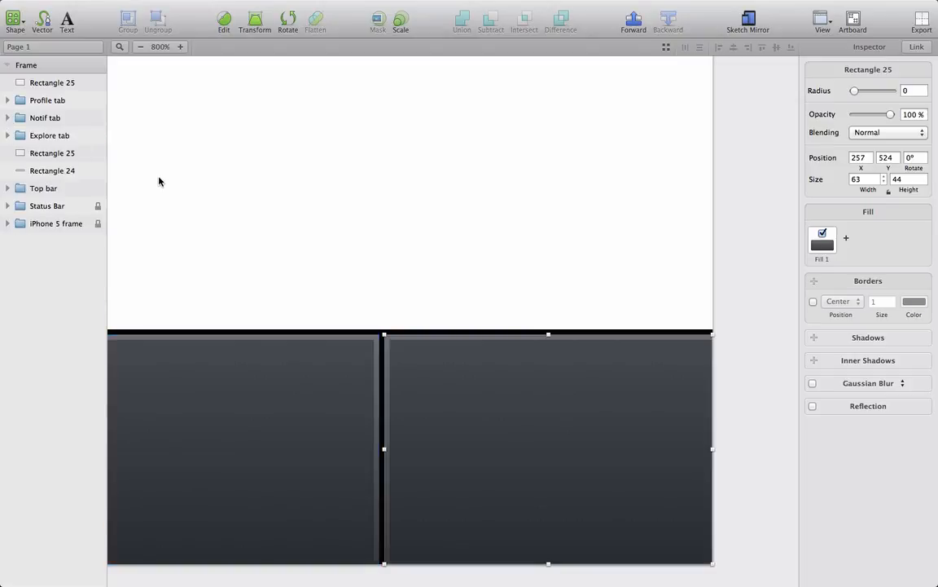
Step: Give the middle tab's base rectangle a linear gradient fill with 8CAAC5 as its top stop
scroll(159, 181, right, 10)
scroll(159, 180, left, 3)
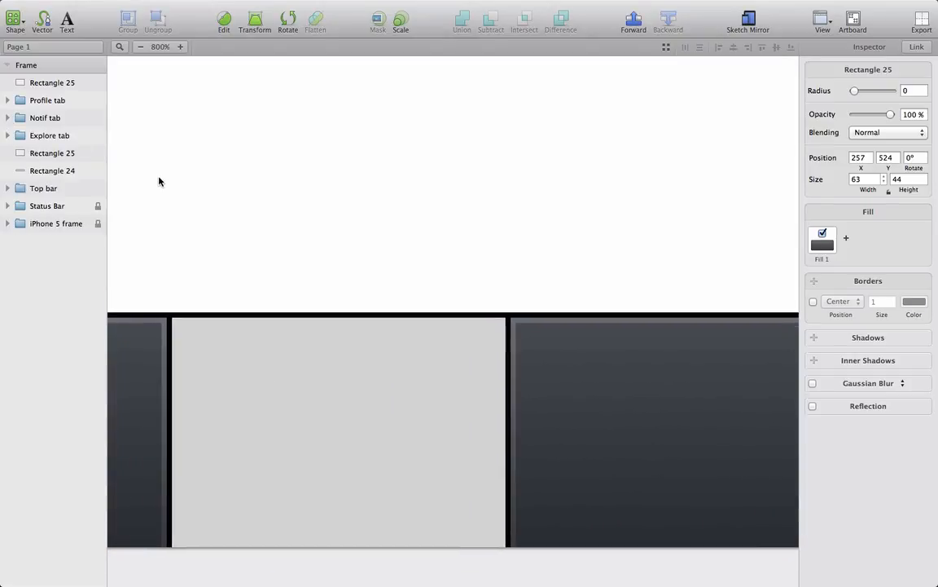
click(265, 379)
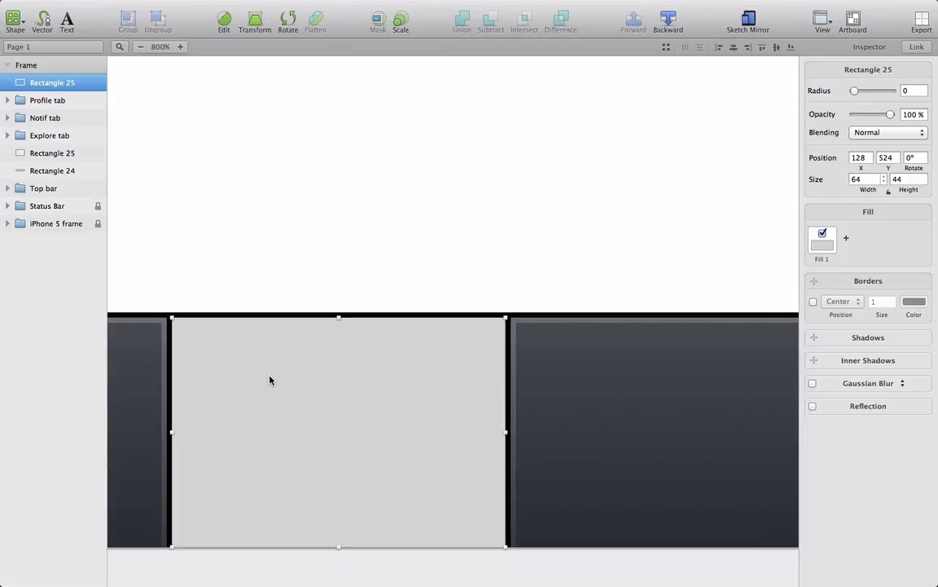
click(823, 239)
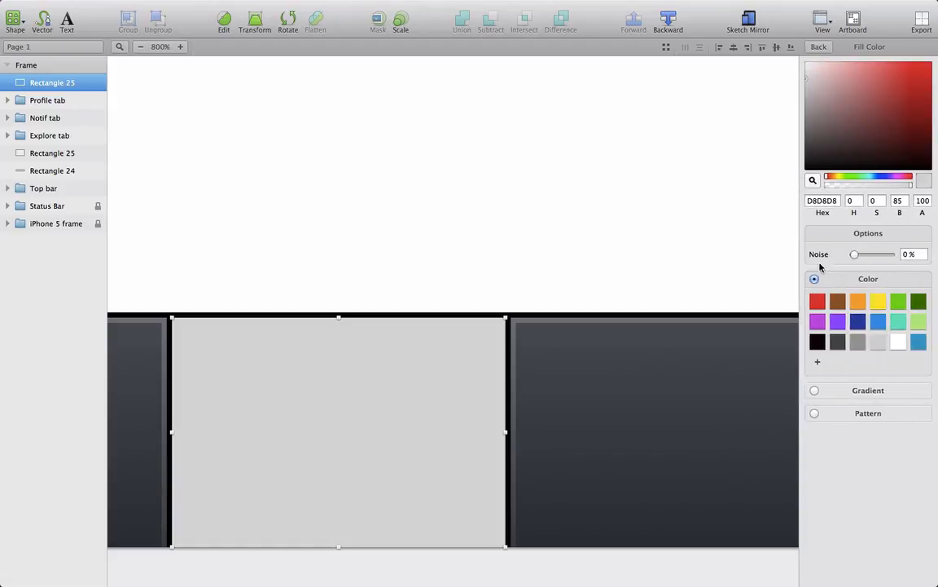
click(815, 391)
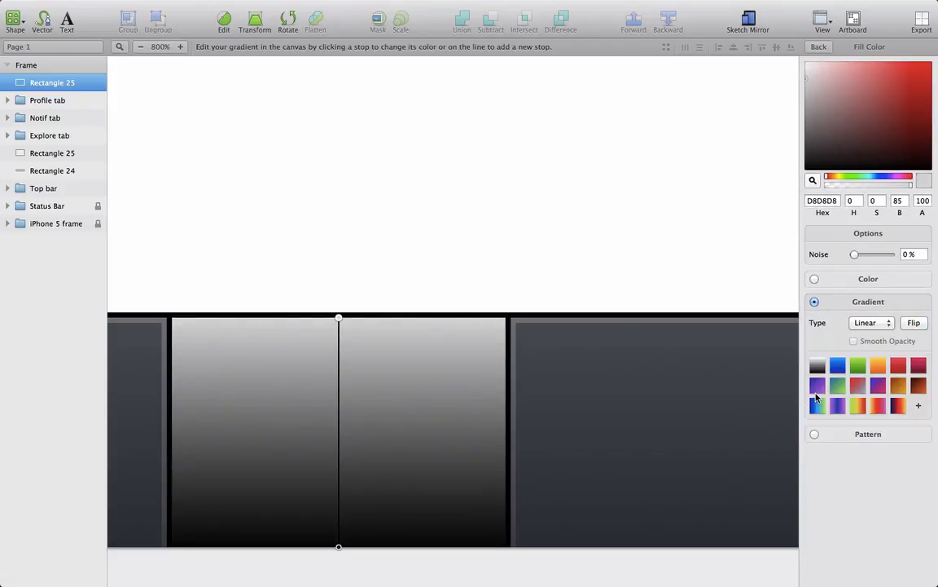
click(820, 200)
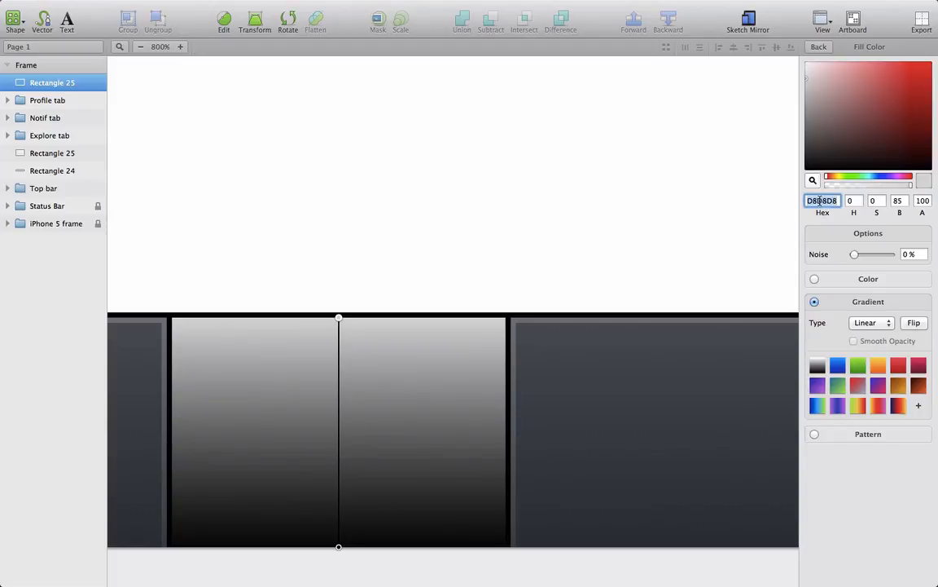
text(8)
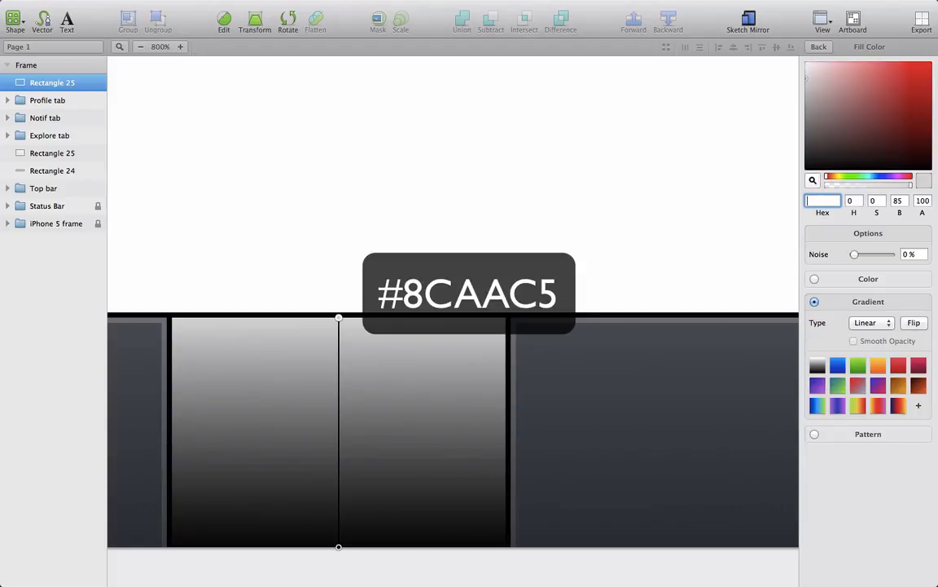
text(CAAC5)
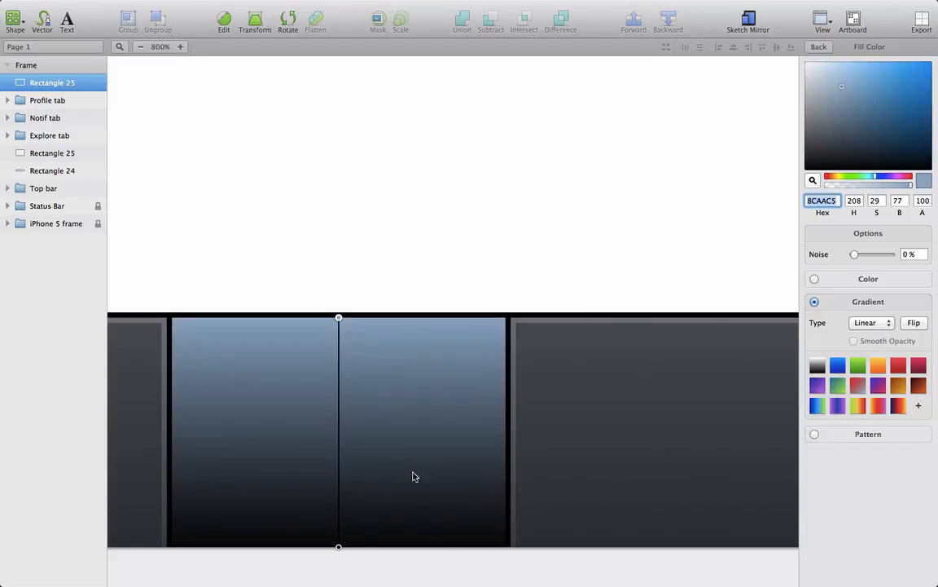
Step: Try to change the middle tab gradient's bottom stop to 4A7396
click(338, 547)
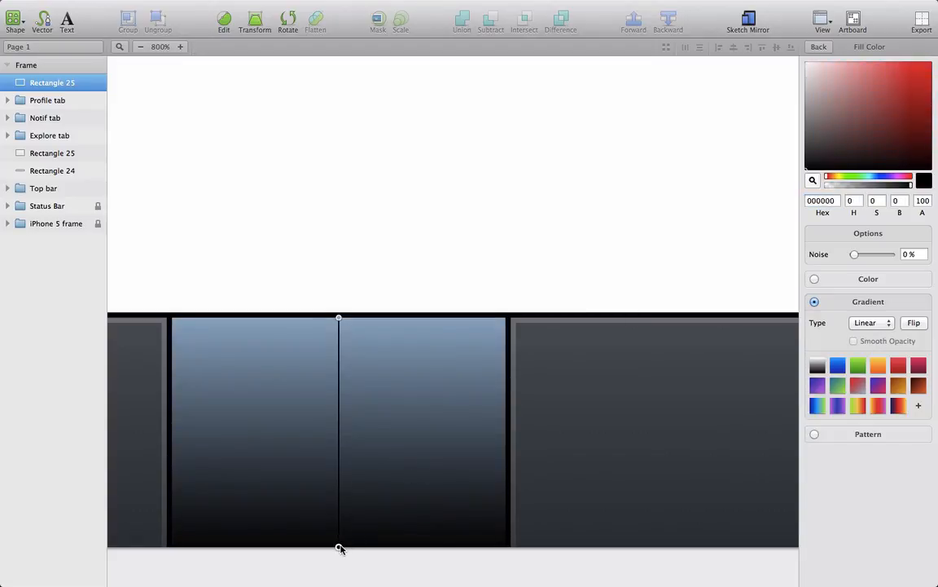
click(817, 199)
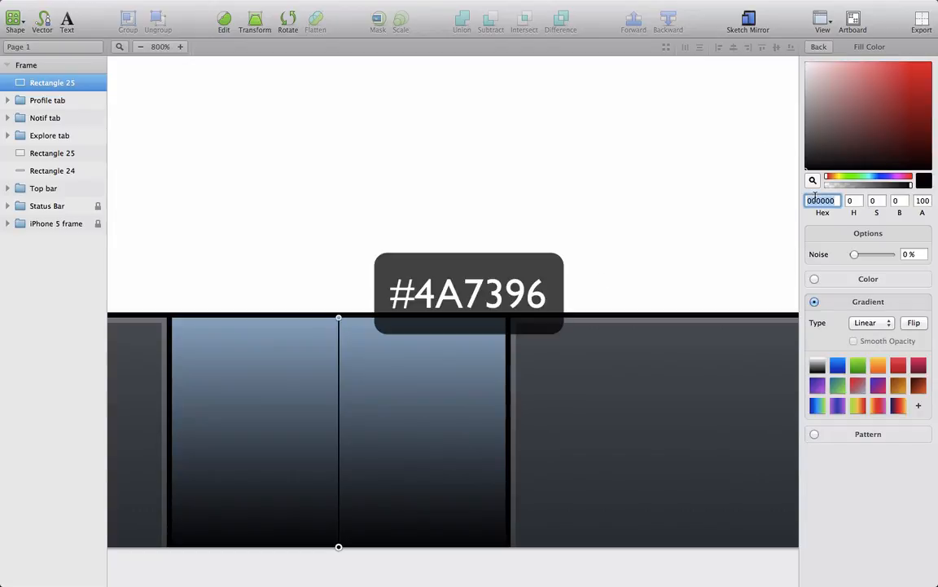
text(4A7396)
key(Return)
scroll(465, 267, left, 3)
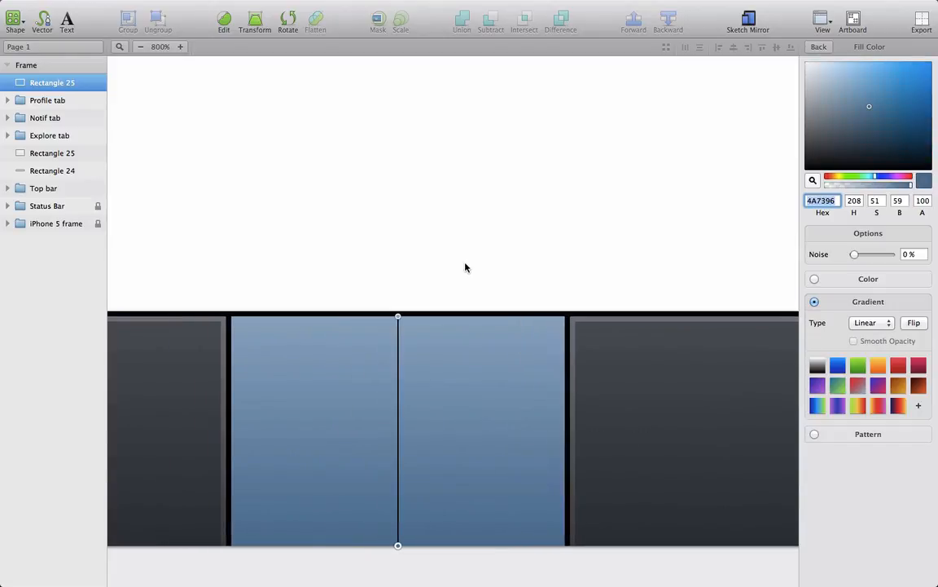
key(BackSpace)
click(247, 328)
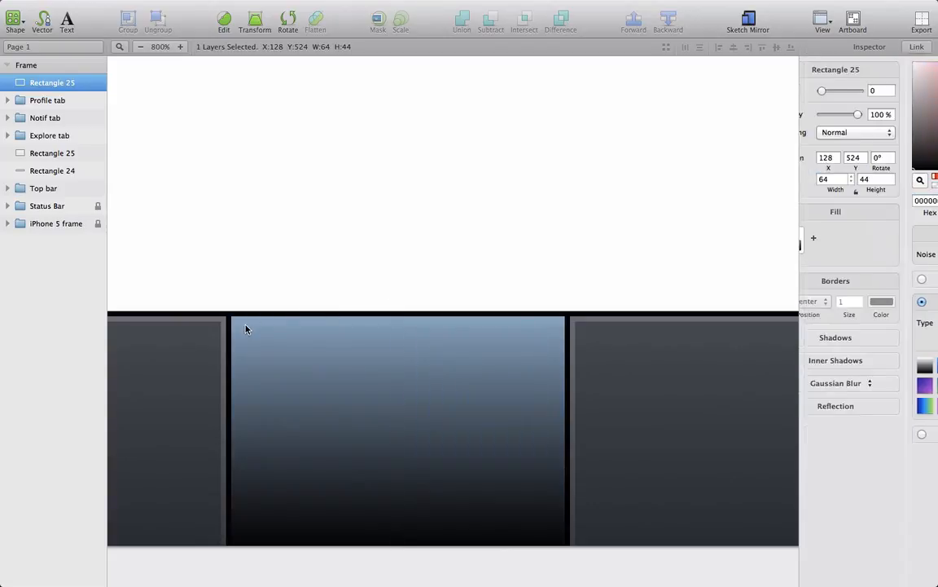
Step: Set the bottom stop of the middle tab's base gradient to 4A7396
click(360, 371)
key(Return)
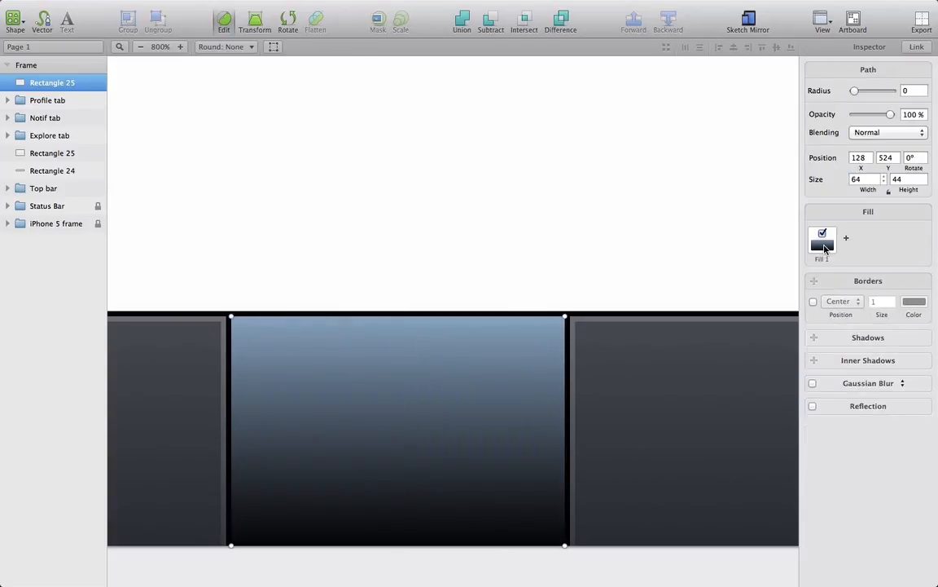
click(823, 239)
click(397, 545)
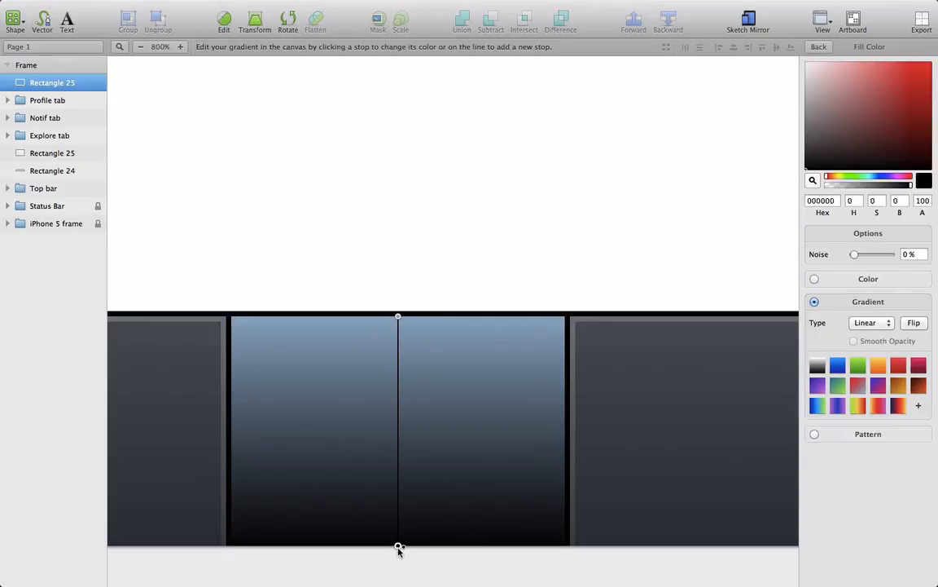
click(819, 200)
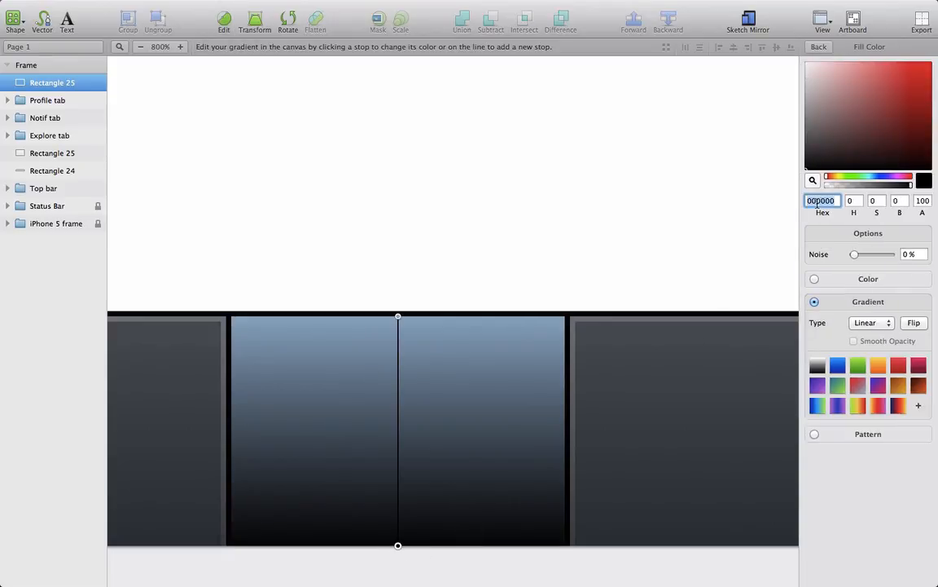
text(4A7396)
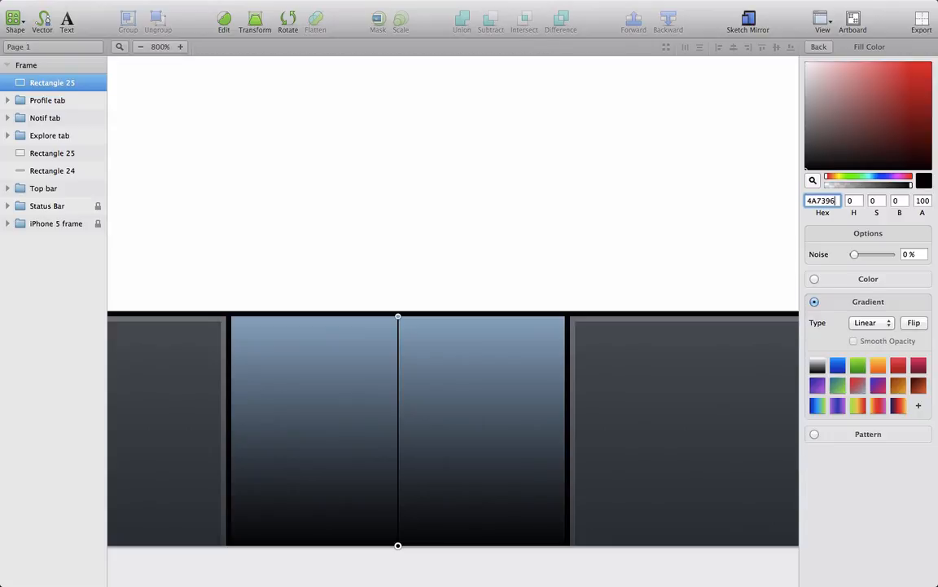
key(Return)
click(478, 297)
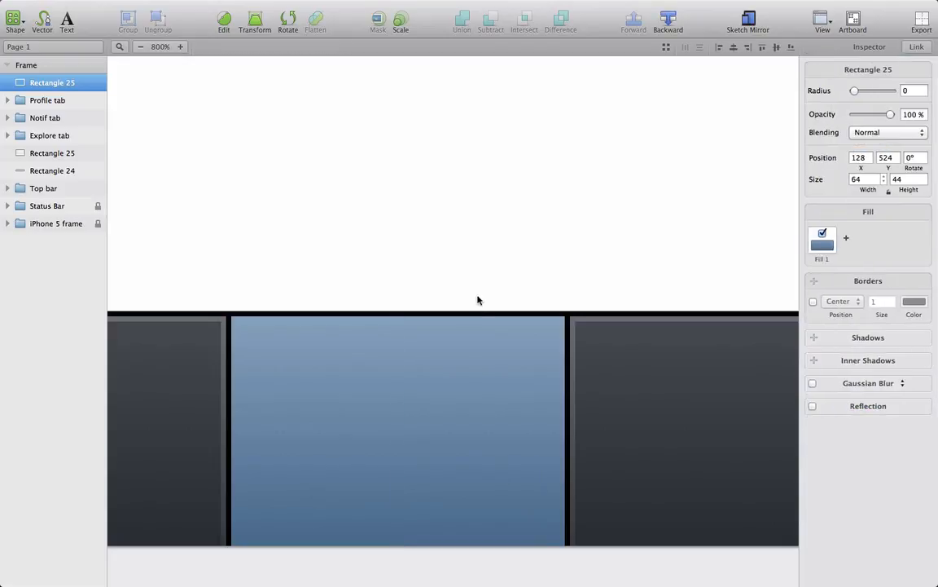
Step: Draw a 62 by 43 rectangle over the middle tab at X 129, Y 525, reaching down to the tab's bottom edge
key(r)
mouse_move(239, 320)
mouse_down()
mouse_move(422, 464)
mouse_move(542, 513)
mouse_move(561, 540)
mouse_up()
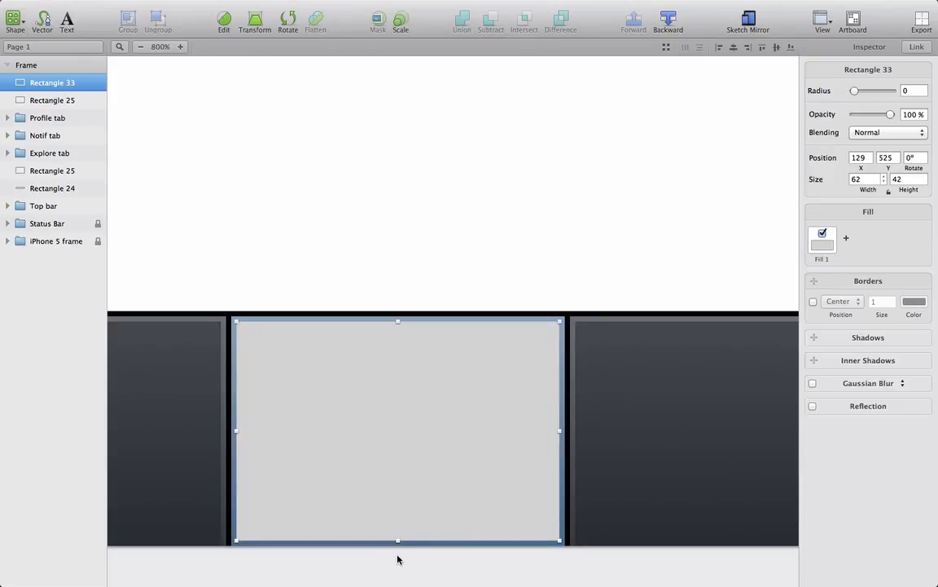
drag(398, 540, 397, 545)
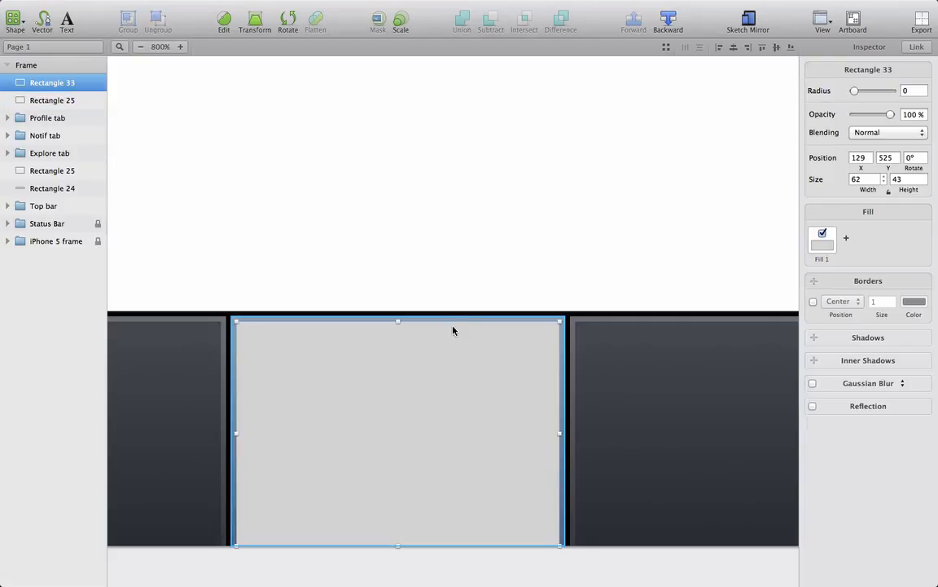
click(479, 266)
click(473, 388)
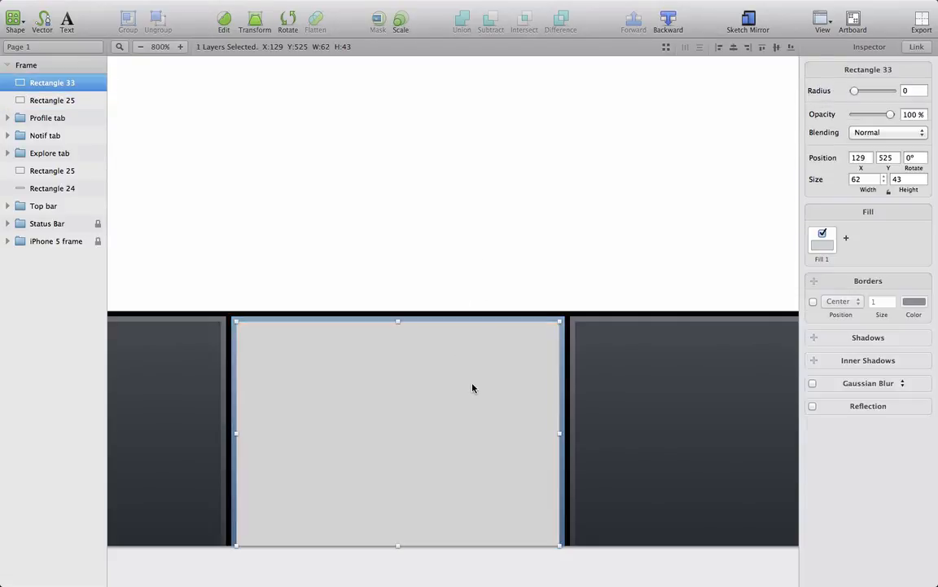
click(573, 262)
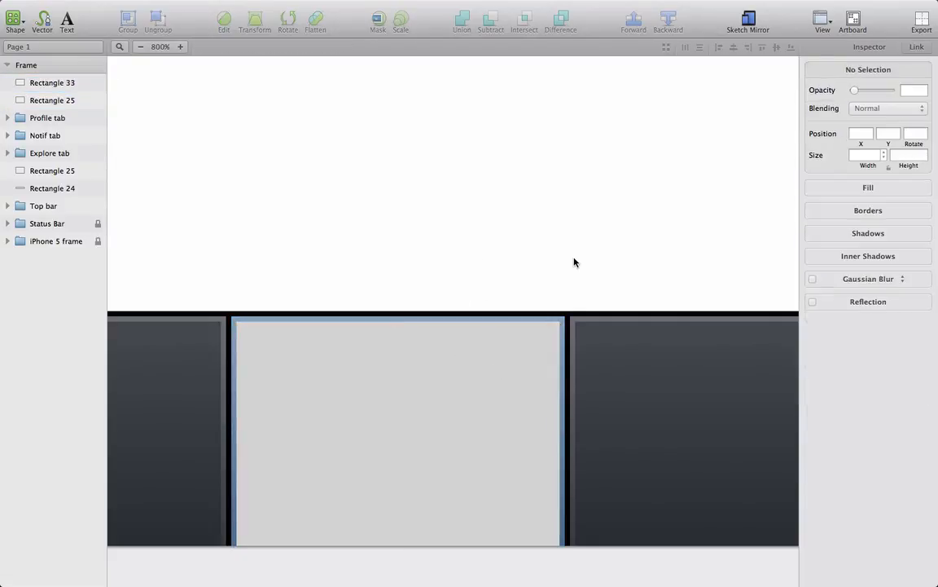
click(565, 326)
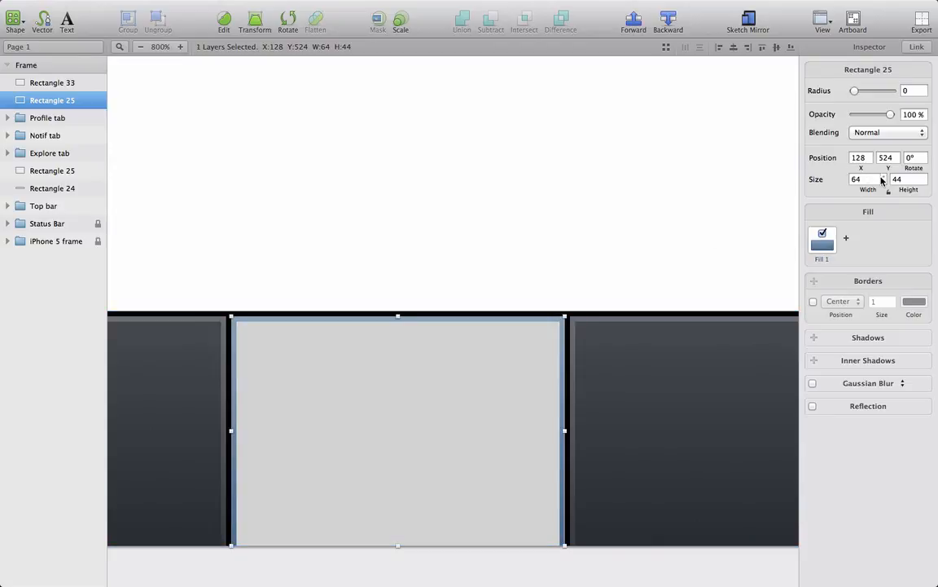
click(595, 234)
Step: Give the middle tab's inner rectangle a linear gradient fill with 5382A9 as its top stop
click(496, 391)
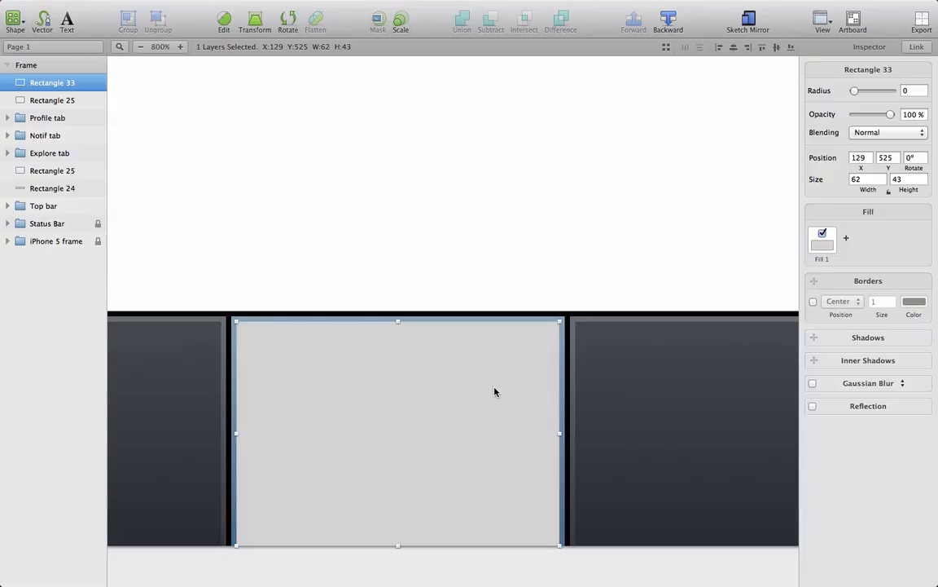
click(827, 247)
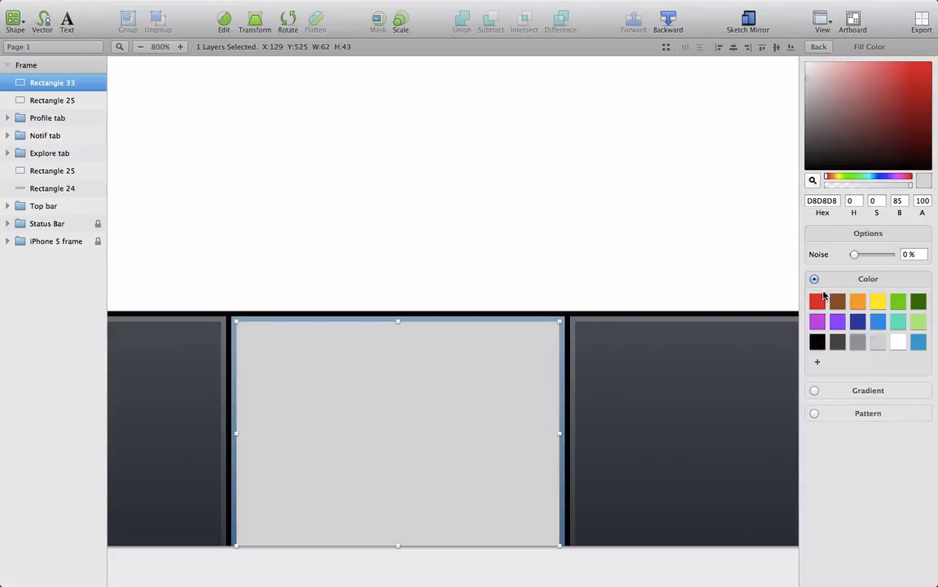
click(814, 390)
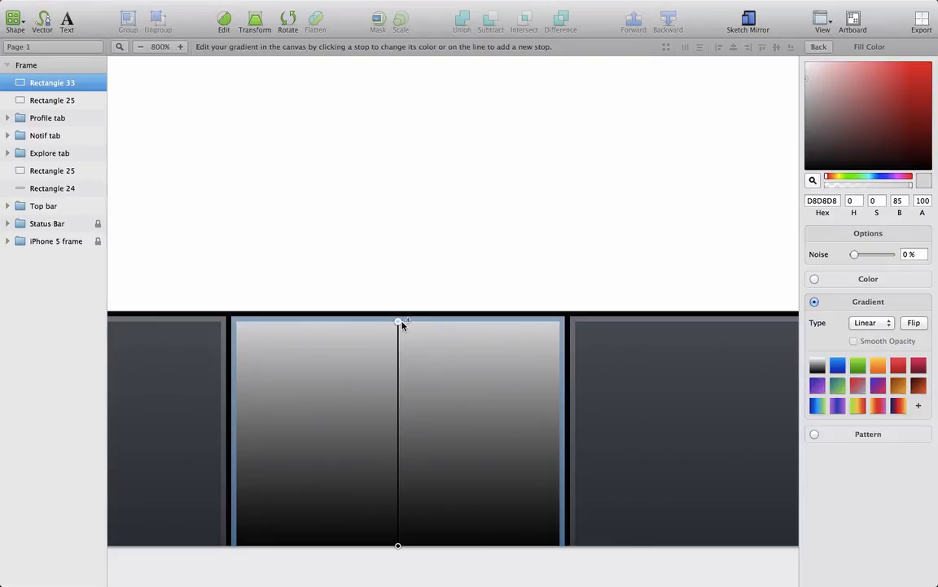
click(824, 201)
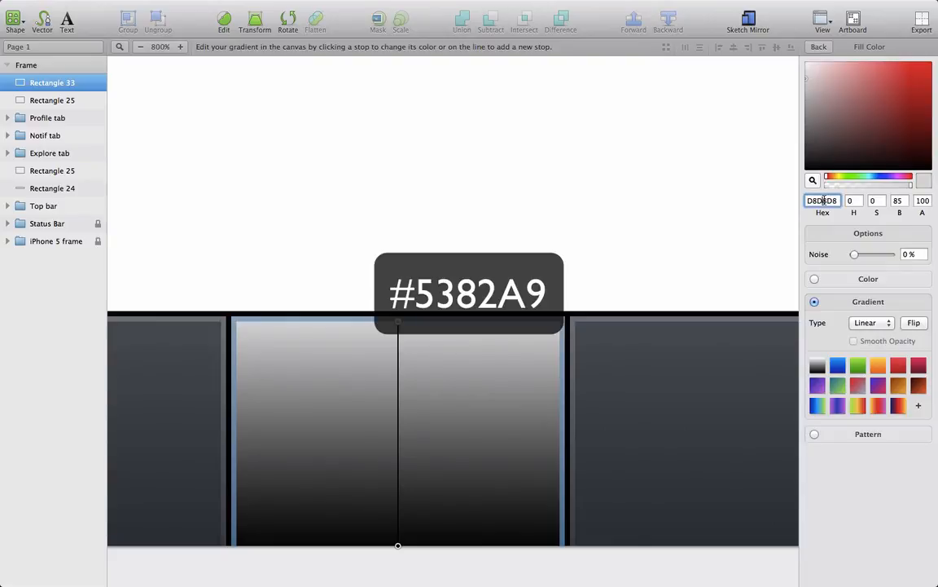
text(53)
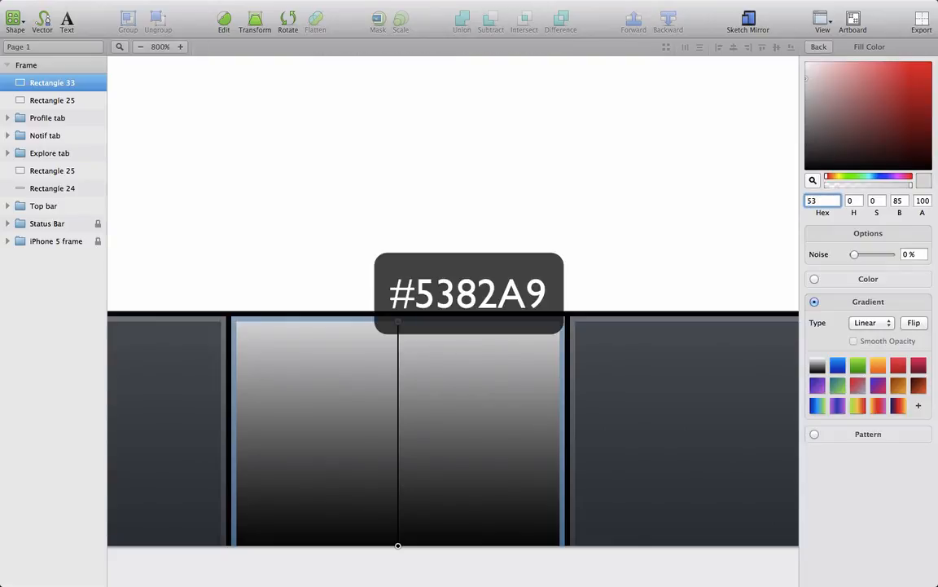
text(82A9)
key(Return)
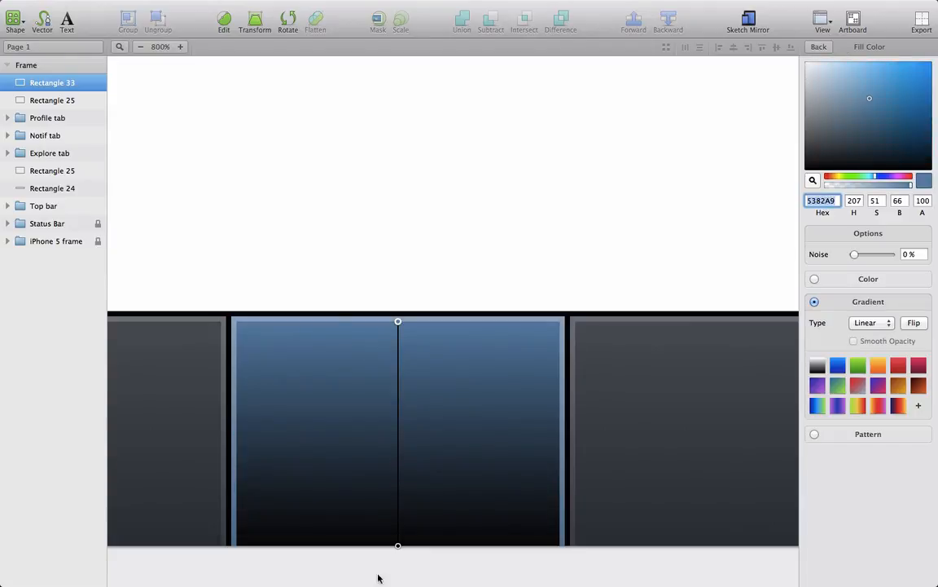
Step: Set the bottom stop of the inner rectangle's gradient to 2D5C83 and finish editing the fill
click(398, 546)
click(823, 200)
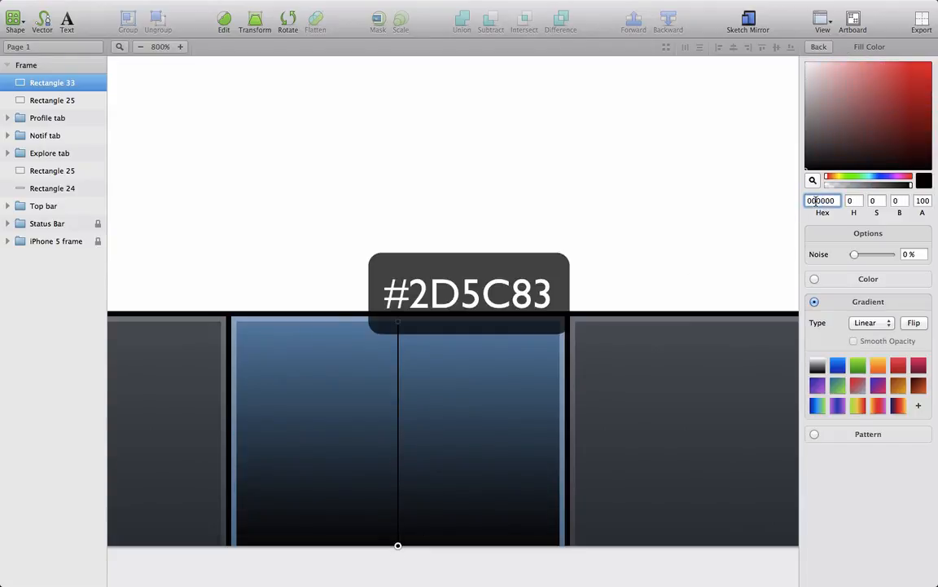
text(2D5C83)
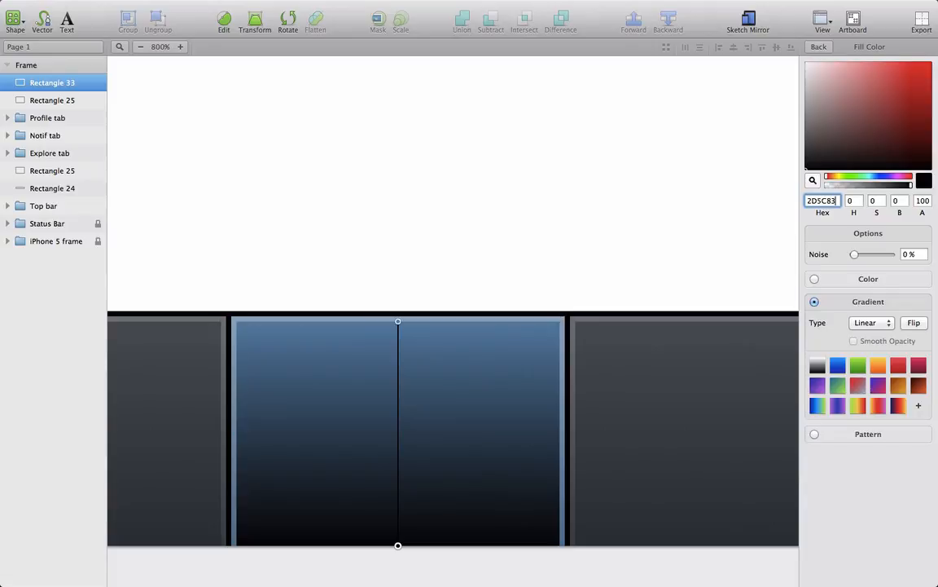
key(Return)
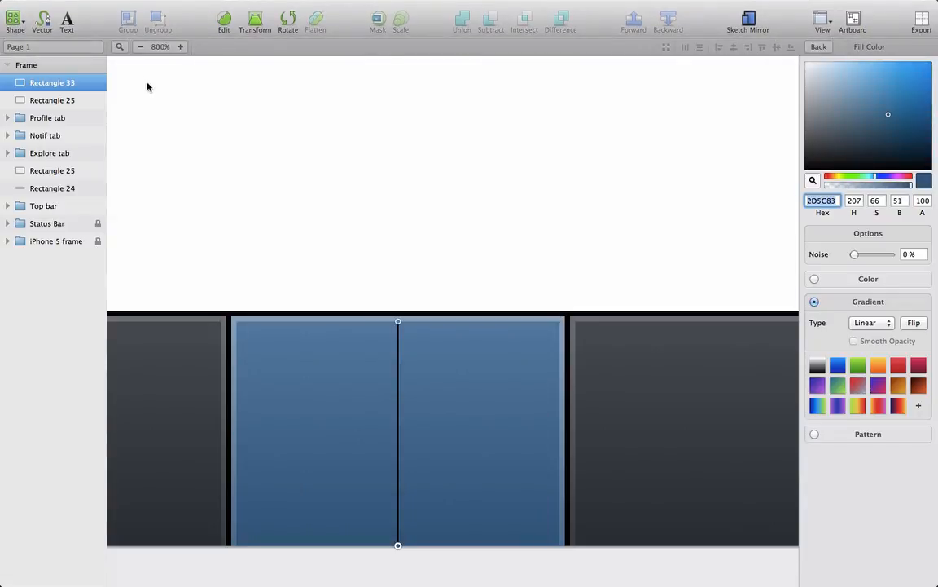
click(140, 49)
click(140, 49)
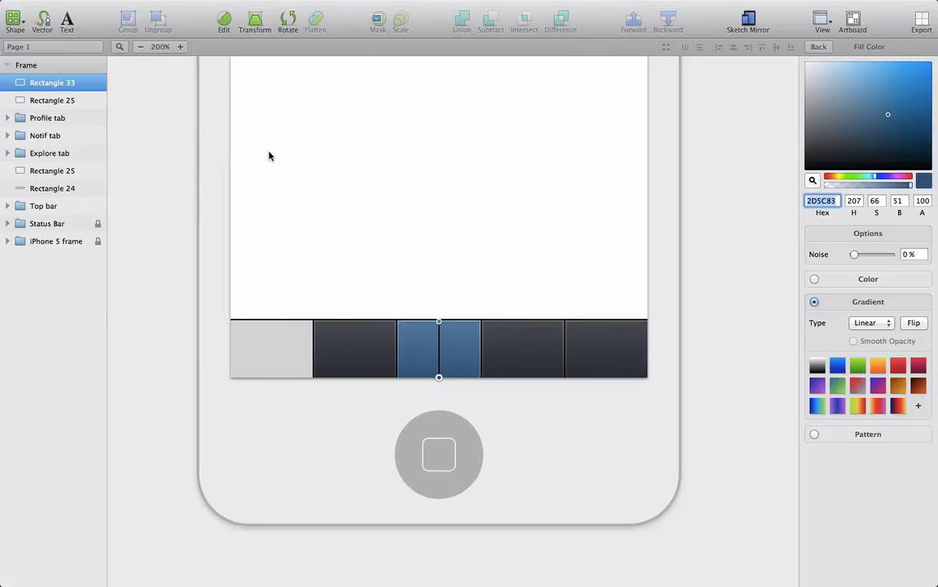
key(Escape)
Step: Group the middle tab's inner and base rectangles, and name the group Camera tab
scroll(269, 156, up, 2)
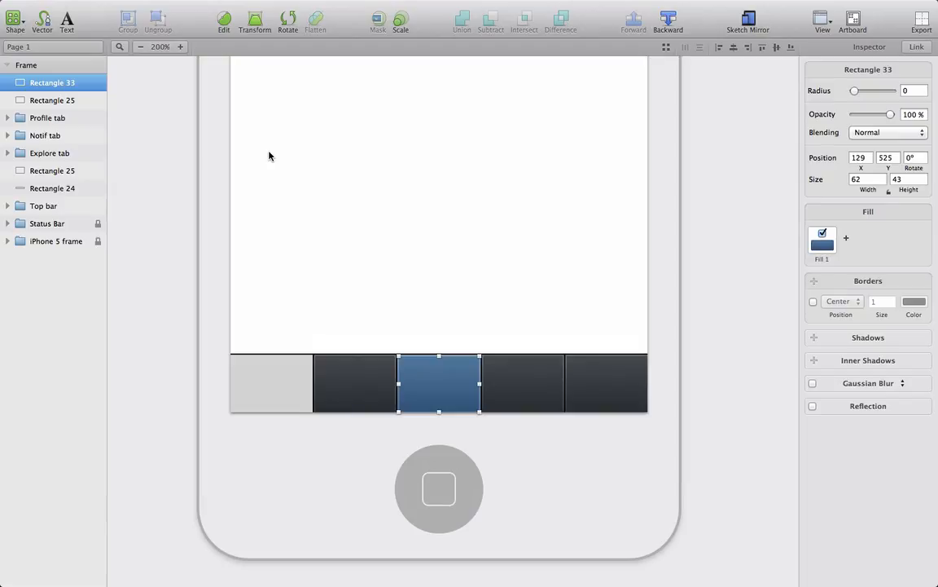
shift+click(80, 100)
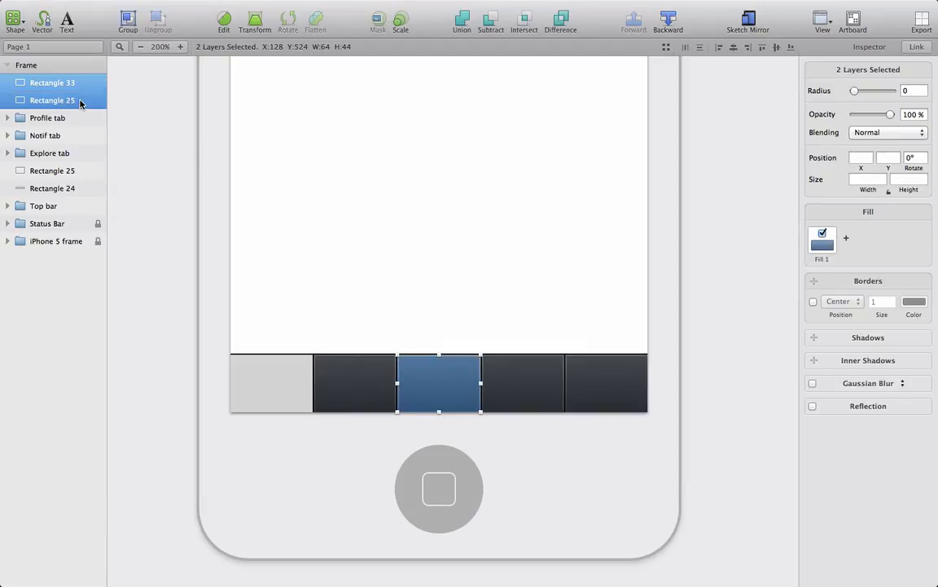
key(super+g)
double_click(52, 82)
text(Camera tab)
key(Return)
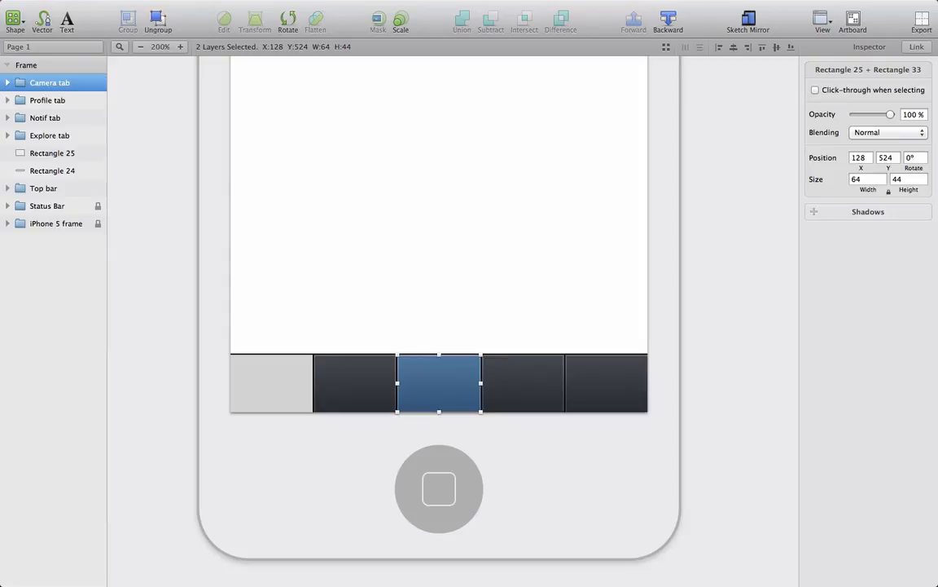
Step: Rename the larger base rectangle in the Camera tab group as Border
click(7, 84)
click(64, 118)
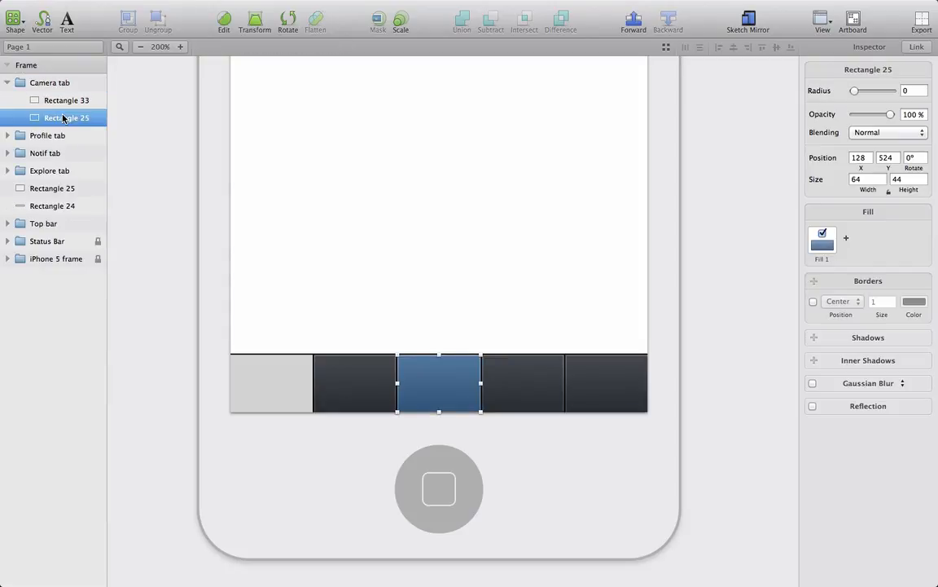
double_click(64, 118)
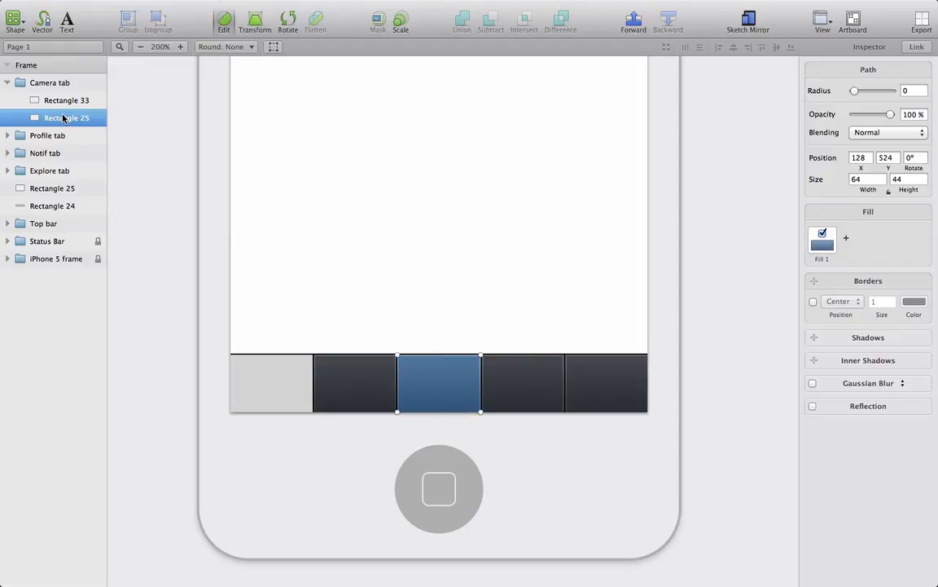
text(Bor)
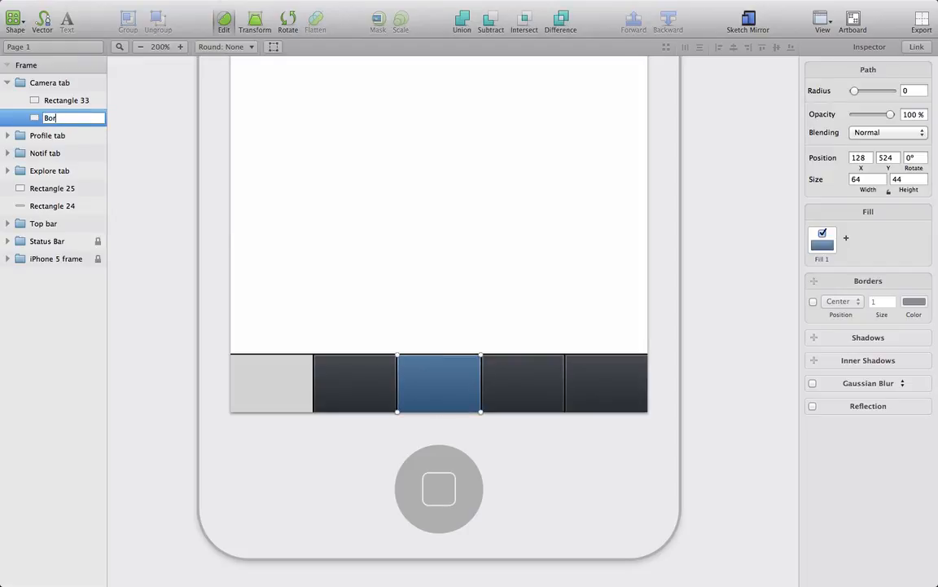
text(der)
key(Return)
Step: Rename the inner rectangle in the Camera tab group as Top
shift+click(73, 101)
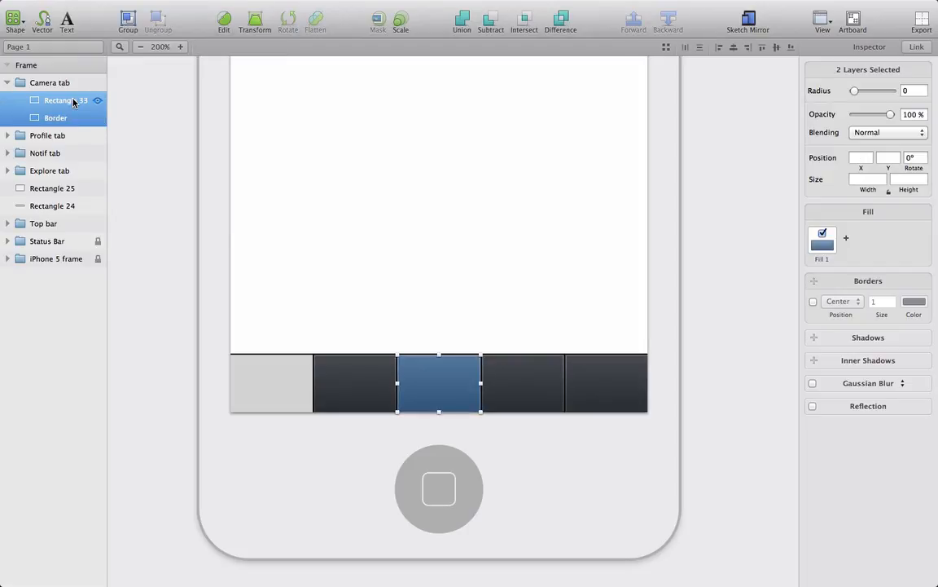
click(73, 84)
click(66, 99)
double_click(69, 103)
text(Top)
key(Return)
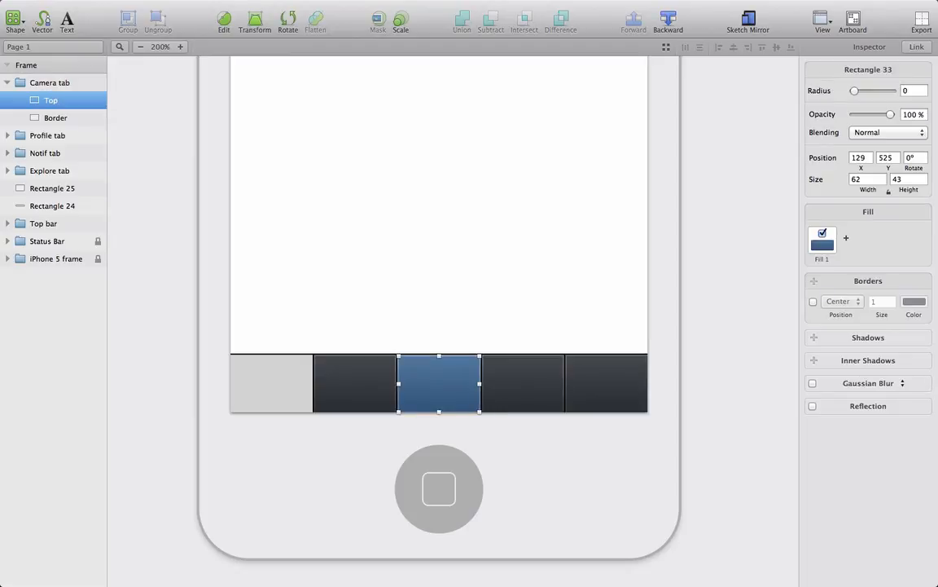
click(130, 140)
Step: Change the fill of the leftmost tab's grey rectangle to a radial gradient
click(70, 188)
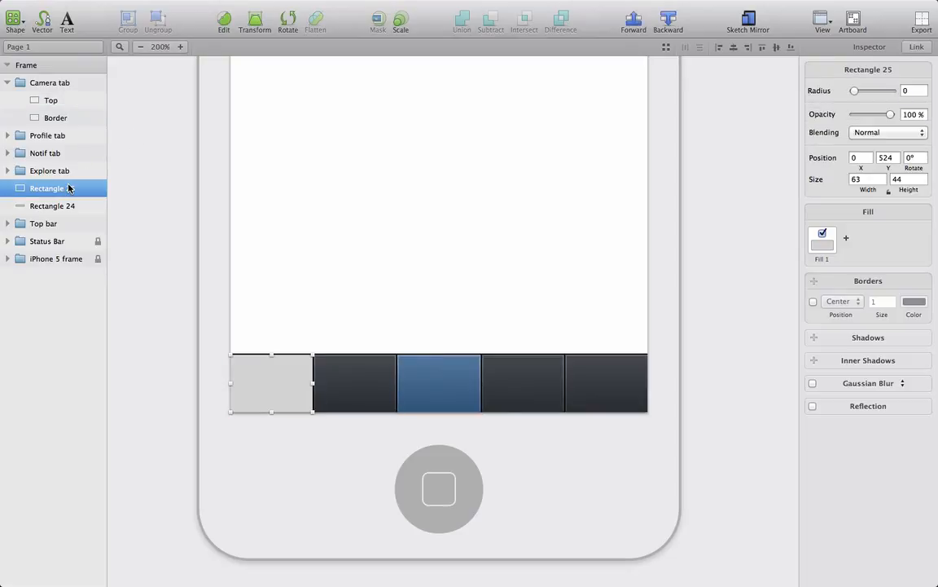
click(181, 47)
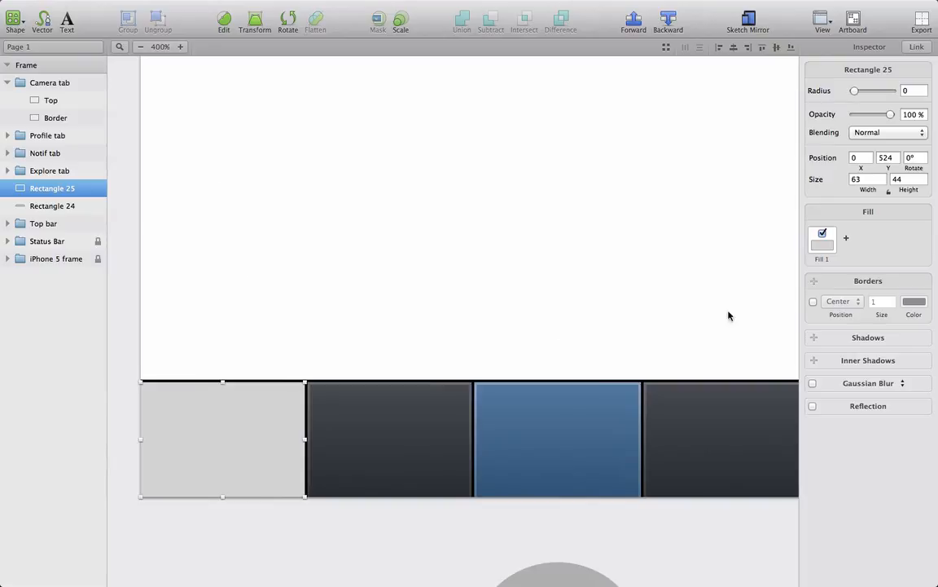
click(826, 248)
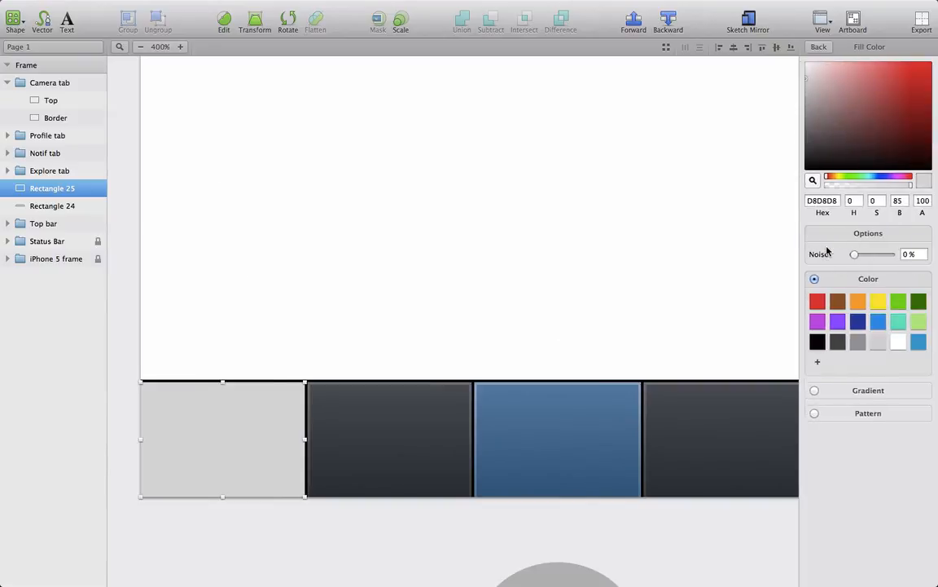
click(814, 390)
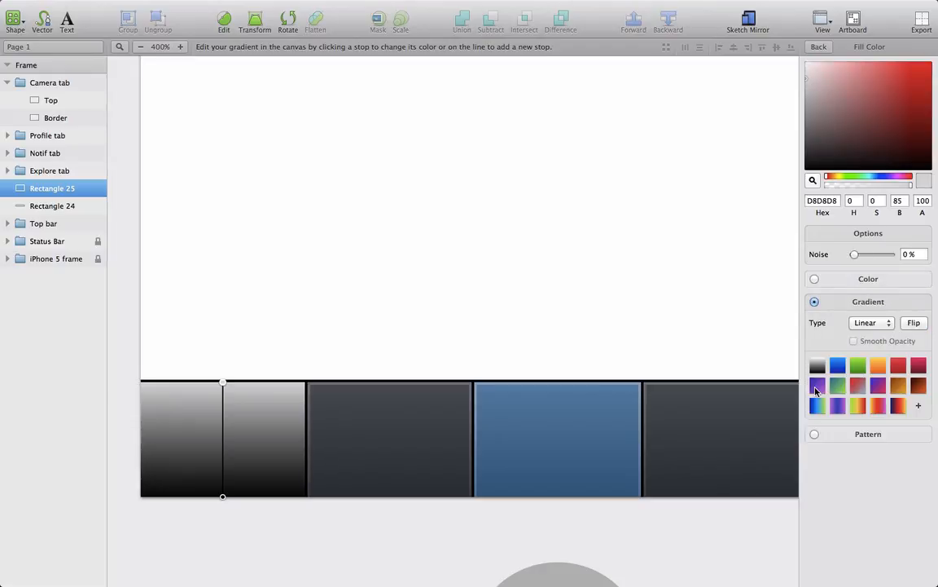
click(873, 324)
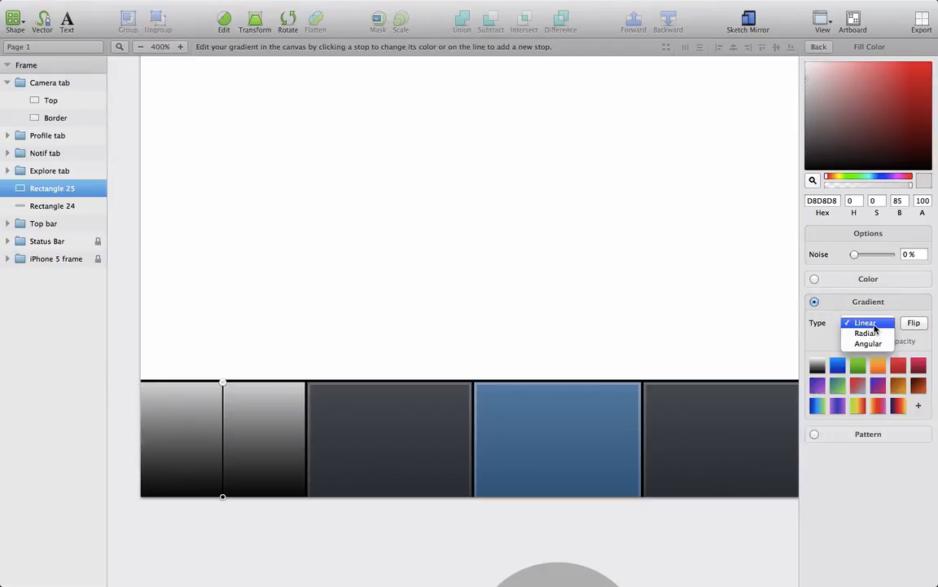
click(866, 333)
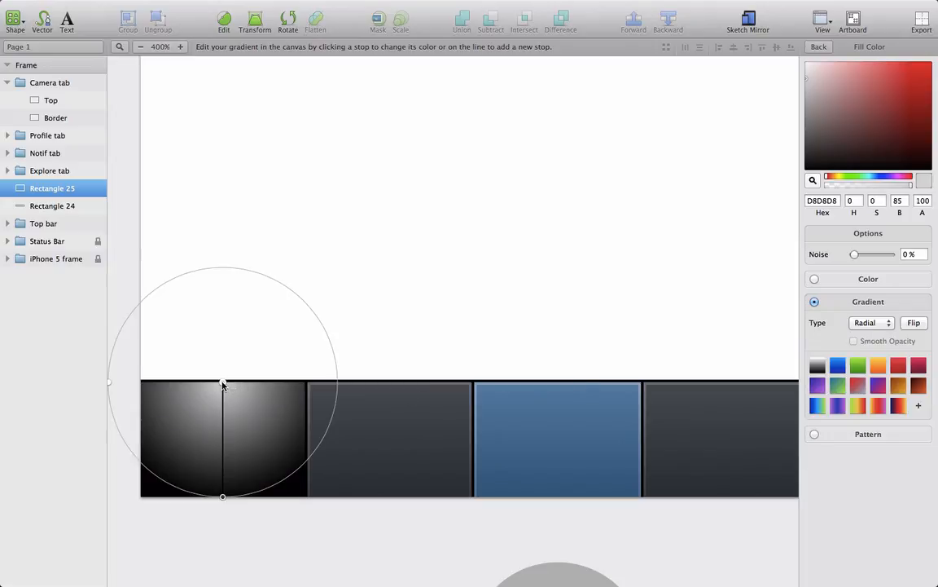
Step: Centre the radial gradient on the middle of the tab's bottom edge and place its outer stop horizontally just beyond the tab's right side
drag(222, 383, 222, 498)
scroll(223, 499, down, 3)
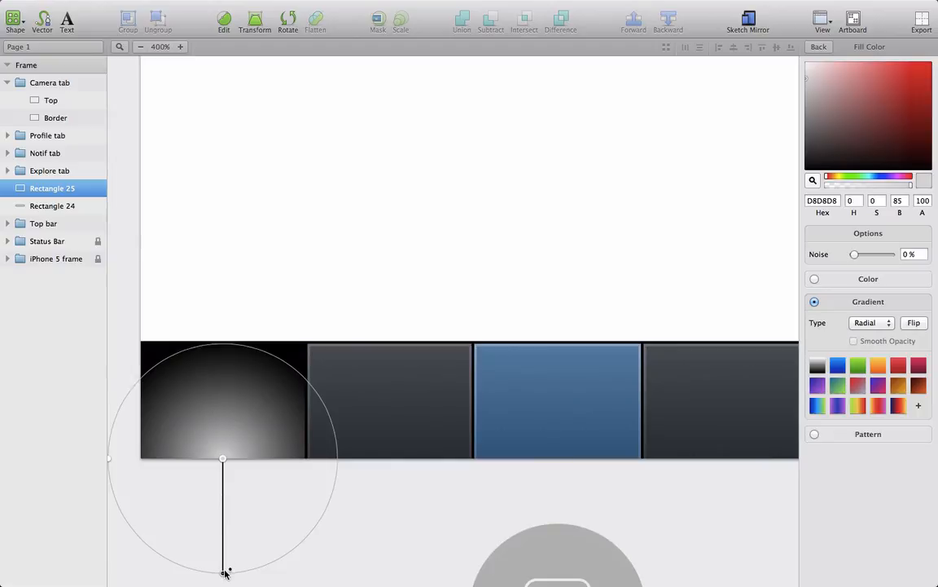
drag(223, 574, 320, 459)
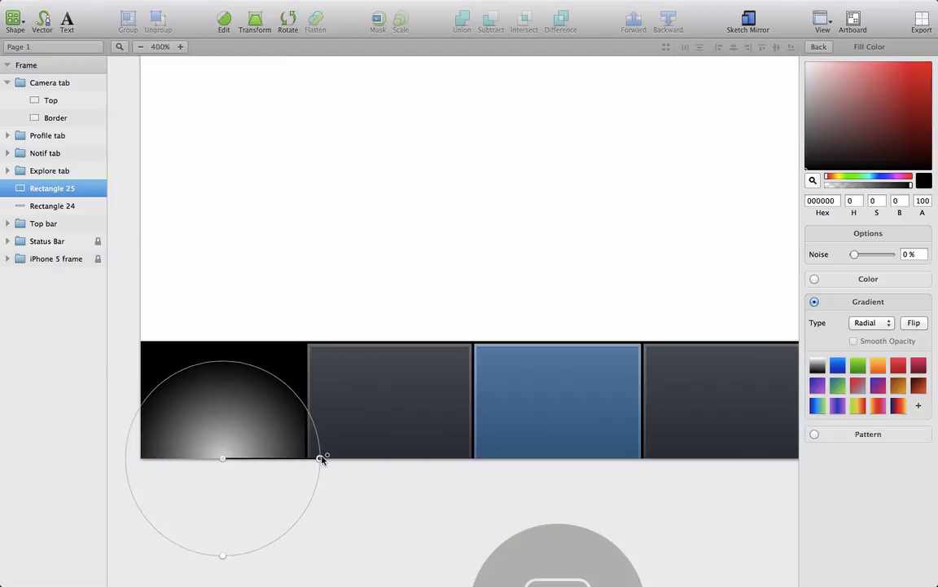
Step: Set the radial gradient's centre stop to colour E2E2E2 with an alpha of 20
click(224, 459)
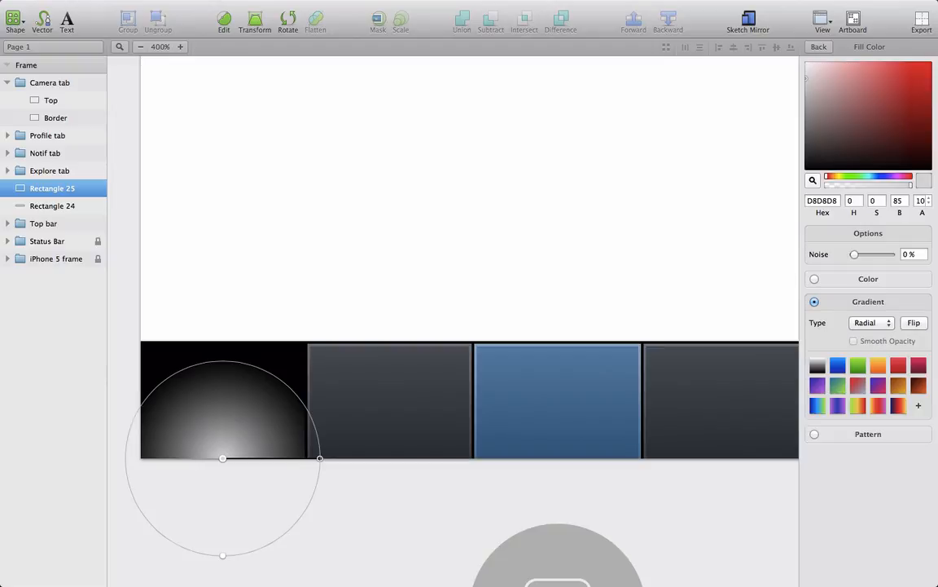
double_click(819, 201)
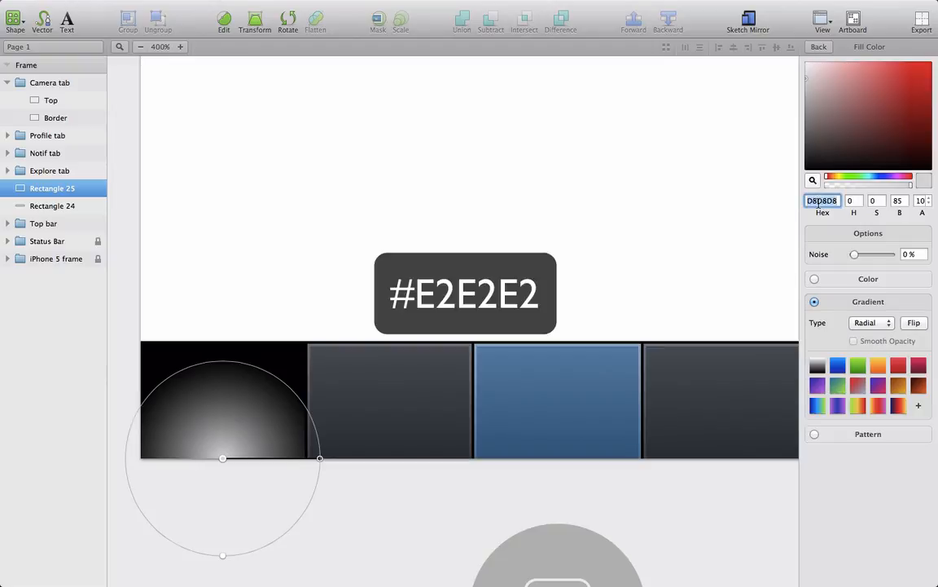
text(E2E2E2)
key(Return)
click(923, 200)
text(20)
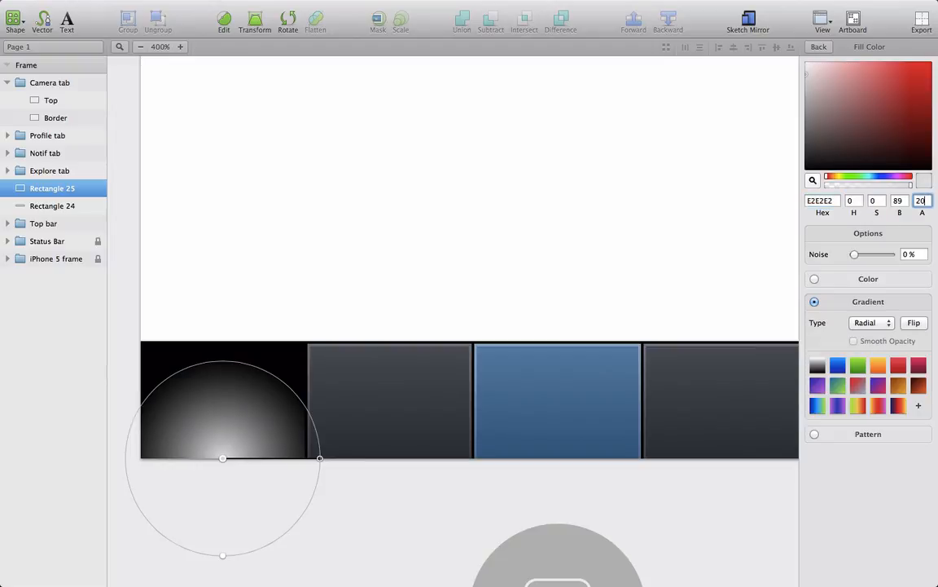
key(Return)
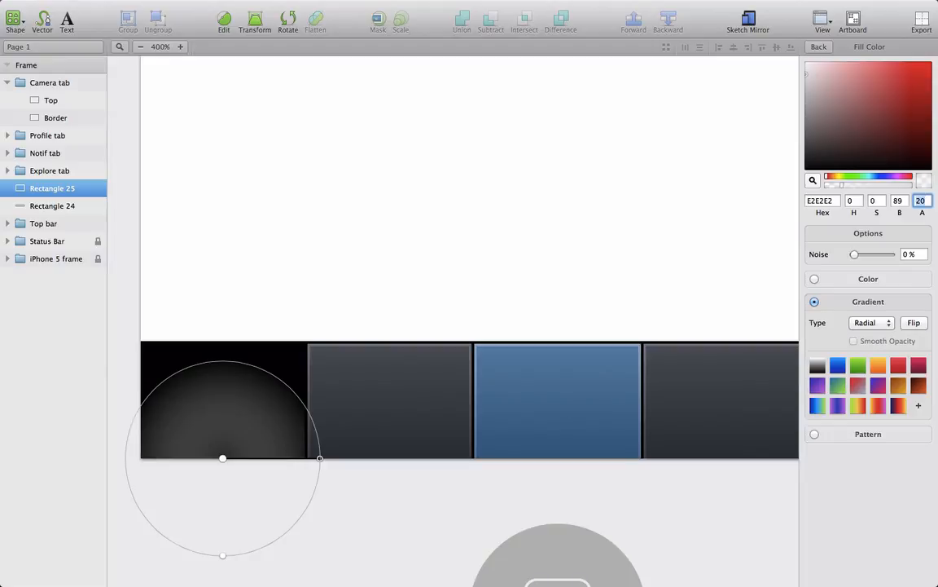
Step: Set the gradient's black outer stop to an alpha of 60, widen the radius slightly, and finish editing the fill
click(319, 458)
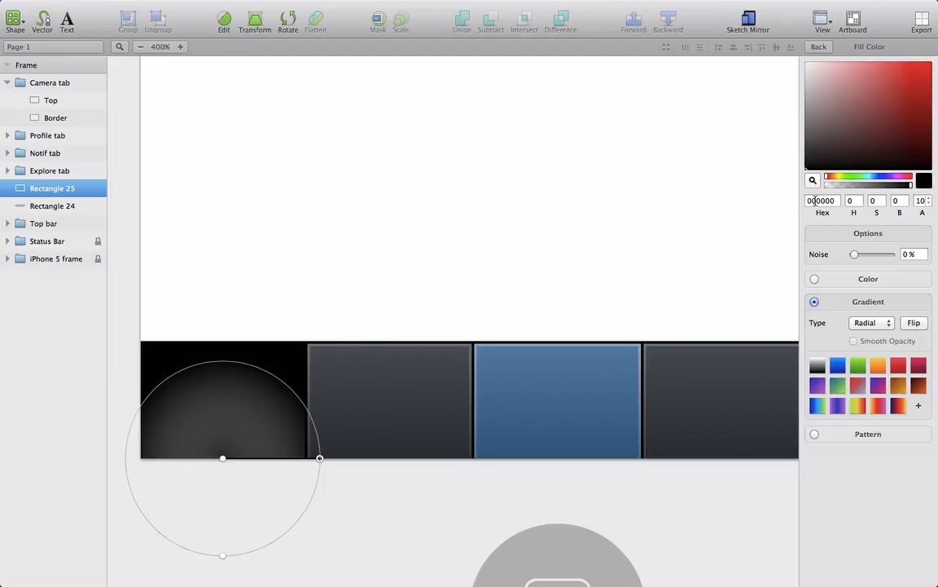
click(921, 200)
text(60)
key(Return)
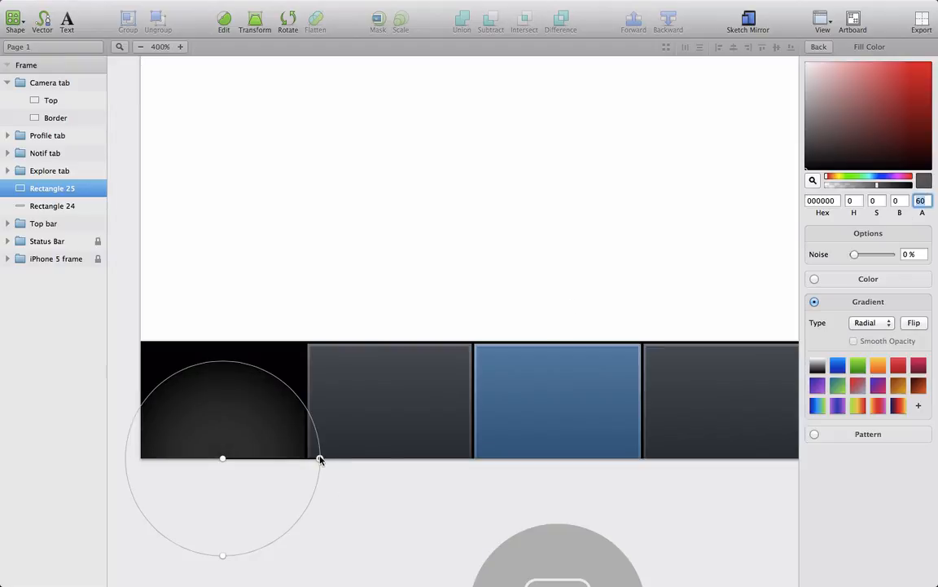
drag(320, 459, 325, 459)
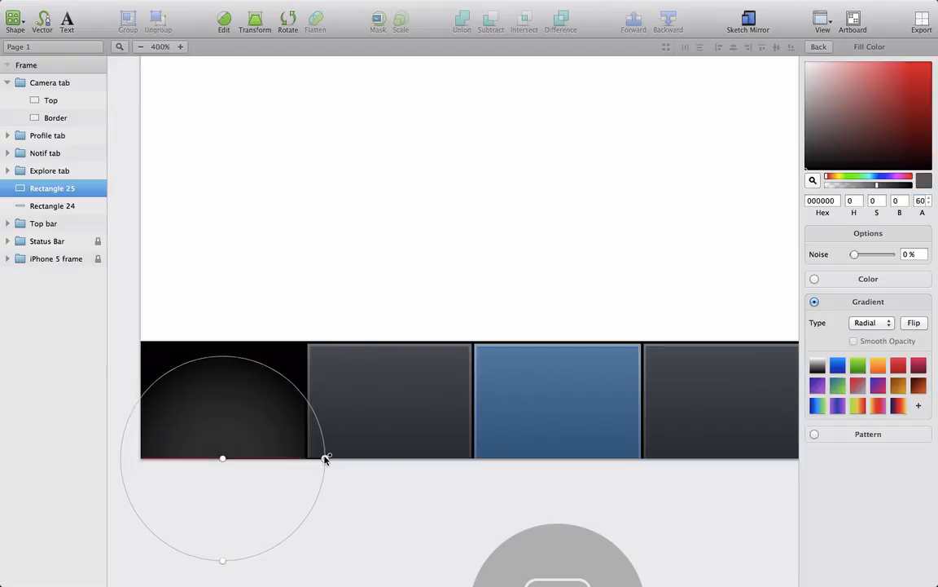
click(134, 47)
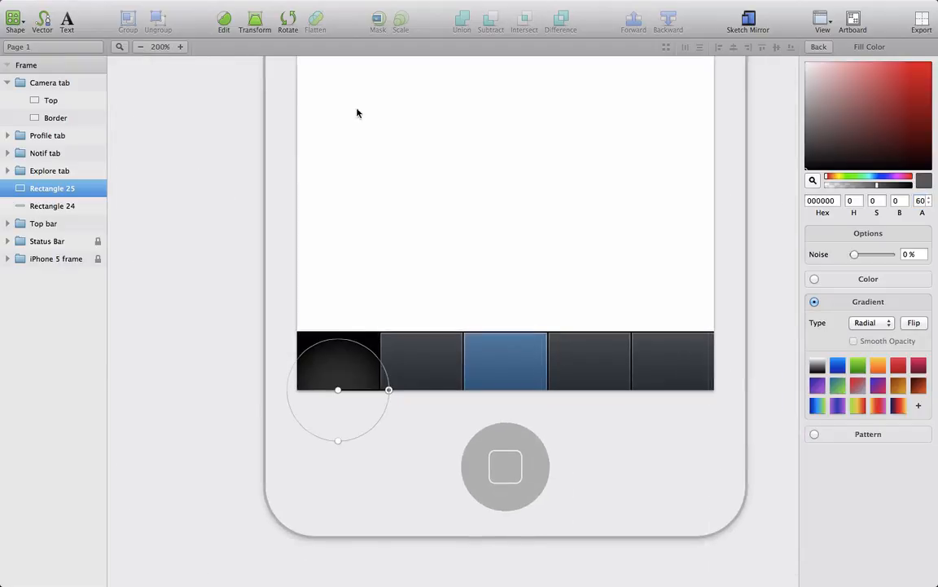
key(Escape)
Step: Group the leftmost tab's rectangle with the bar's black background rectangle, and name the group Home tab
scroll(445, 162, up, 5)
scroll(446, 162, right, 4)
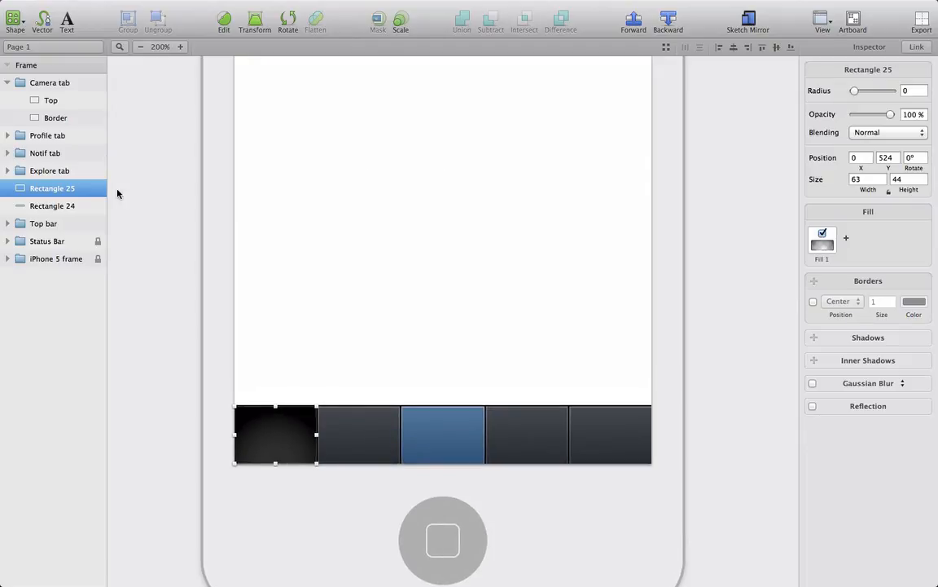
shift+click(76, 206)
key(super+g)
double_click(61, 189)
text(Home tab)
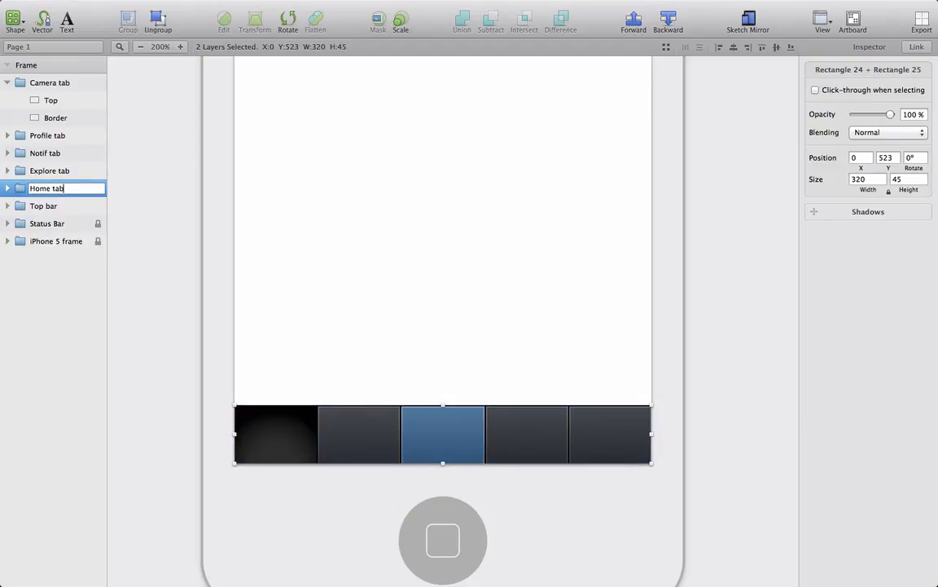
Step: Move the black background rectangle, Rectangle 24, out of the Home tab group to directly below it in the layer order
click(7, 188)
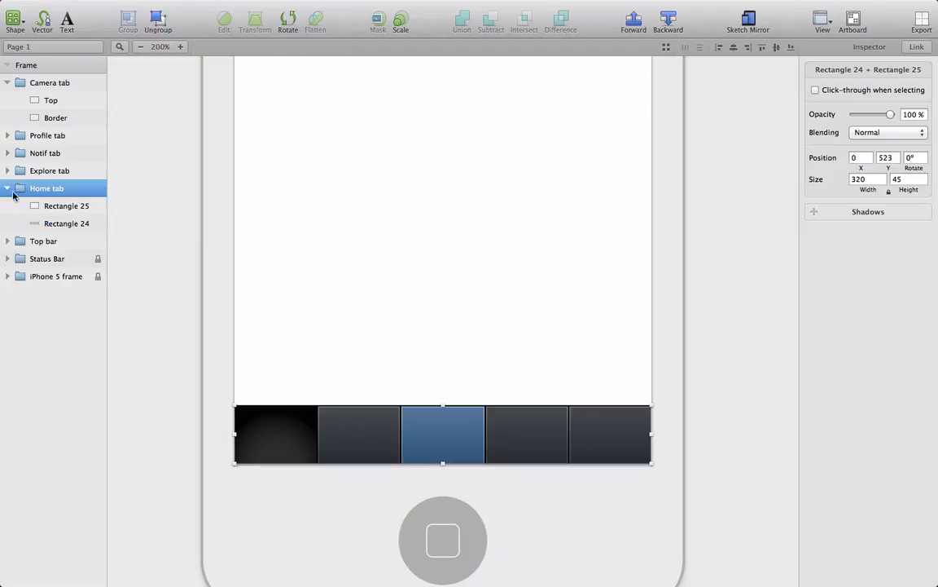
click(47, 205)
click(53, 223)
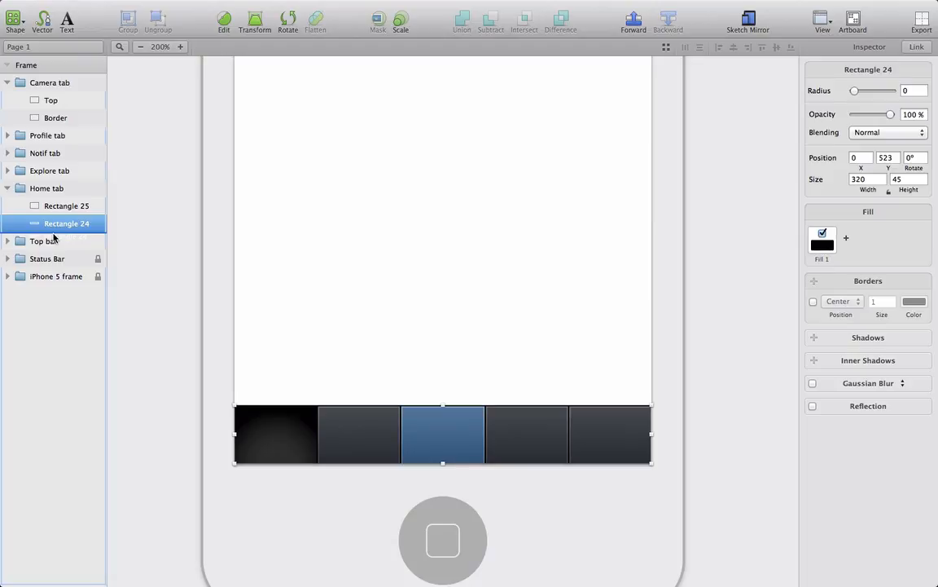
drag(54, 237, 54, 238)
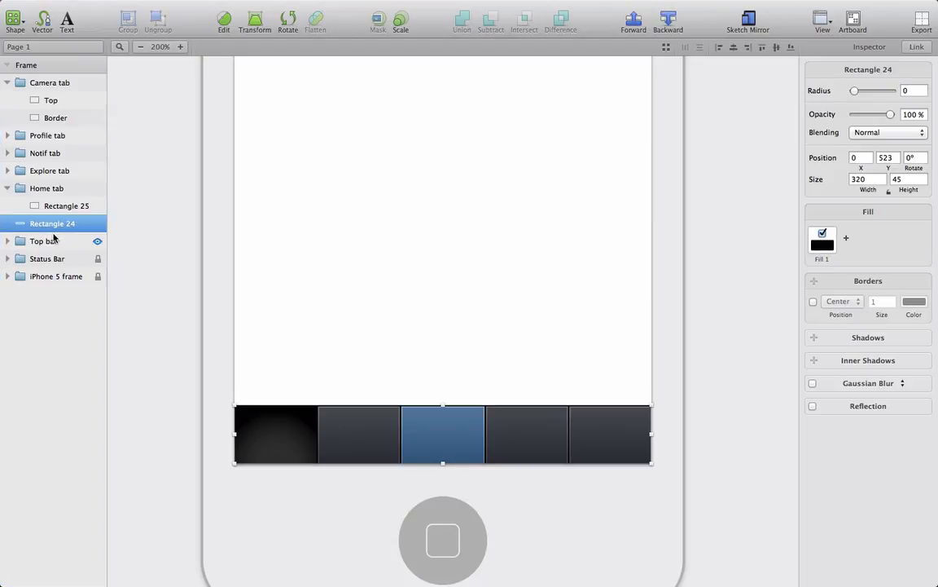
Step: Rename the rectangle remaining in the Home tab group as Selected tab
click(67, 207)
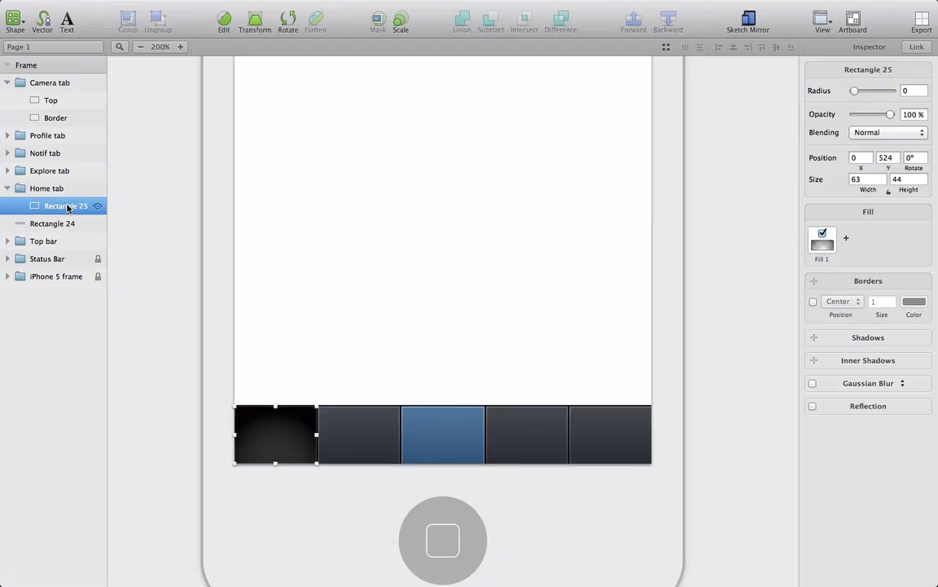
double_click(68, 207)
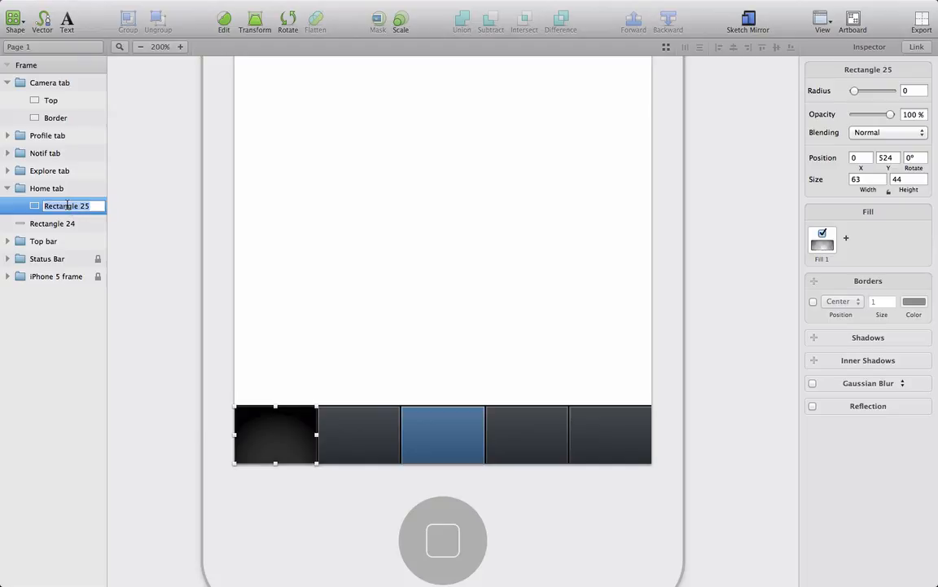
text(Selected tab)
key(Return)
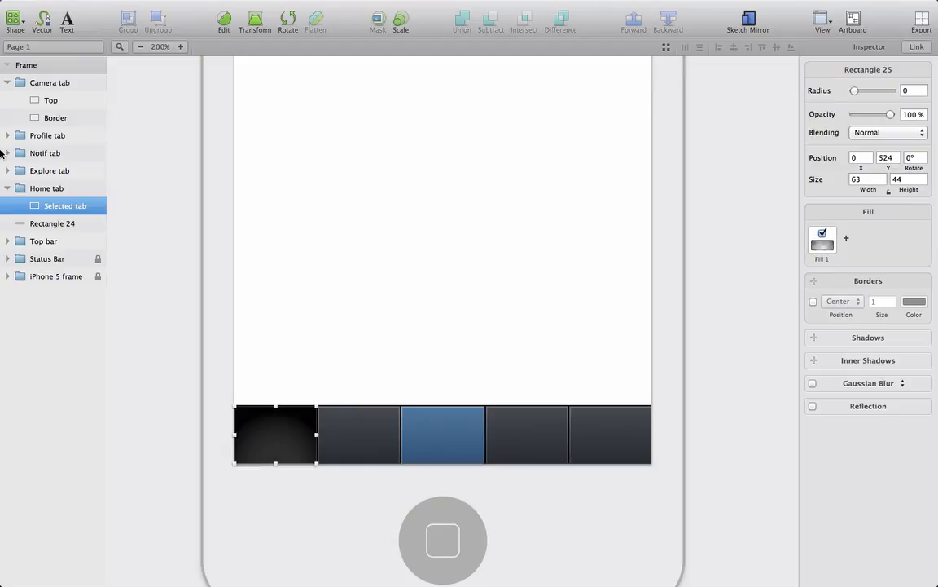
Step: Collapse the open tab groups and reorder the tab layers as Home, Explore, Camera, Notif, Profile
click(7, 188)
click(8, 83)
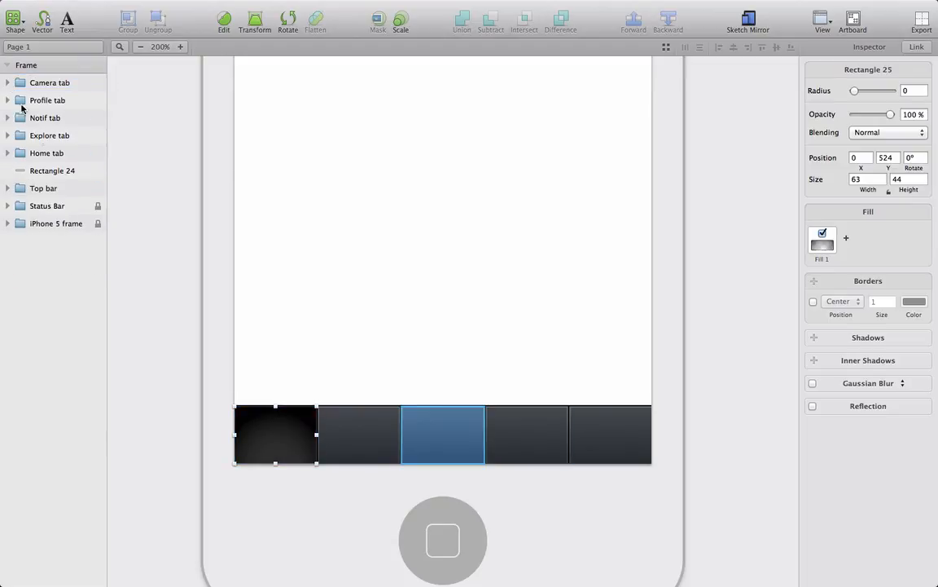
drag(20, 150, 20, 75)
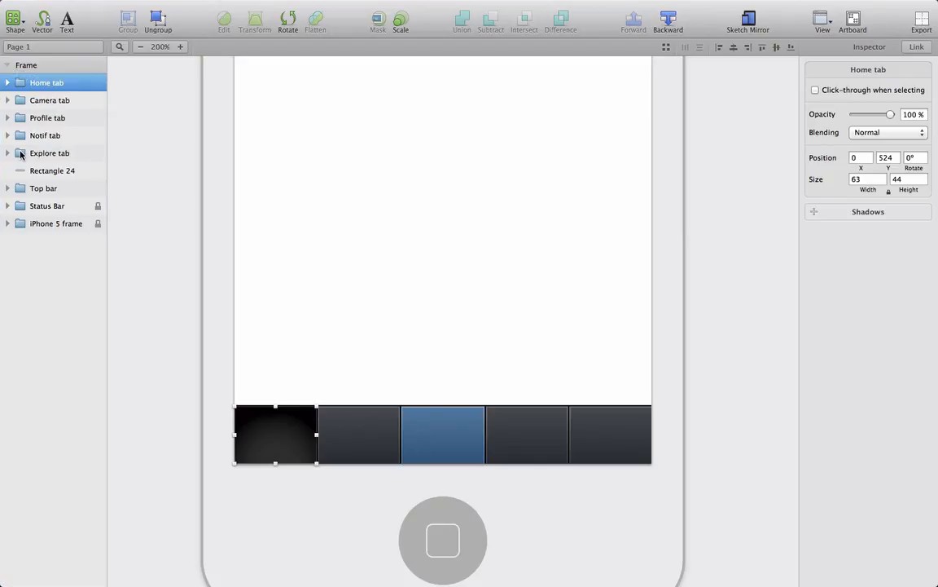
drag(18, 153, 18, 98)
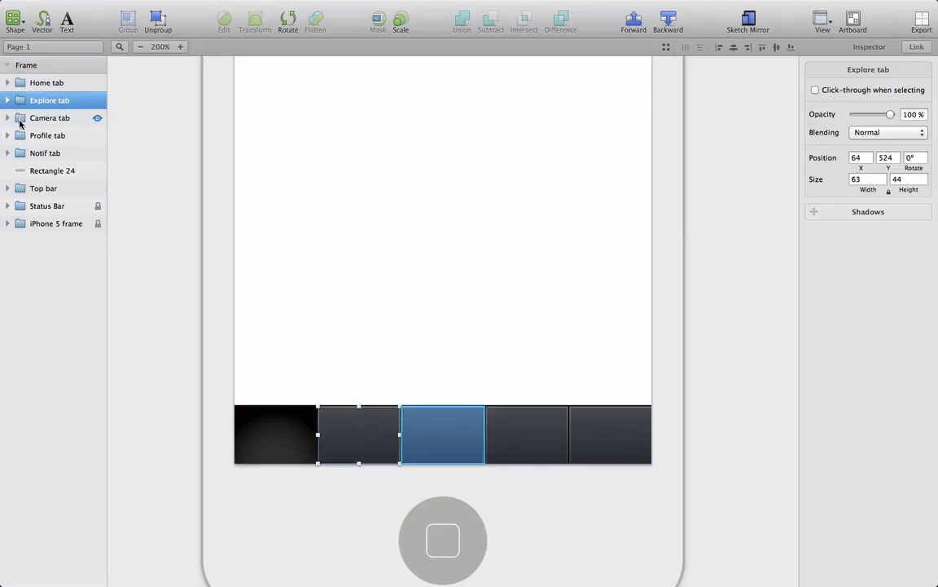
drag(19, 155, 18, 120)
Step: Group the five tab groups with the black background rectangle, and name the group Bottom bar
click(39, 173)
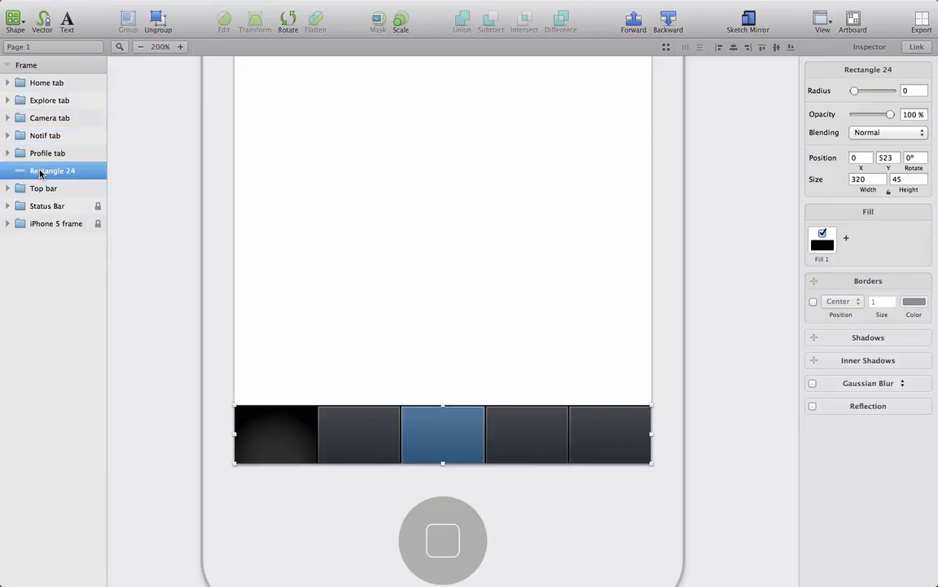
shift+click(59, 83)
key(super+g)
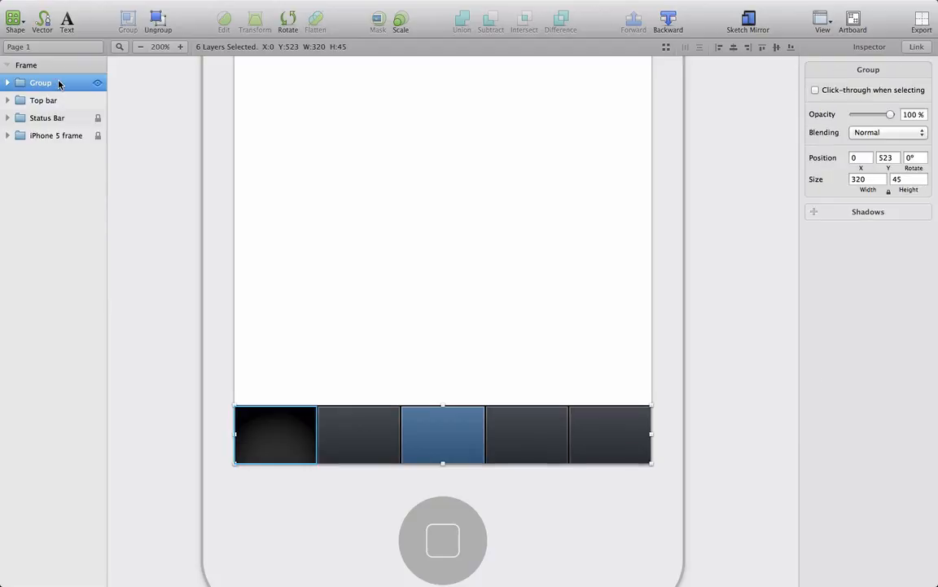
double_click(45, 83)
text(Bo)
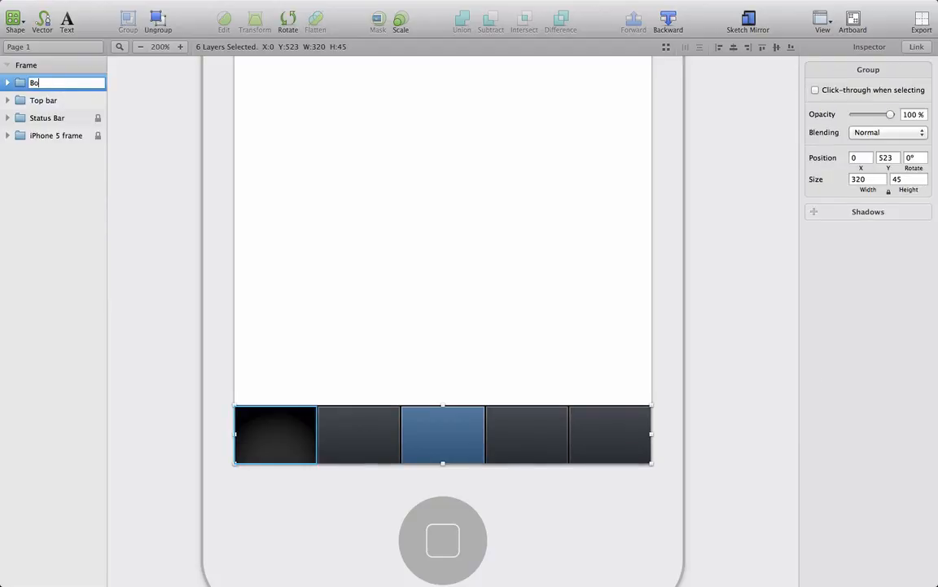
text(ttom bar)
click(150, 140)
Step: Move the Bottom bar group between Status Bar and iPhone 5 frame in the layer order, and view the whole phone design
drag(42, 81, 37, 126)
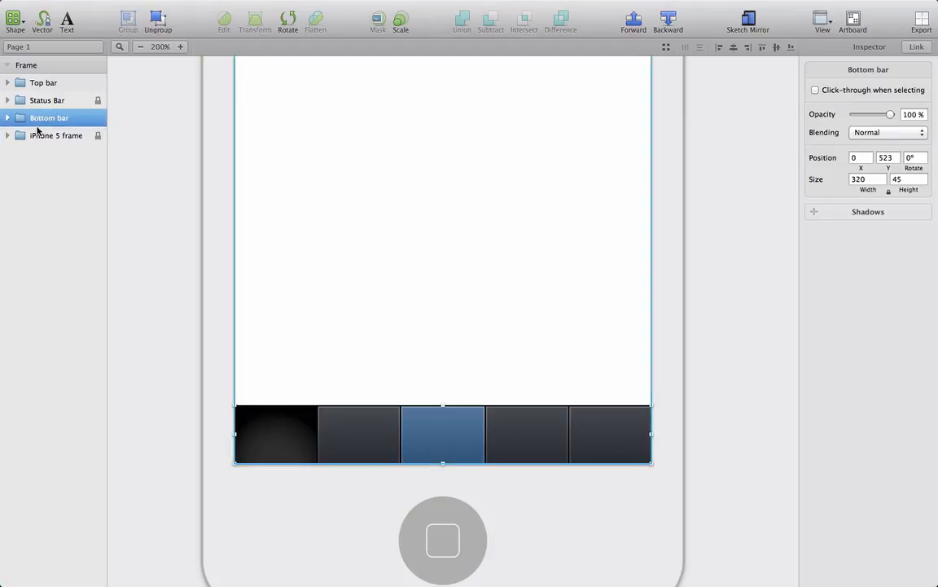
click(139, 46)
scroll(257, 148, up, 3)
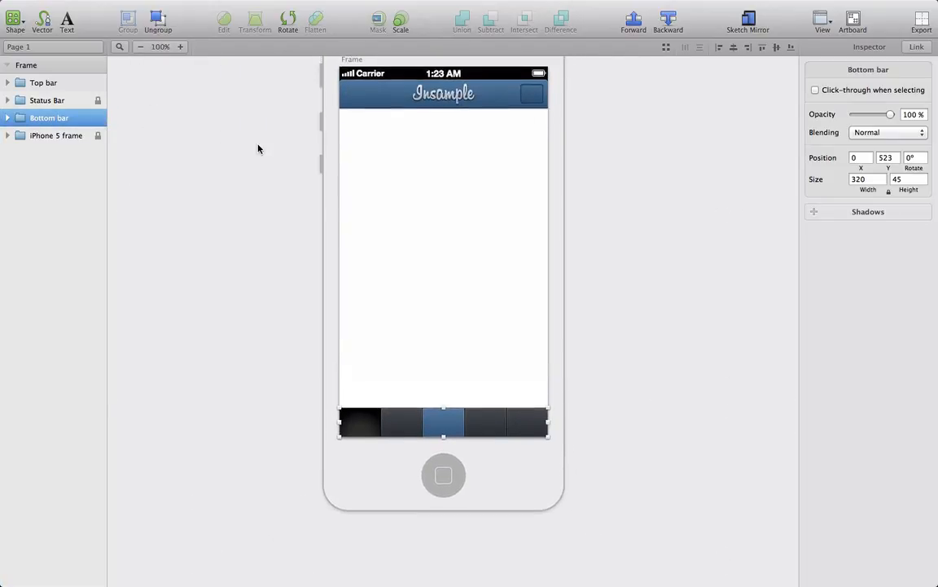